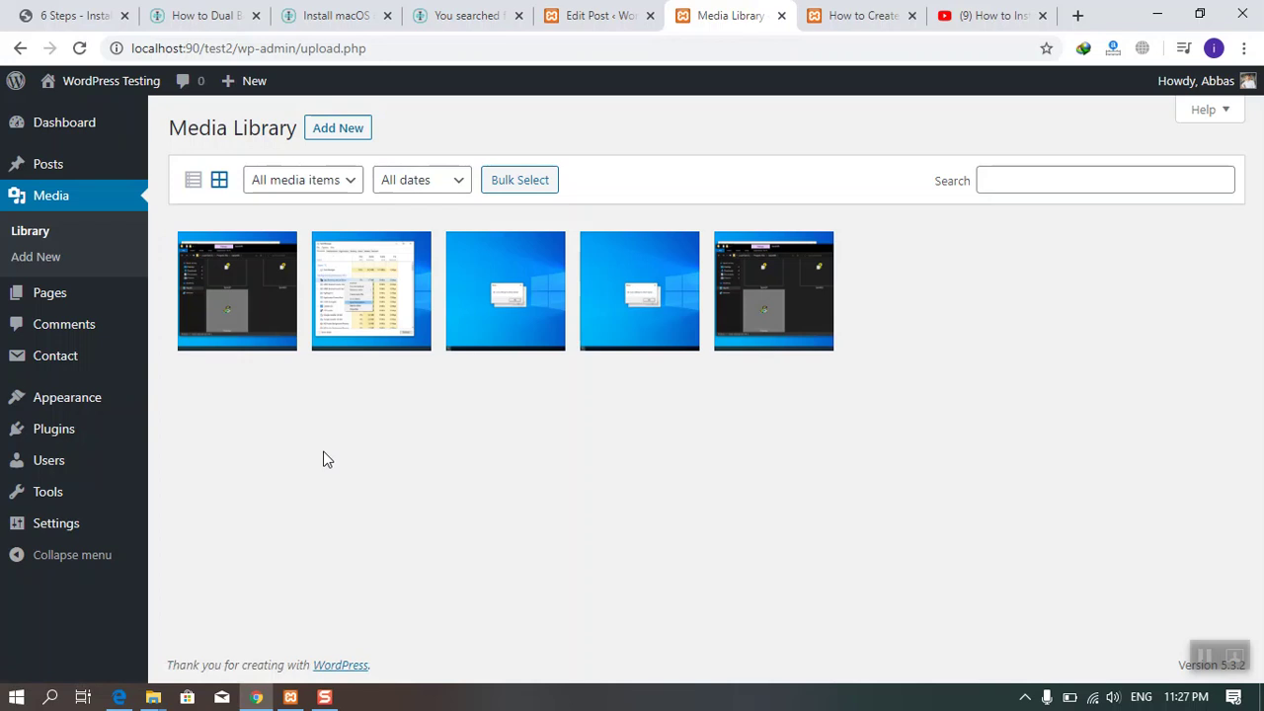
Step: Upload Screenshot (9).png from the Screenshots folder to the media library, and open the page for uploading new media
left_click(326, 129)
left_click(725, 263)
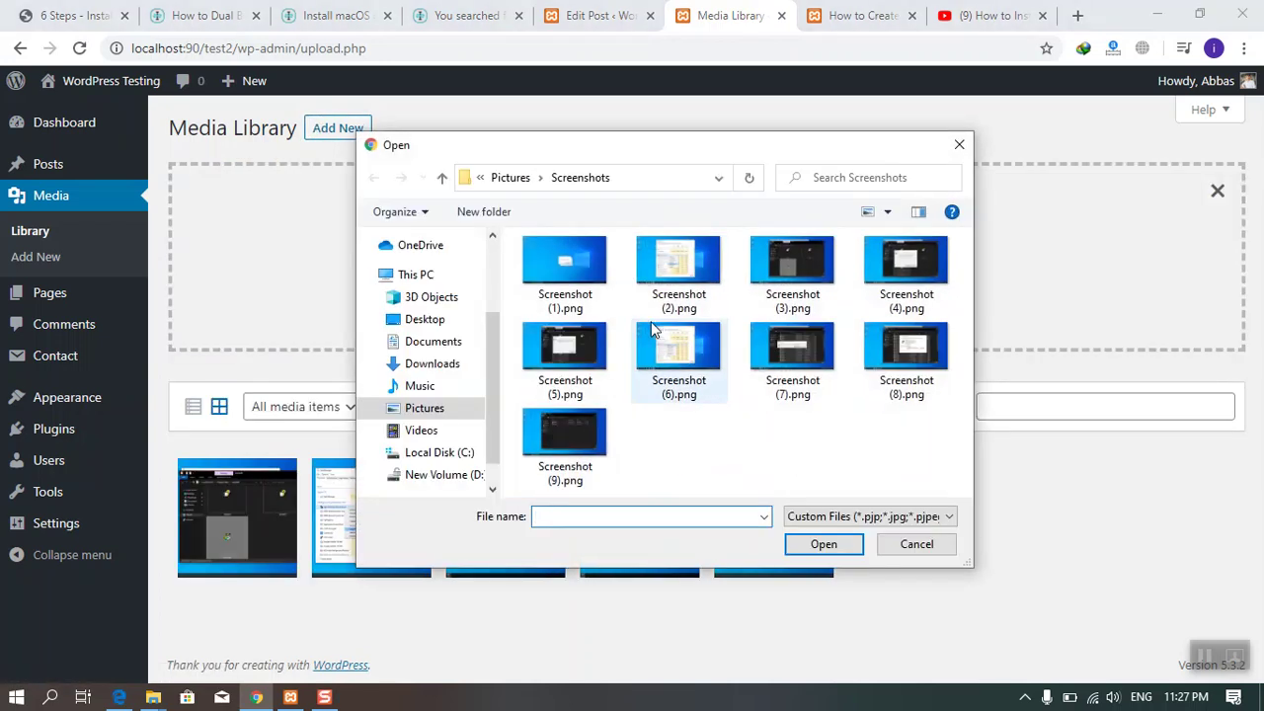
double_click(569, 414)
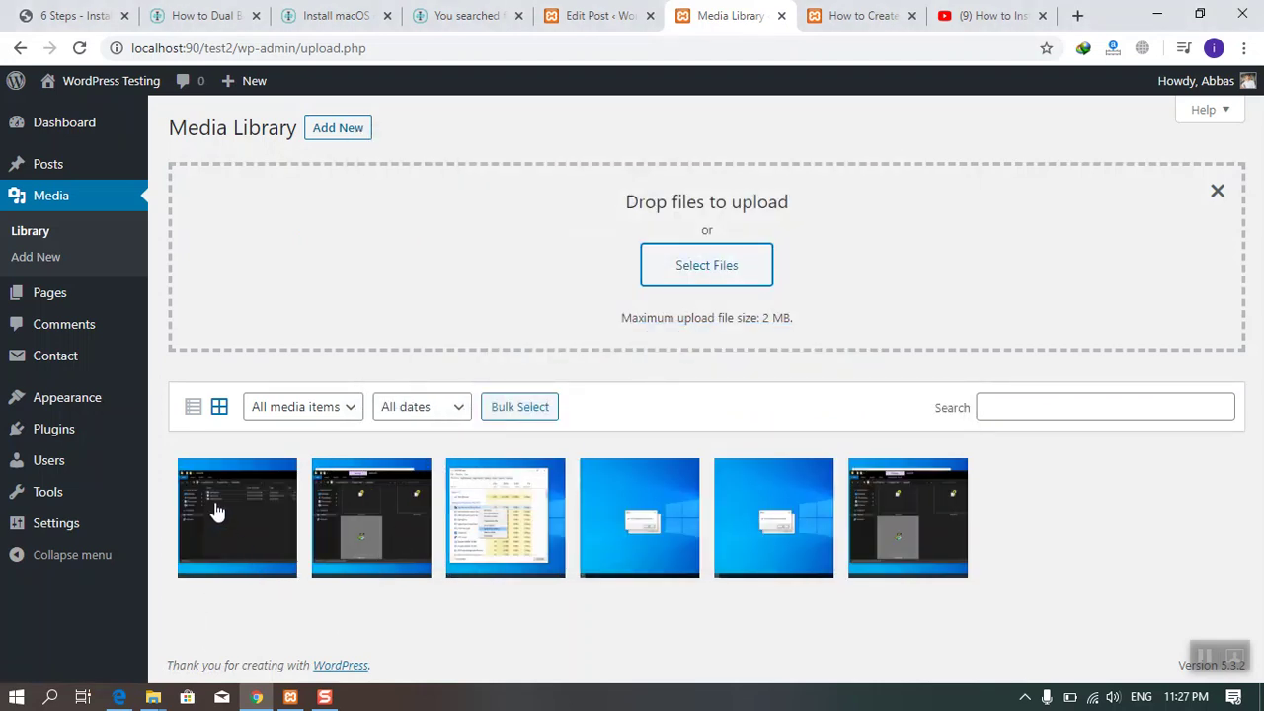
left_click(39, 259)
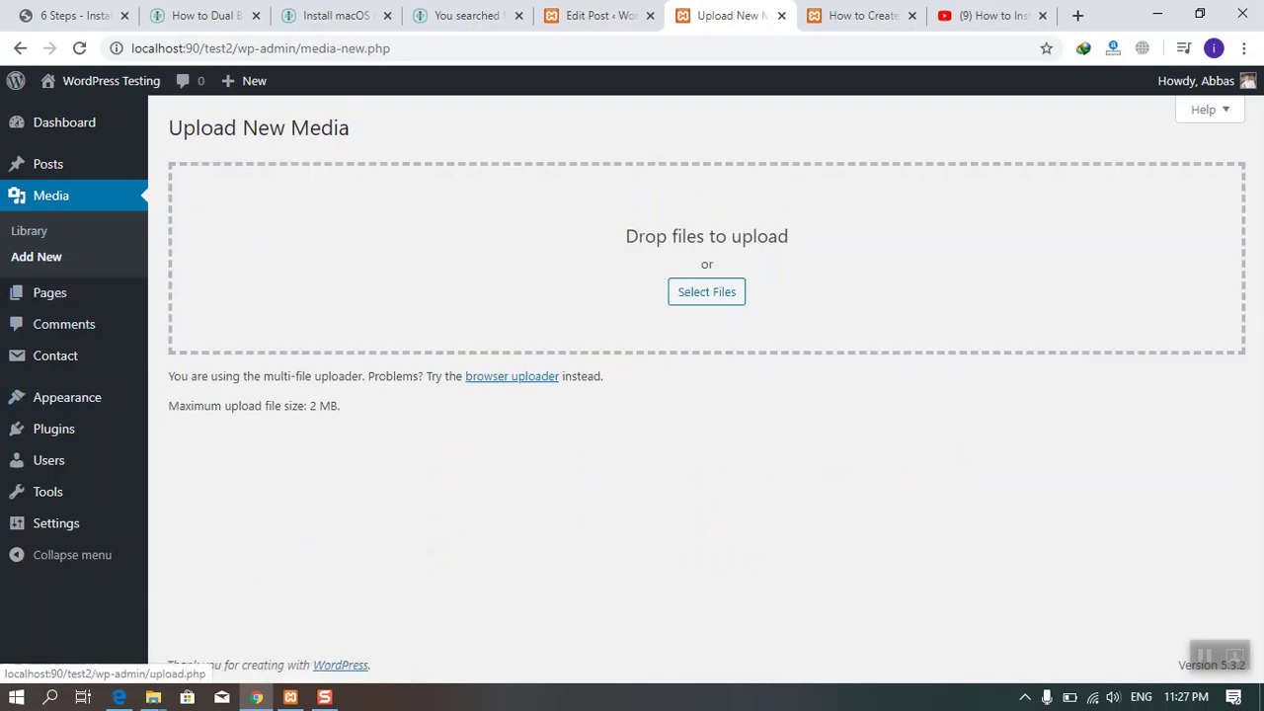
Step: In the post being edited, add an image block below the "ufygjhfdgh" paragraph and fill it with Screenshot-1-1.png from the media library
left_click(597, 15)
left_click(474, 520)
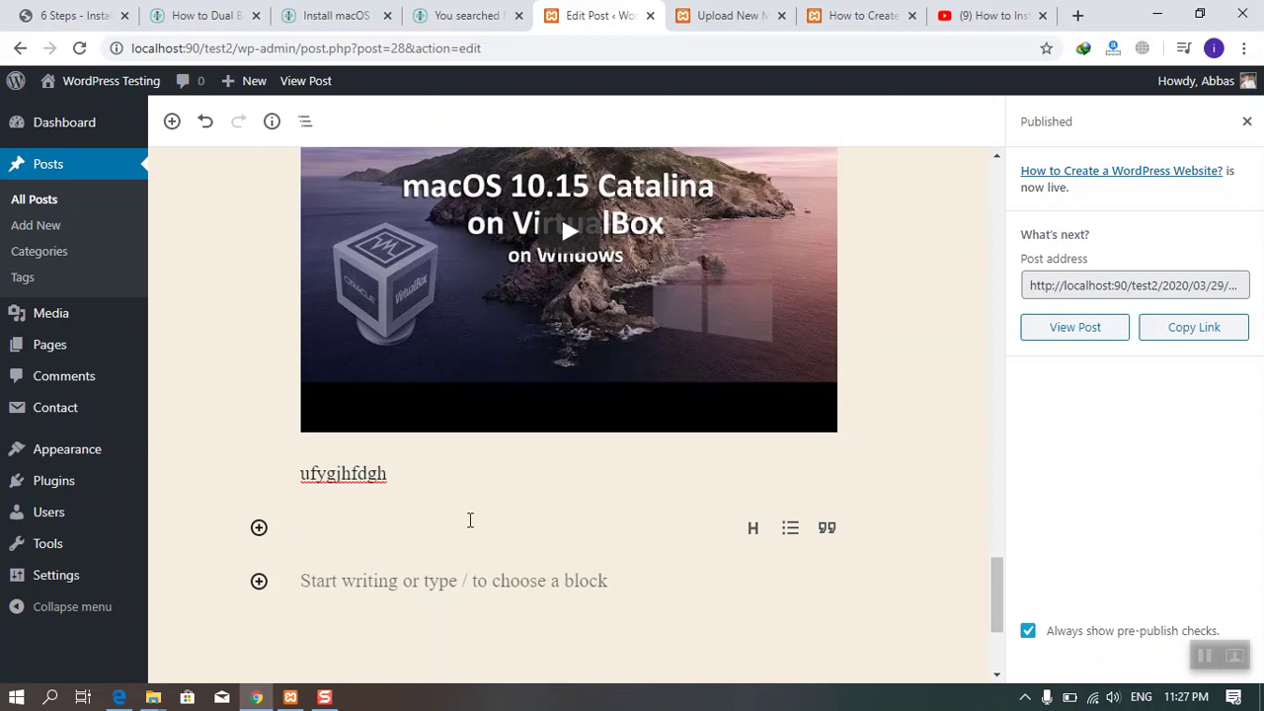
left_click(258, 528)
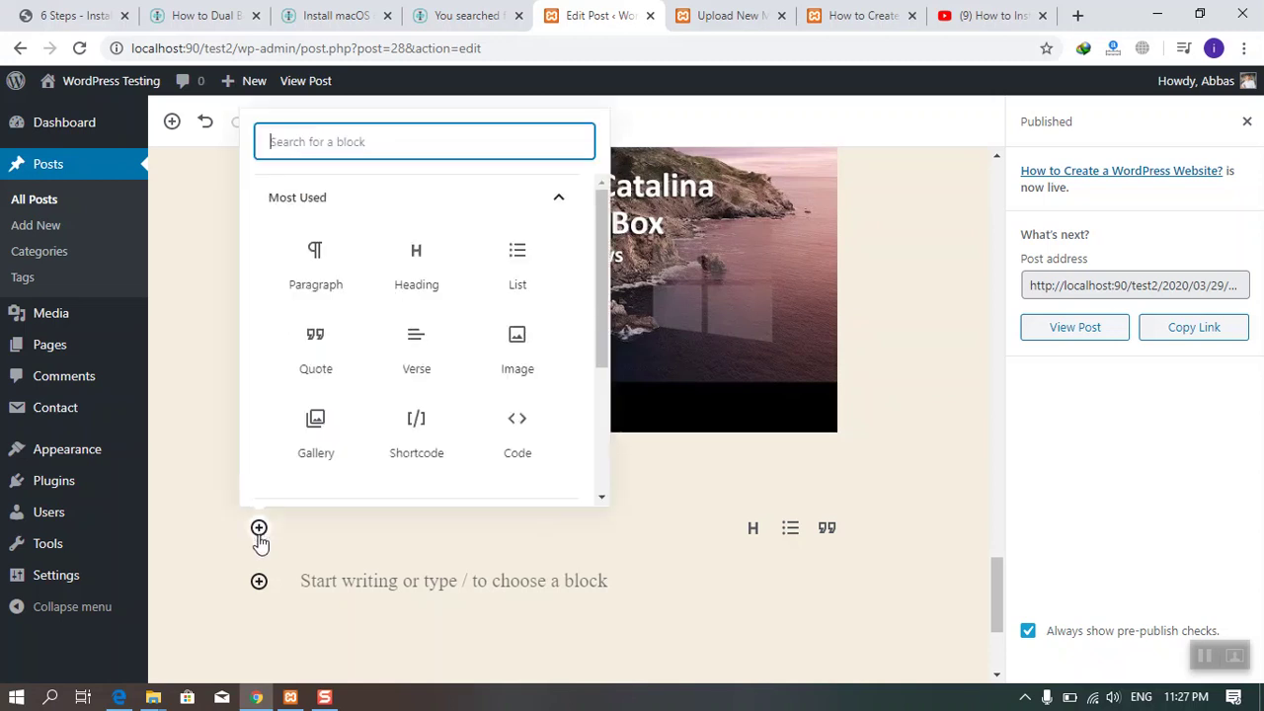
type("image")
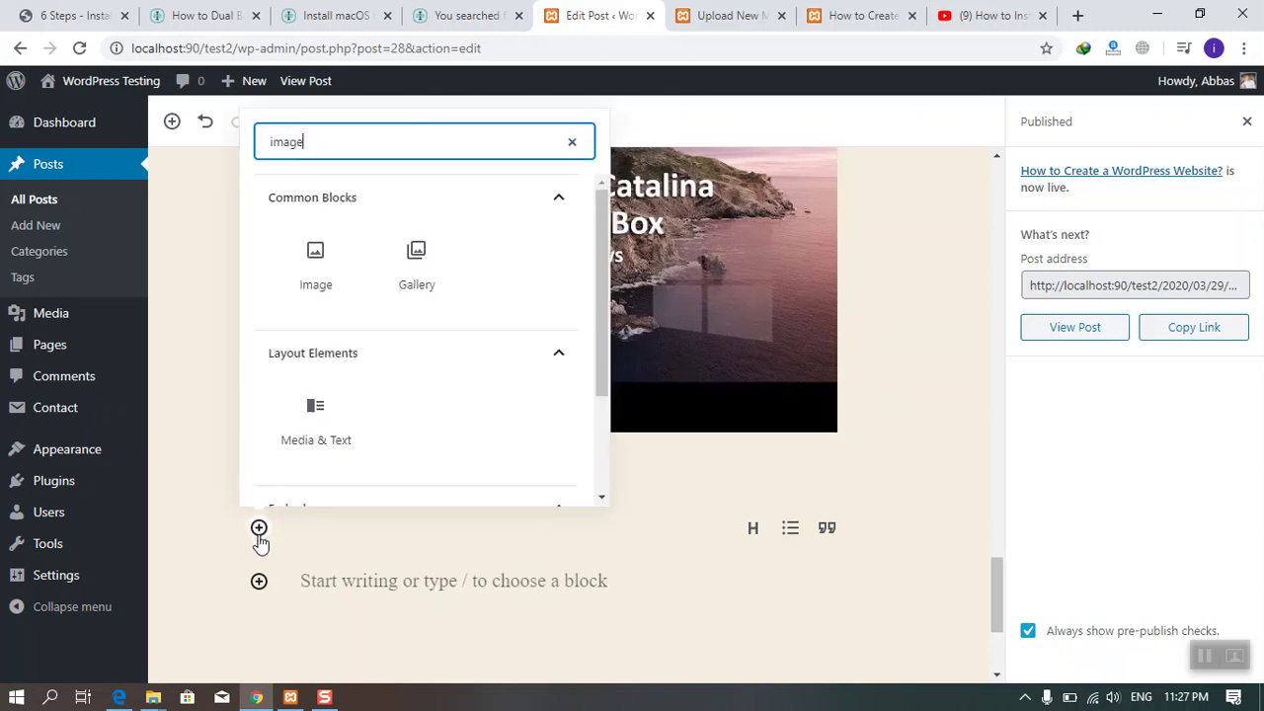
left_click(333, 277)
scroll(573, 552, "down", 1)
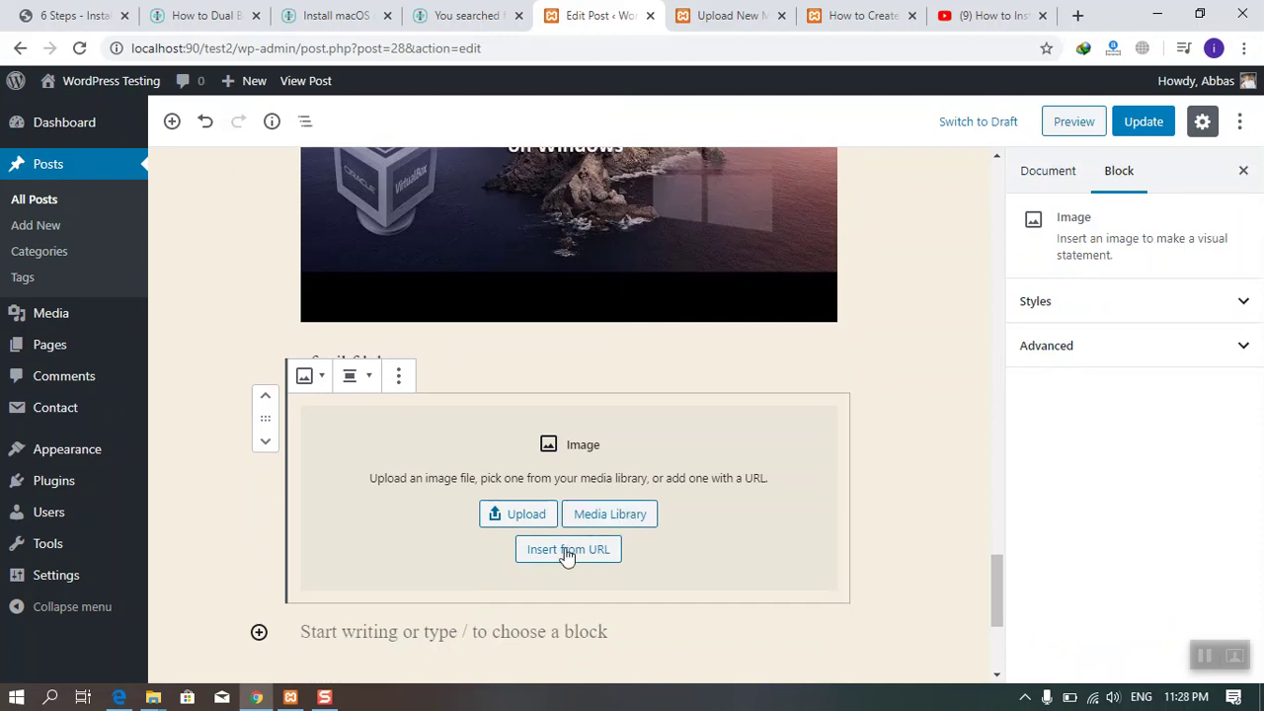
left_click(605, 522)
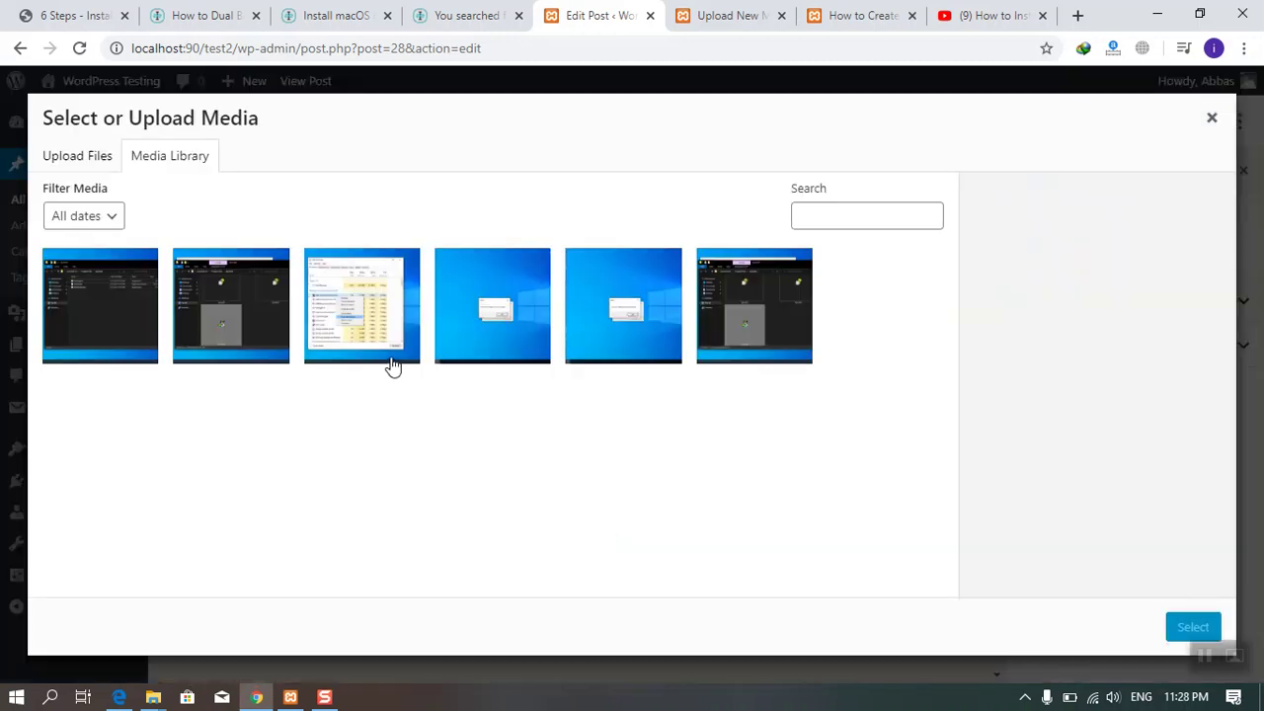
left_click(428, 292)
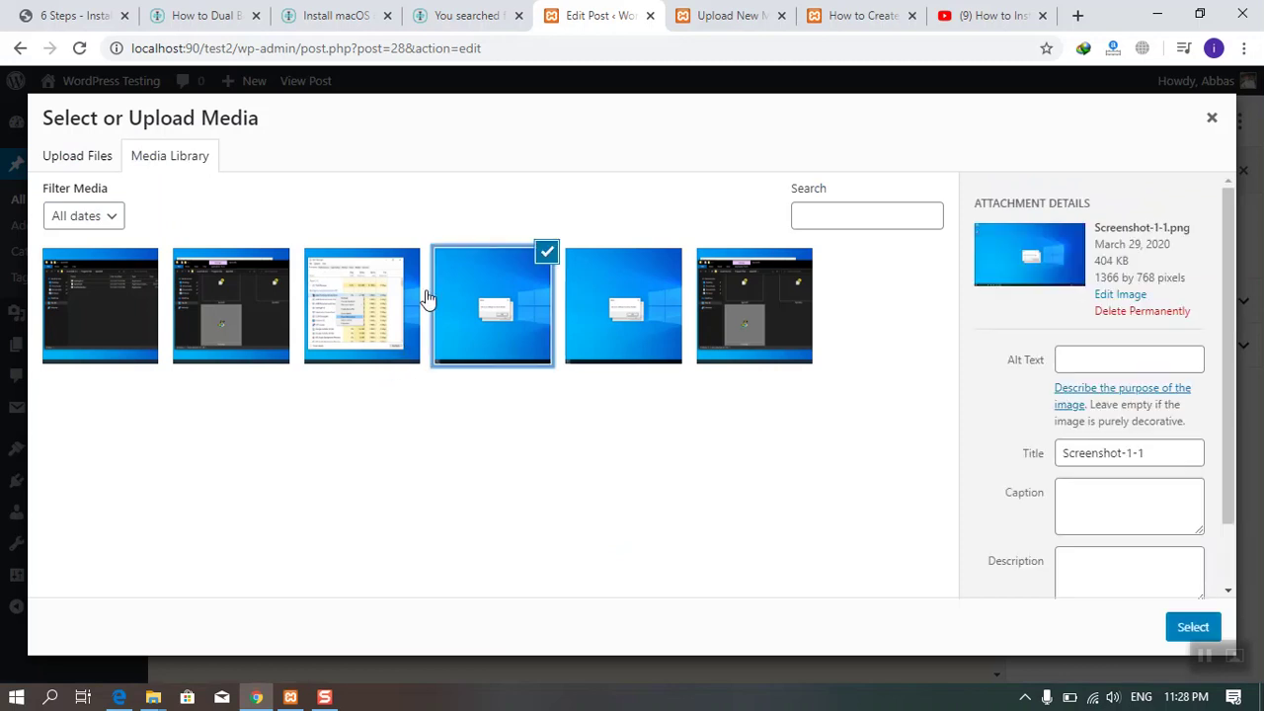
left_click(1193, 626)
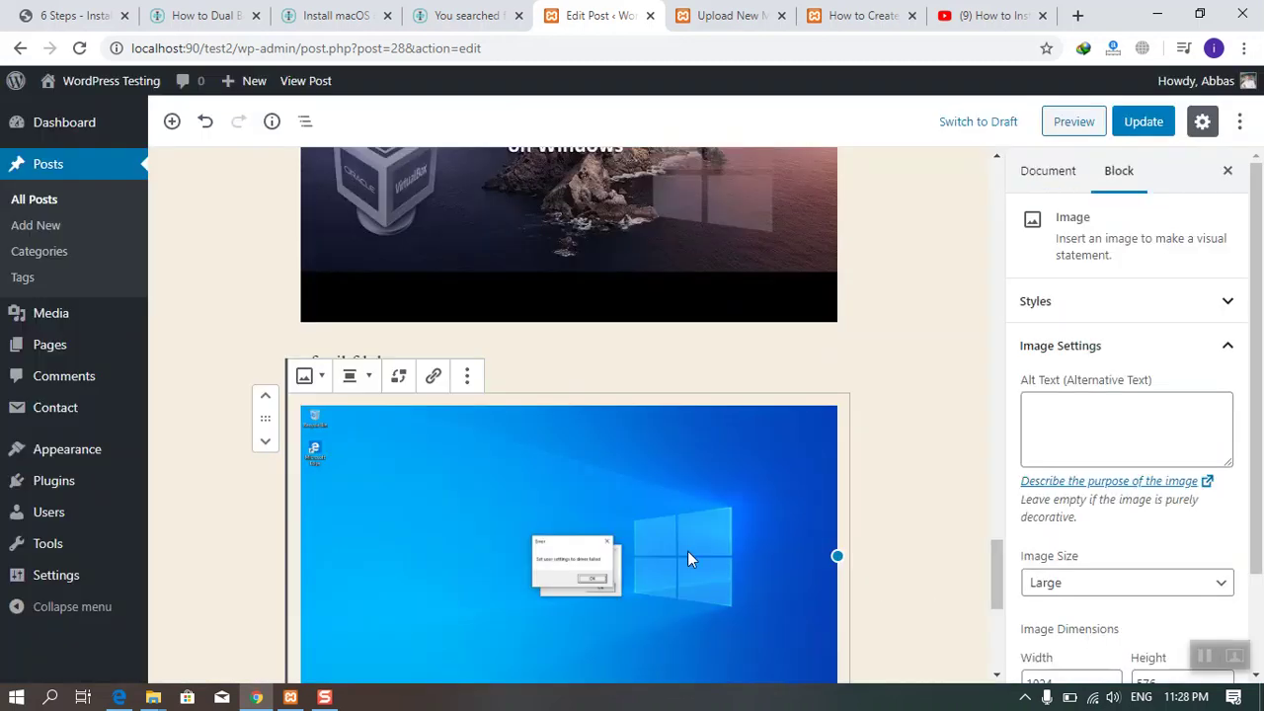
Step: Add another image block below the inserted screenshot and choose to insert its image from a URL
left_click(523, 509)
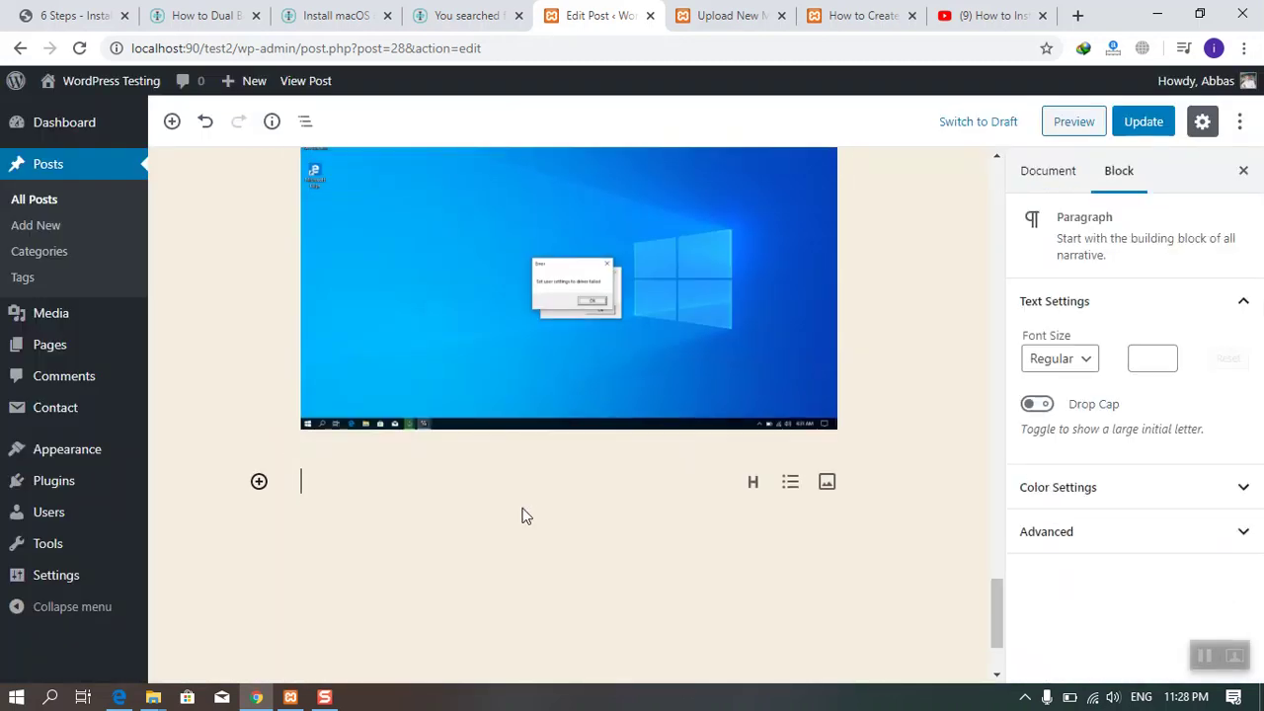
left_click(827, 480)
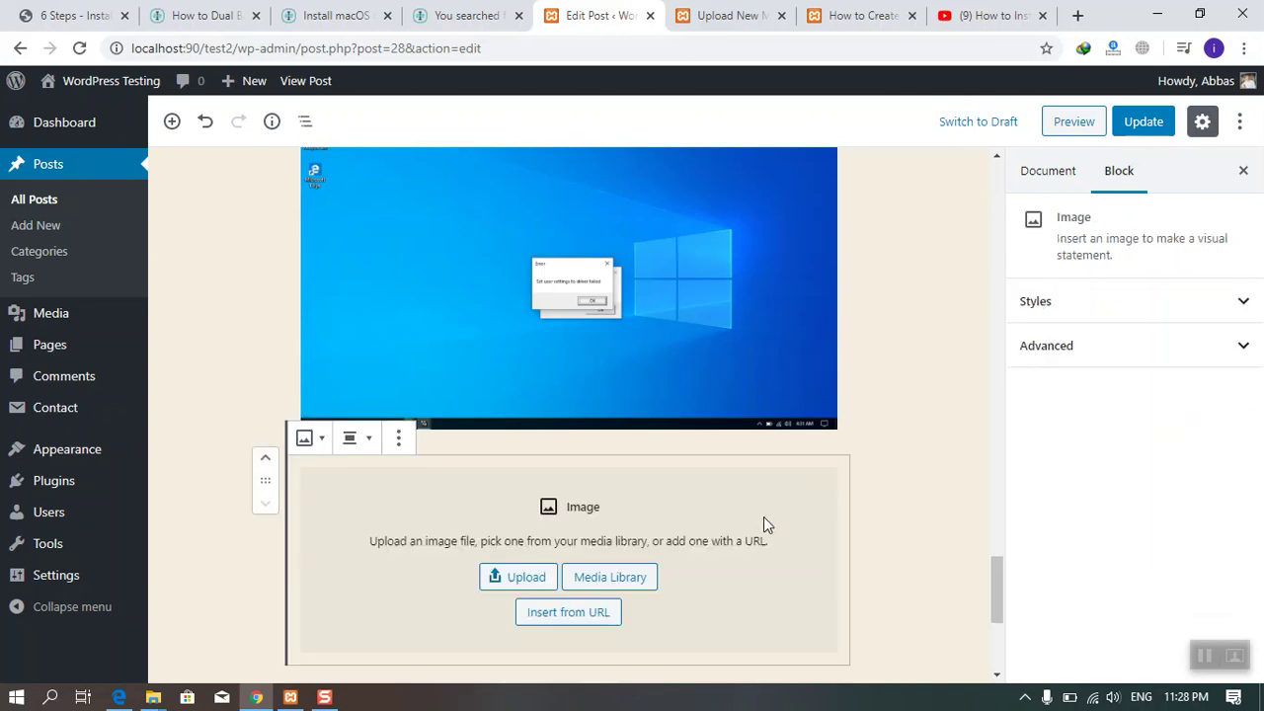
left_click(573, 521)
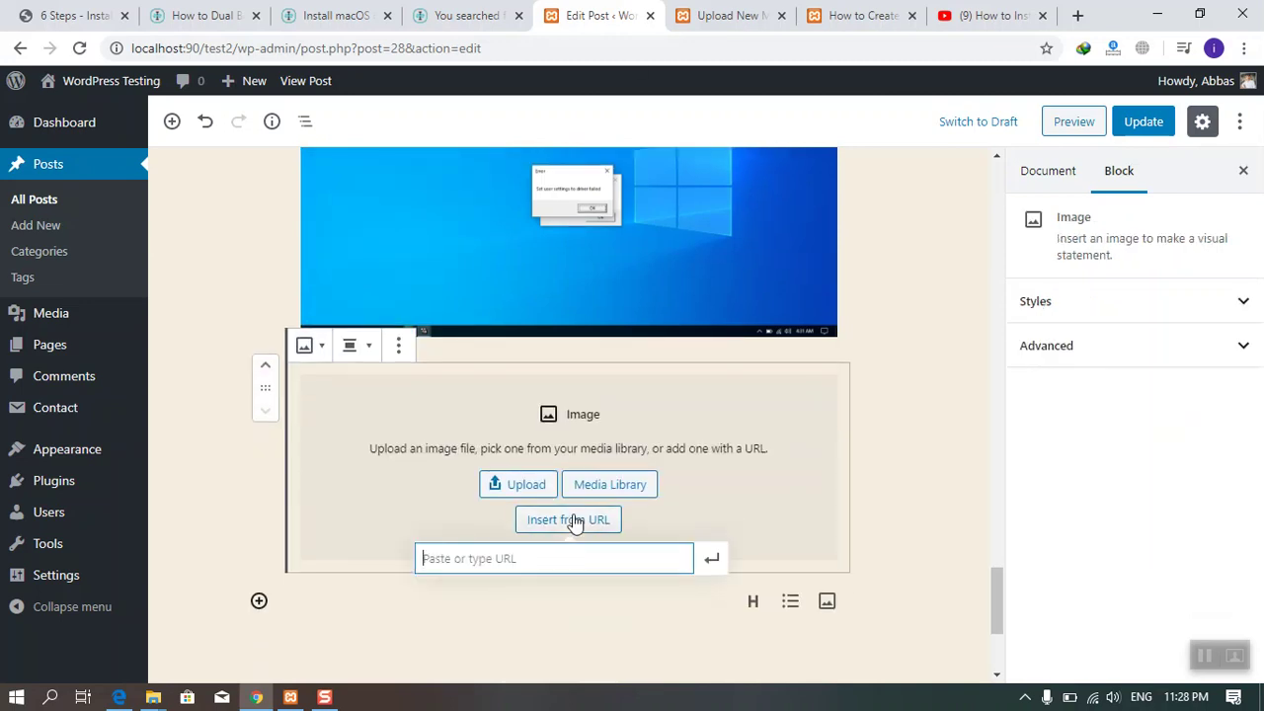
Step: Open the "Extract Here" image from the intozoom article on installing macOS on Windows 10 by itself and copy its address
left_click(464, 15)
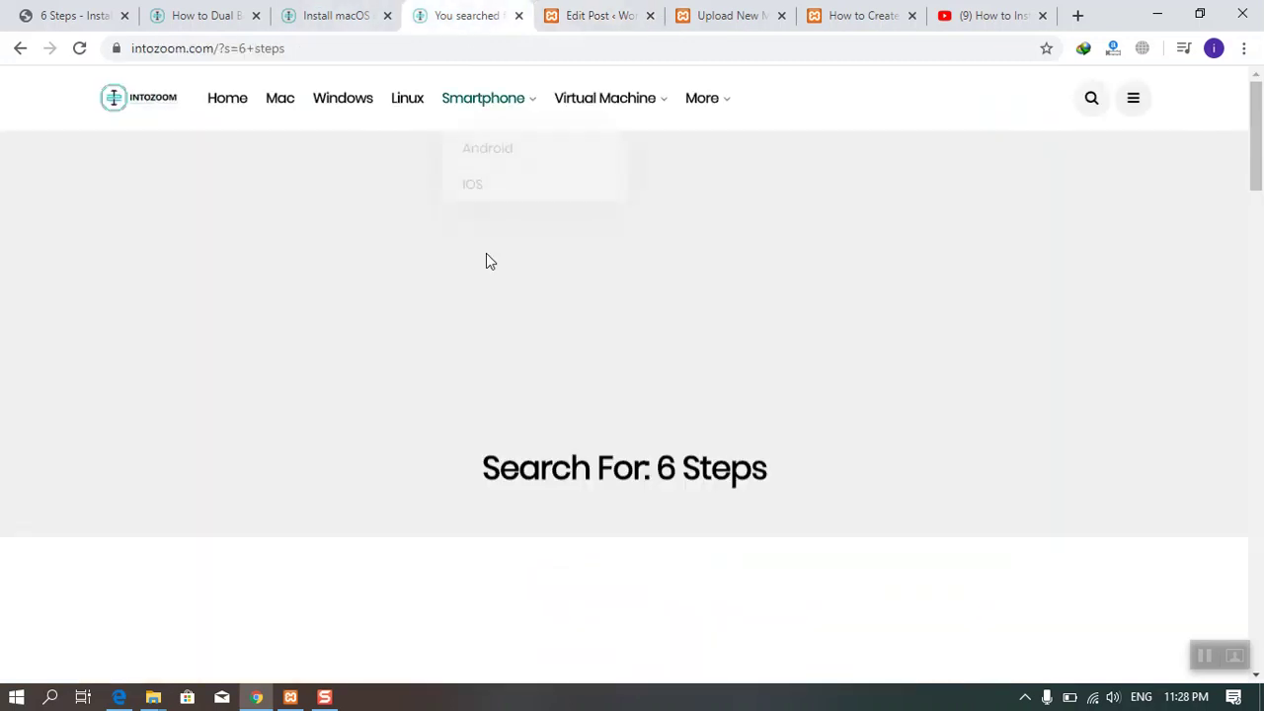
left_click(367, 9)
scroll(409, 632, "down", 4)
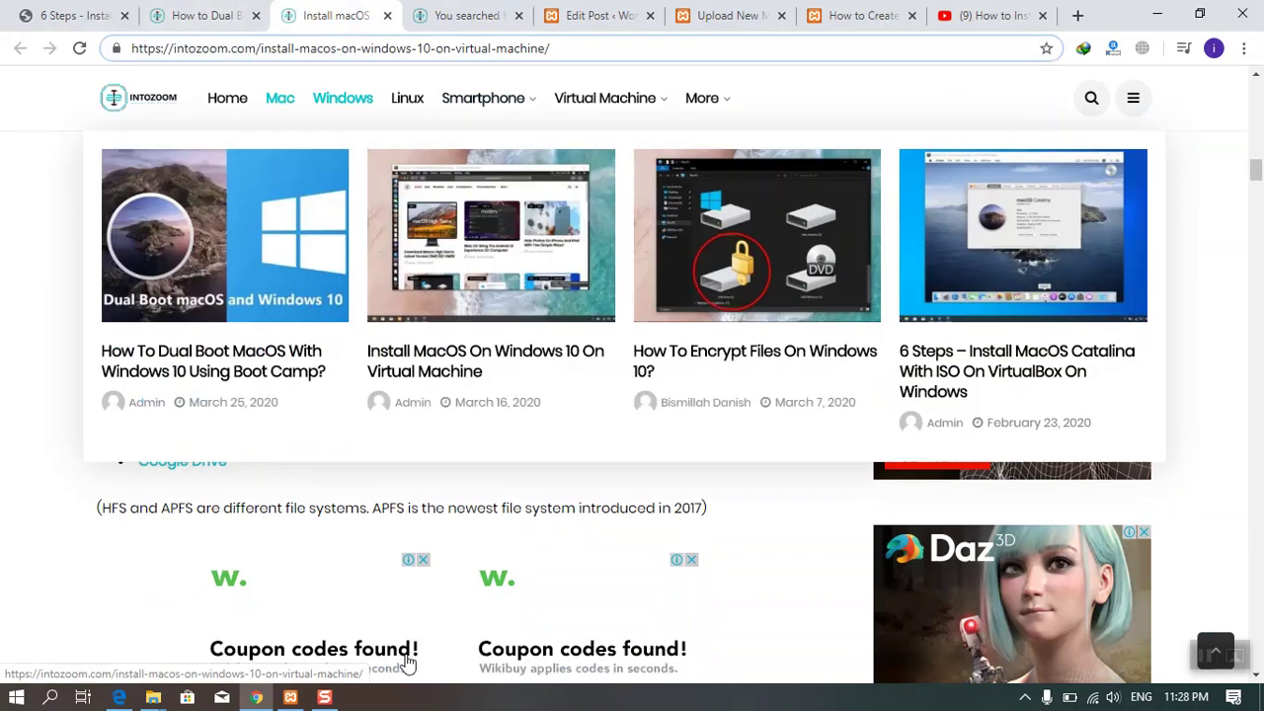
scroll(412, 514, "down", 4)
scroll(413, 514, "down", 2)
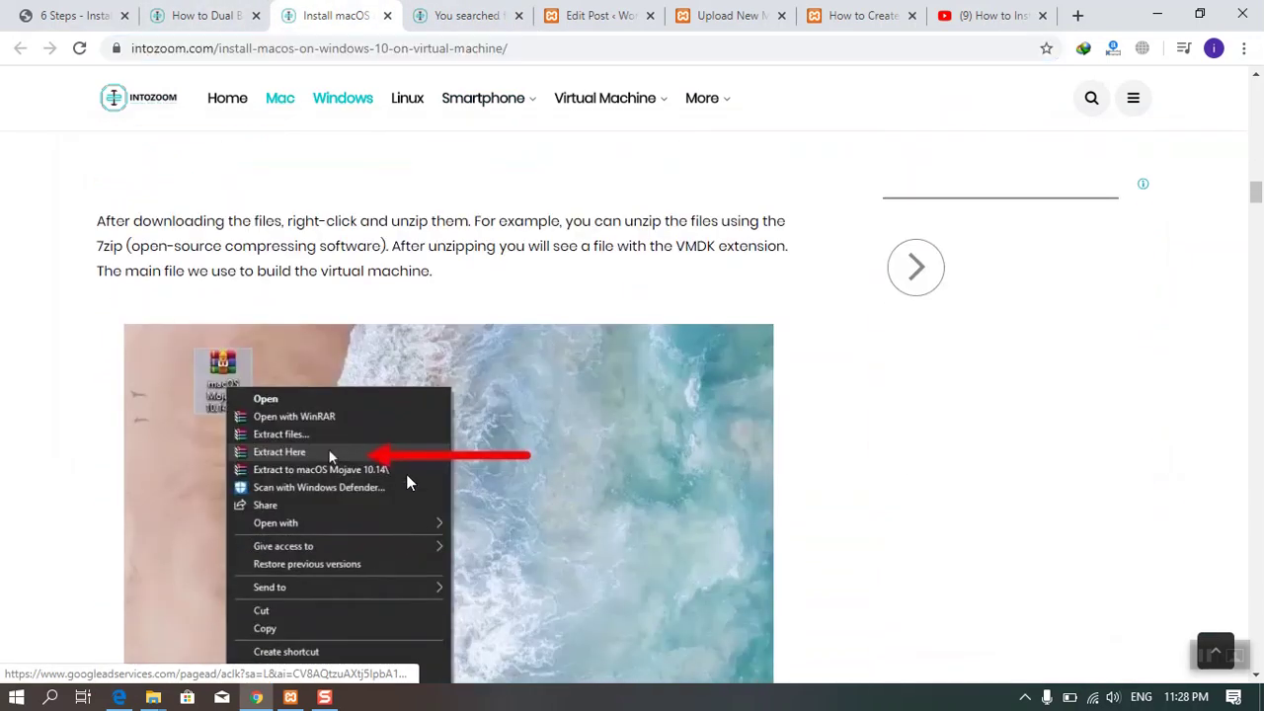
right_click(414, 433)
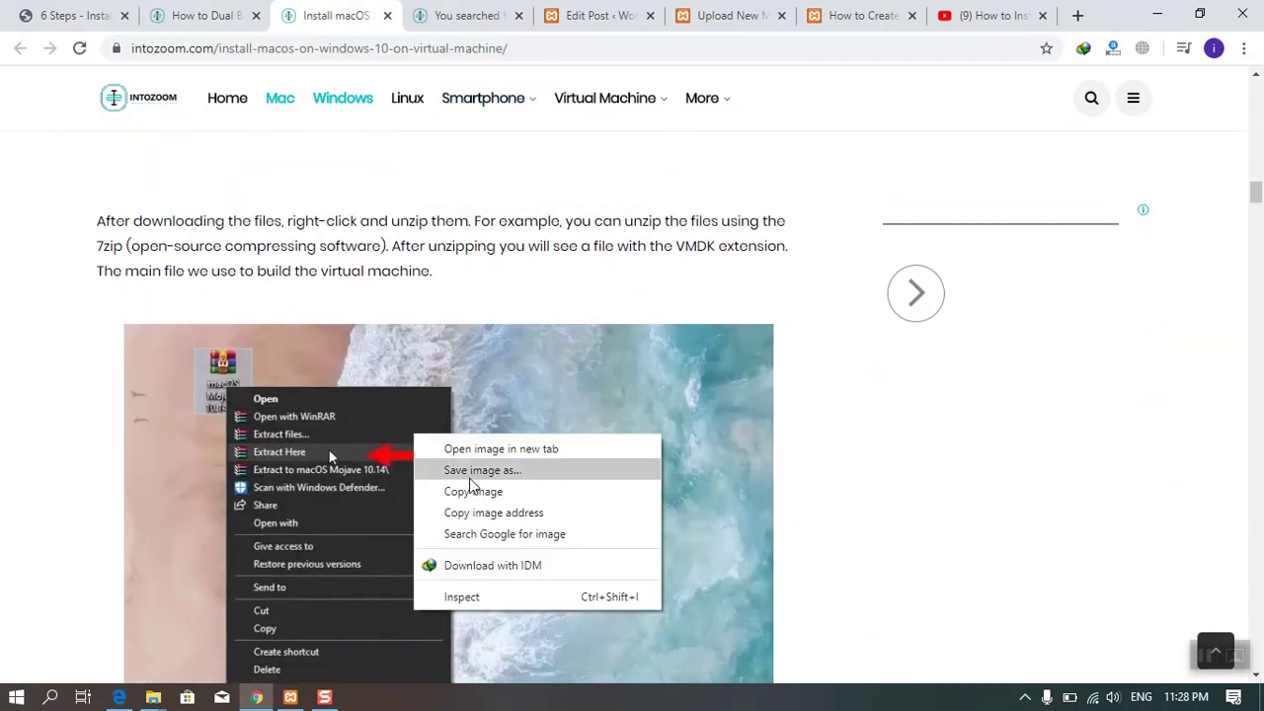
left_click(478, 446)
left_click(419, 18)
left_click(419, 48)
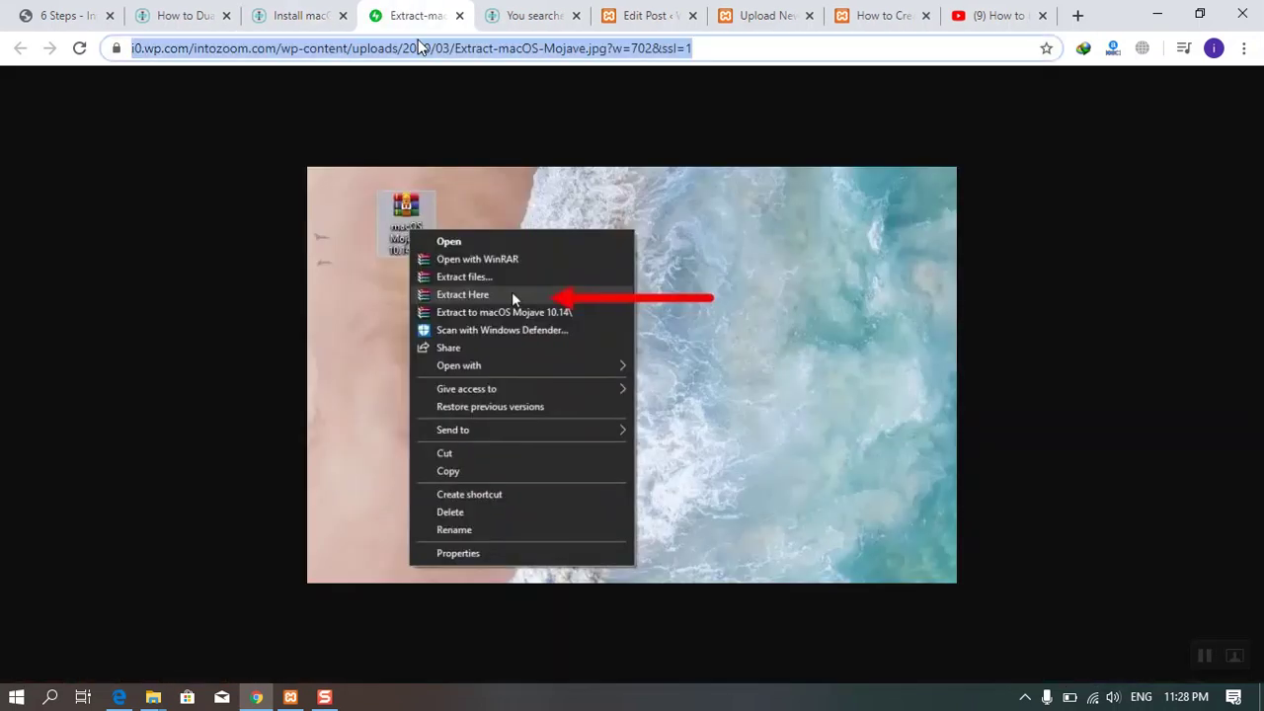
Step: Insert the Extract-macOS-Mojave.jpg image into the post's empty image block using the copied address
left_click(765, 15)
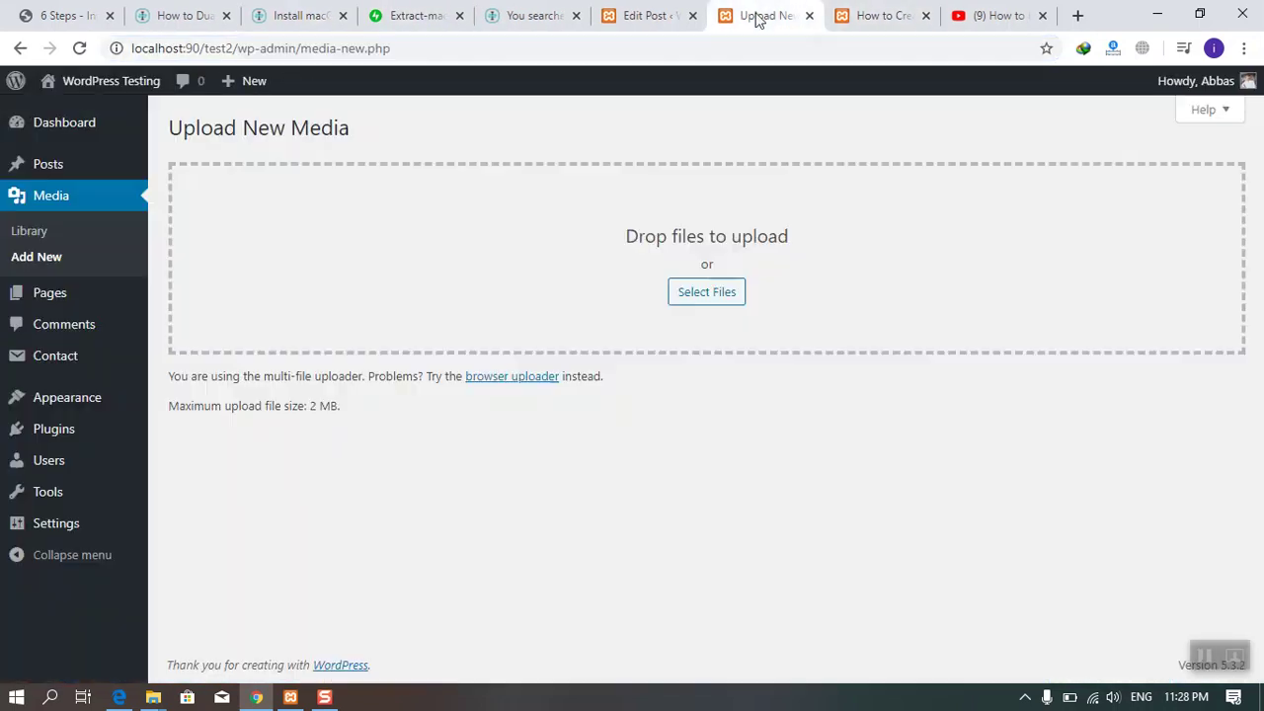
left_click(647, 15)
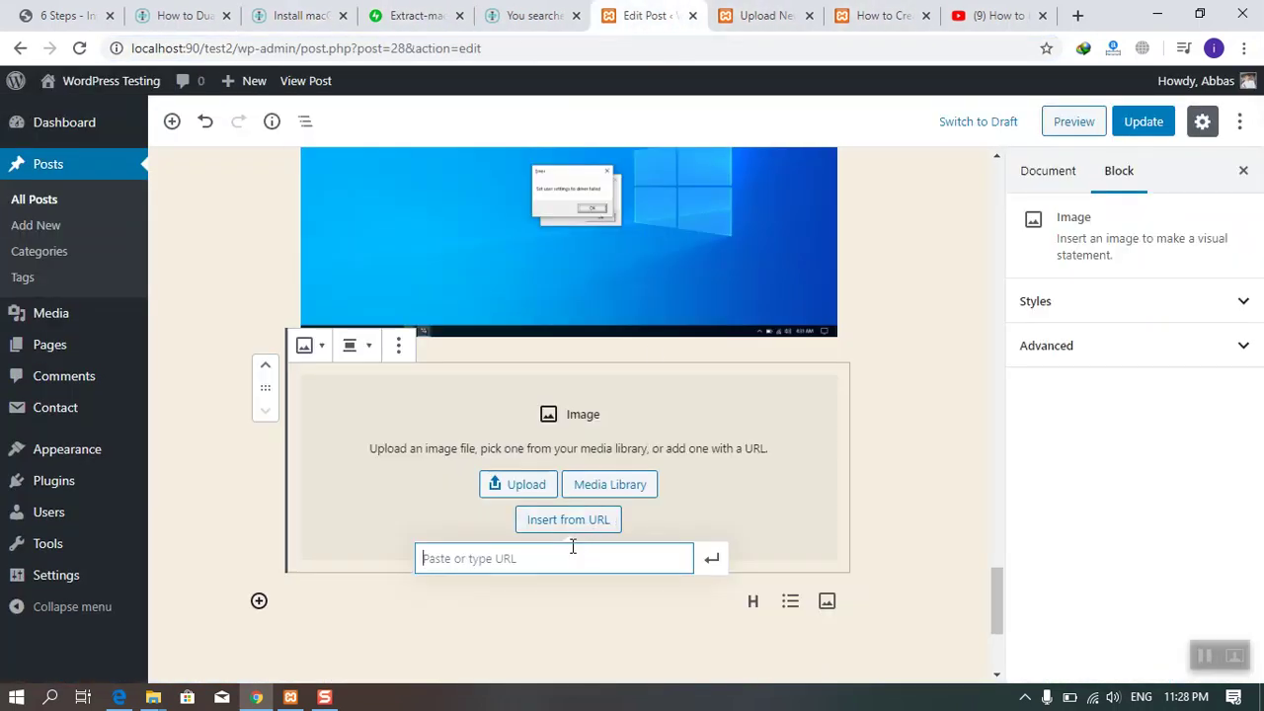
key("ctrl+v")
left_click(711, 558)
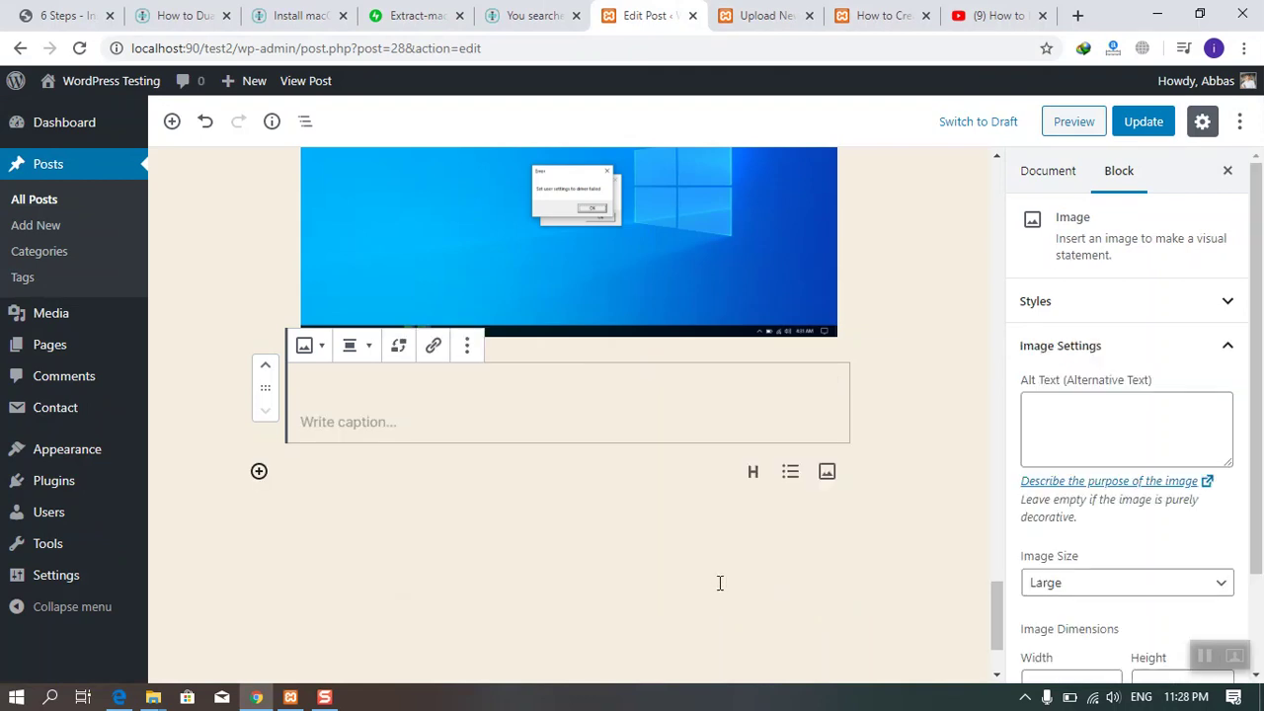
Step: Preview the post and examine the images inserted at its end
left_click(1073, 120)
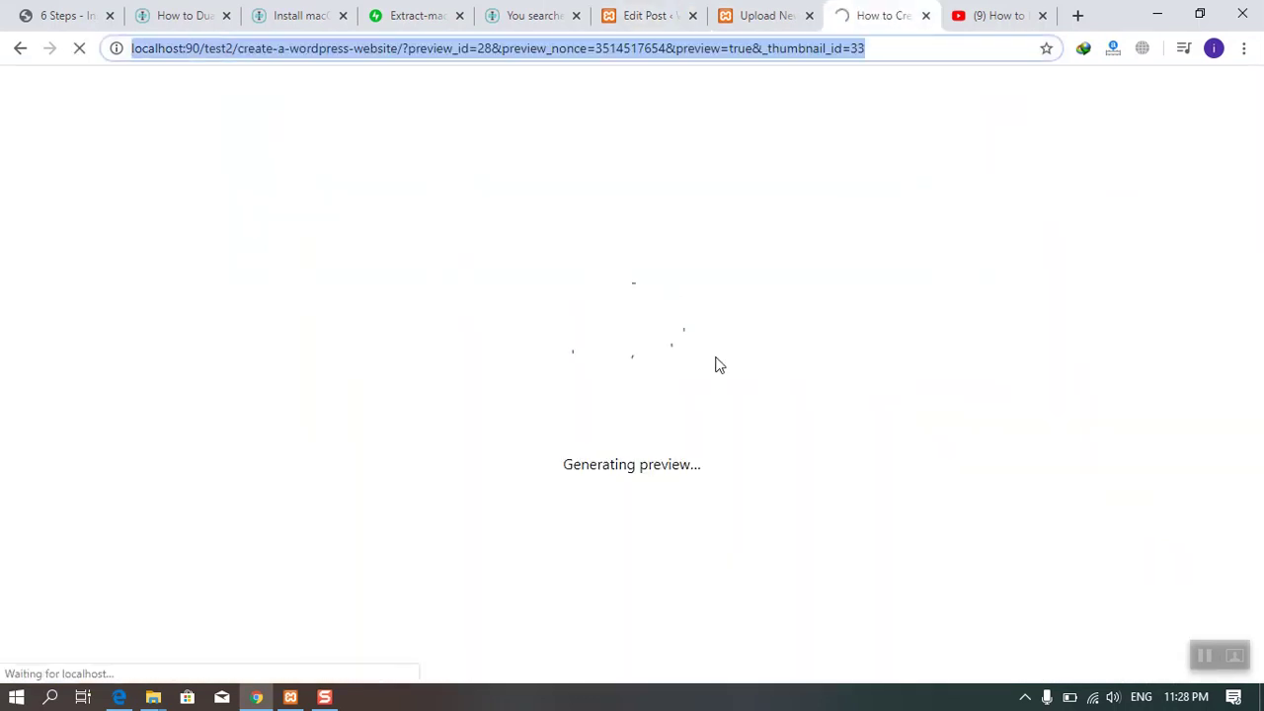
scroll(718, 363, "down", 9)
scroll(717, 361, "down", 15)
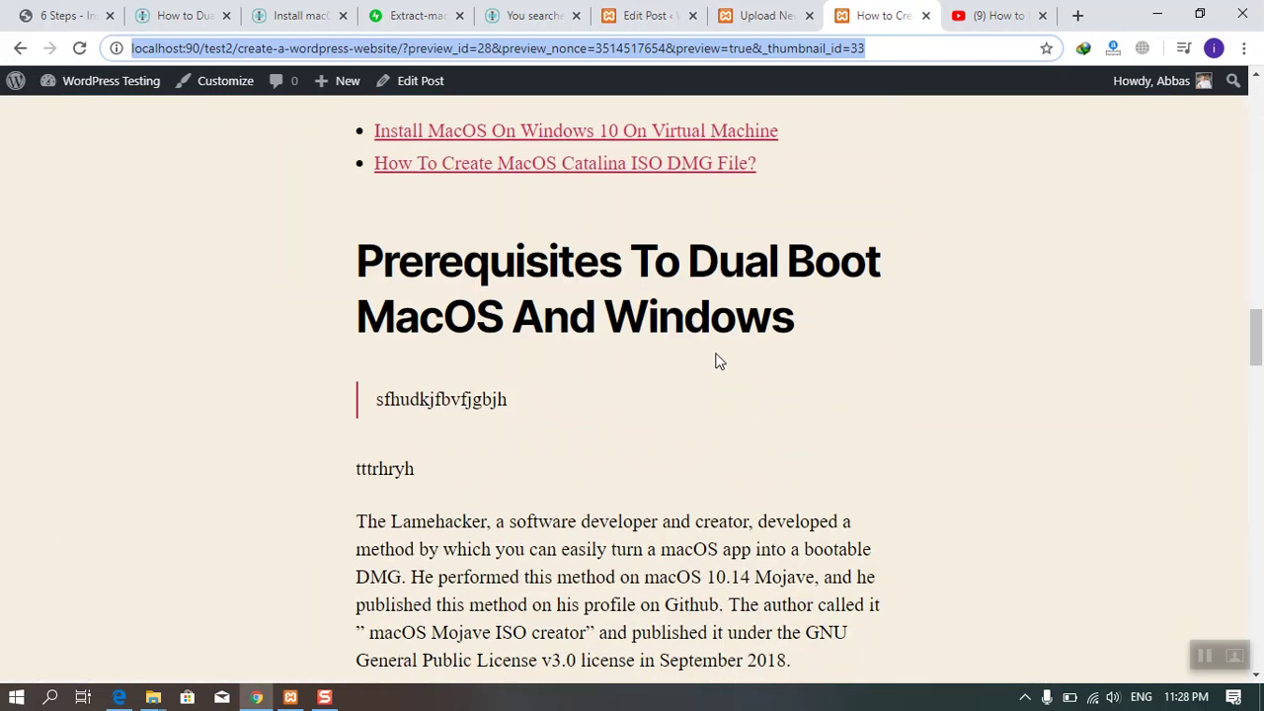
scroll(715, 351, "down", 10)
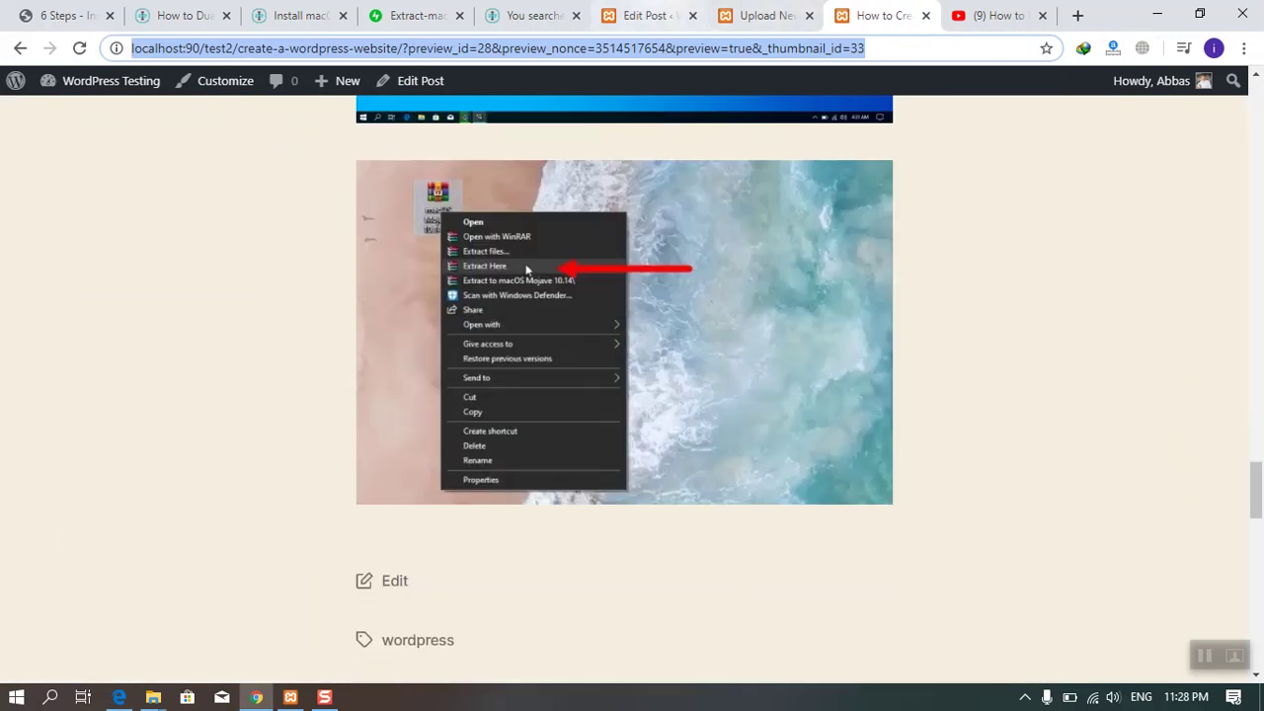
Step: Return to the post editor and update the published post, staying on the page if asked about unsaved changes
left_click(646, 15)
scroll(526, 455, "down", 3)
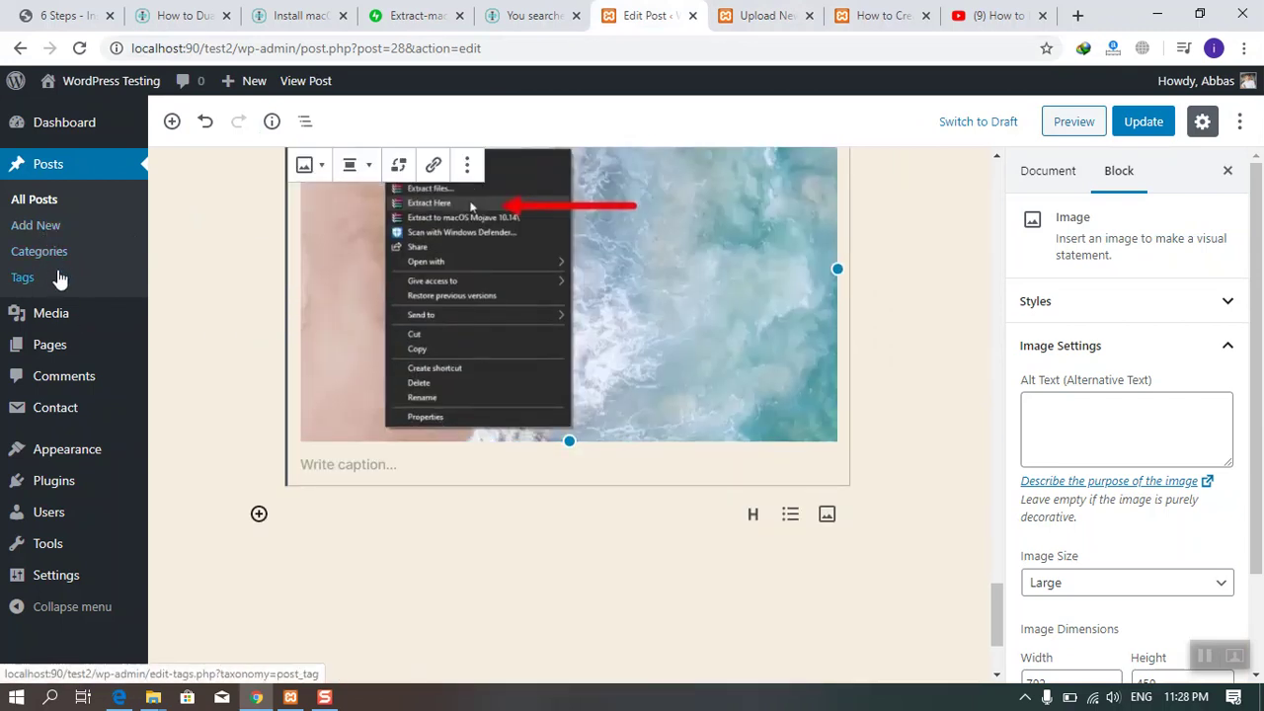
left_click(34, 255)
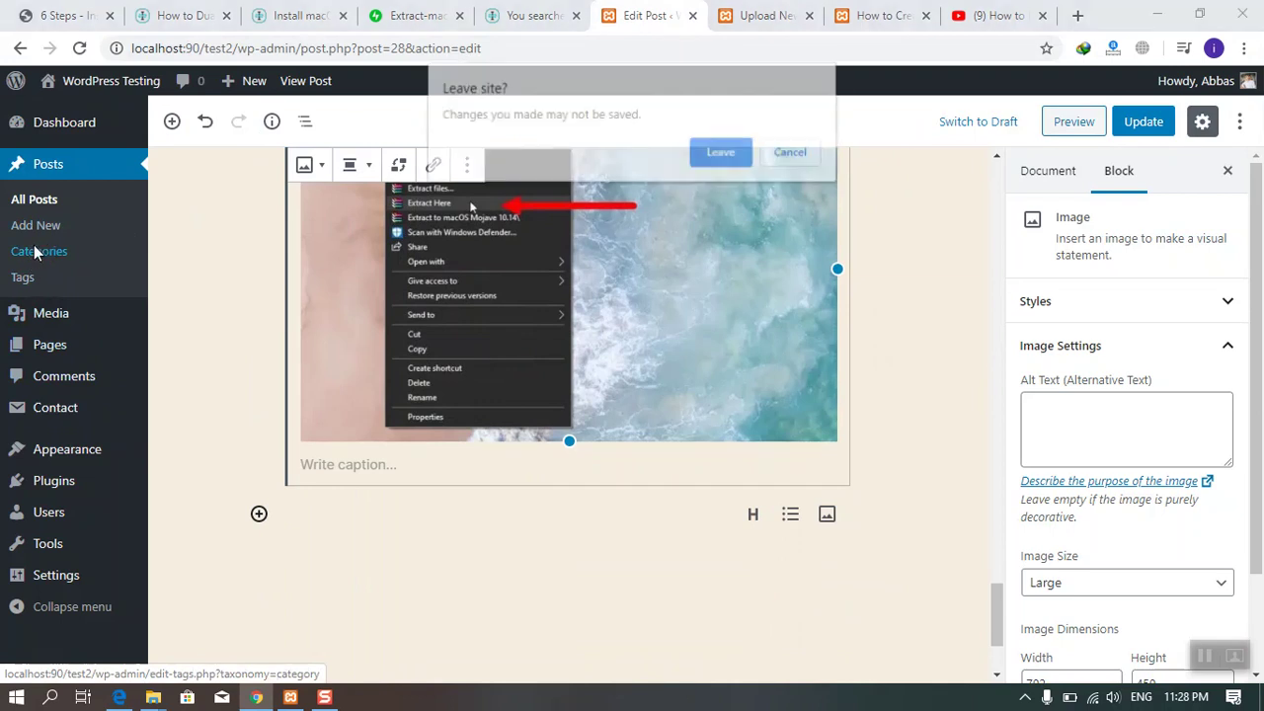
left_click(790, 156)
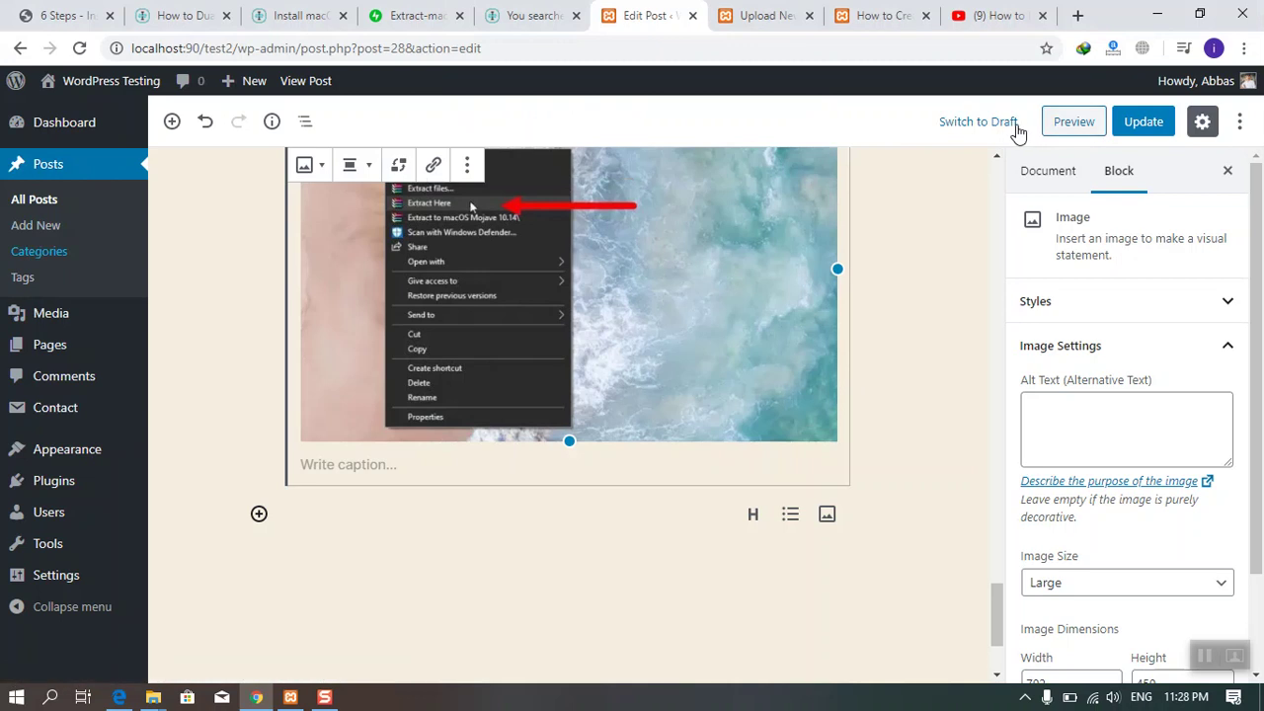
left_click(1140, 123)
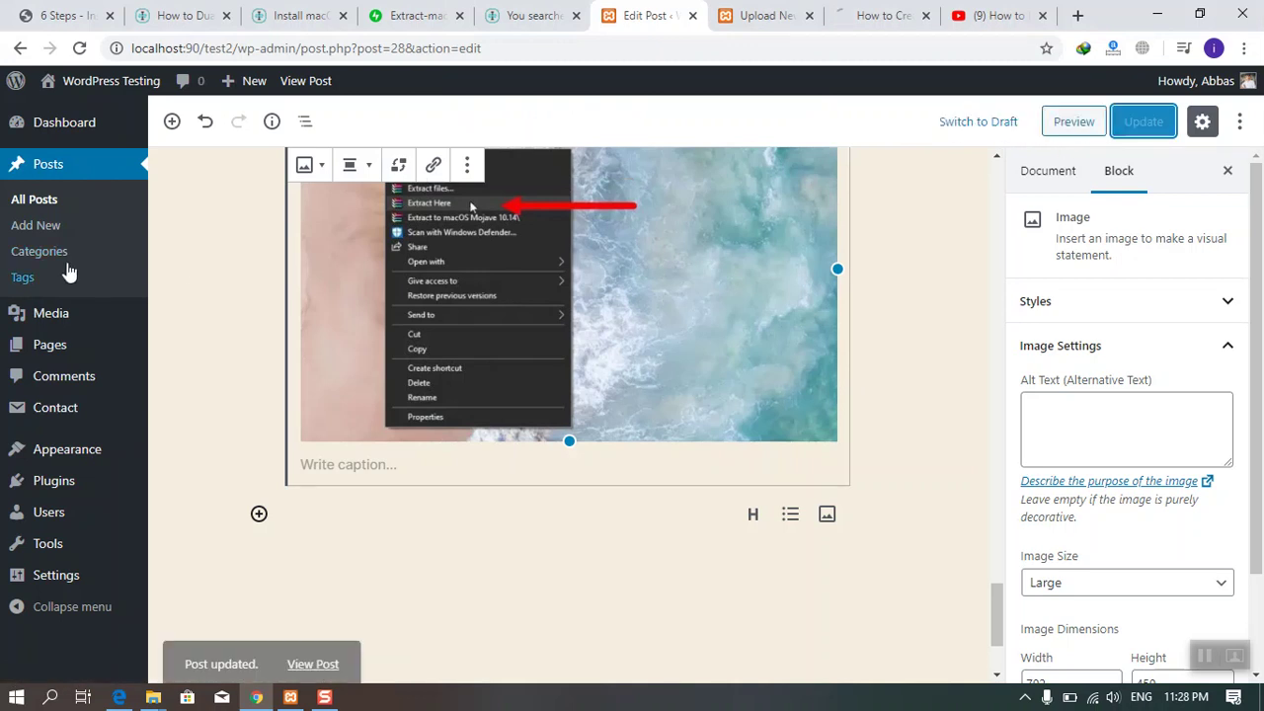
Step: Look through the site's tags, media library, pages and comments, including the actions available for the existing comment
left_click(23, 279)
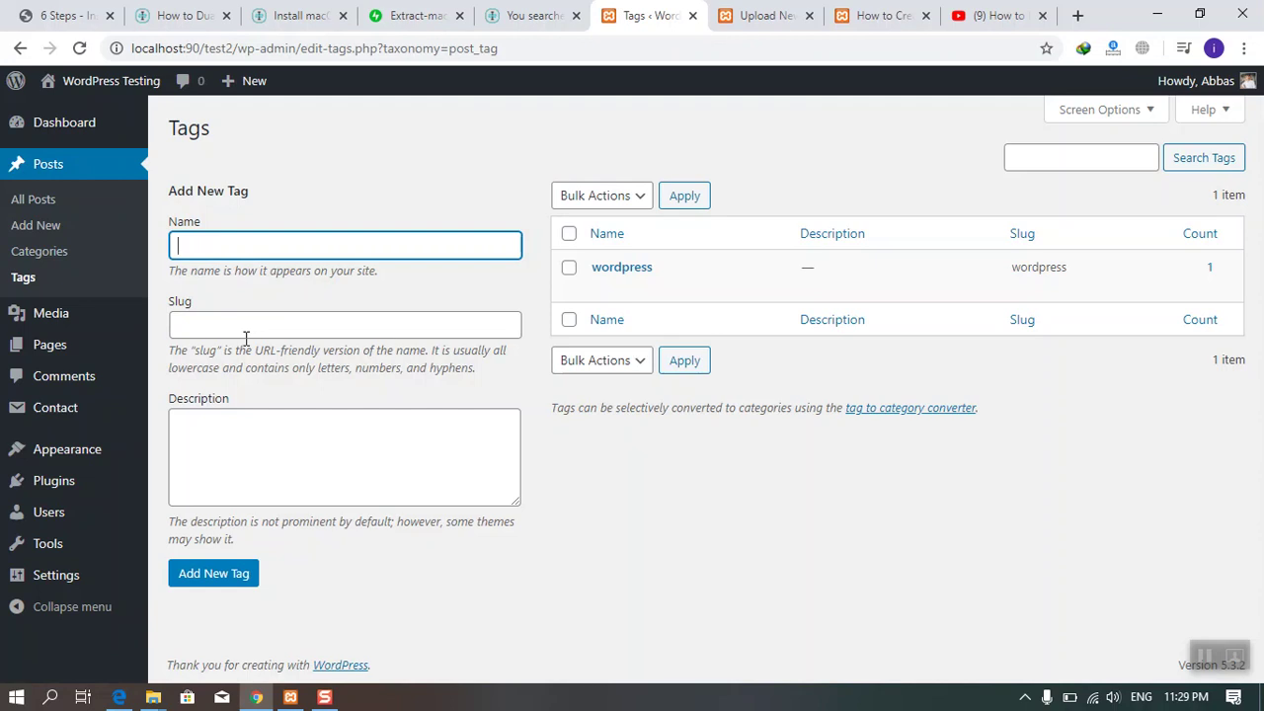
mouse_move(73, 312)
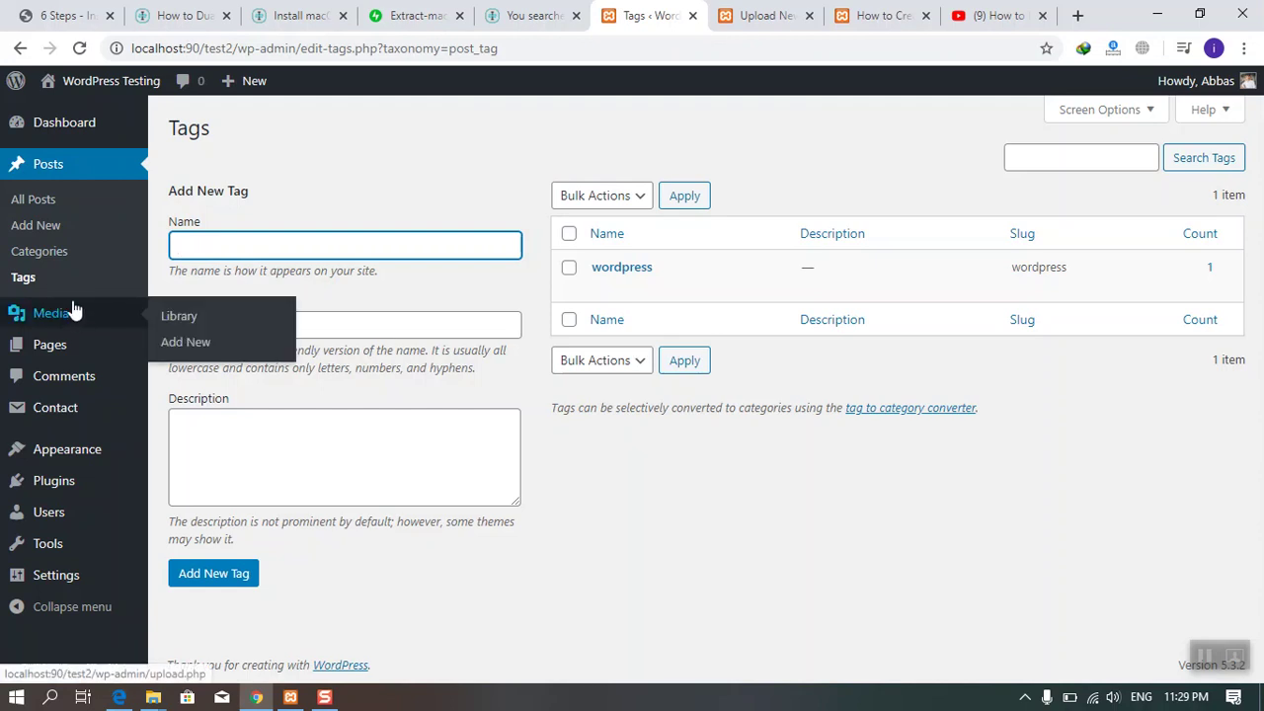
left_click(197, 318)
left_click(196, 318)
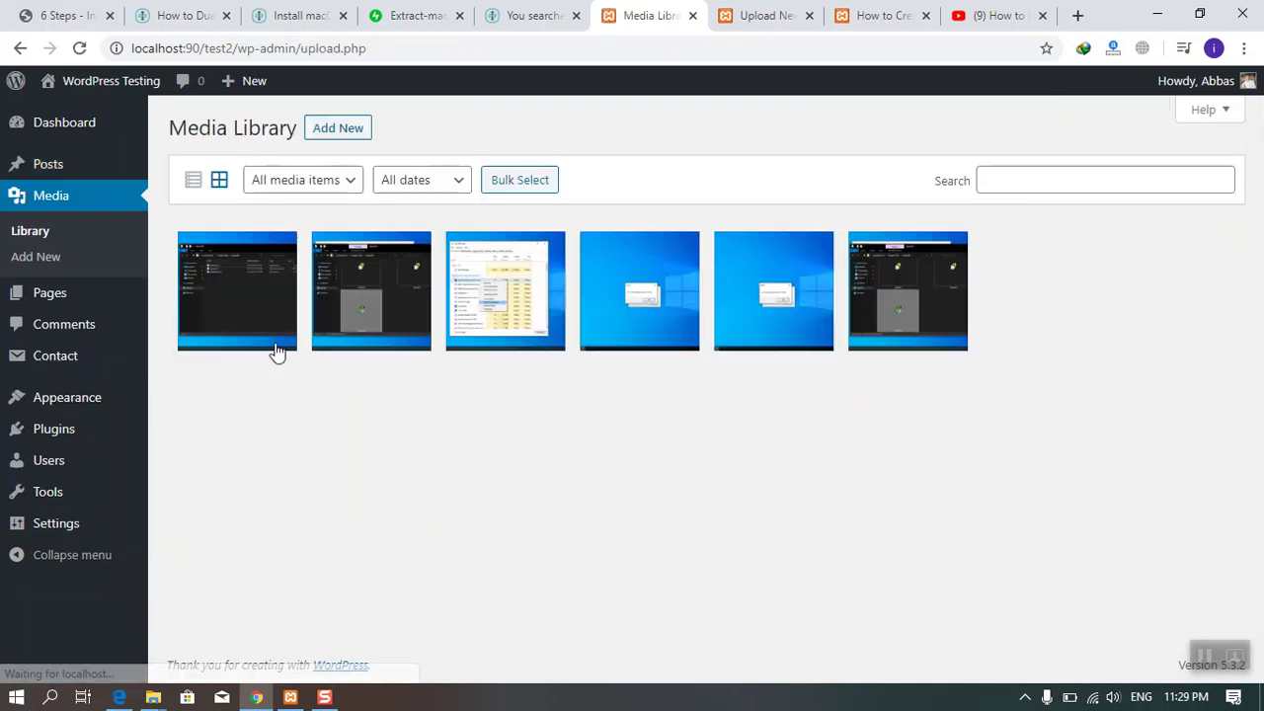
mouse_move(73, 302)
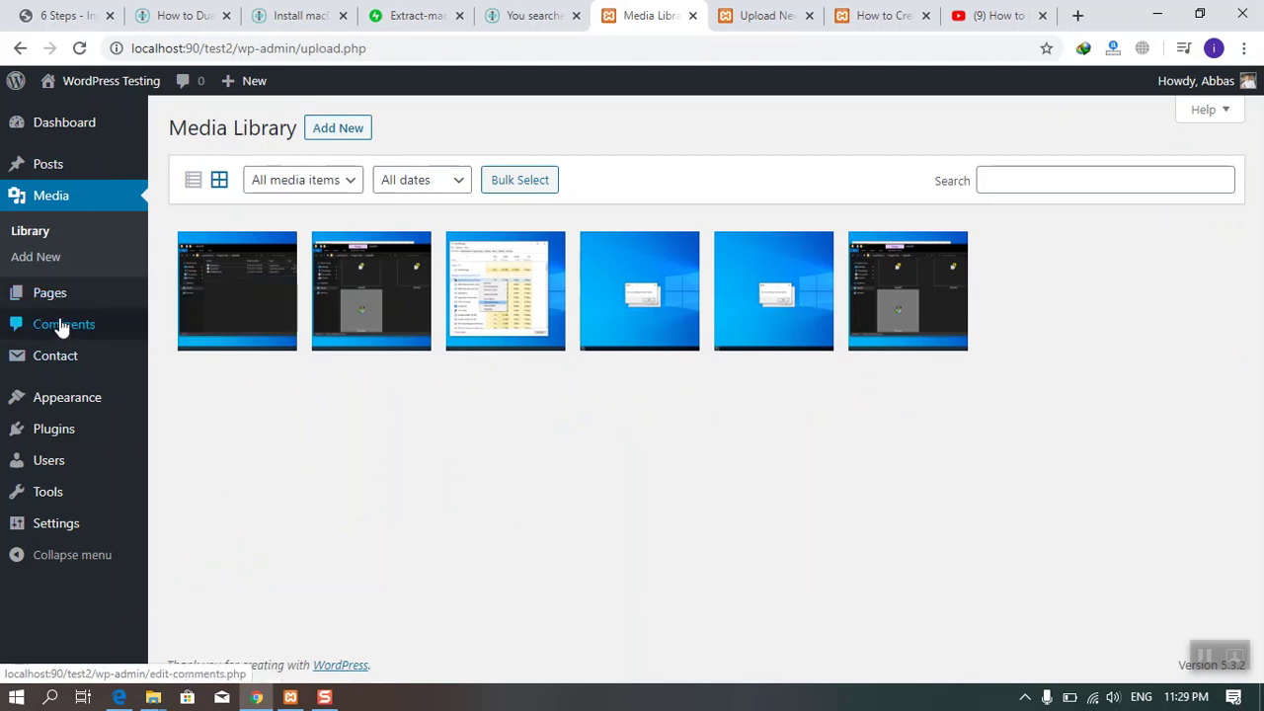
left_click(49, 294)
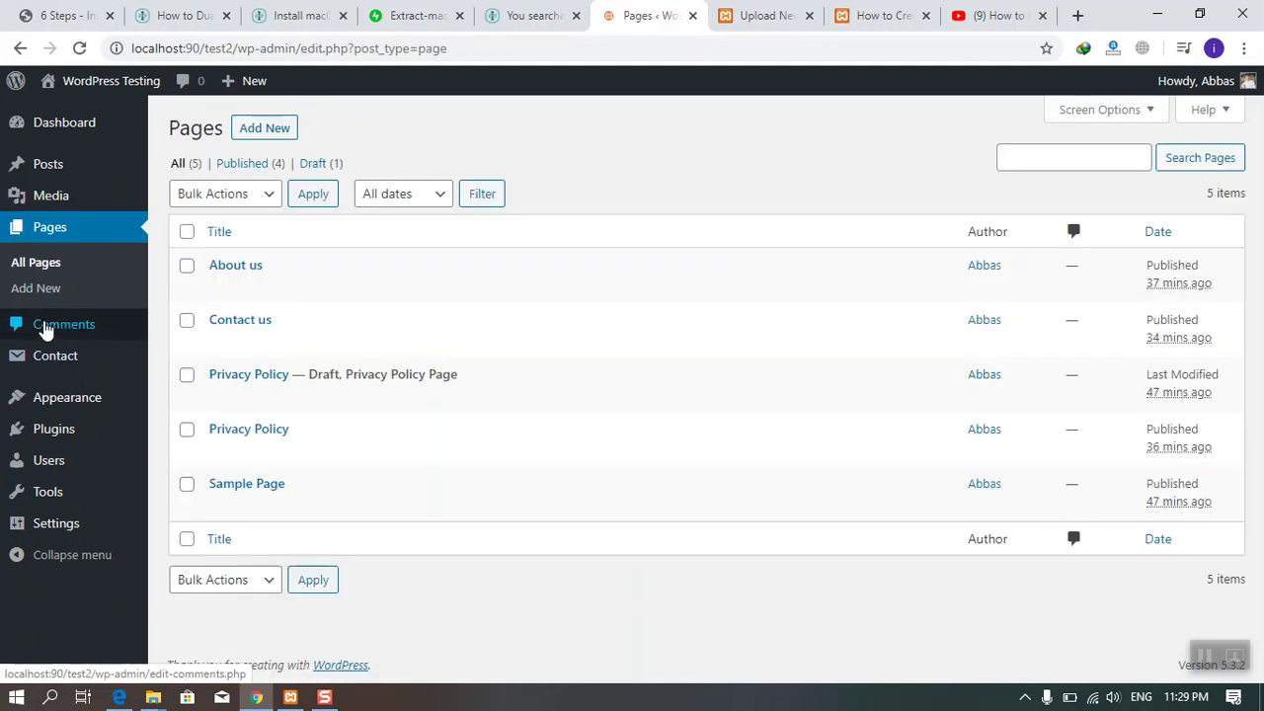
left_click(44, 328)
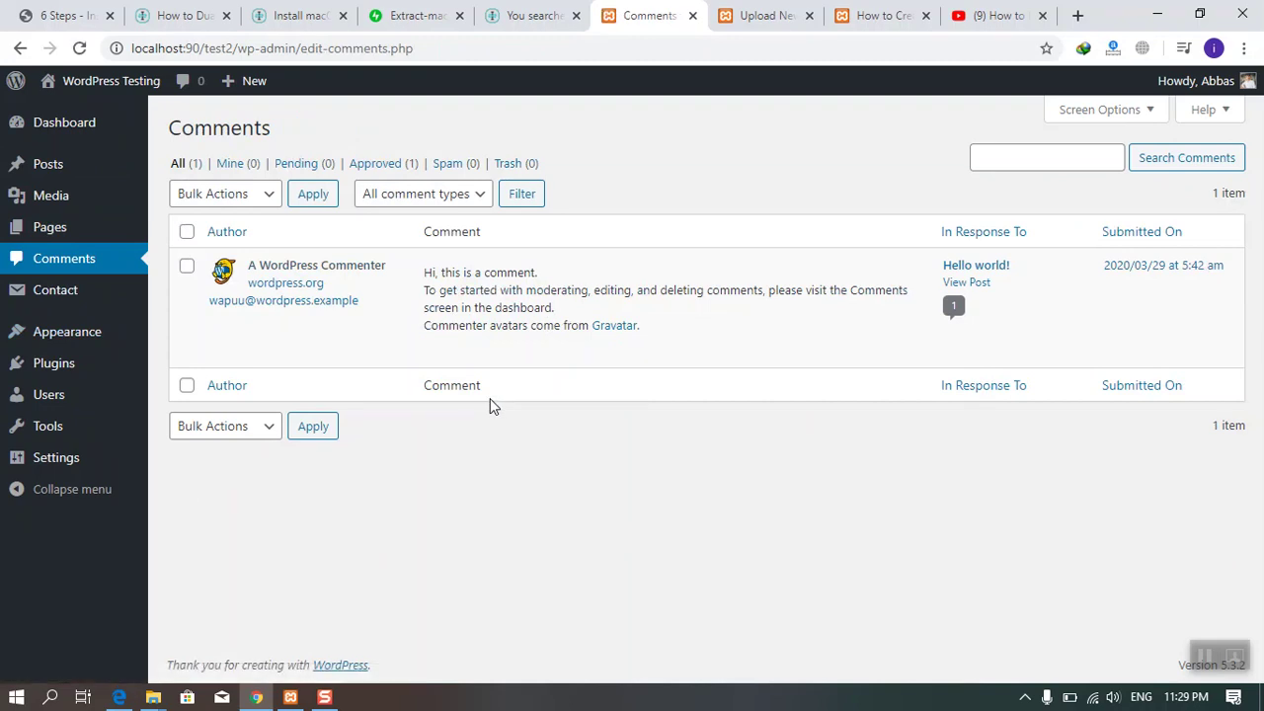
mouse_move(485, 332)
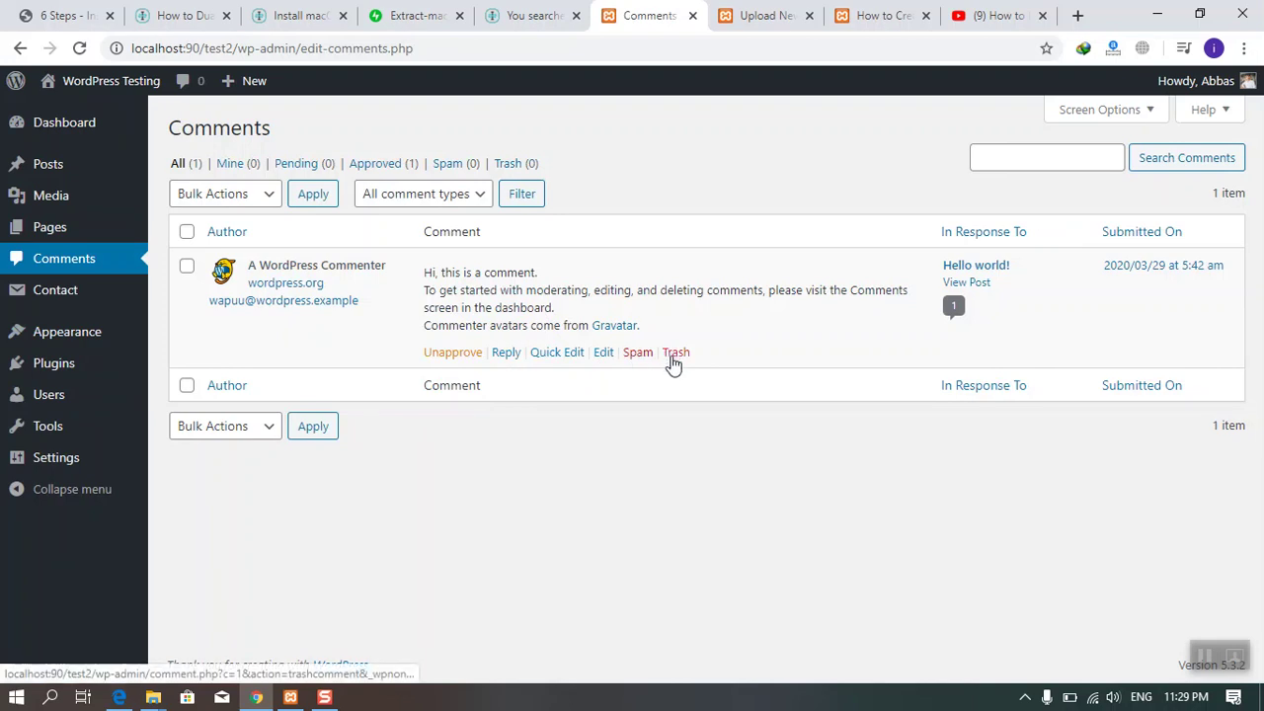
Step: Start a reply to the existing comment with the bold text guhfbgjkg and an opening italic tag after it
left_click(506, 353)
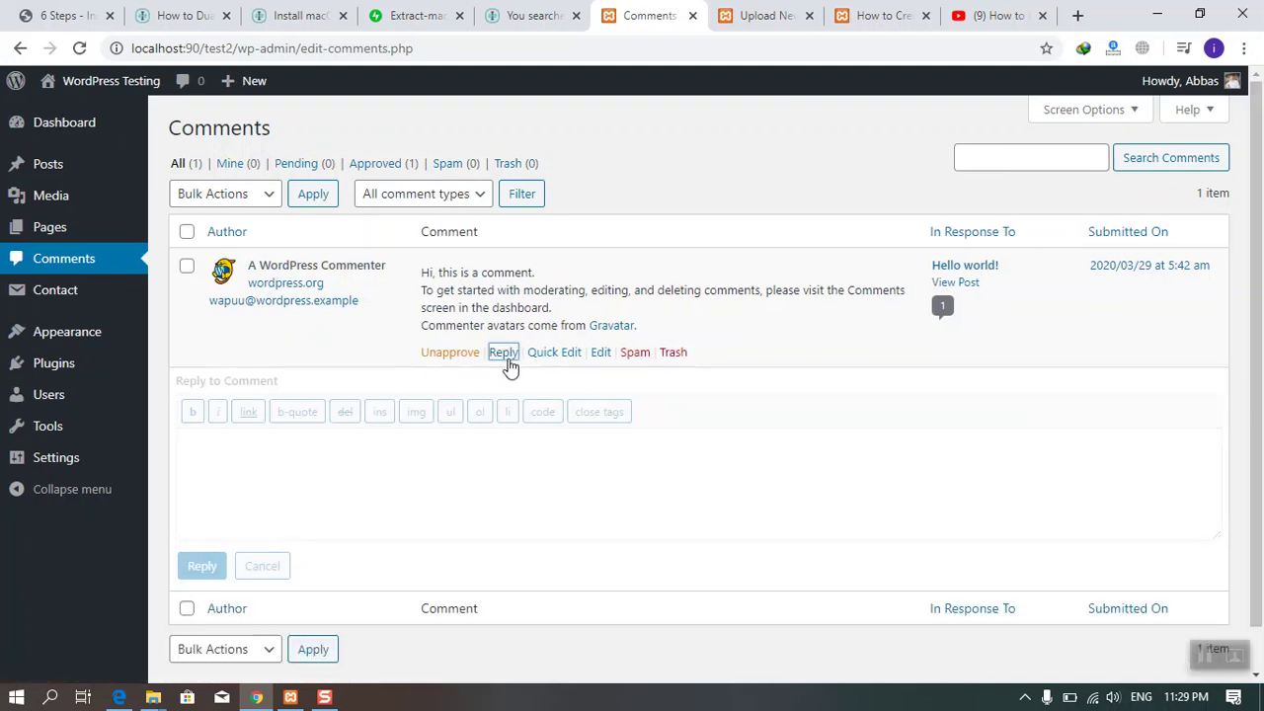
type("guhfbgjkg")
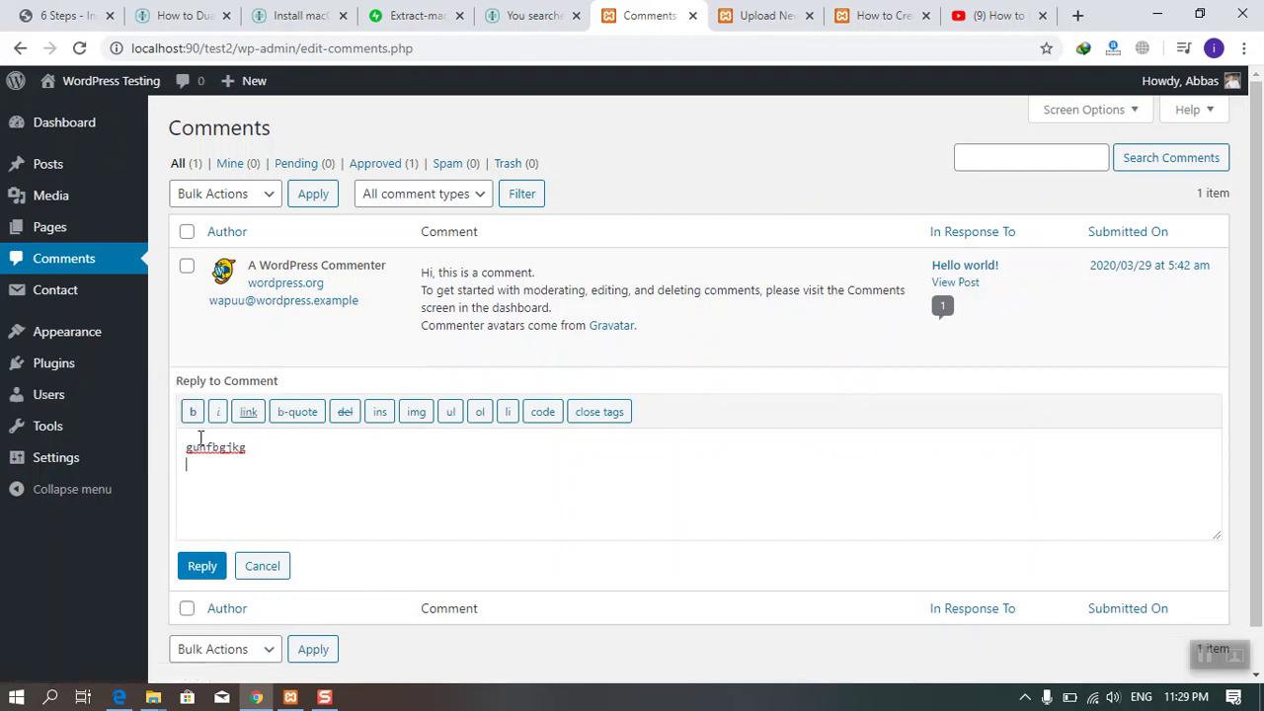
double_click(201, 444)
left_click(192, 411)
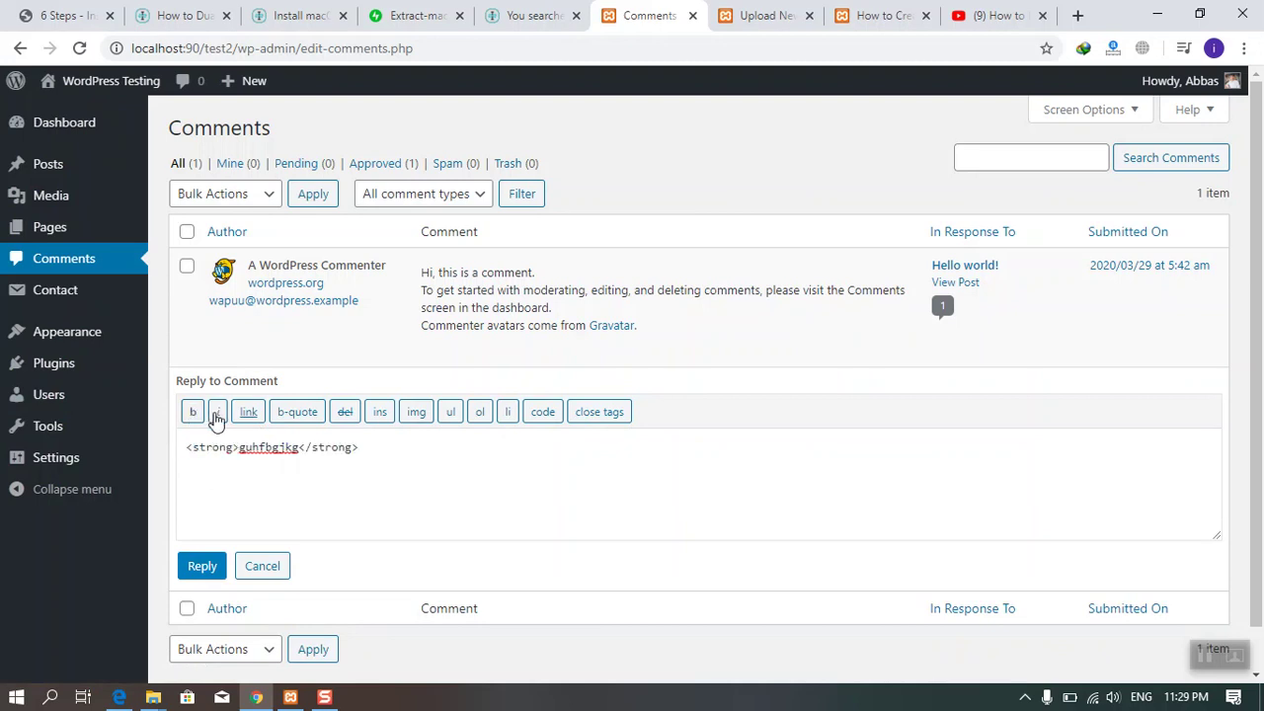
left_click(217, 412)
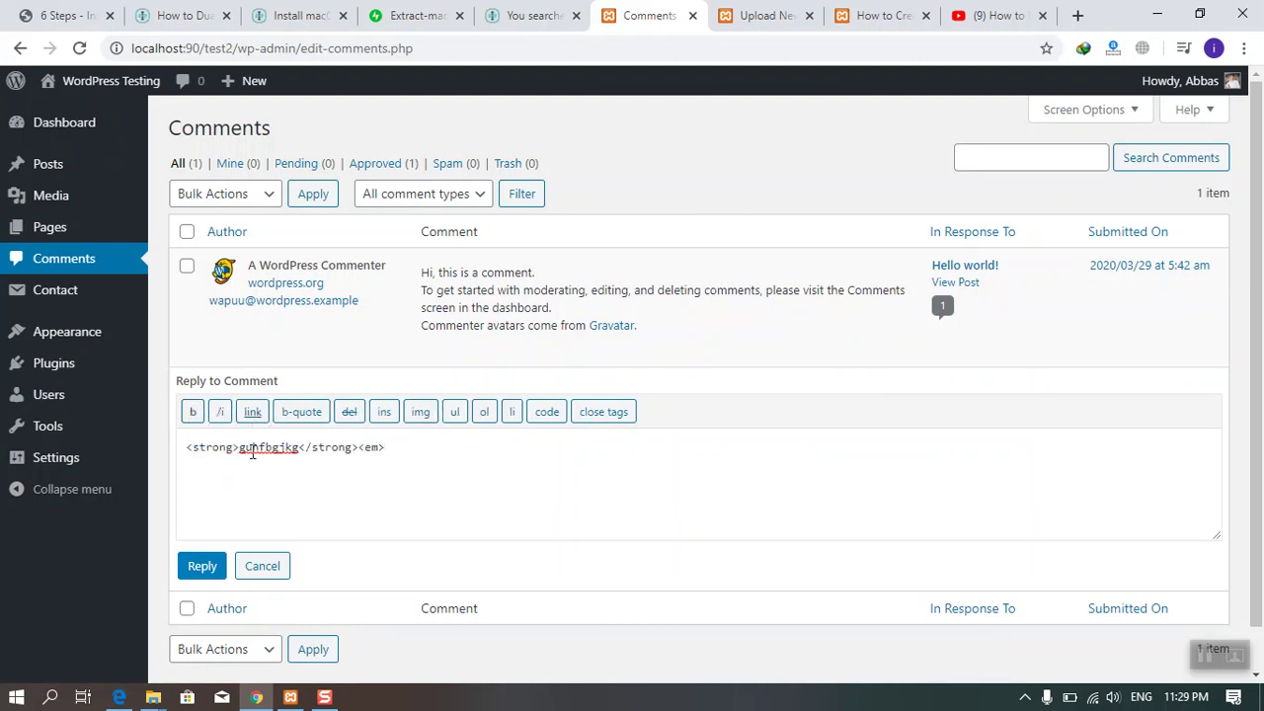
Step: Add a second line gfgfg to the reply, linked to the intozoom.com install-macos-on-windows-10-on-virtual-machine page and opening in a new tab
key("Return")
type("gfgfg")
double_click(202, 464)
left_click(250, 414)
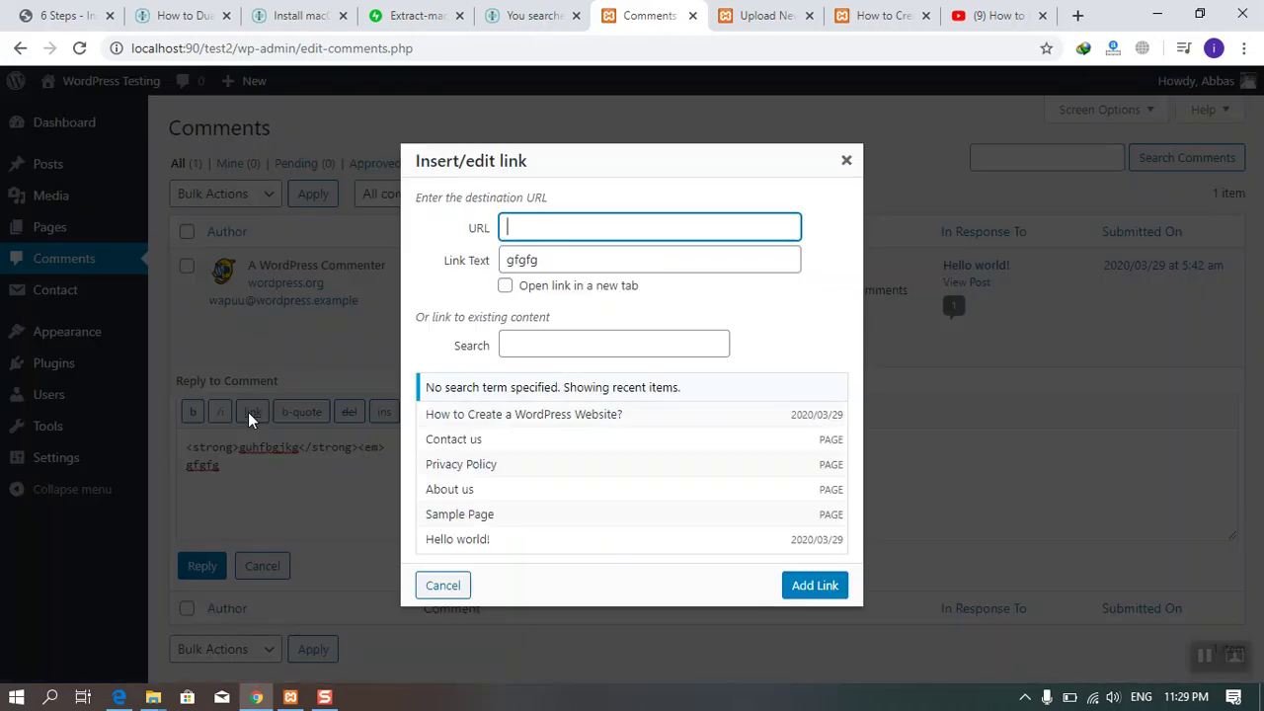
left_click(504, 16)
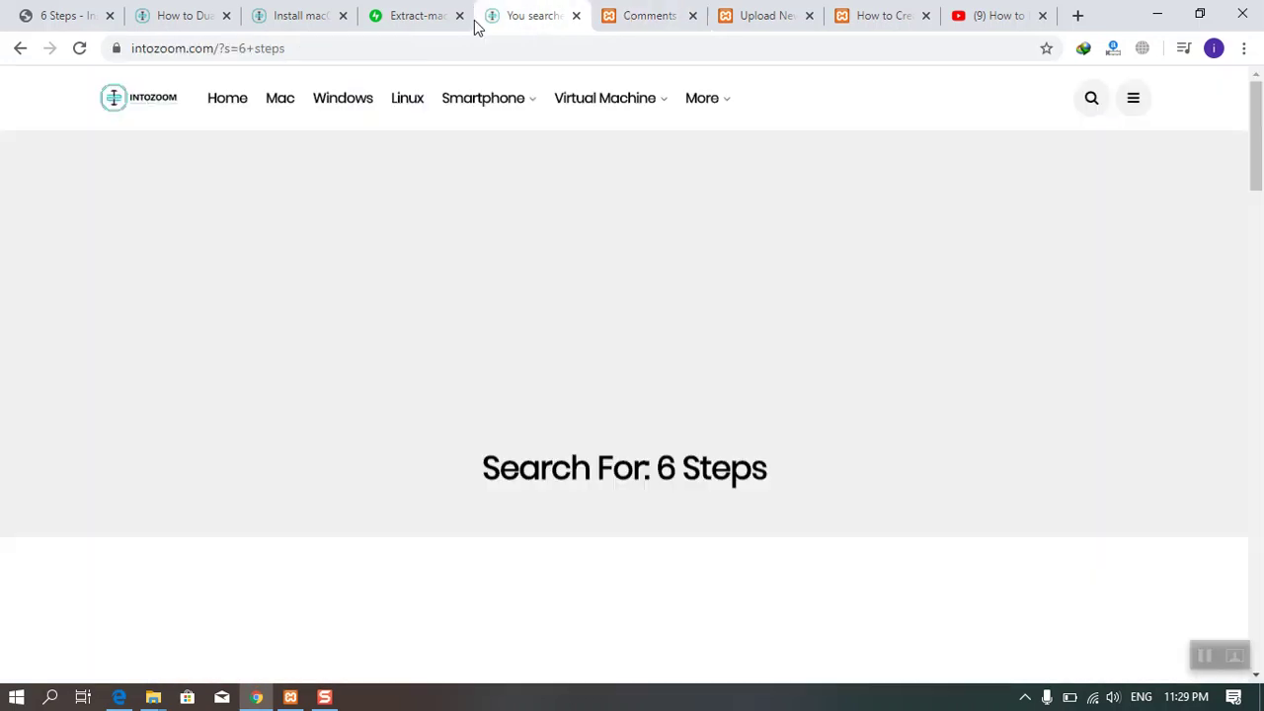
left_click(293, 18)
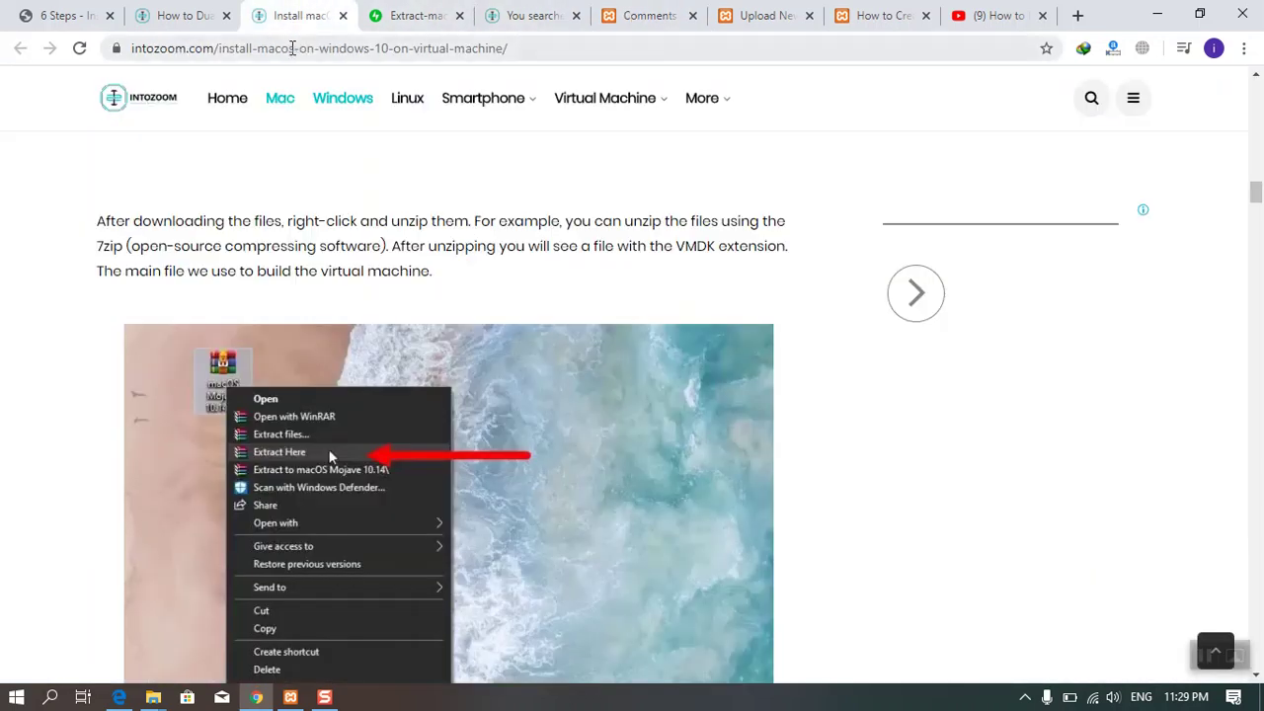
left_click(293, 47)
key("ctrl+c")
left_click(663, 14)
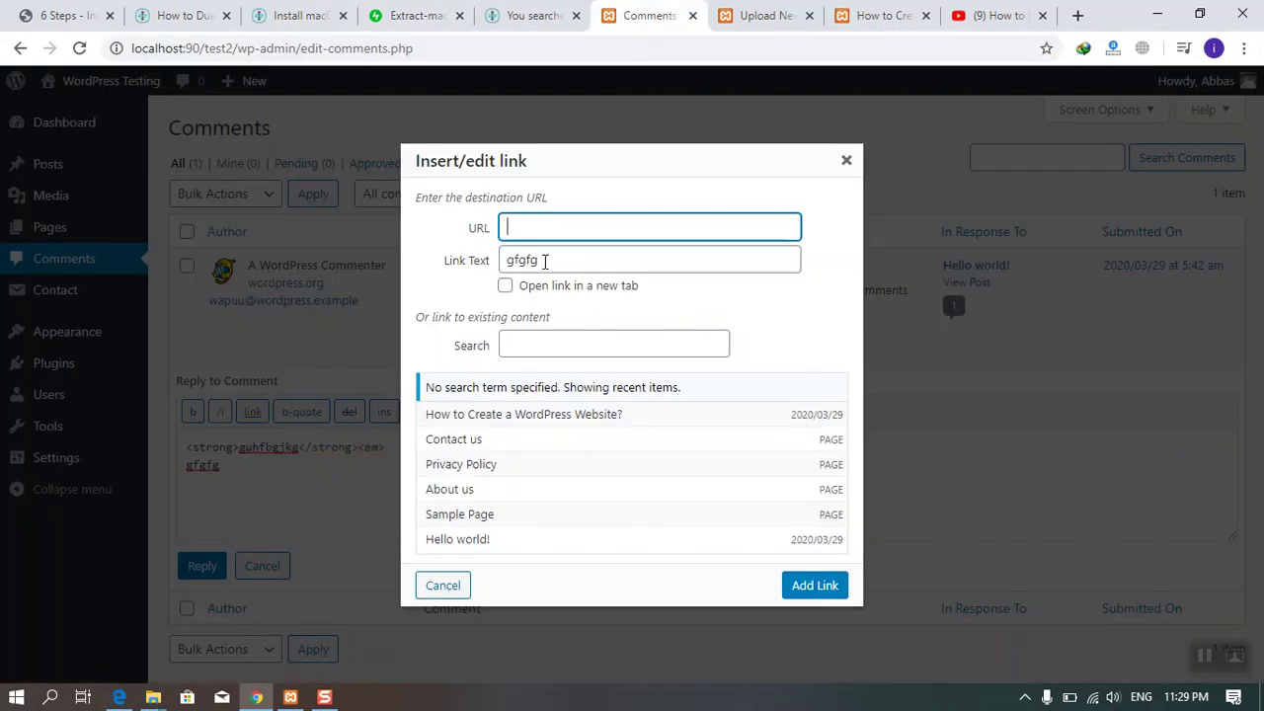
key("ctrl+v")
left_click(505, 285)
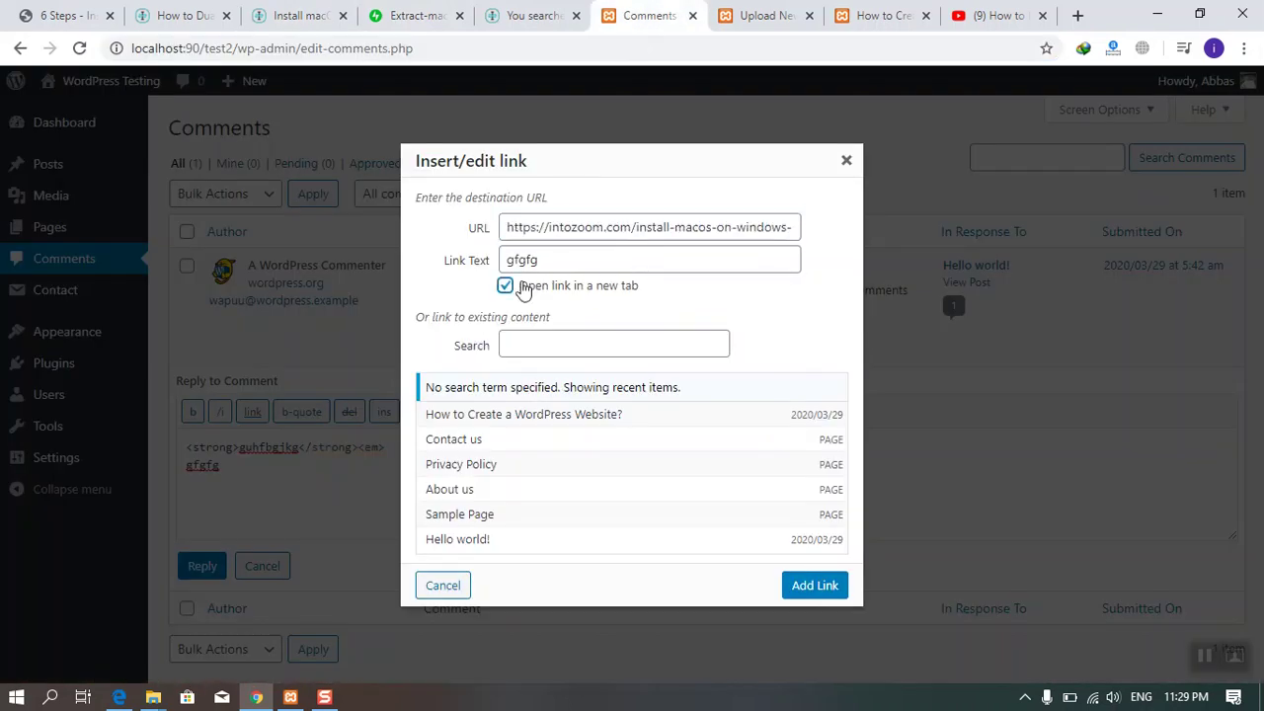
left_click(825, 587)
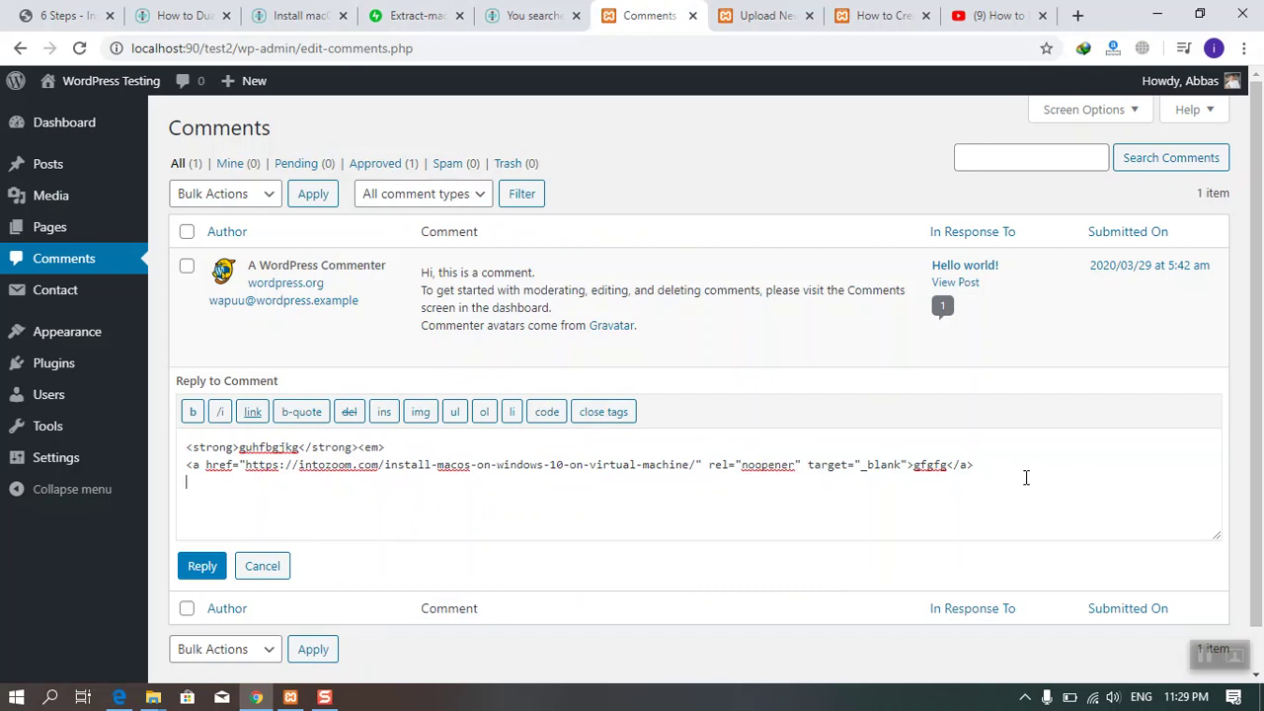
Step: Examine the link code in the reply, including its href, rel and target attributes
left_click_drag(975, 462, 952, 463)
left_click_drag(189, 466, 253, 459)
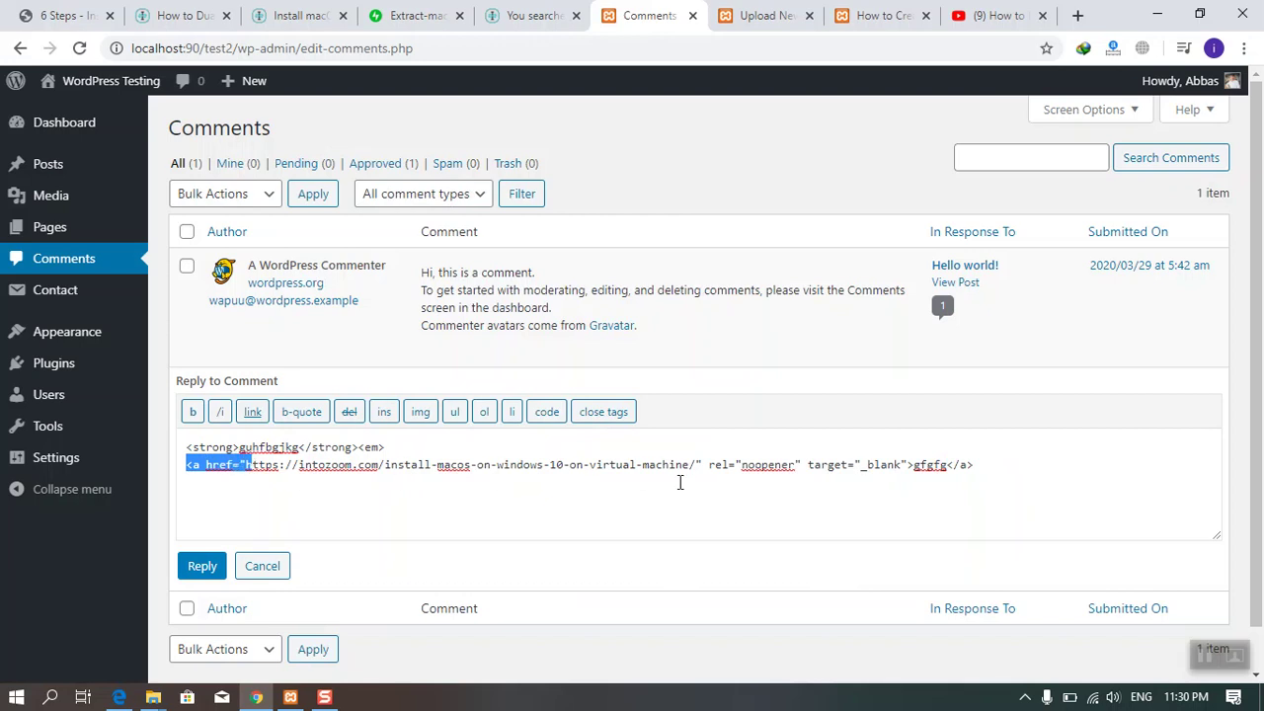
left_click_drag(709, 464, 840, 467)
double_click(884, 470)
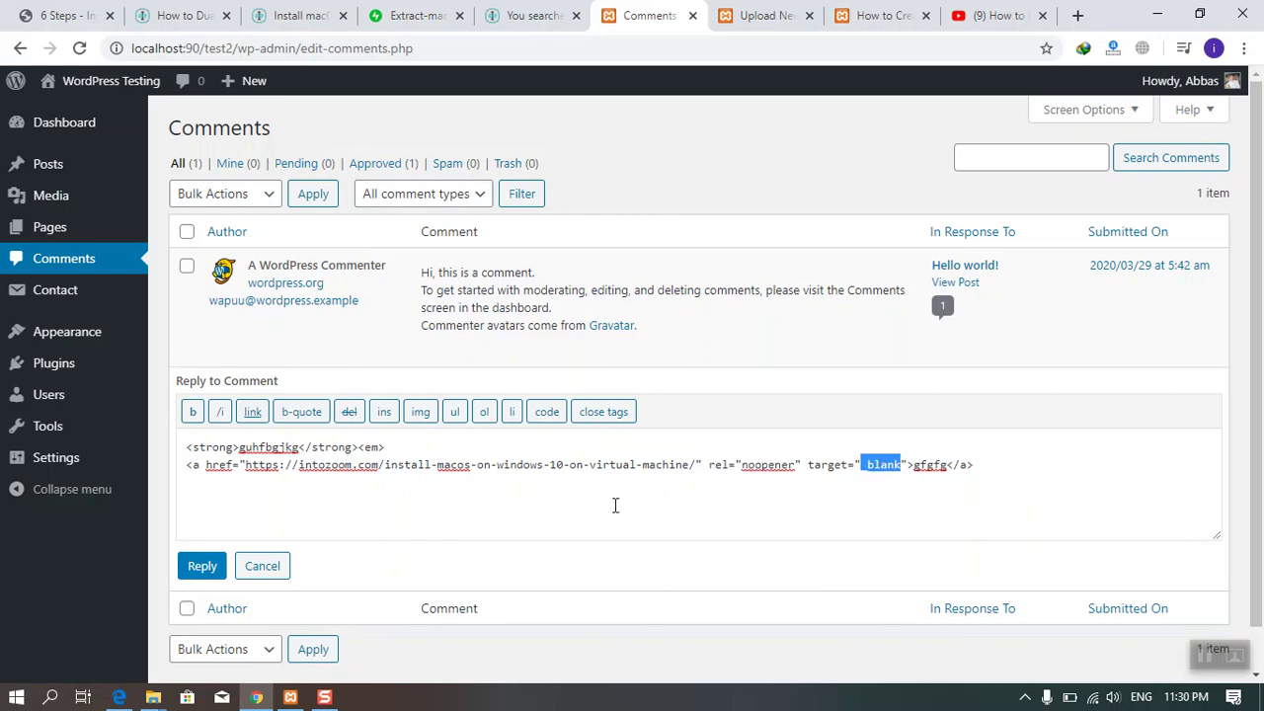
left_click(573, 483)
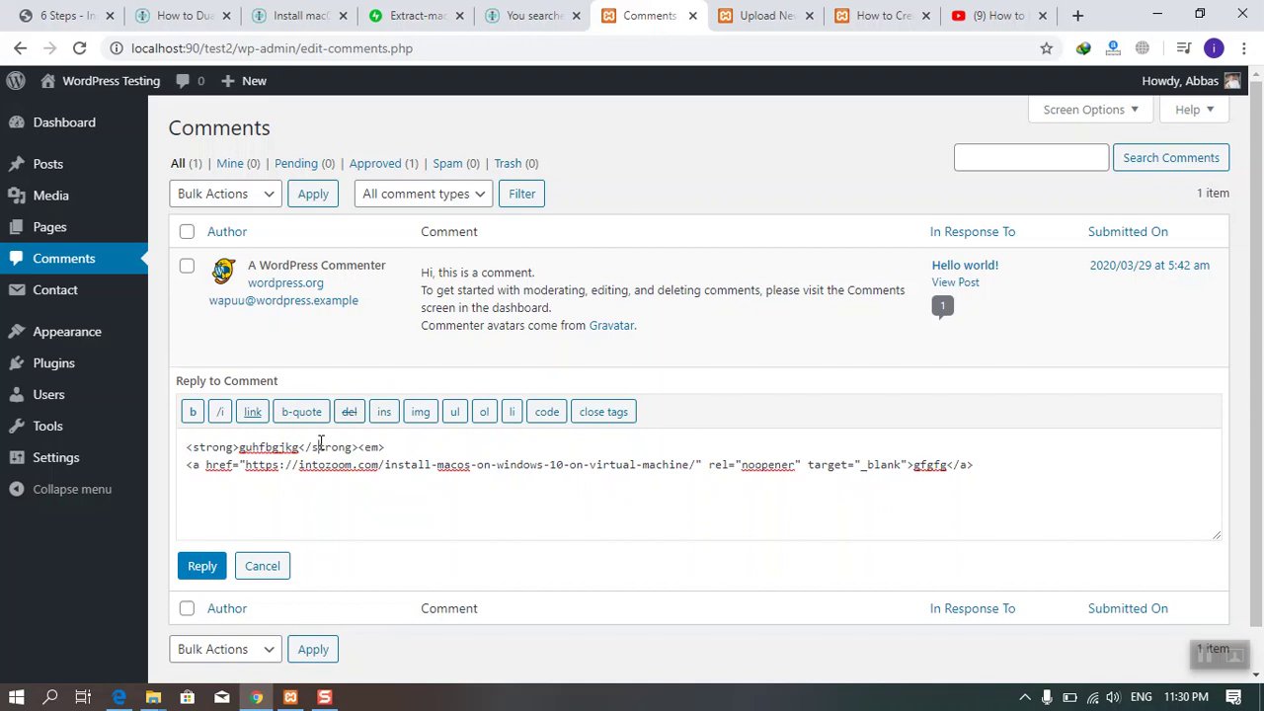
Step: Add deletion markup around strong in the reply's closing bold tag and an opening insertion tag after it, and submit the reply without code markup
double_click(334, 446)
left_click(349, 411)
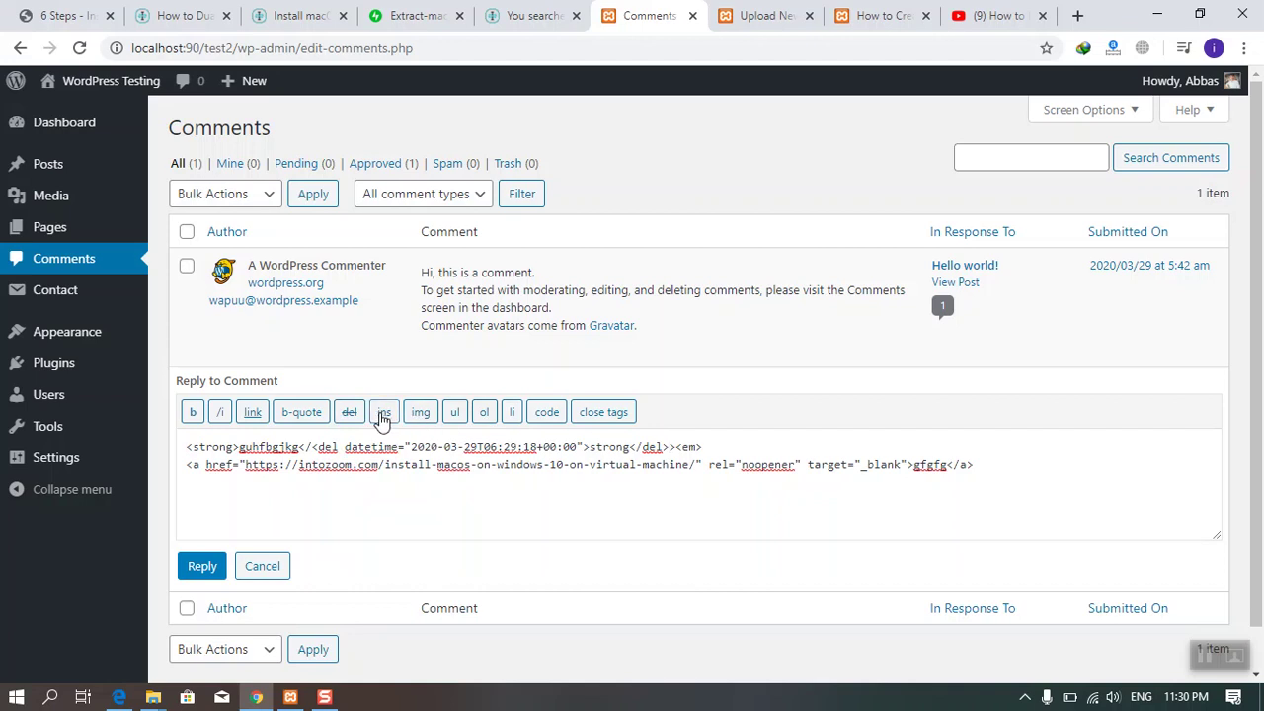
left_click(384, 414)
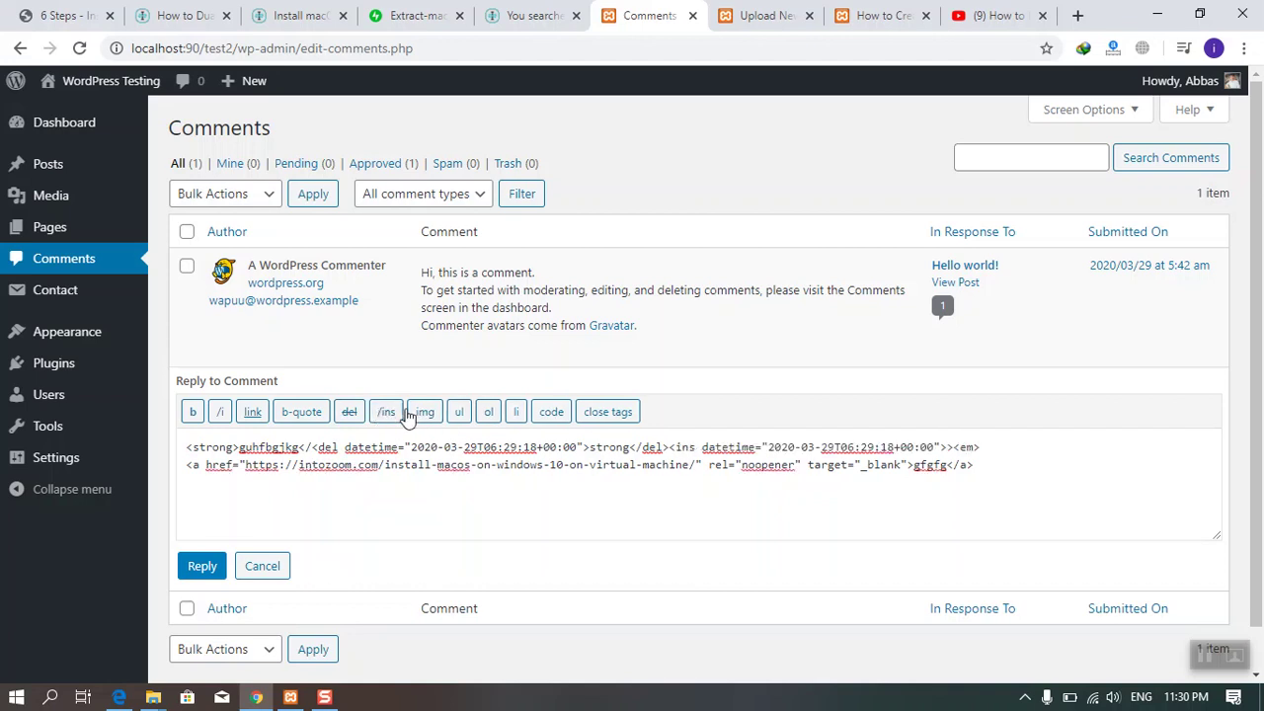
left_click(460, 492)
left_click(552, 412)
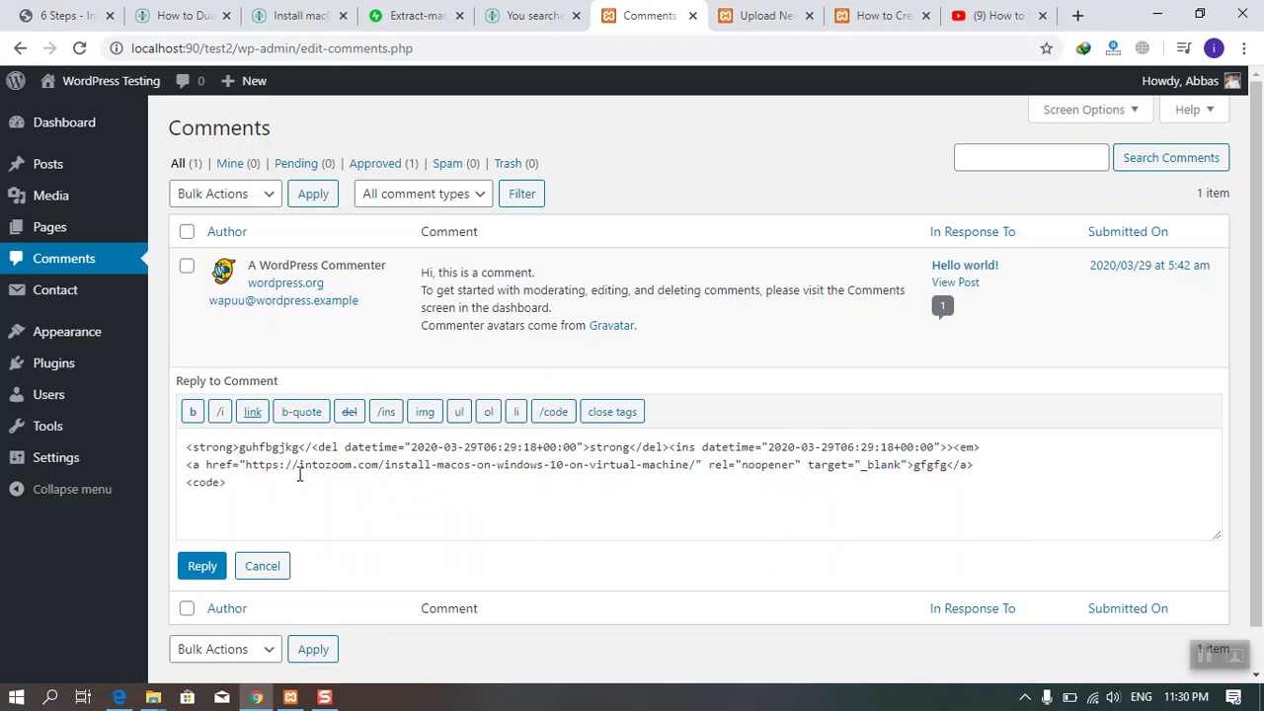
type("scdsf")
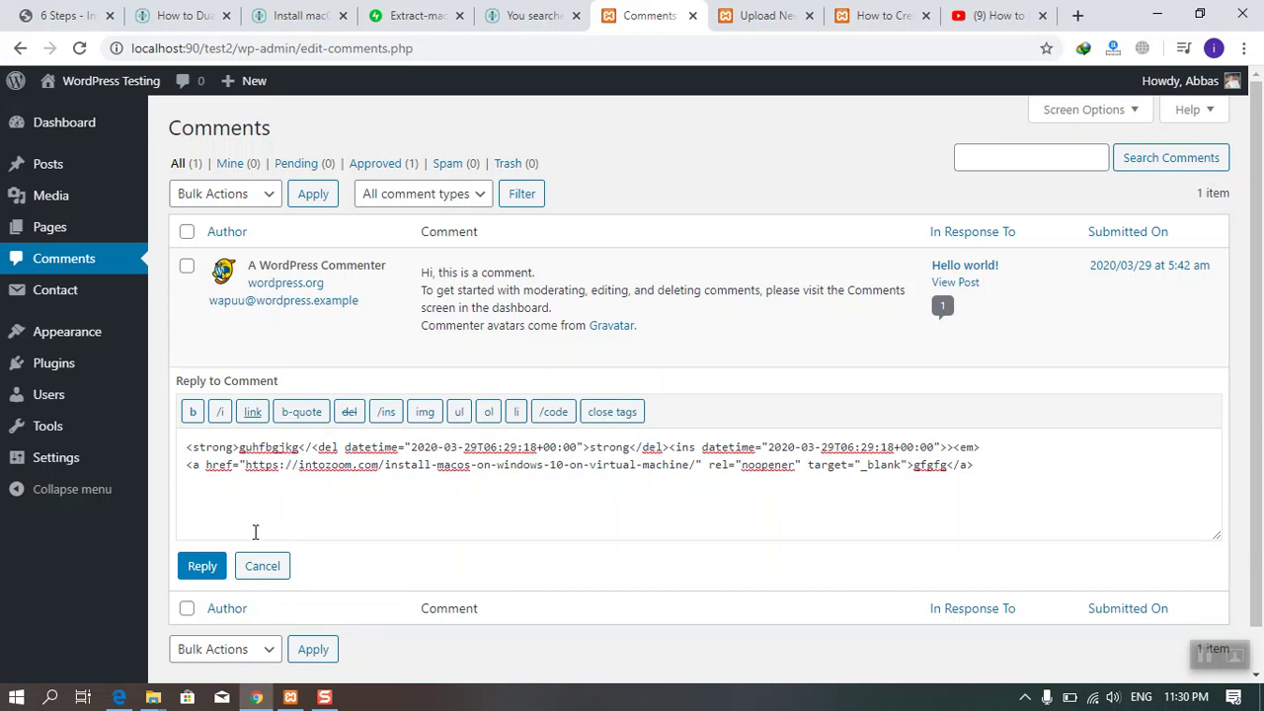
left_click(205, 572)
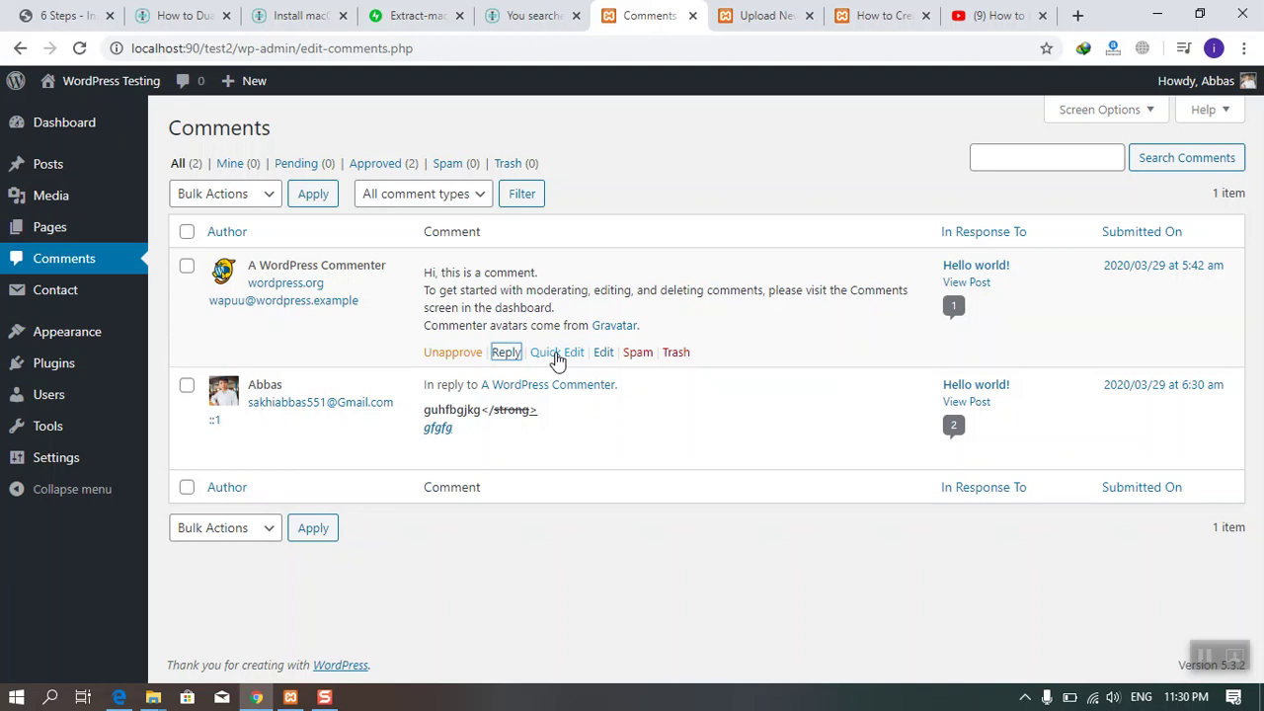
Step: Look through the original comment's quick edit form and full edit page, returning to the comments list without changes
left_click(556, 356)
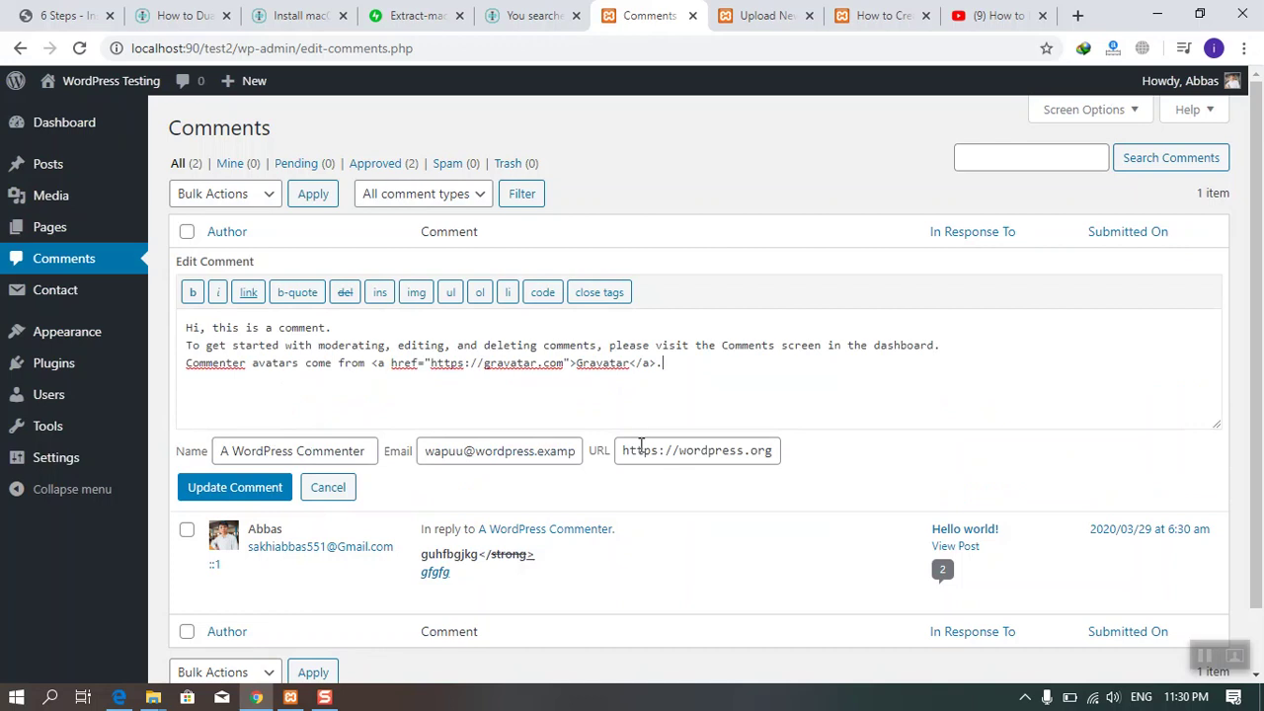
left_click(352, 494)
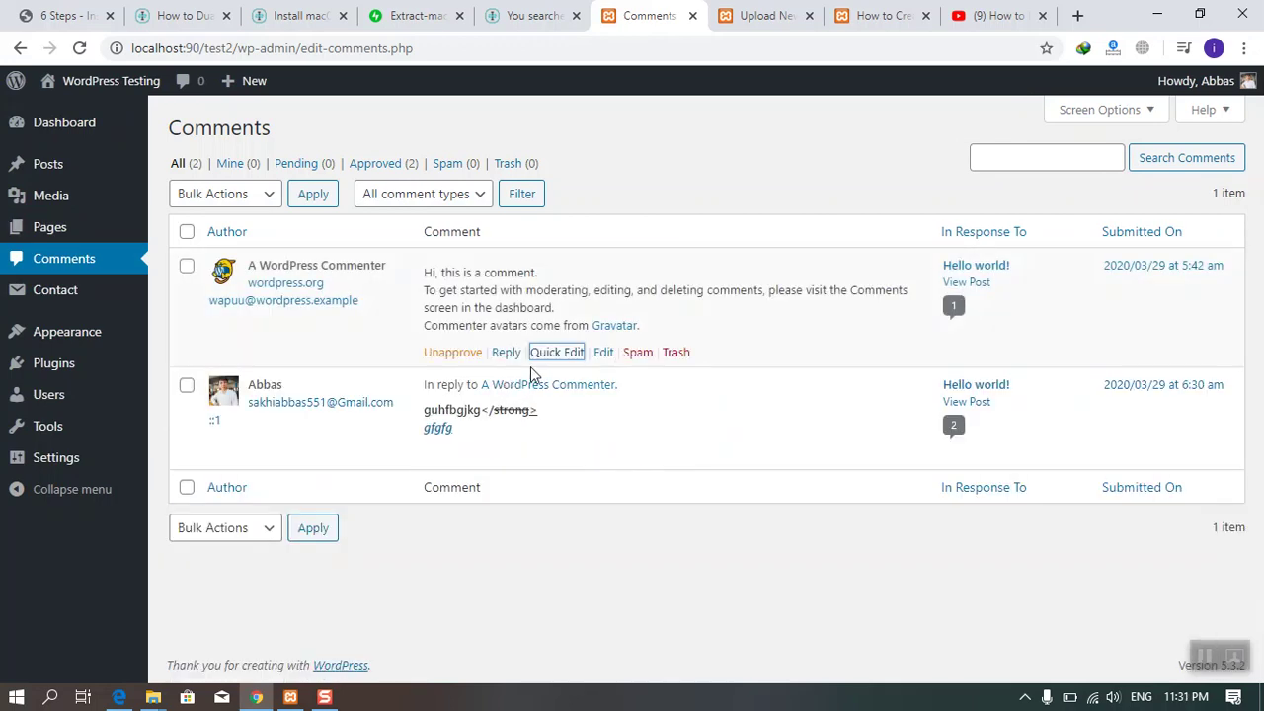
left_click(603, 353)
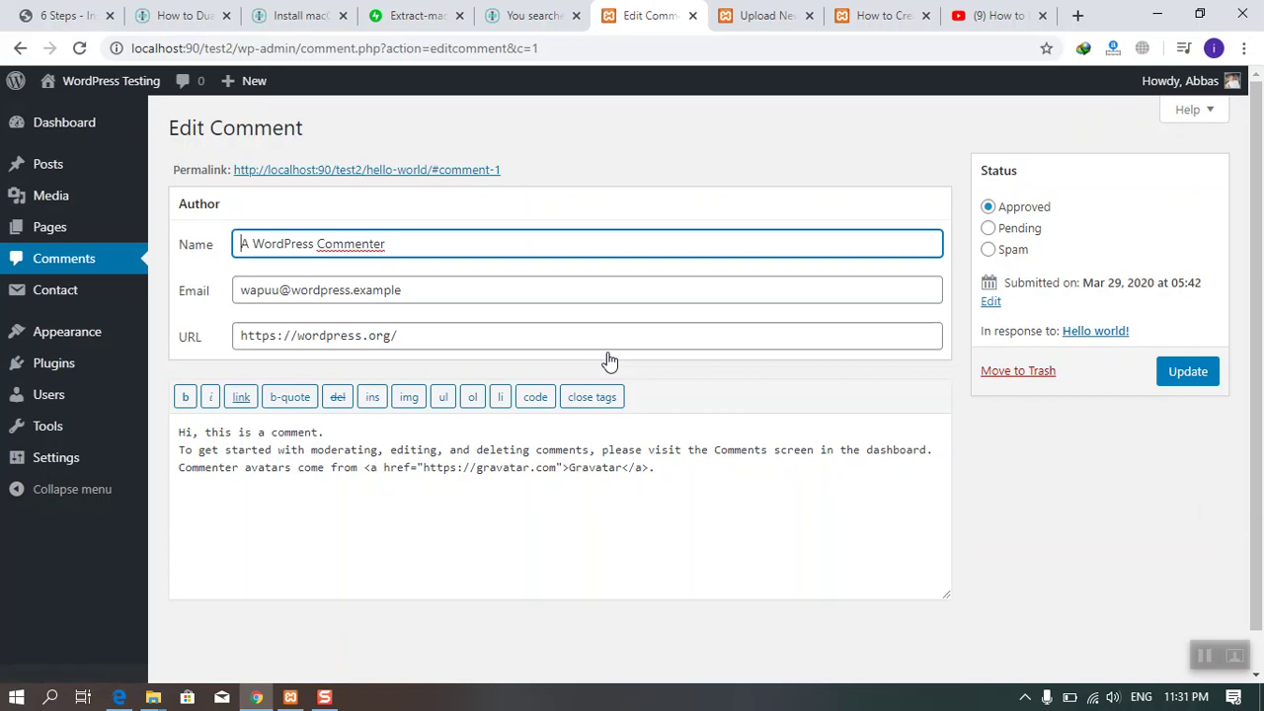
scroll(604, 477, "down", 1)
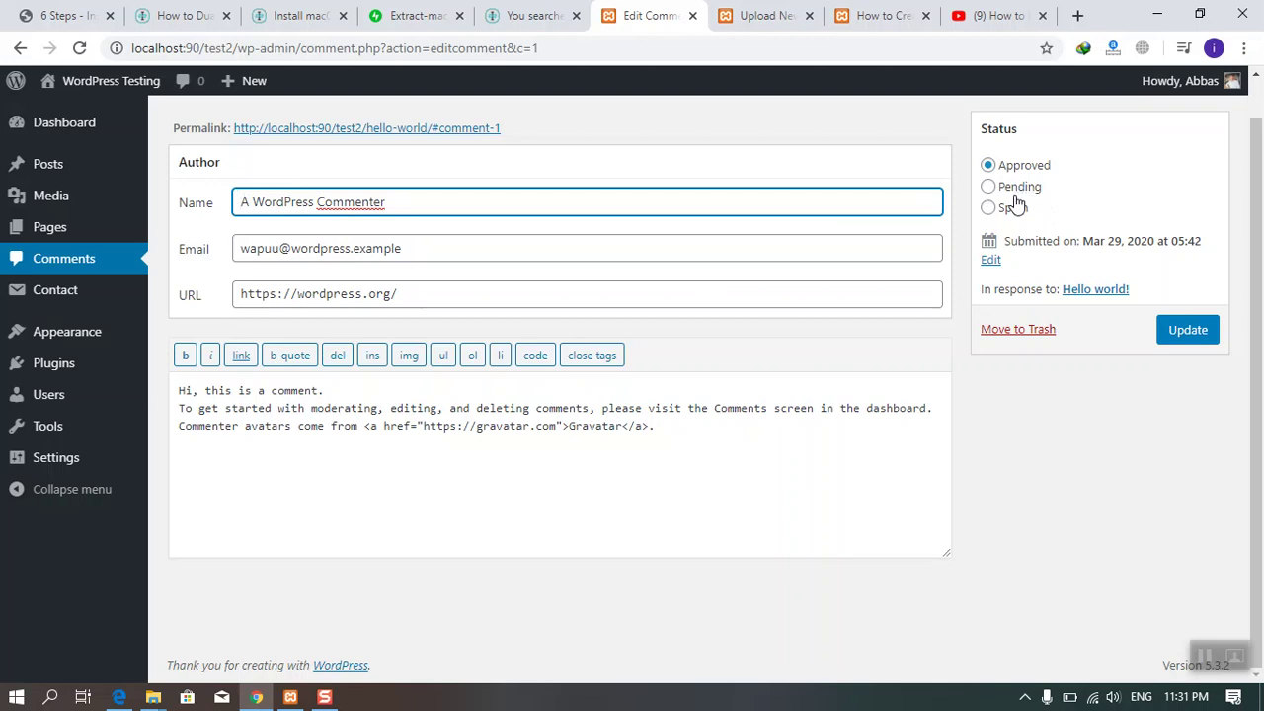
left_click(24, 54)
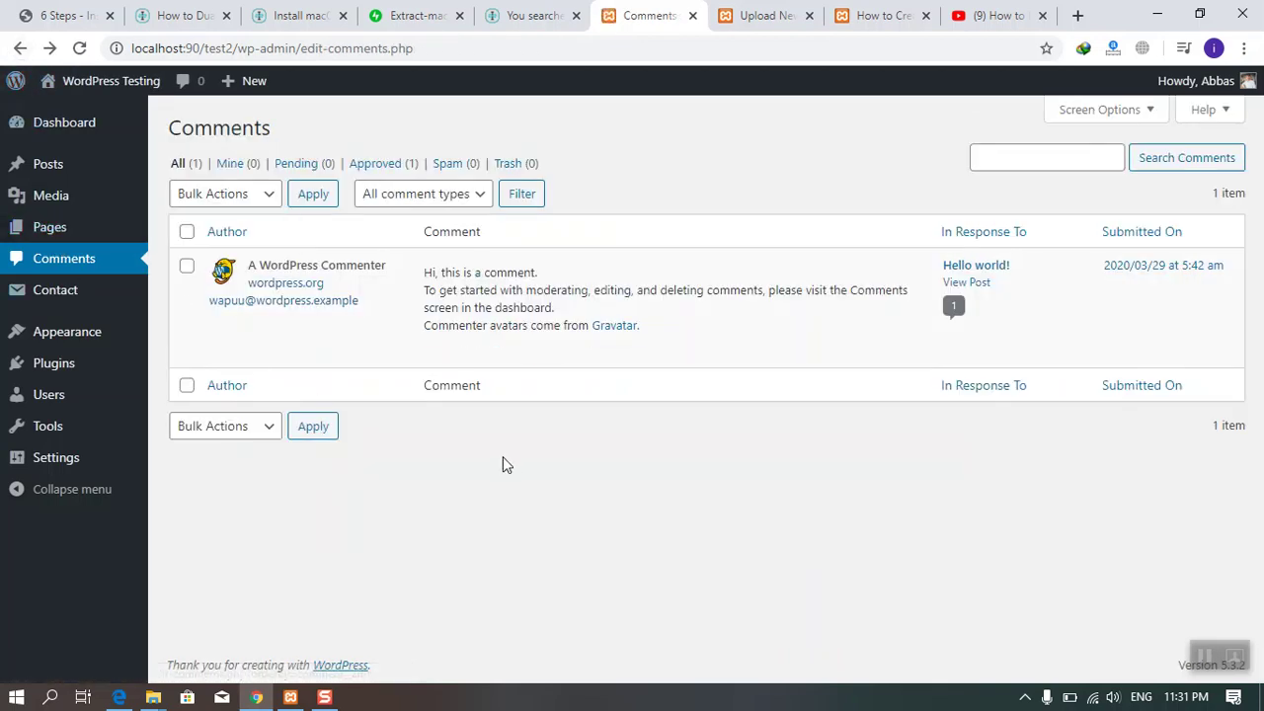
Step: Unapprove the comment on the Hello world! post and approve it again
mouse_move(250, 355)
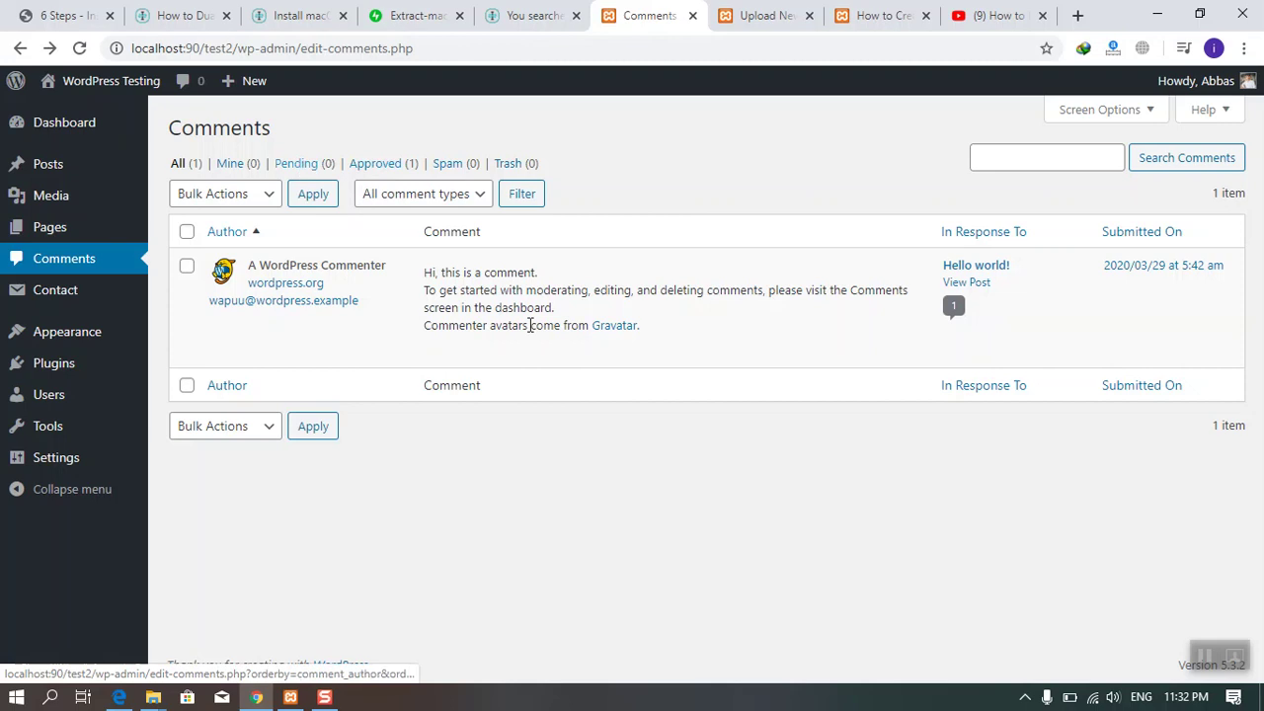
mouse_move(549, 361)
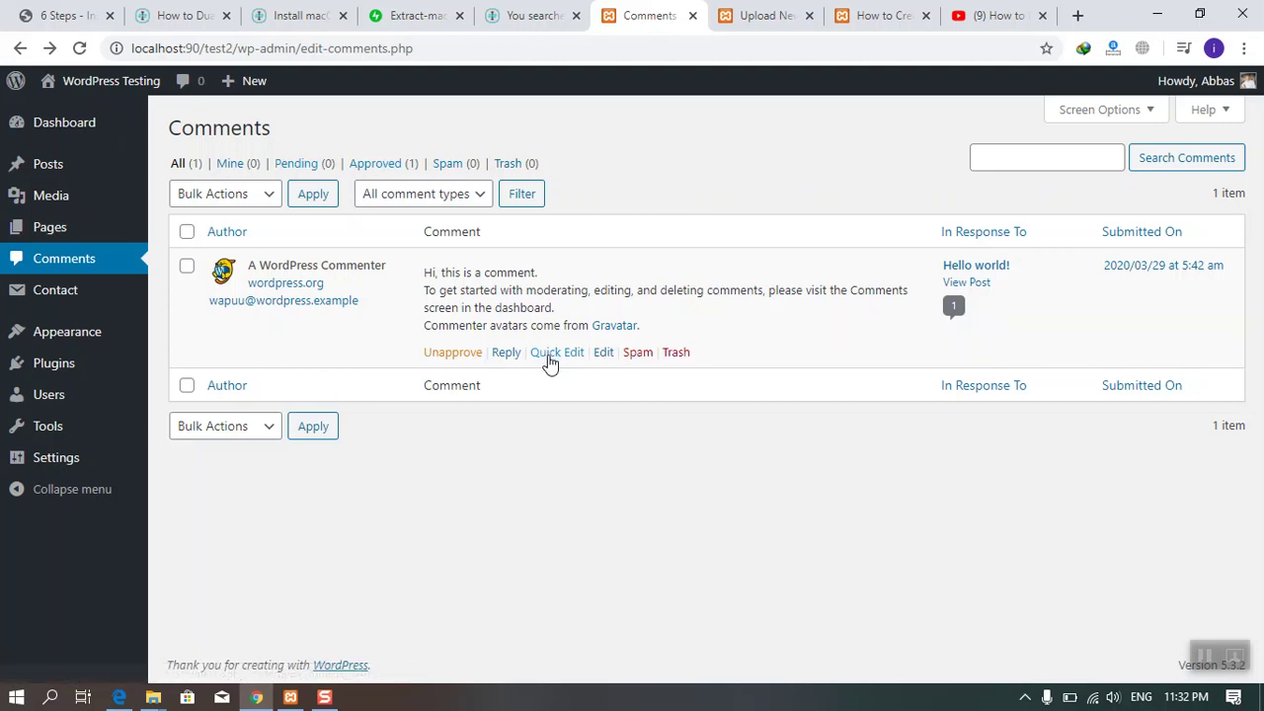
left_click(470, 355)
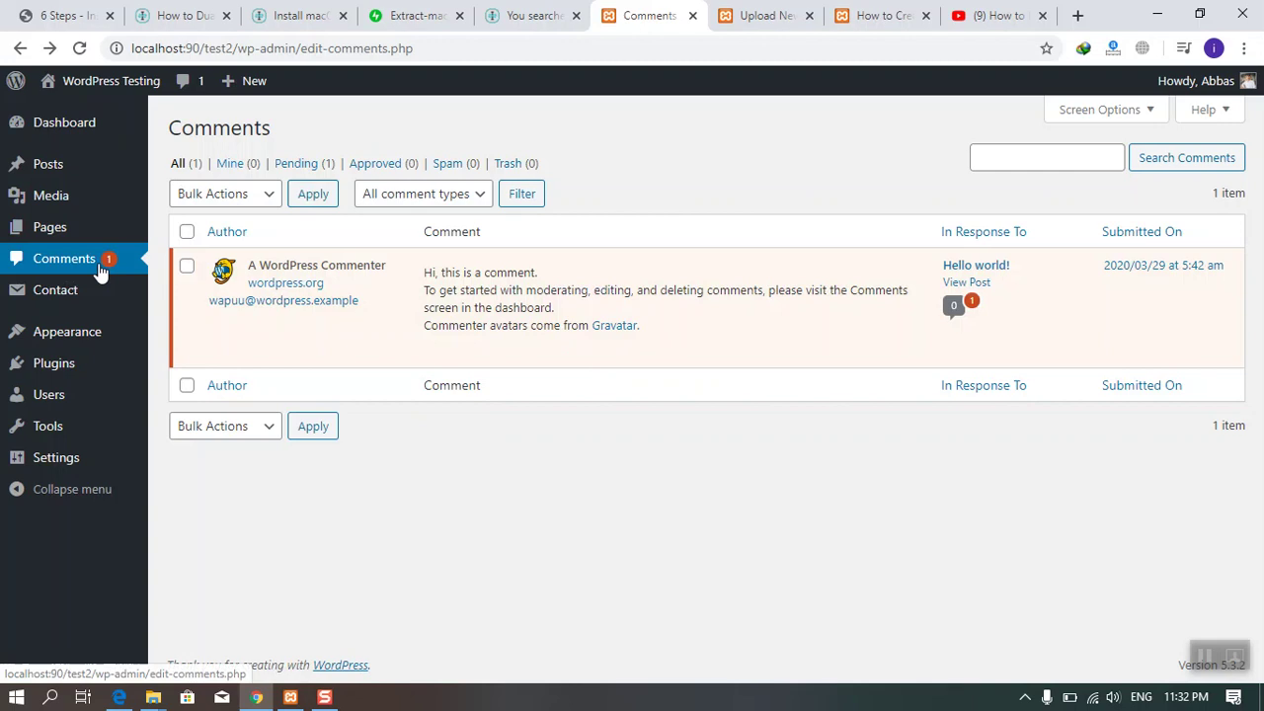
left_click(443, 355)
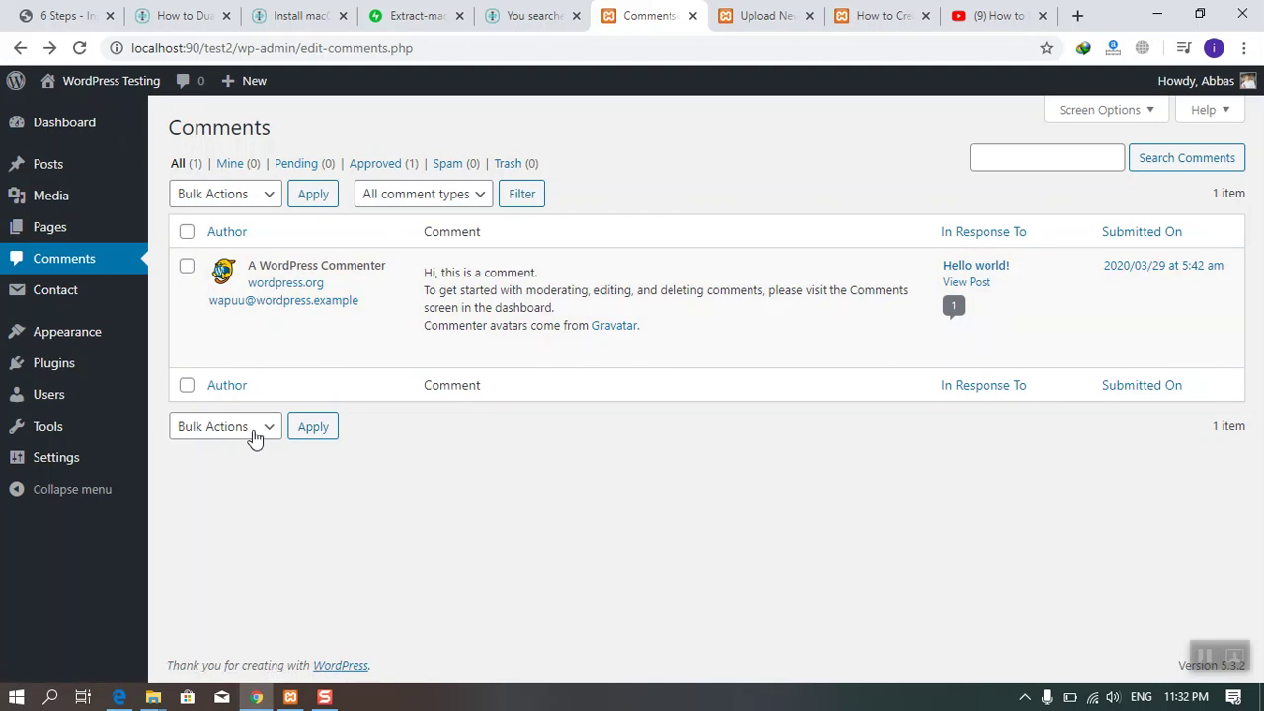
Step: Open the list of installed plugins and launch the Sticky Notes app, skipping the sign-in
mouse_move(71, 361)
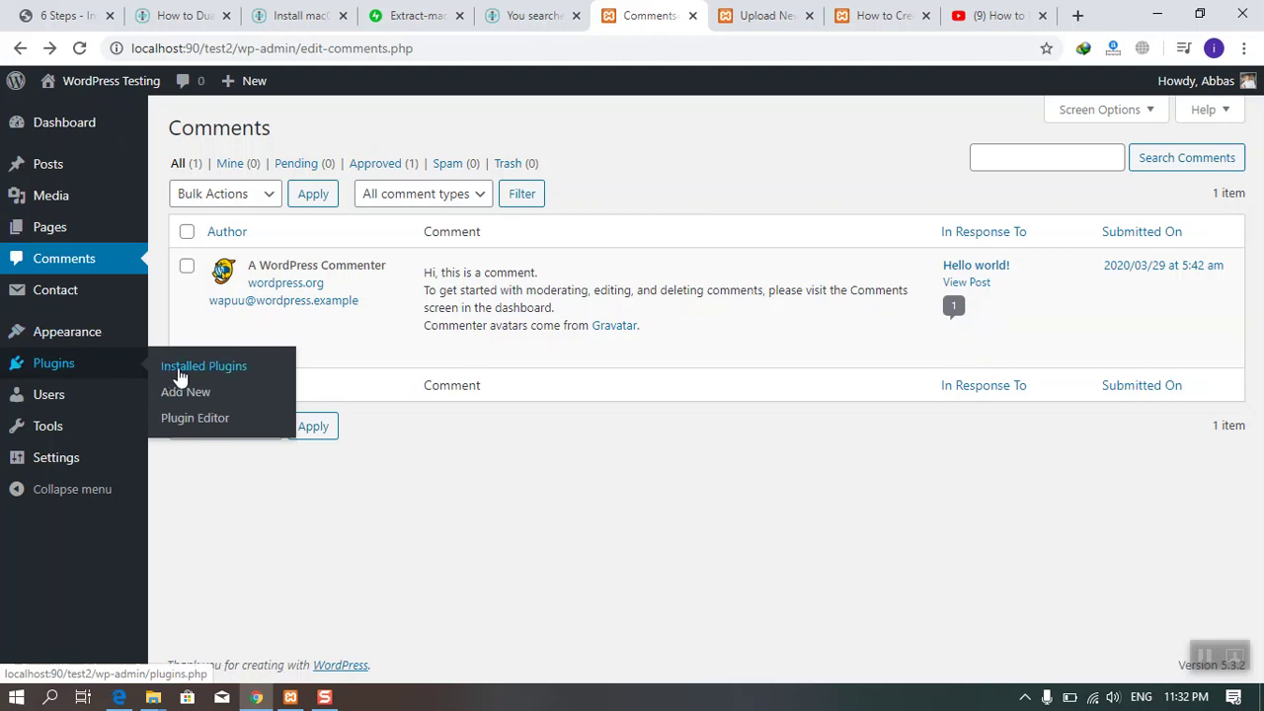
left_click(191, 371)
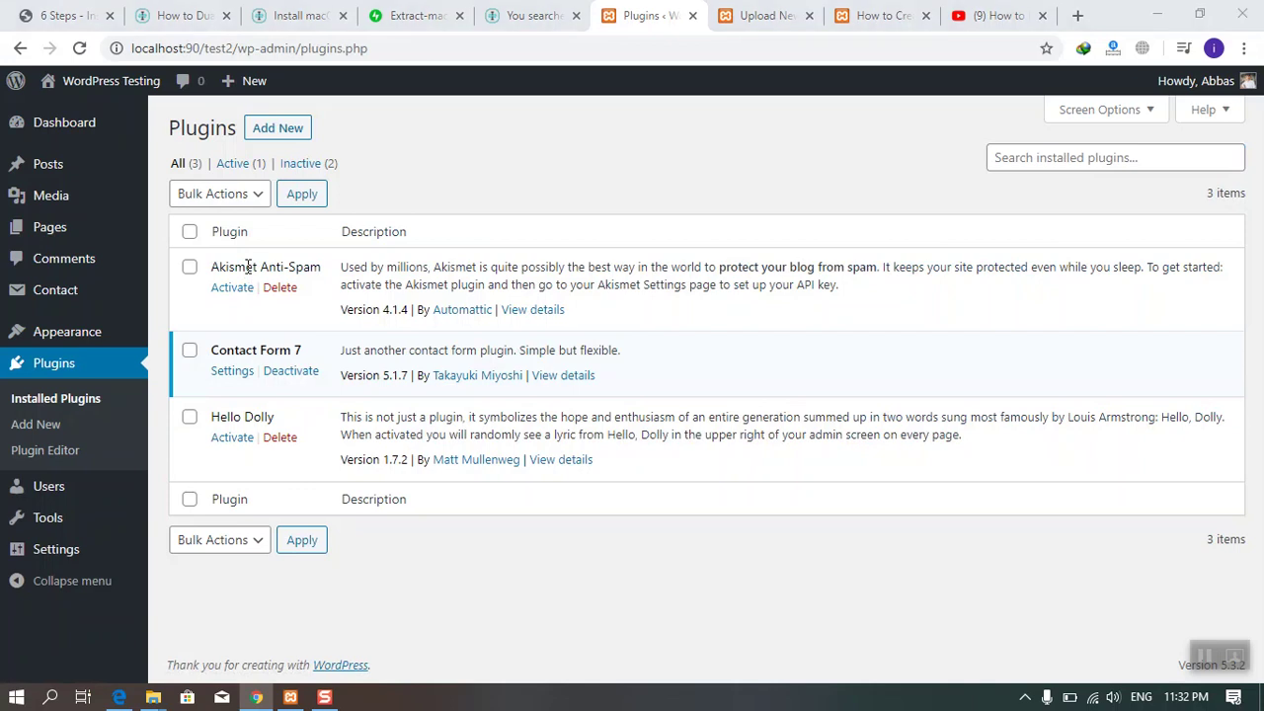
key("super")
type("sti")
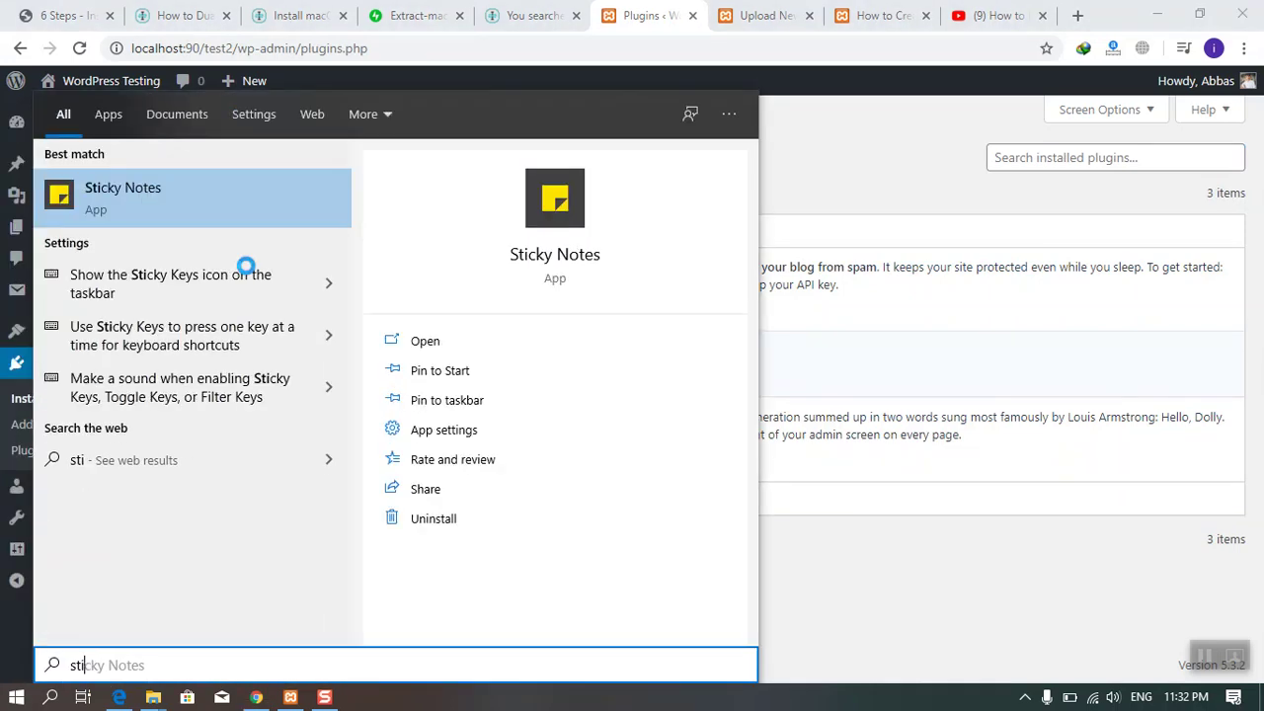
key("Return")
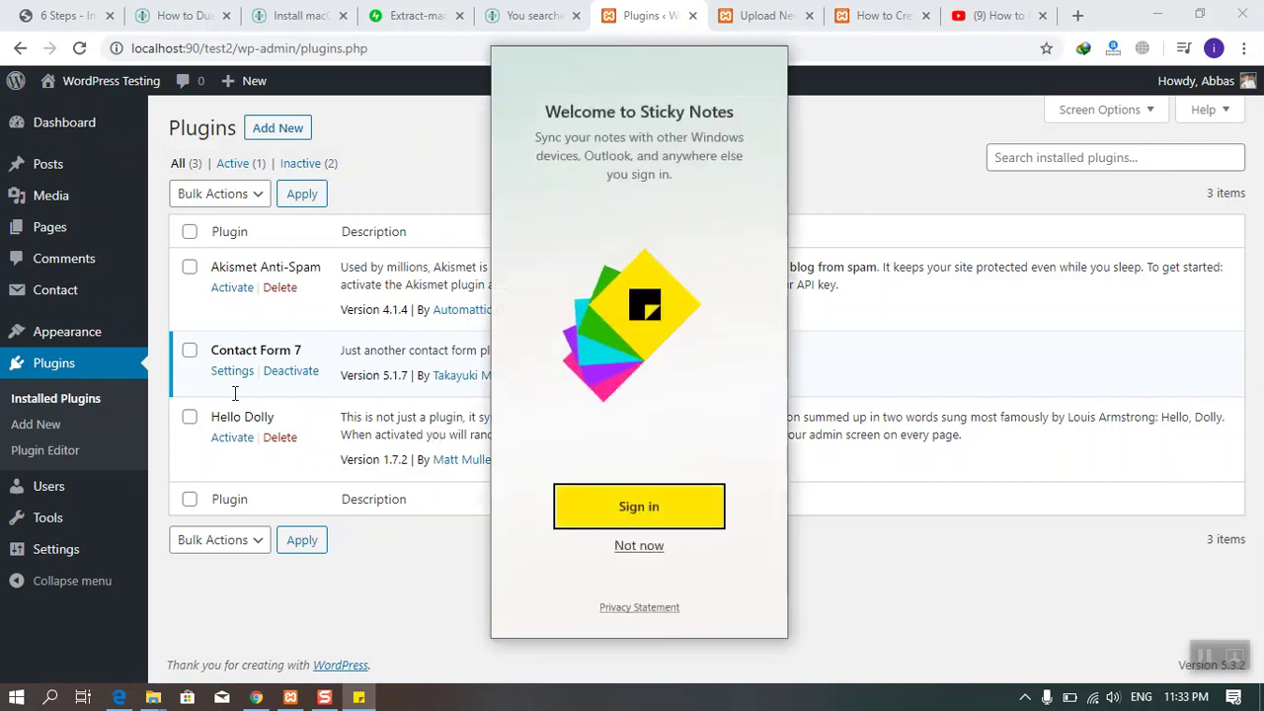
left_click(622, 551)
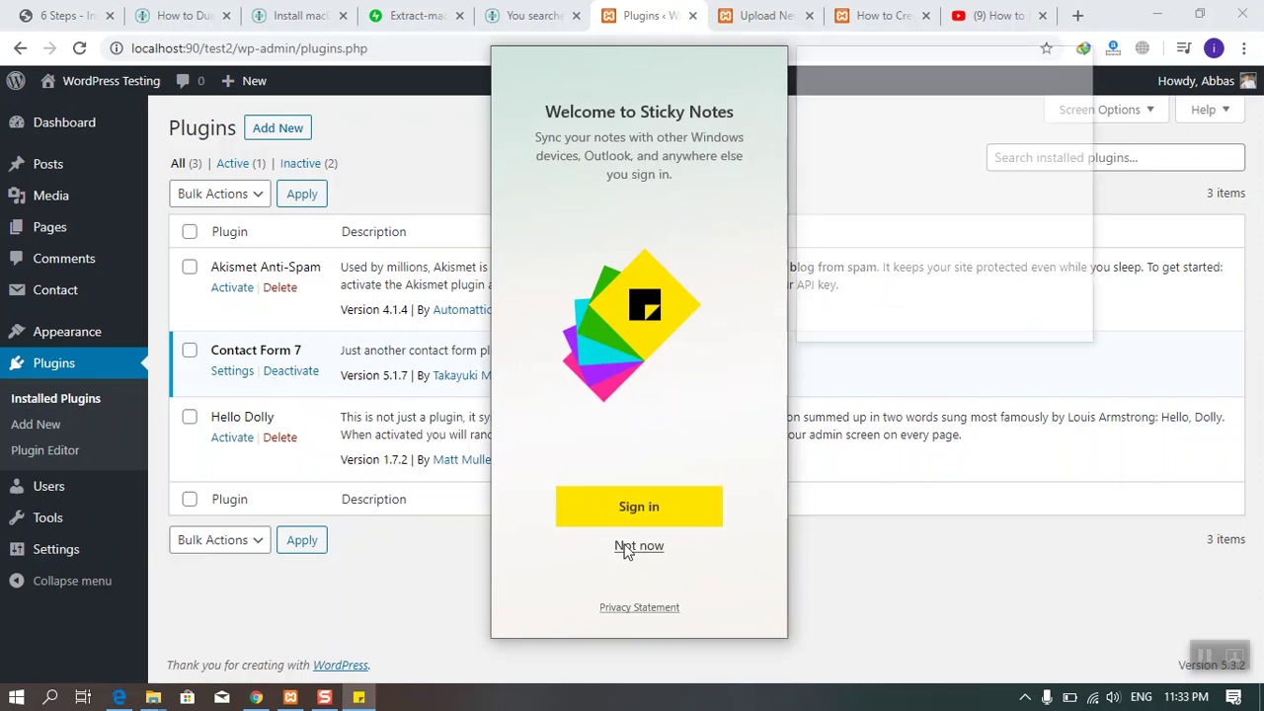
Step: Close the YouTube browser tab and the Sticky Notes list window, and move the blank note lower over the plugins page
left_click(1042, 15)
left_click(359, 697)
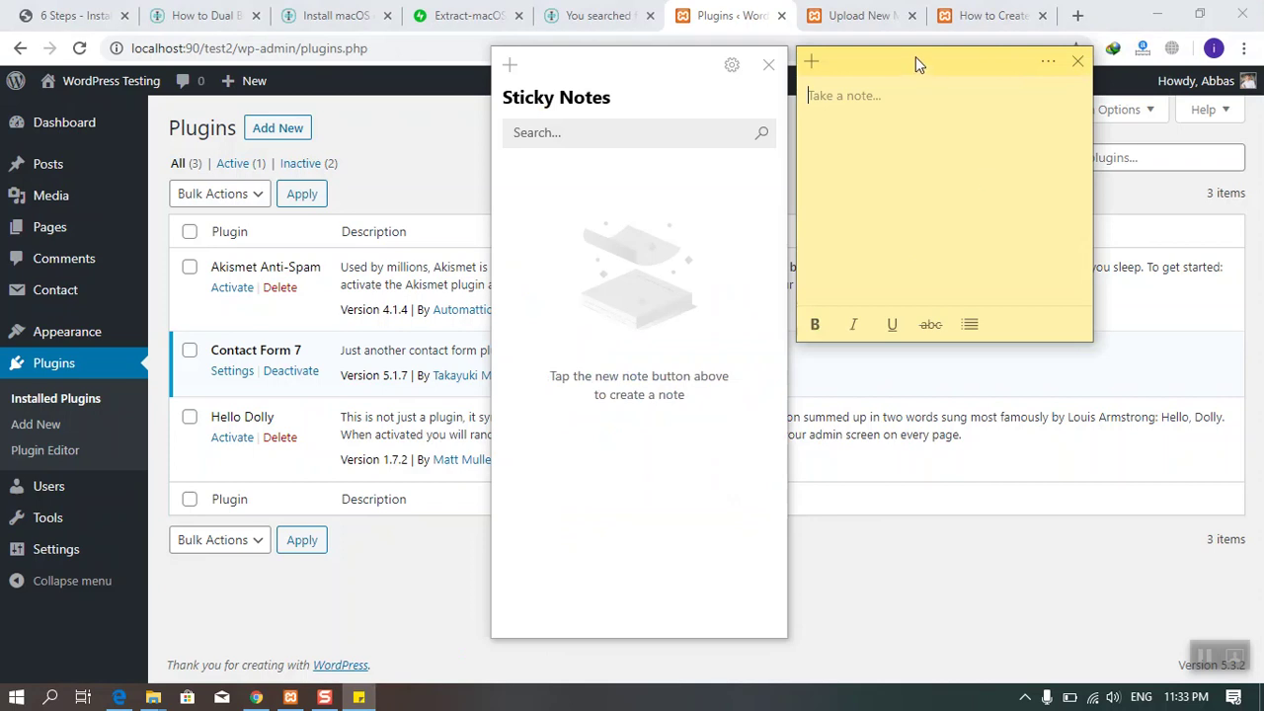
left_click(768, 64)
left_click_drag(853, 65, 869, 184)
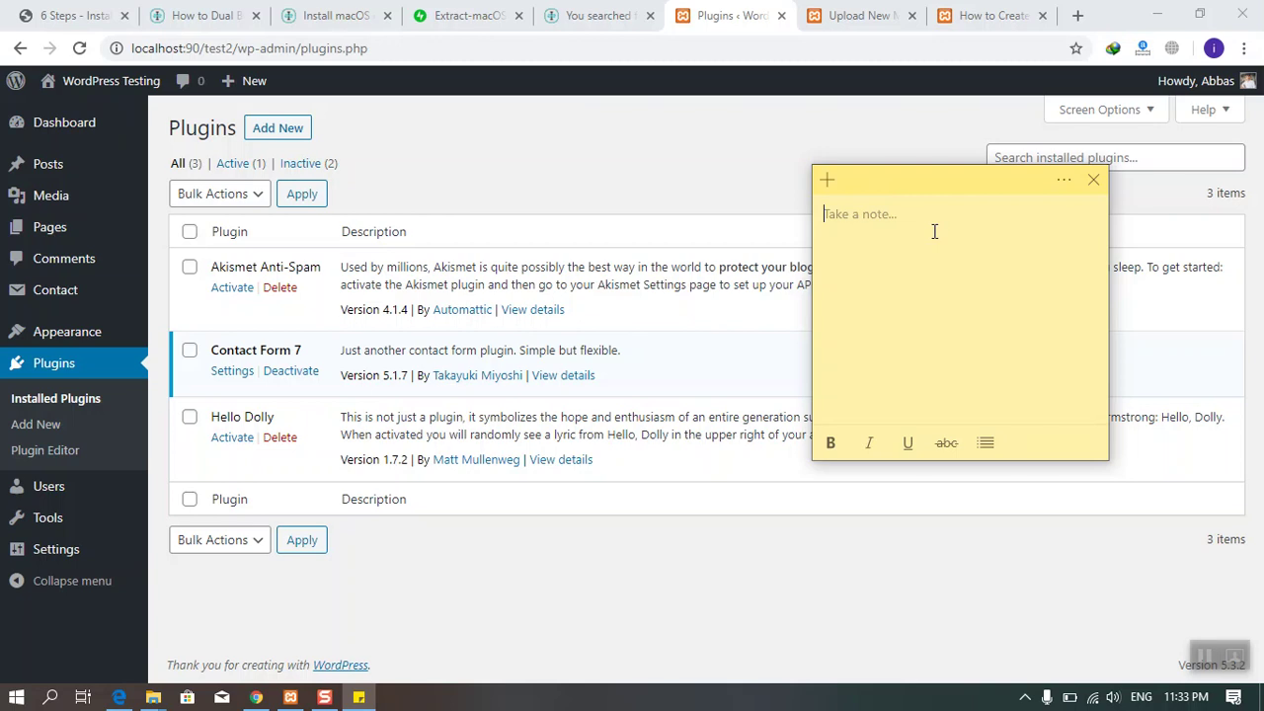
Step: List the recommended plugins on separate lines of the note: Akismet, Yoast SEO, Google Analytics, JetPack and Conact Form 7
type("Akis")
type("met ")
type("Yoast SEO")
key("Return")
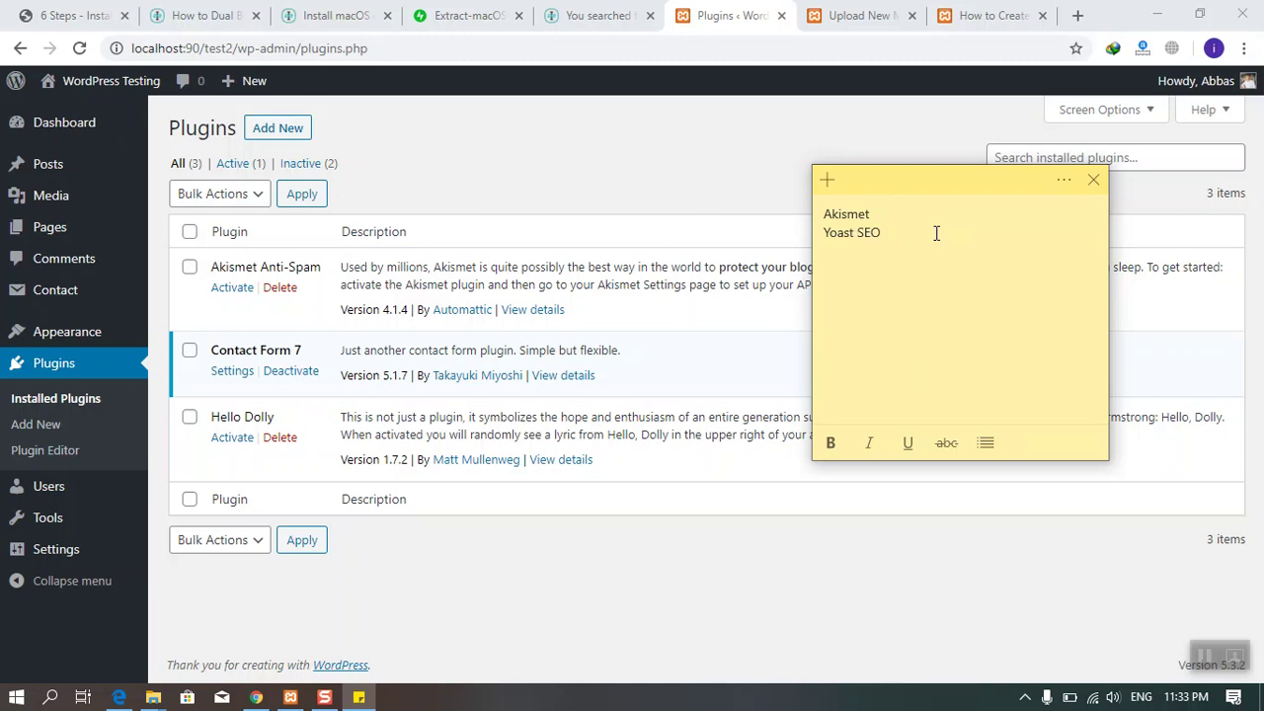
type("Google Anay")
key("BackSpace")
type("lytics")
key("Return")
type("JetPack ")
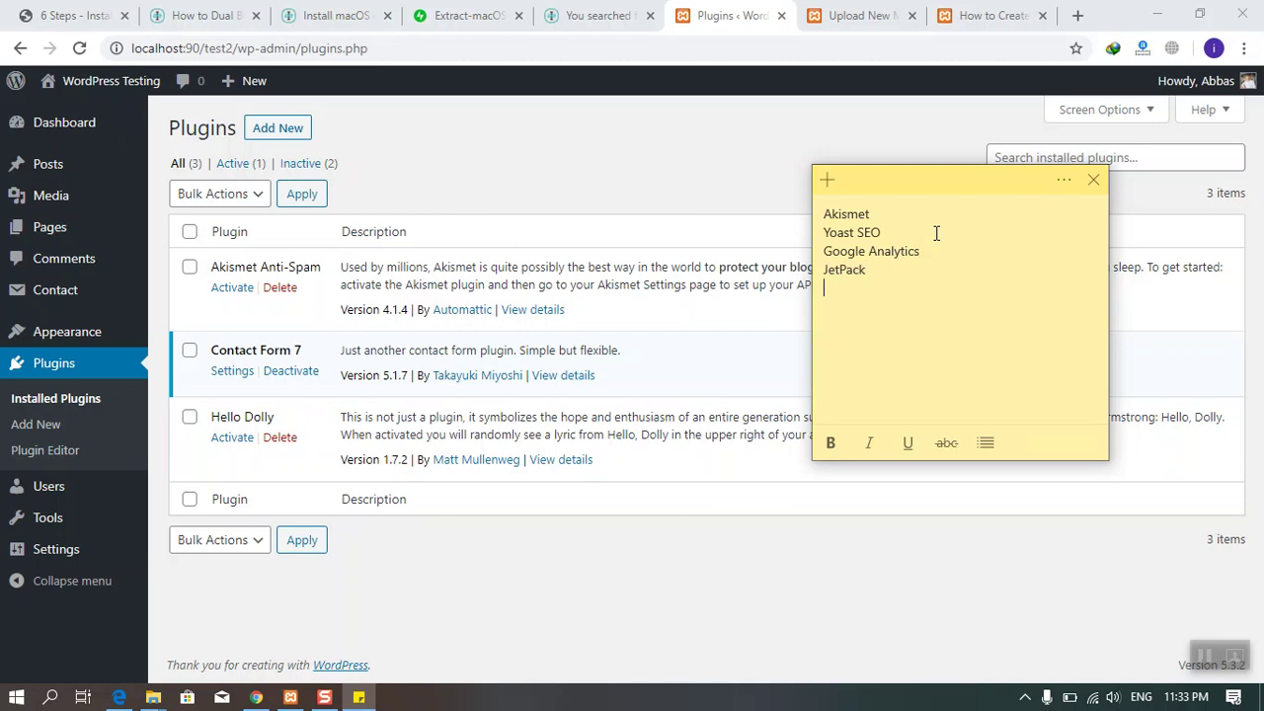
type("Conact Form 7")
key("Return")
Step: Highlight the Akismet and Yoast SEO entries in the note and return to the installed plugins page
double_click(842, 215)
double_click(839, 233)
double_click(839, 214)
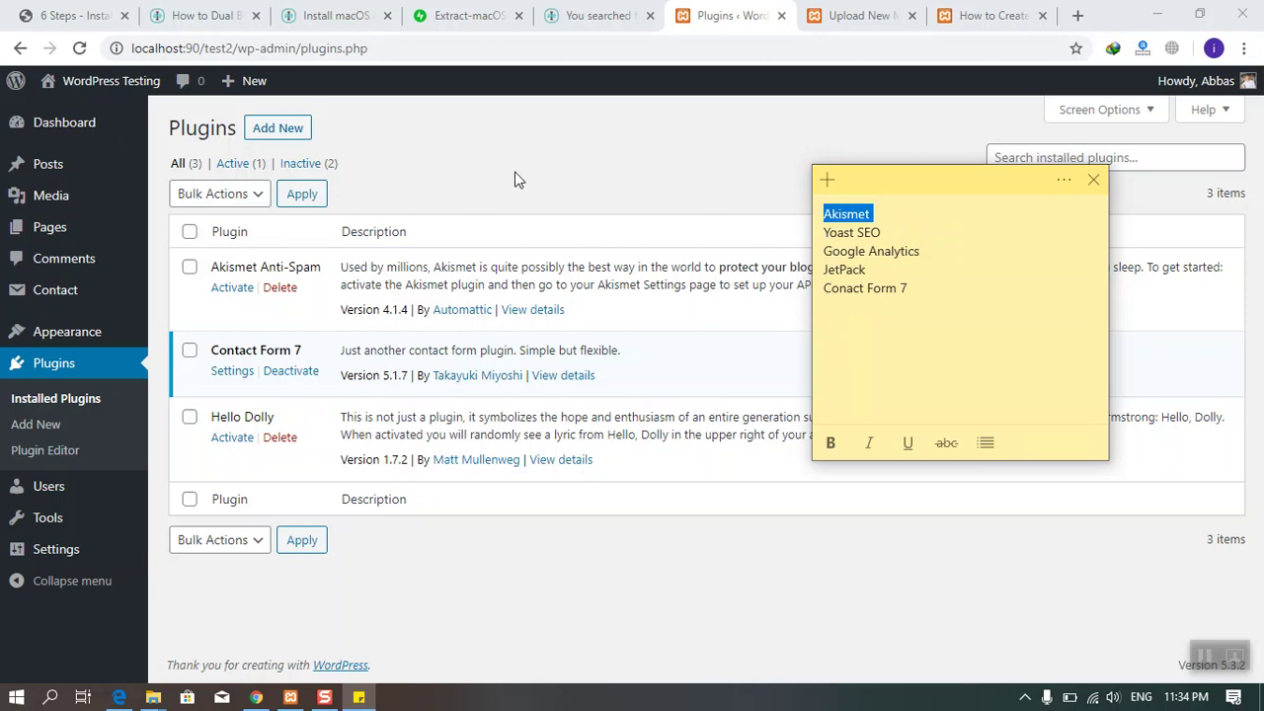
left_click(443, 162)
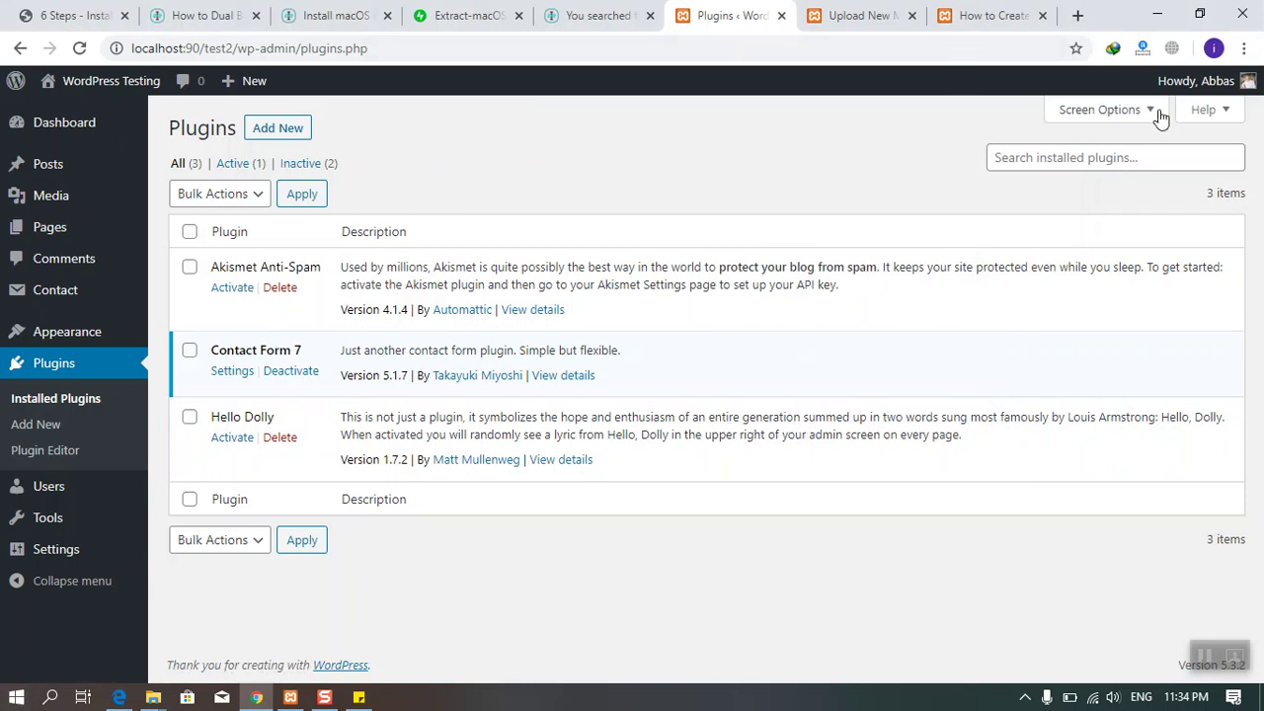
Step: Load wordpress.com in the browser tab that holds the Upload New Media page
left_click(1243, 47)
left_click(838, 17)
left_click(811, 47)
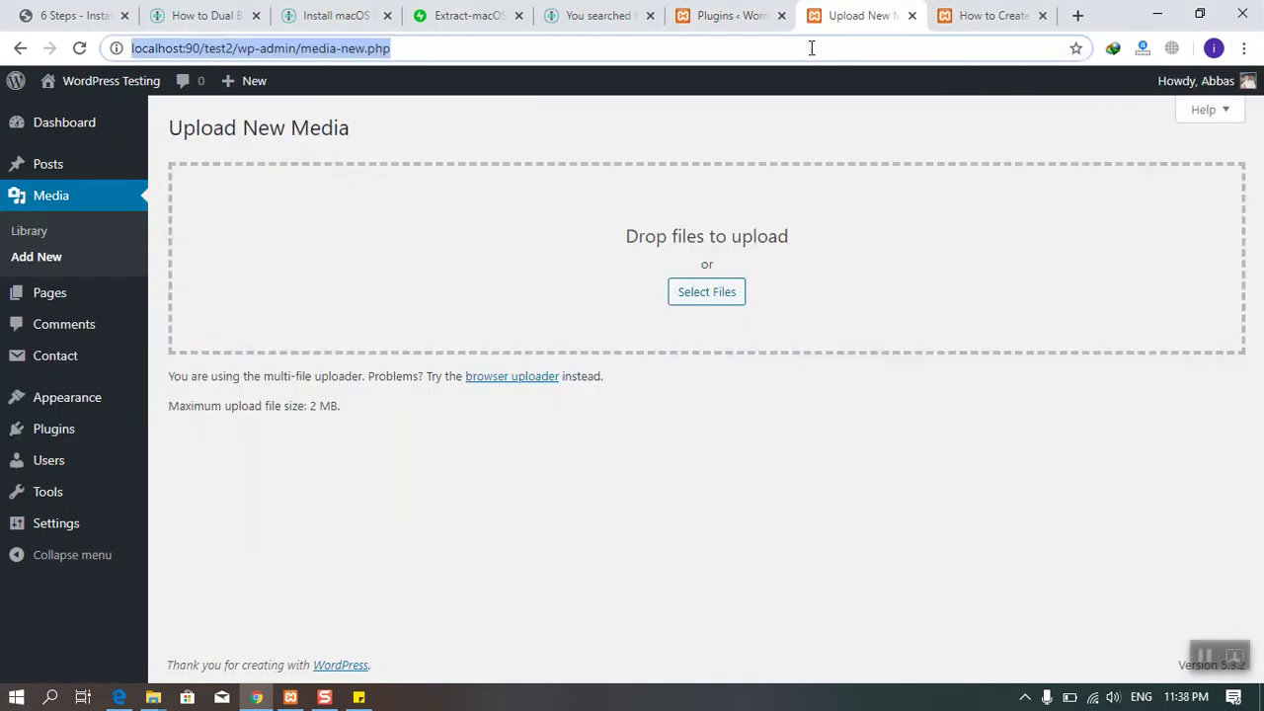
type("wordpress")
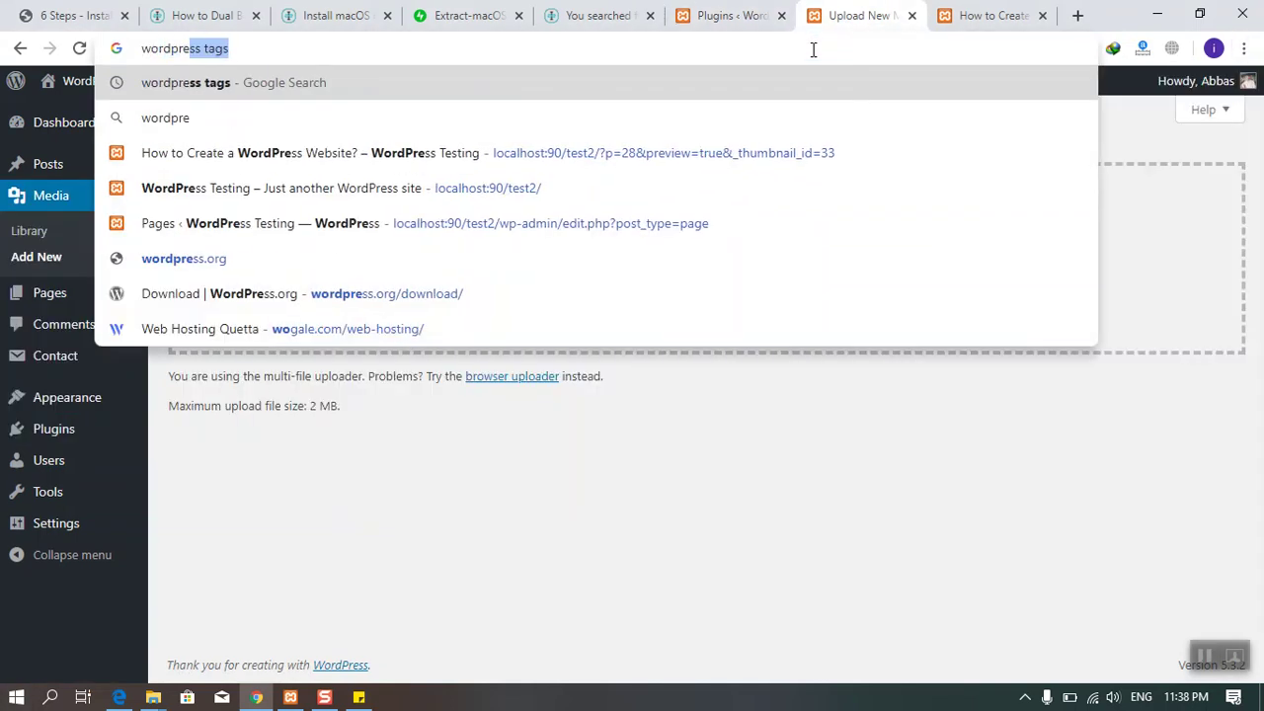
key("BackSpace")
type(".com")
key("Return")
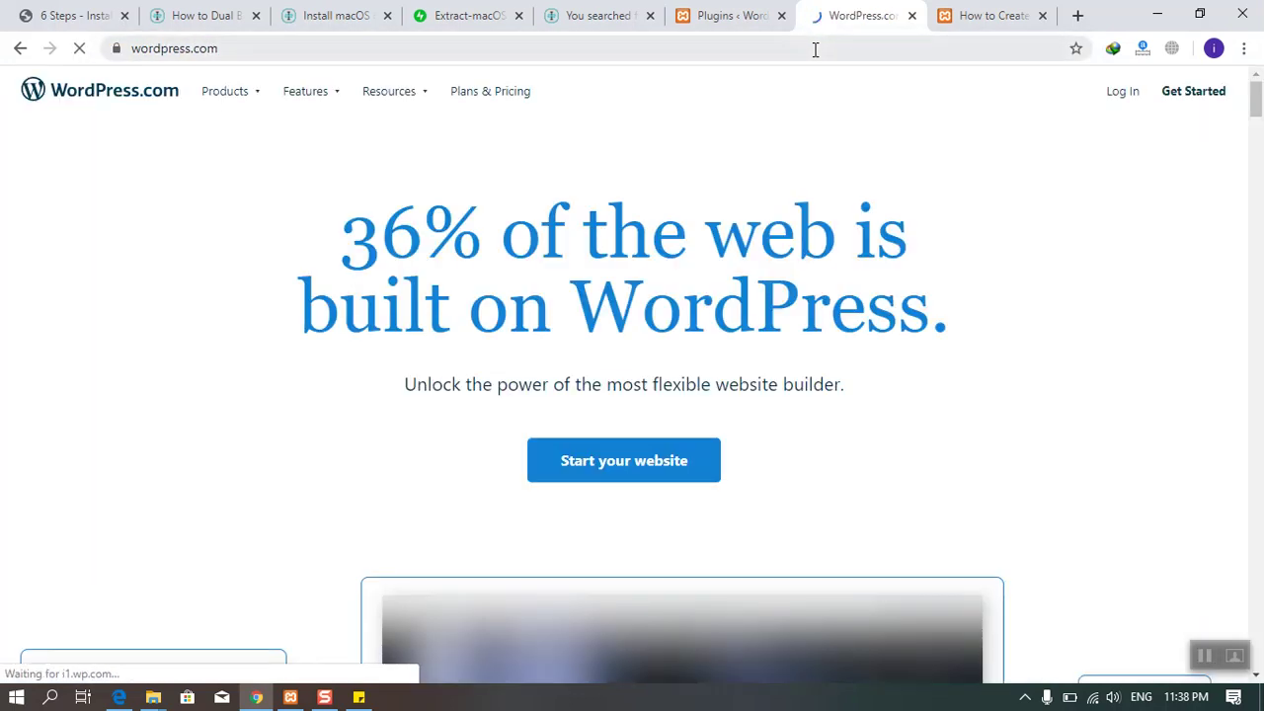
Step: Look over the WordPress.com home page and log in with an existing Google account
scroll(899, 342, "down", 3)
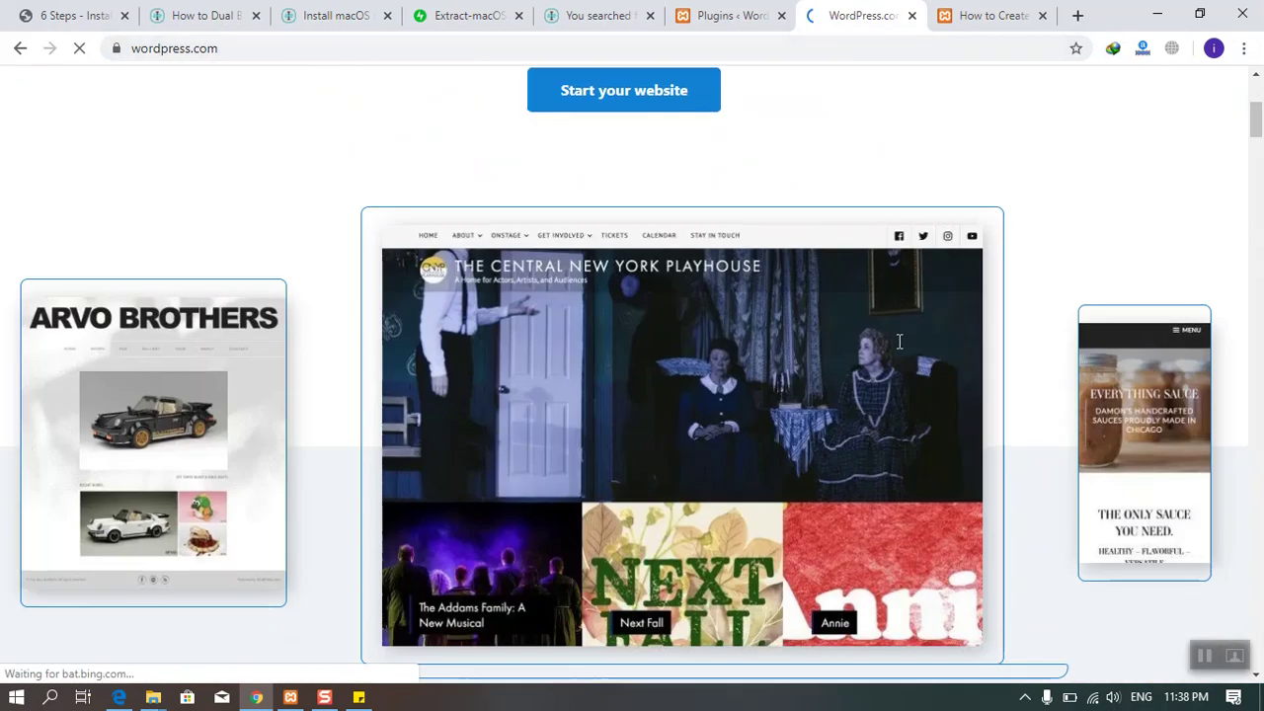
scroll(1135, 160, "up", 4)
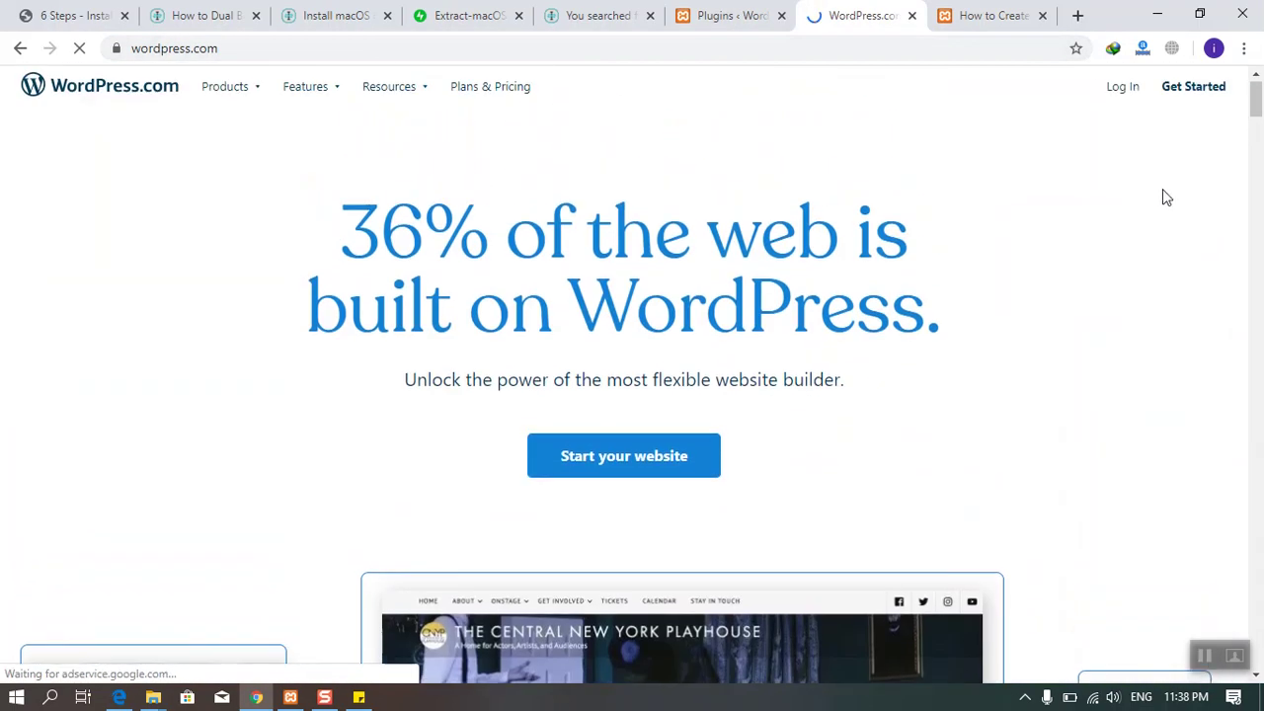
left_click(1141, 102)
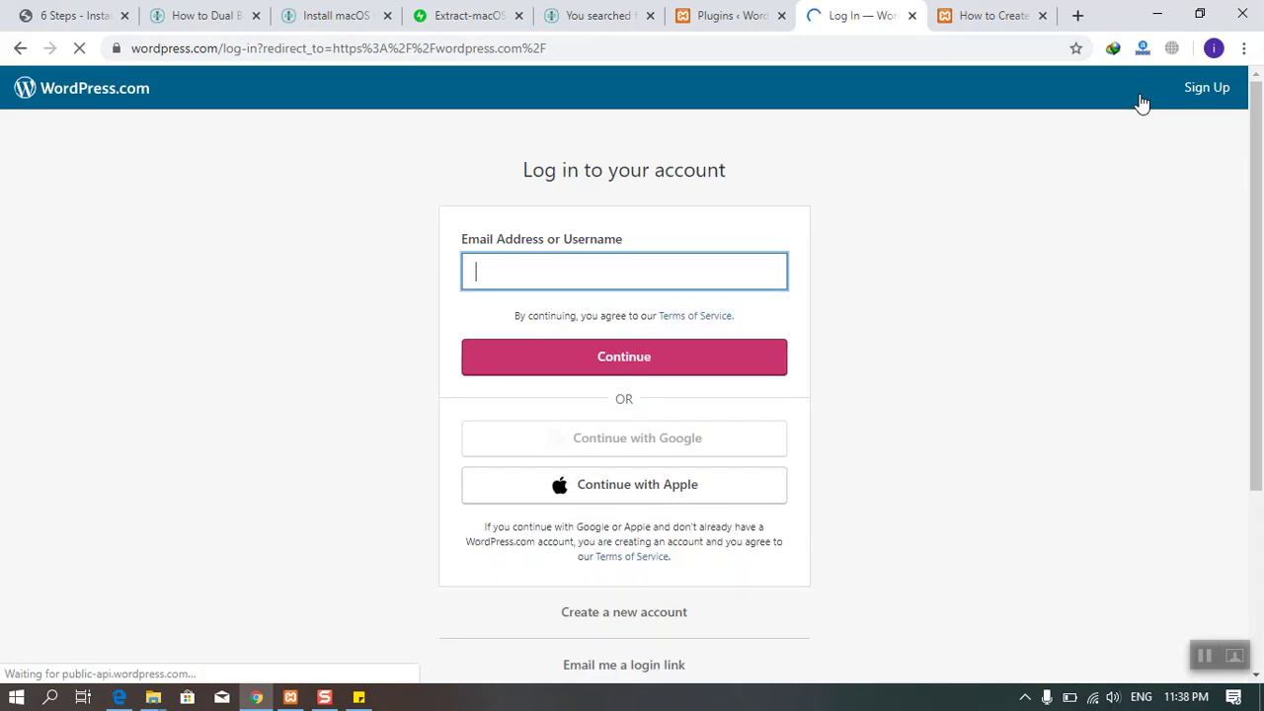
scroll(903, 480, "down", 2)
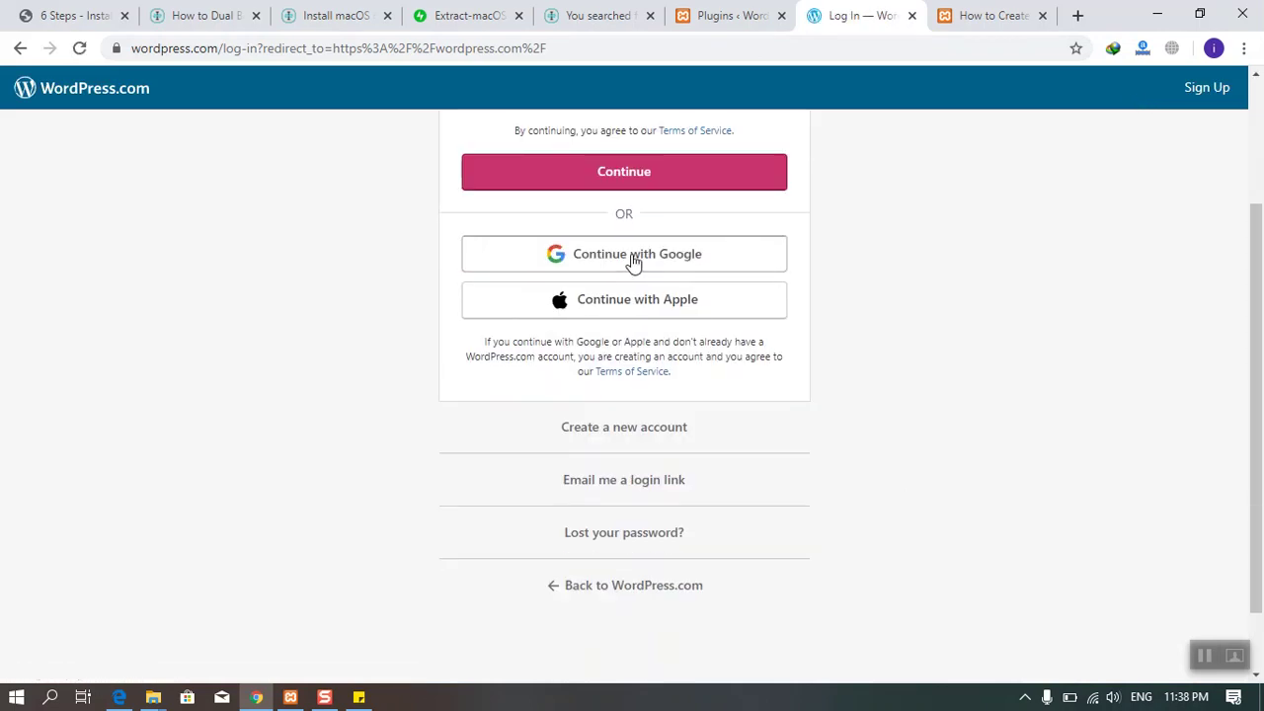
left_click(553, 262)
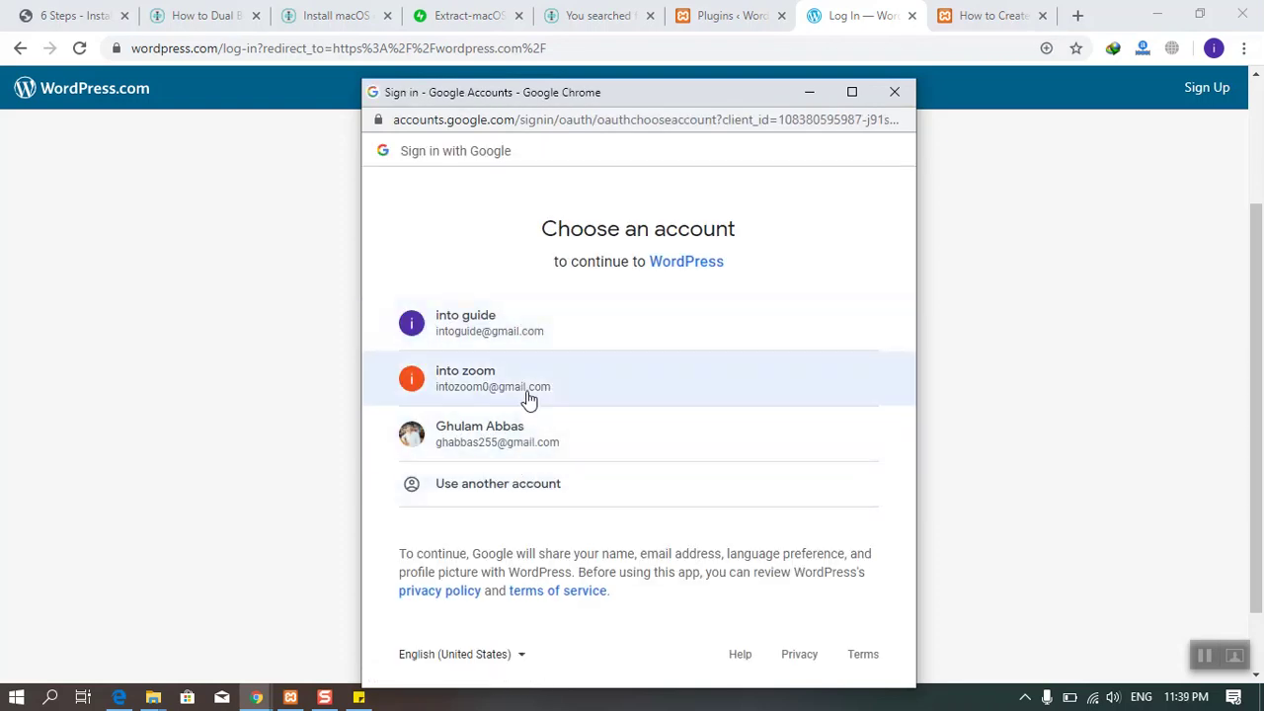
left_click(493, 419)
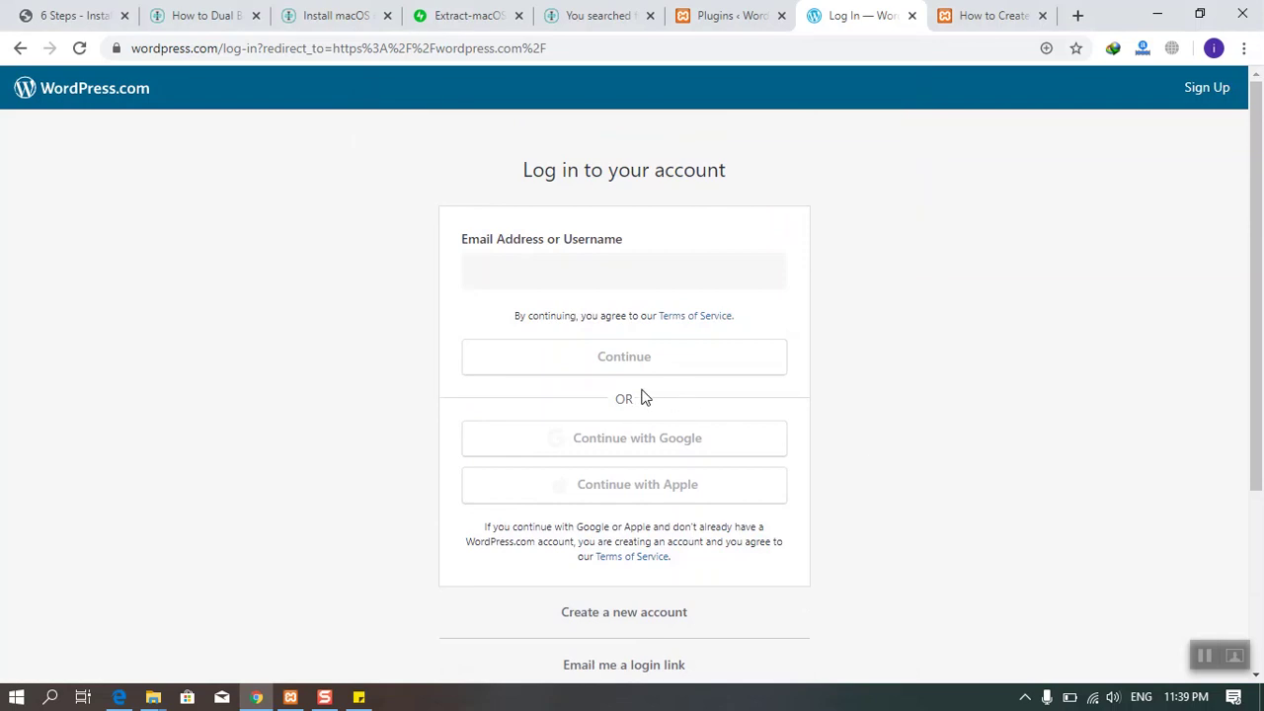
scroll(519, 526, "down", 2)
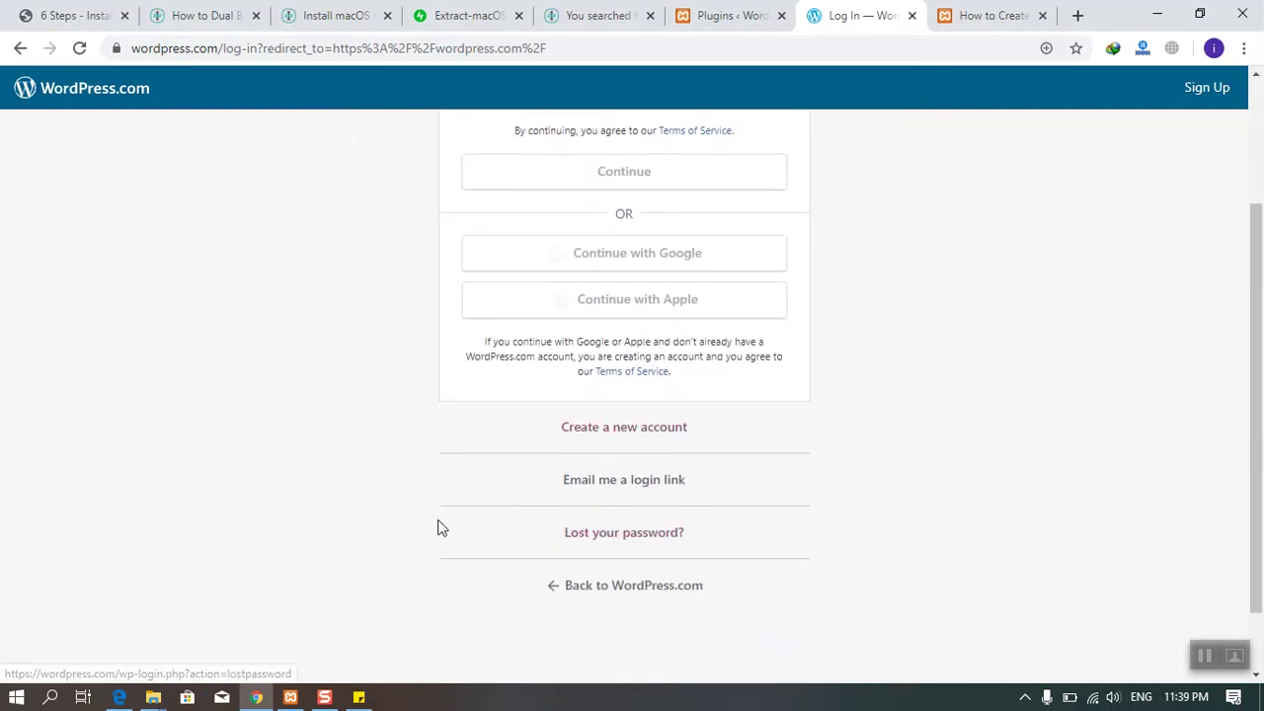
scroll(441, 525, "up", 2)
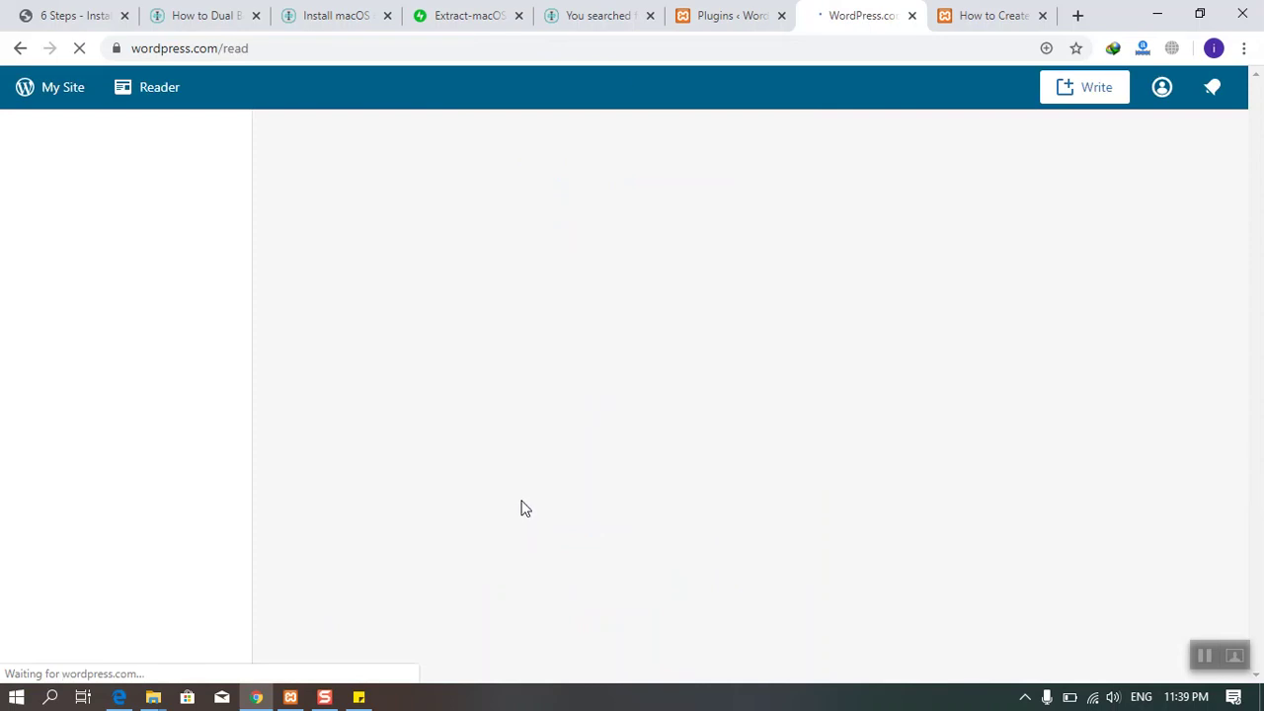
Step: From the installed plugins page, open Add New in a separate browser tab and browse the featured plugins
left_click(731, 15)
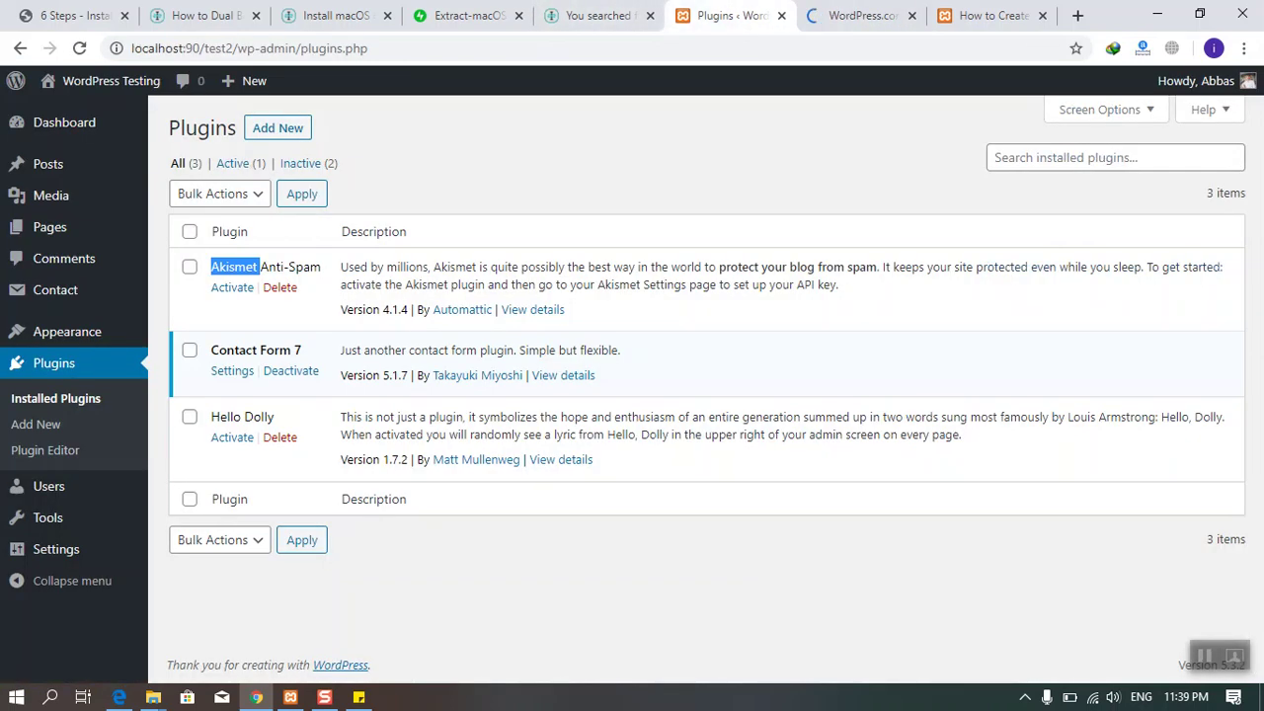
left_click(610, 150)
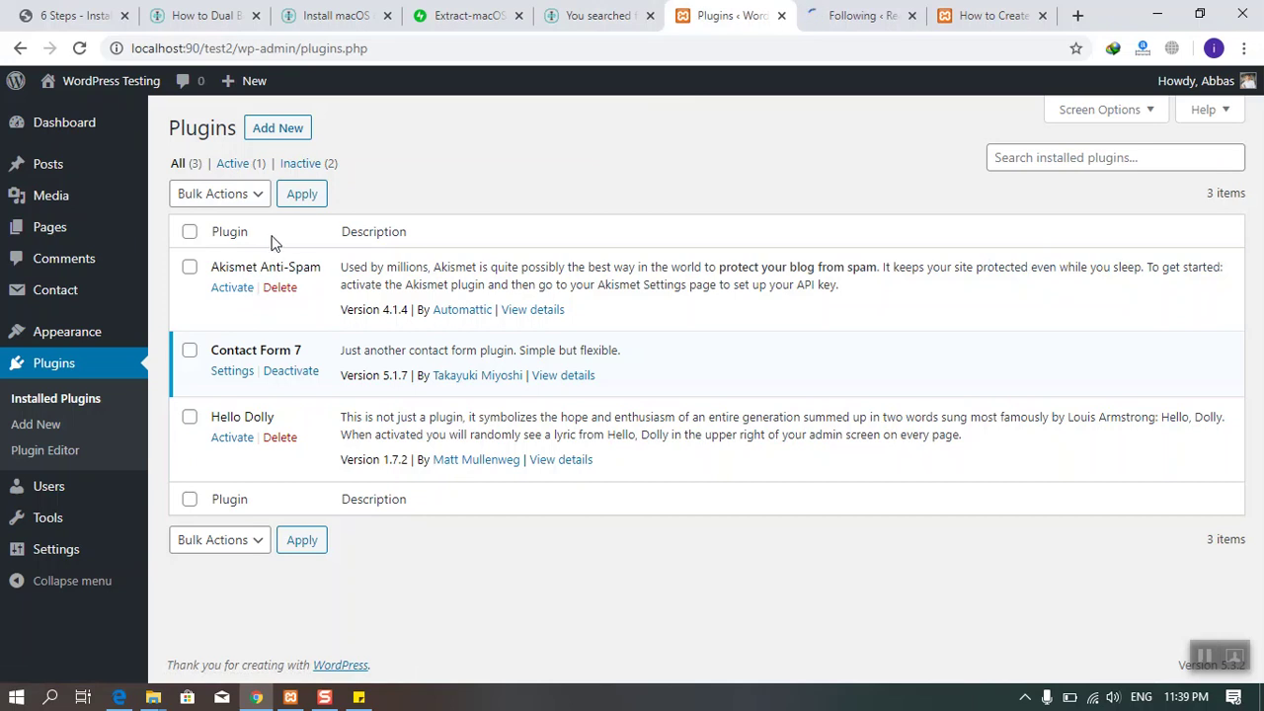
middle_click(25, 427)
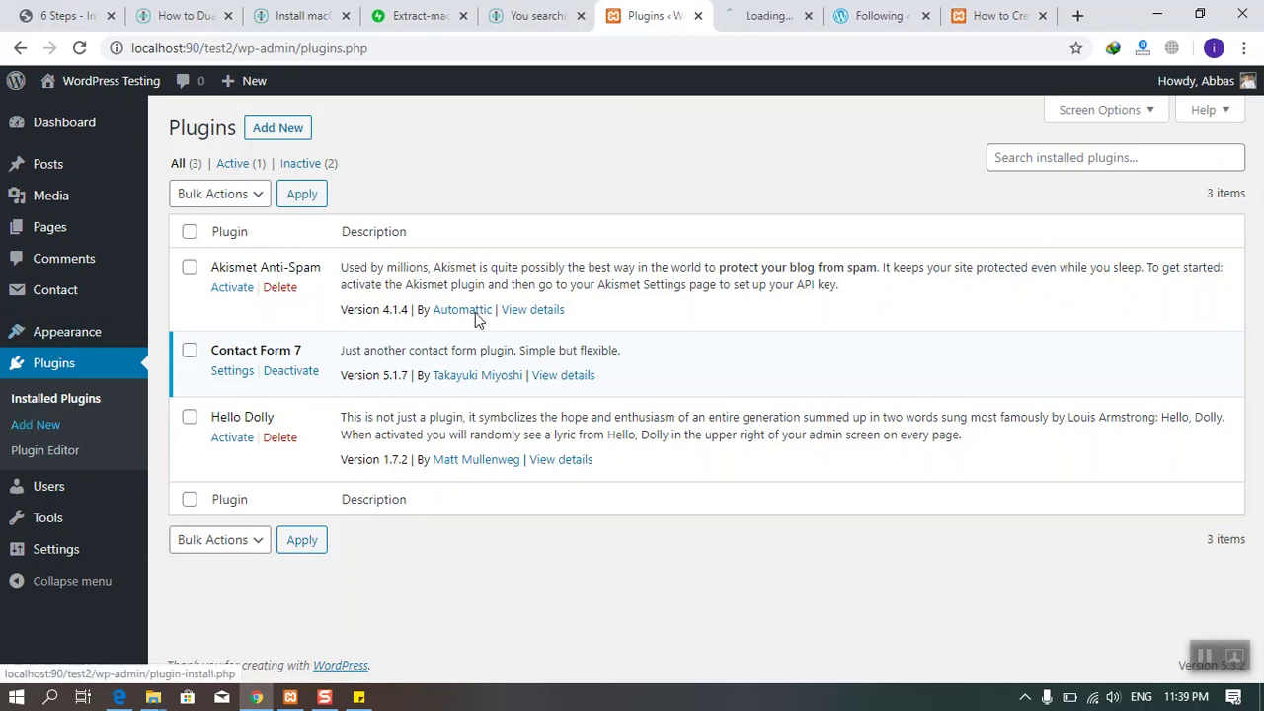
left_click(762, 17)
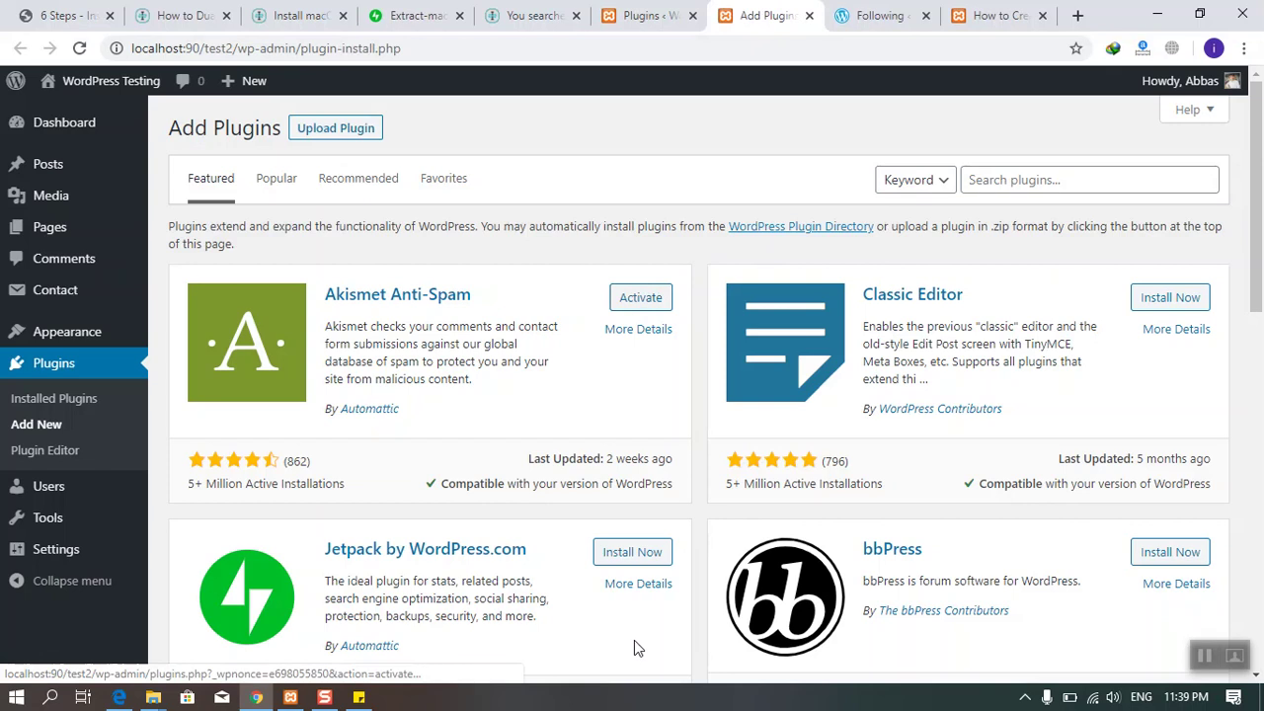
scroll(606, 546, "down", 3)
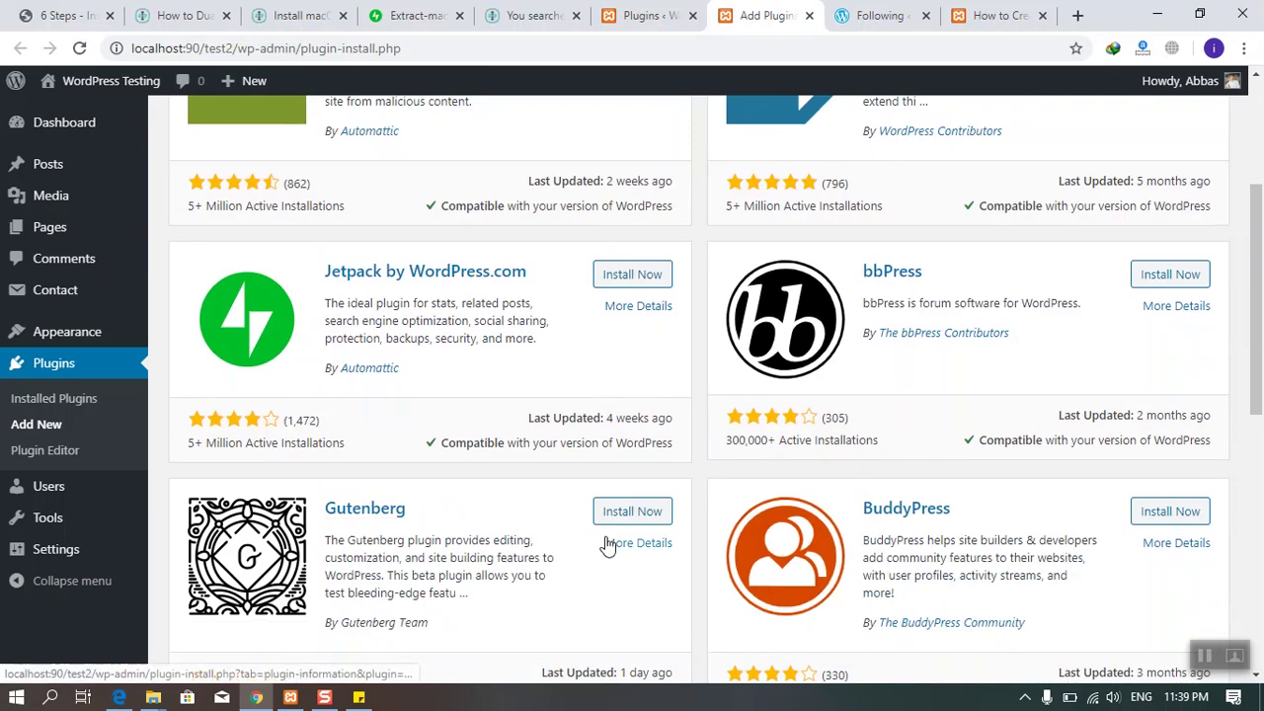
scroll(607, 542, "down", 3)
scroll(711, 412, "up", 2)
scroll(708, 403, "up", 3)
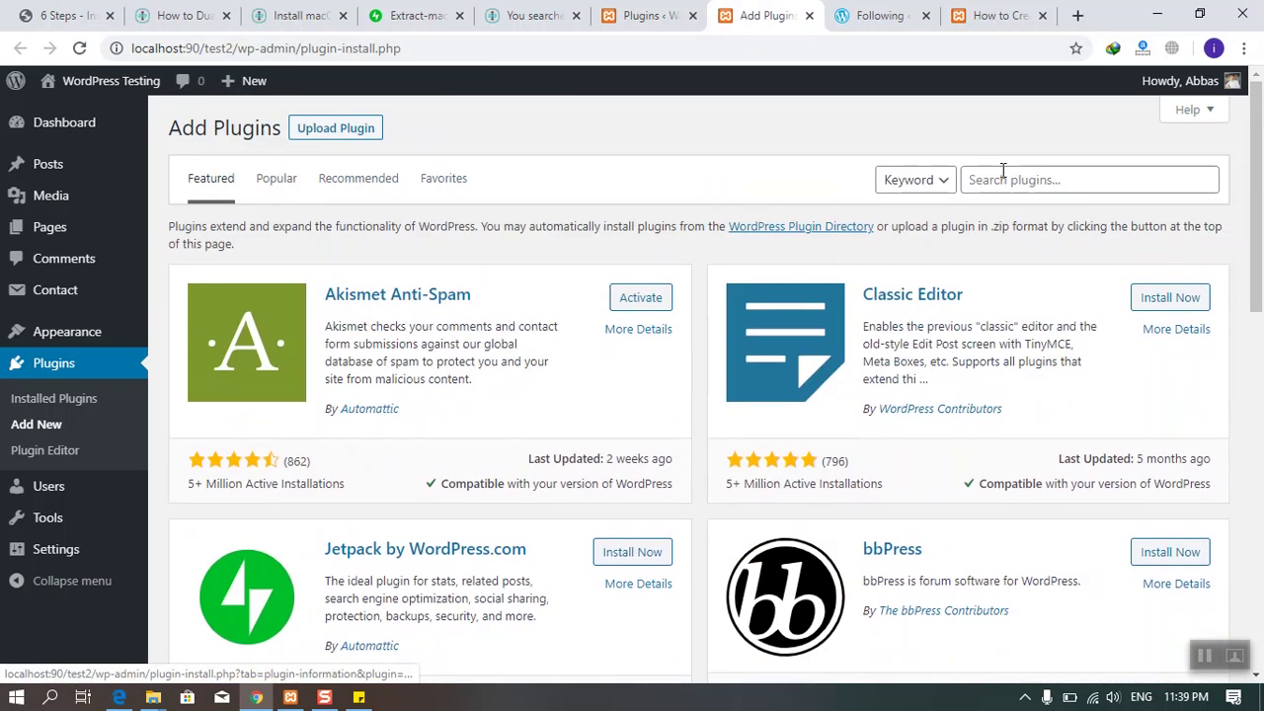
Step: Check the plugin list in the sticky note and activate Akismet Anti-Spam from the Add Plugins page
left_click(1005, 179)
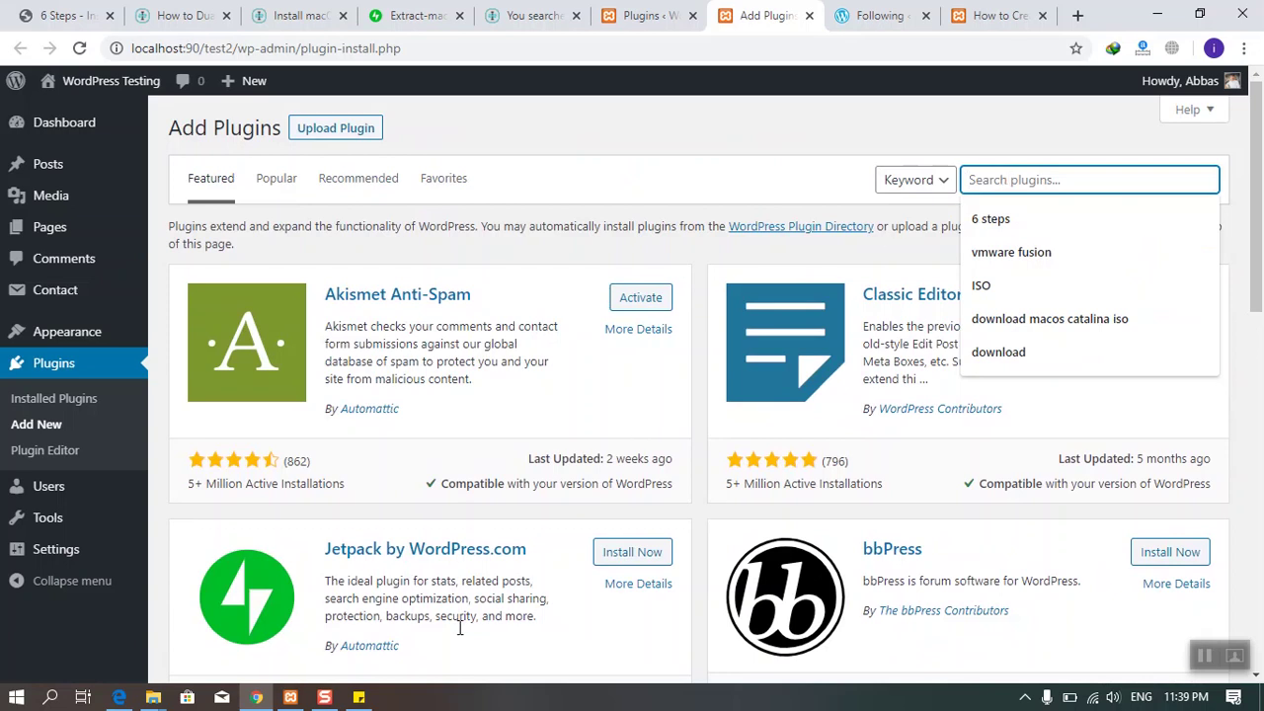
left_click(358, 697)
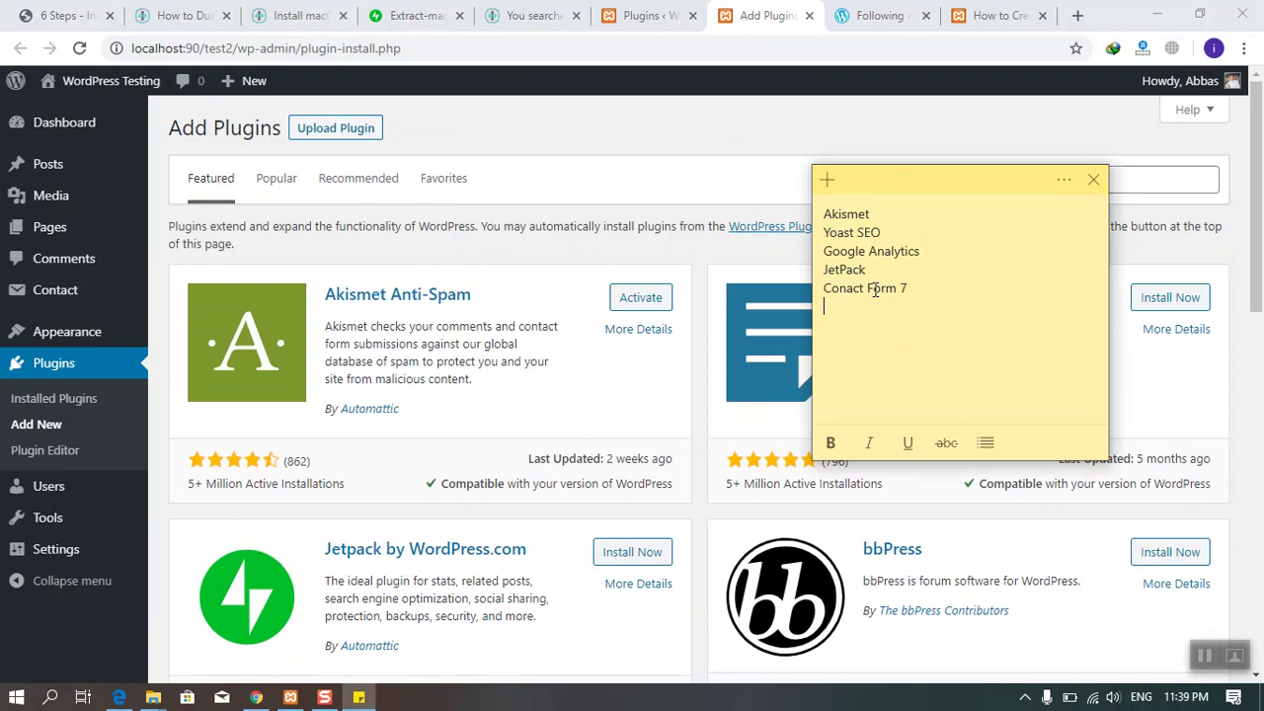
left_click(656, 134)
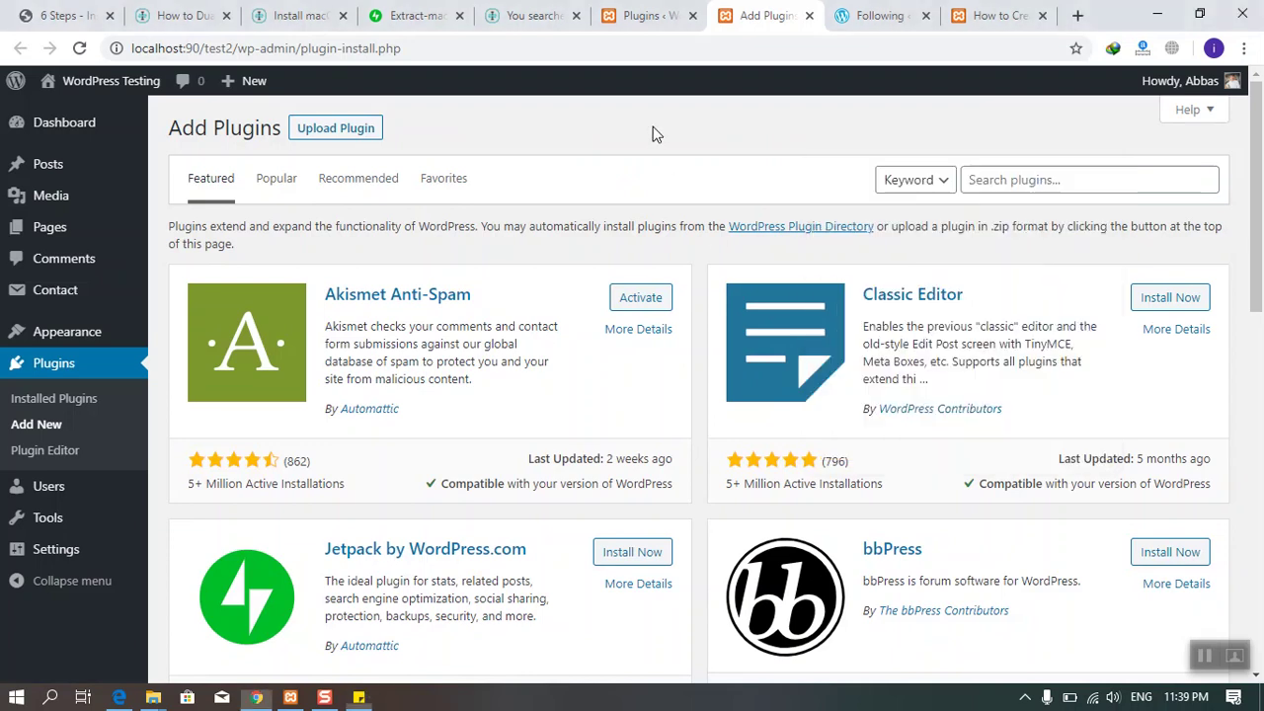
left_click(633, 298)
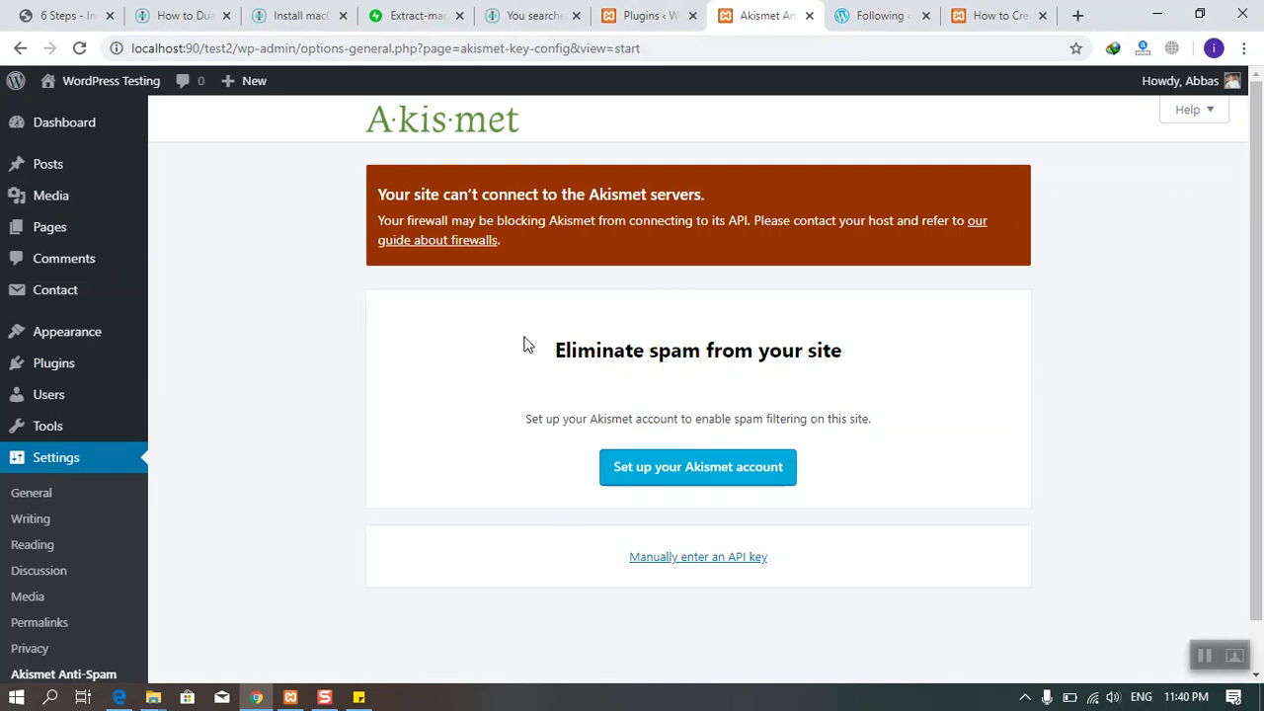
Step: Open Akismet's guide about firewalls, skim it to the end and return to the Akismet settings page
left_click(469, 241)
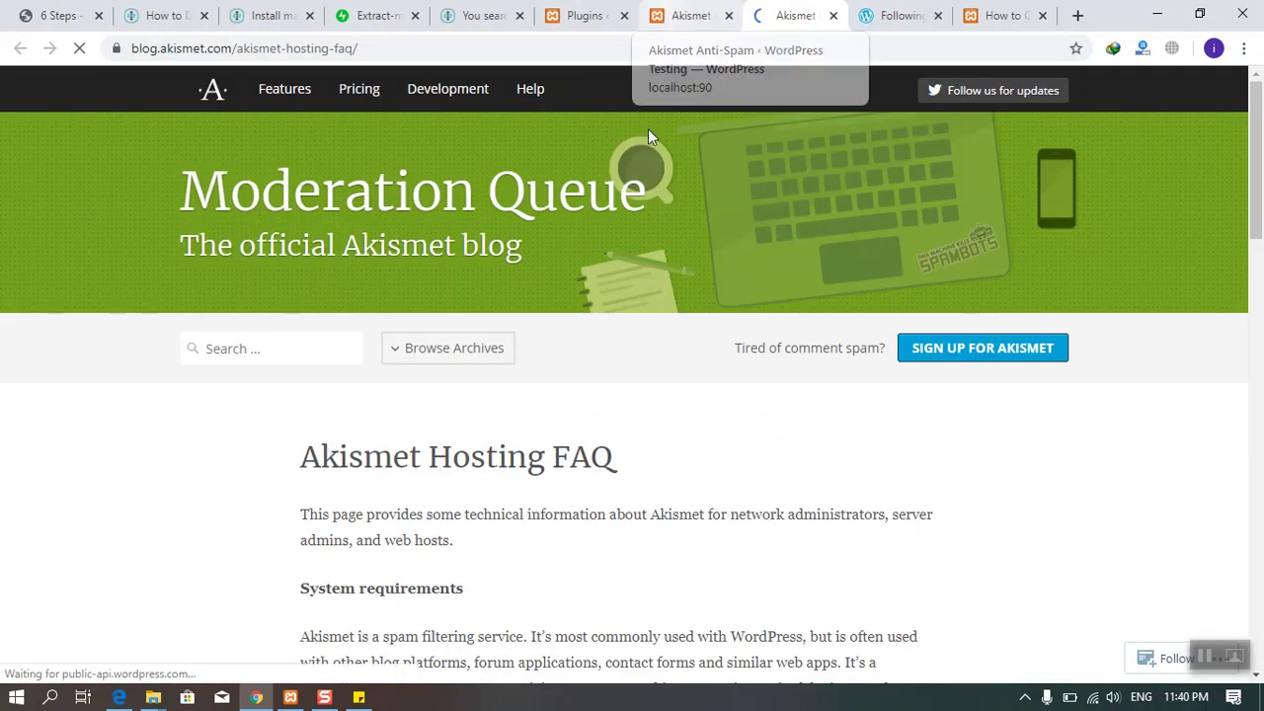
scroll(637, 609, "down", 10)
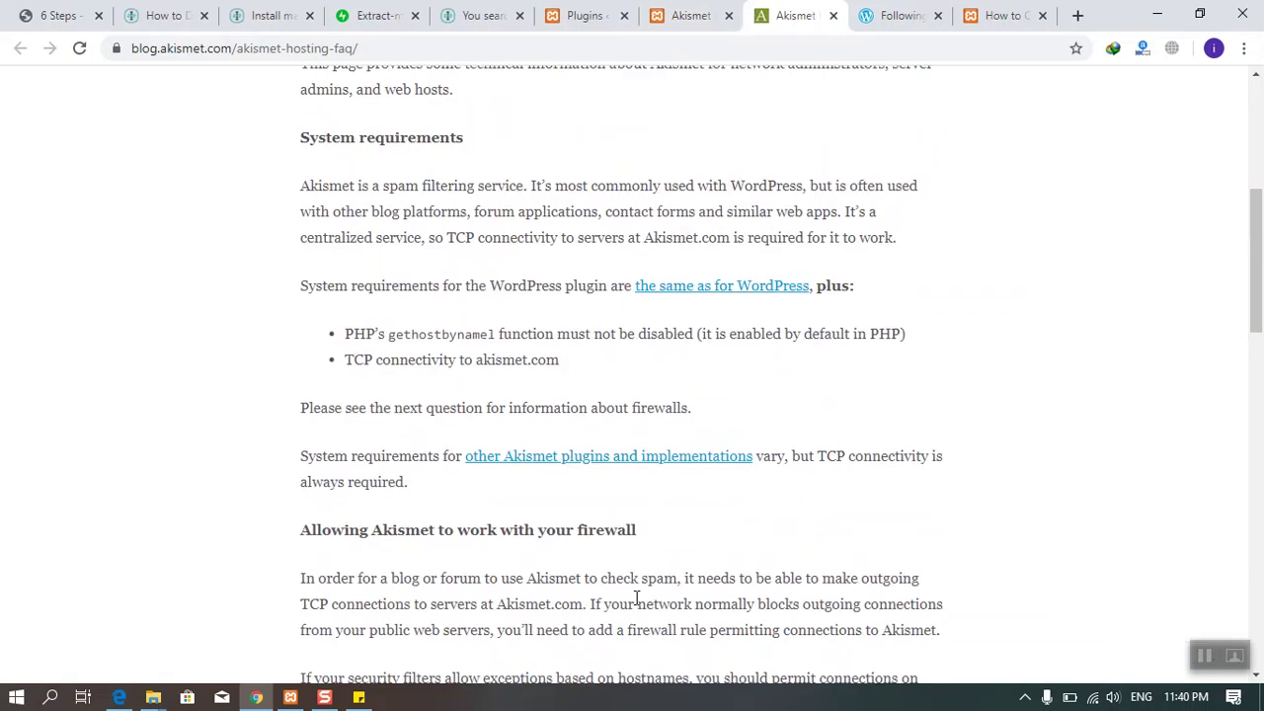
scroll(635, 606, "down", 8)
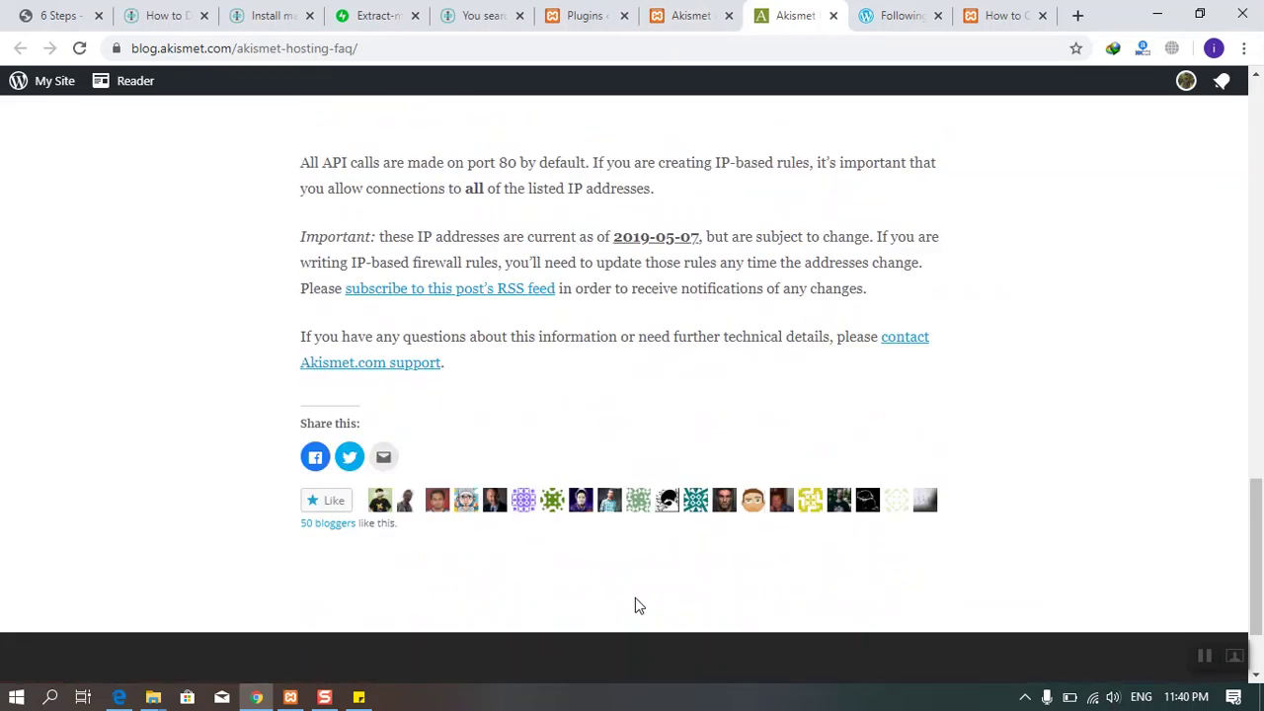
key("ctrl+shift+Tab")
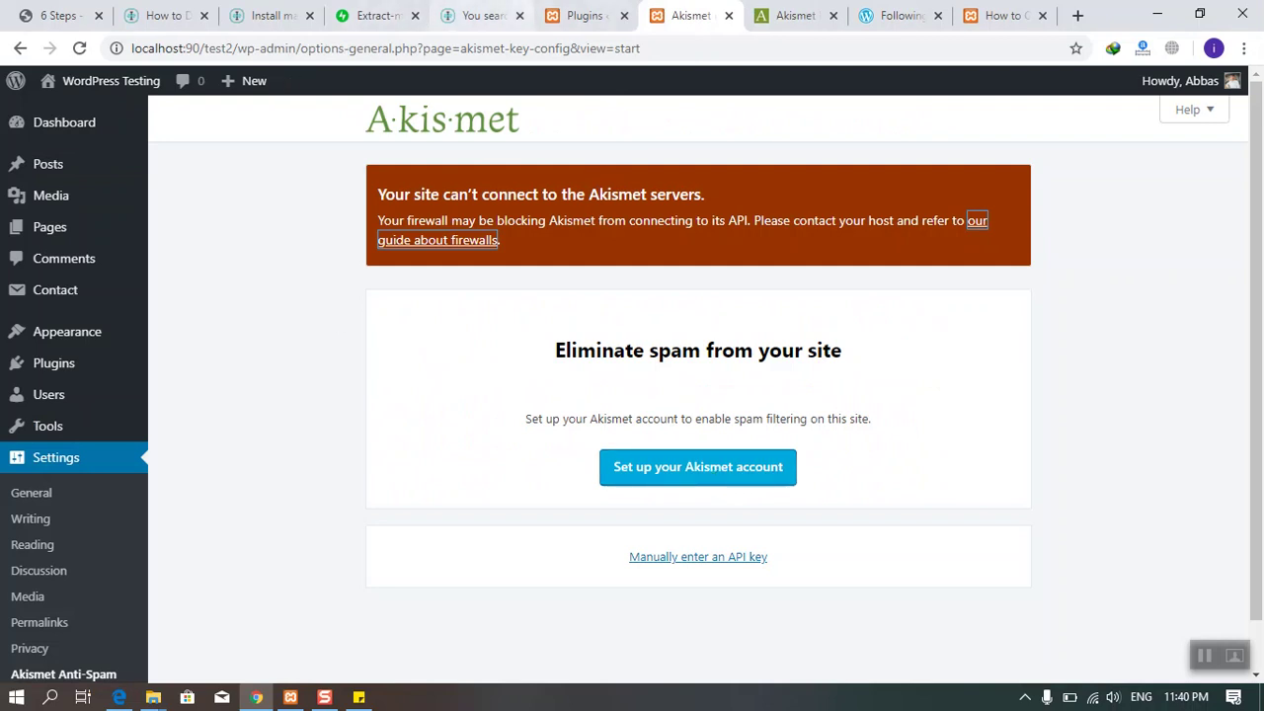
Step: Switch to the installed plugins browser tab and reload the page
left_click(578, 16)
right_click(587, 127)
left_click(637, 193)
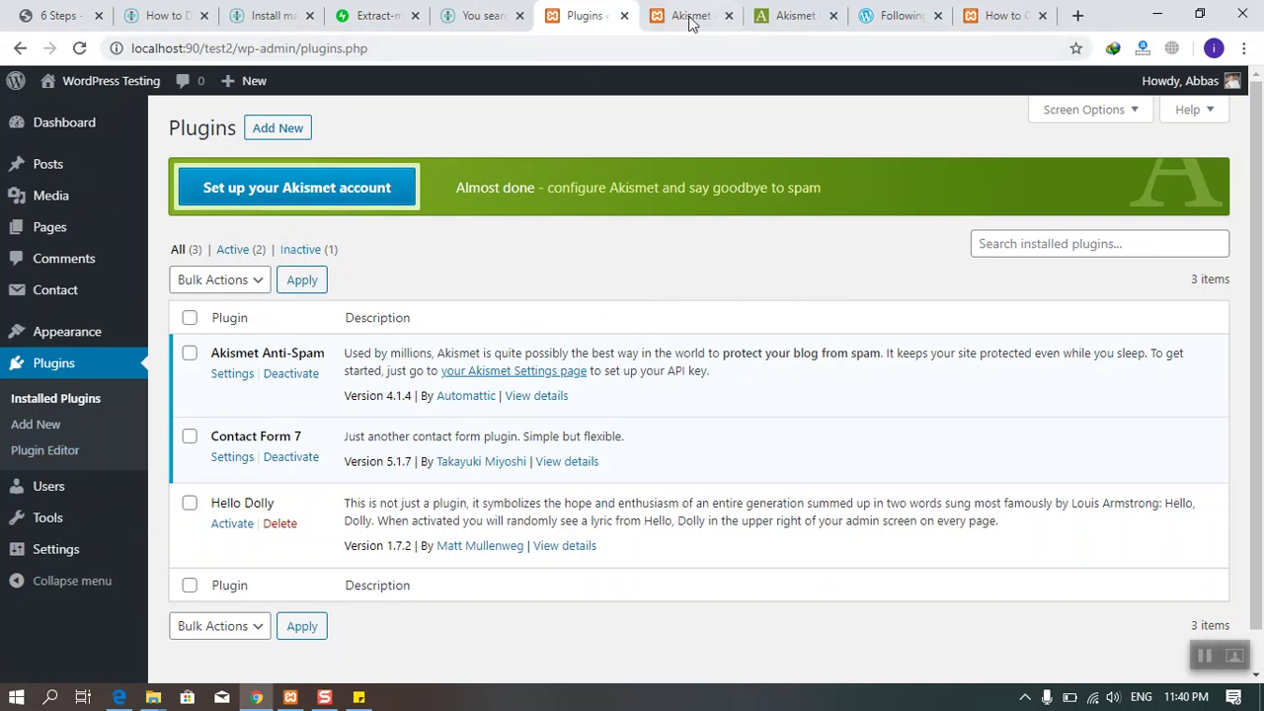
Step: Close the Akismet Hosting FAQ and Akismet settings browser tabs, and open the Akismet account setup from the installed plugins page
left_click(894, 16)
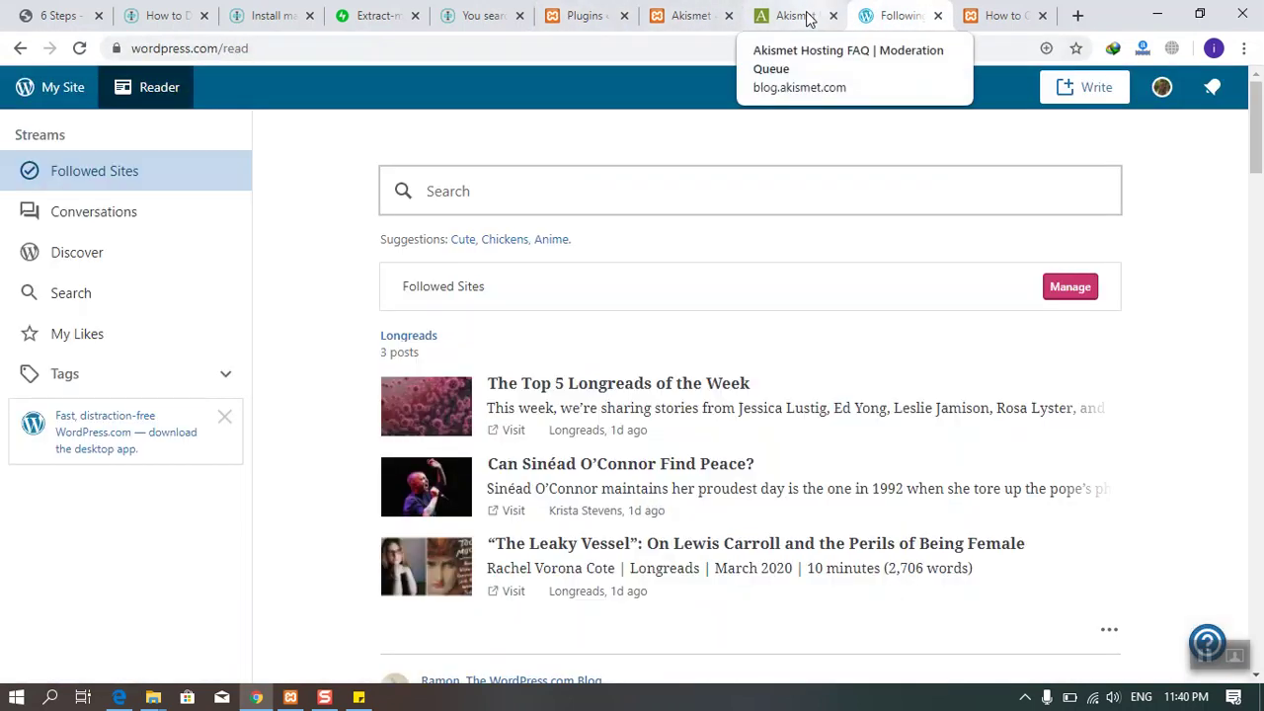
left_click(809, 18)
left_click(832, 17)
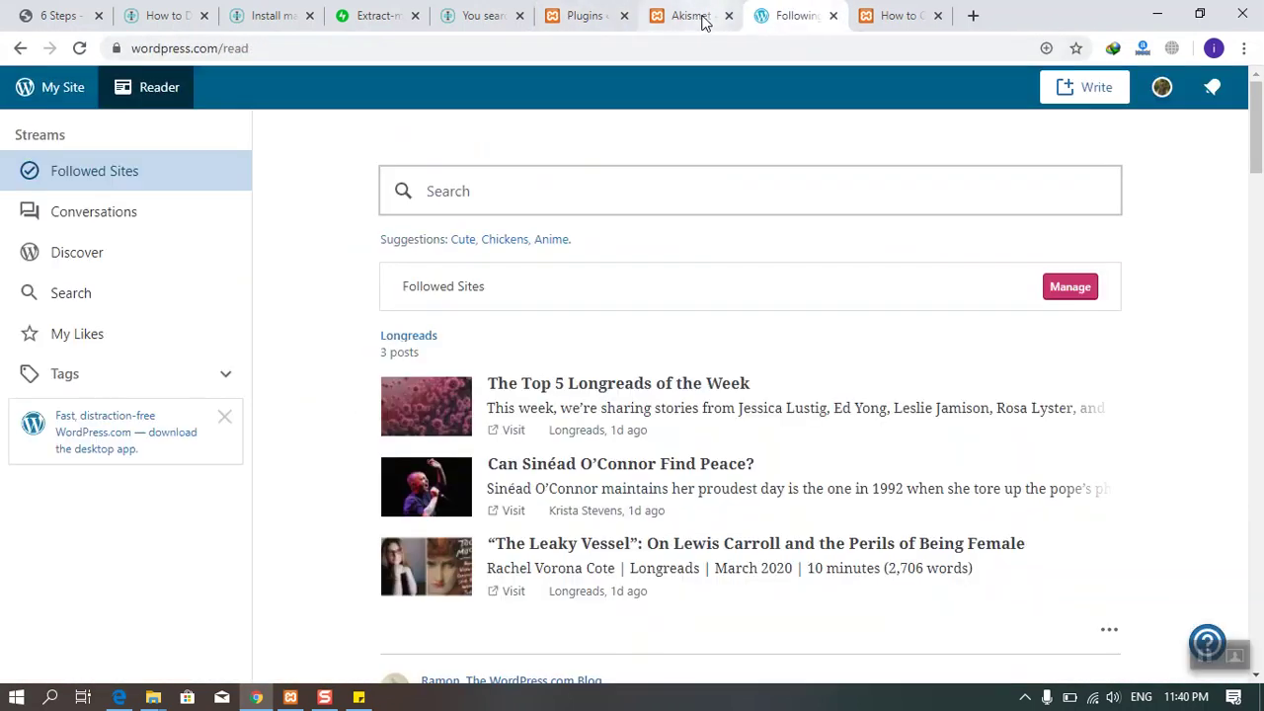
left_click(696, 18)
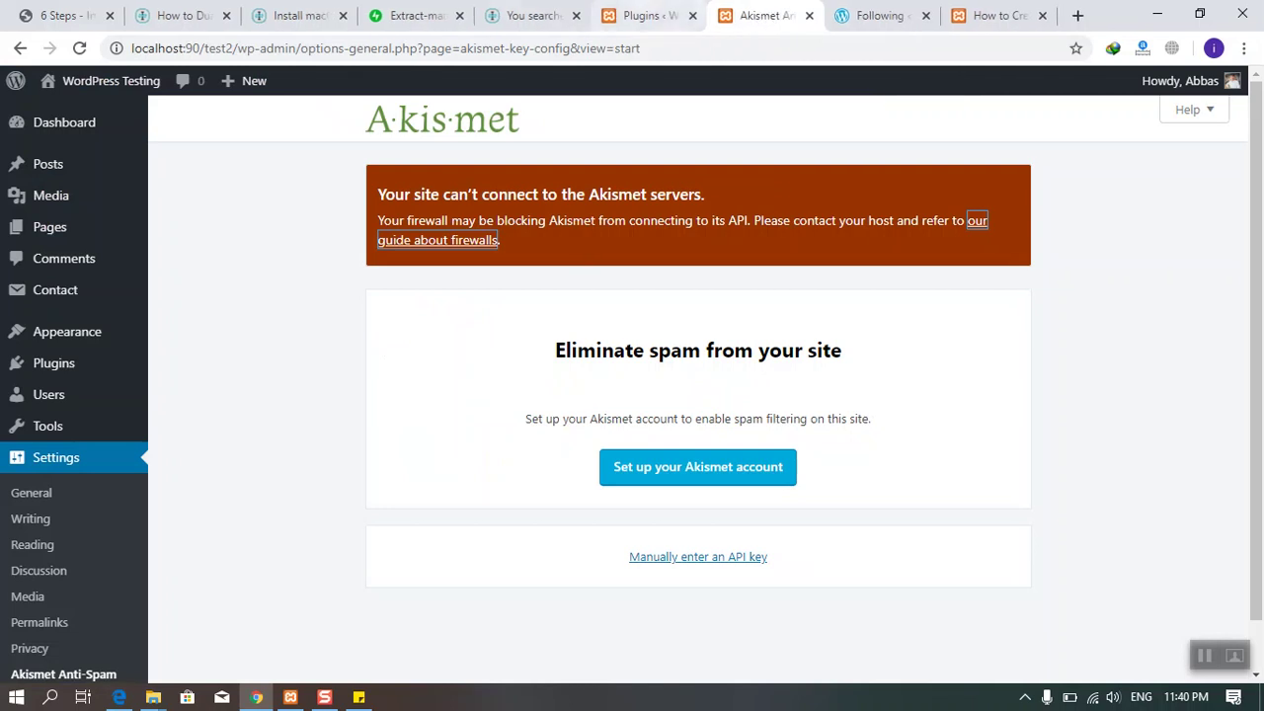
left_click(809, 17)
left_click(637, 17)
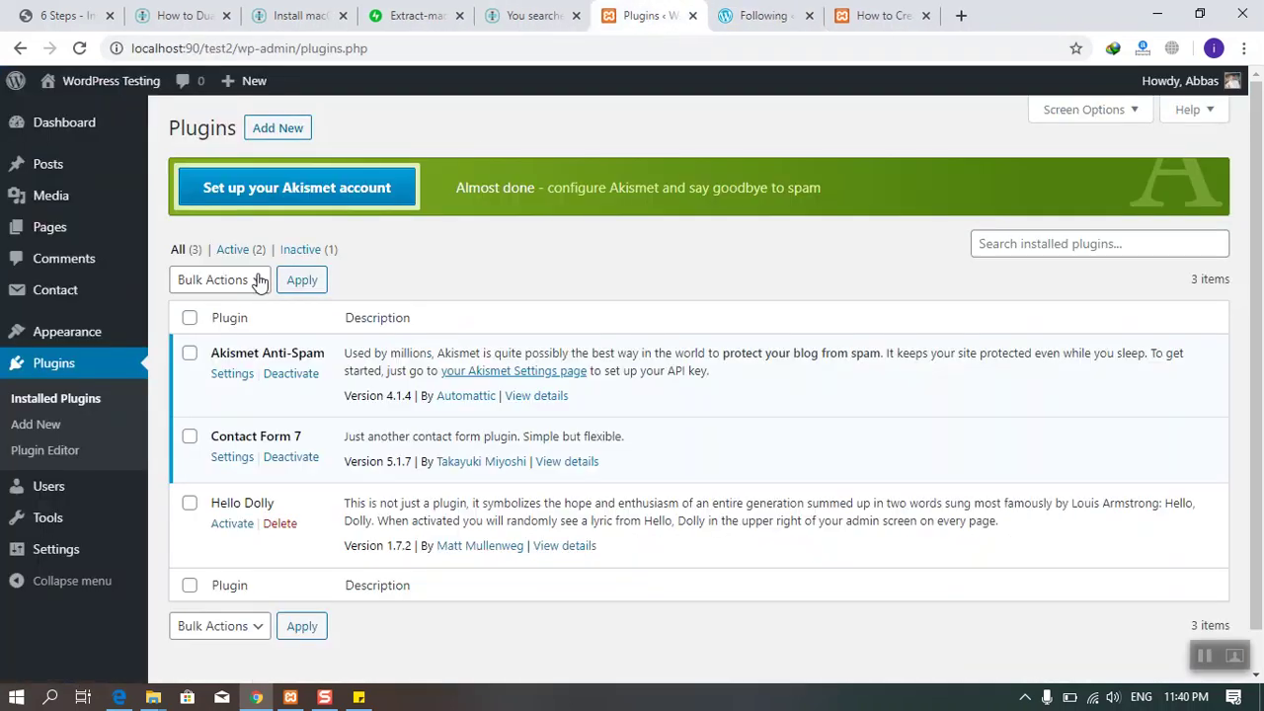
left_click(286, 196)
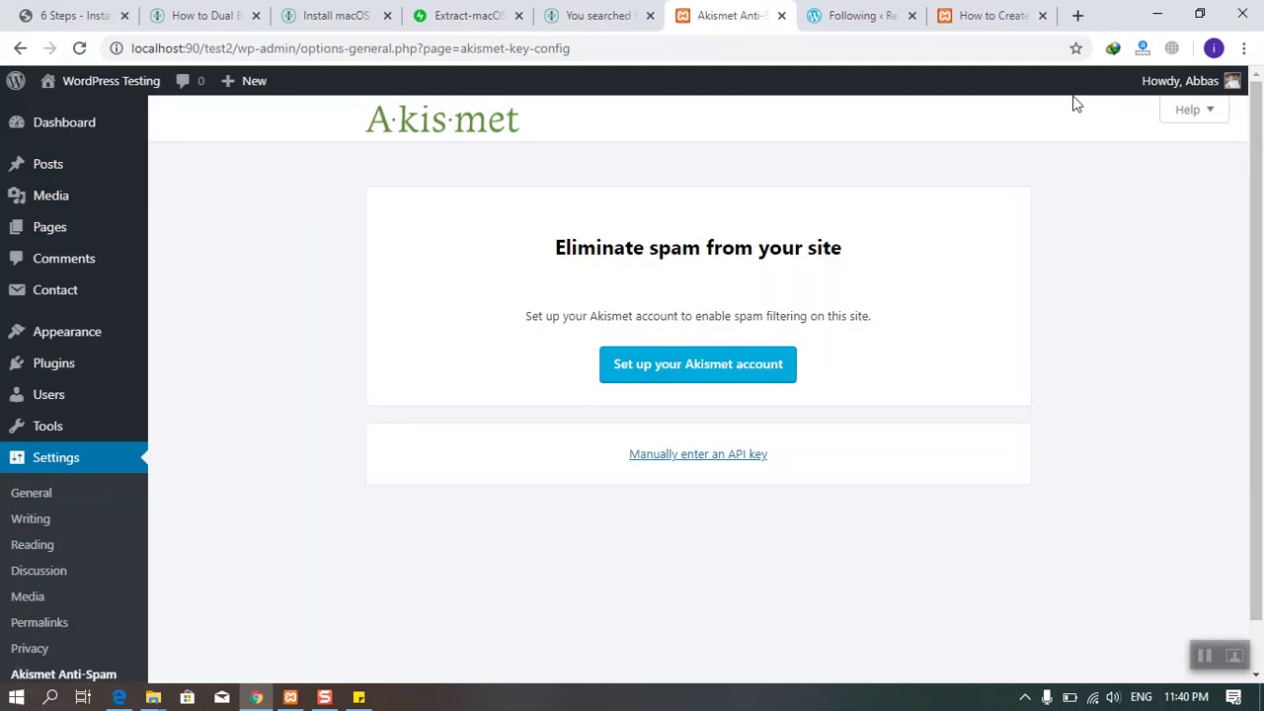
Step: Start the Akismet account setup on akismet.com and approve logging in with the WordPress.com account
left_click(693, 362)
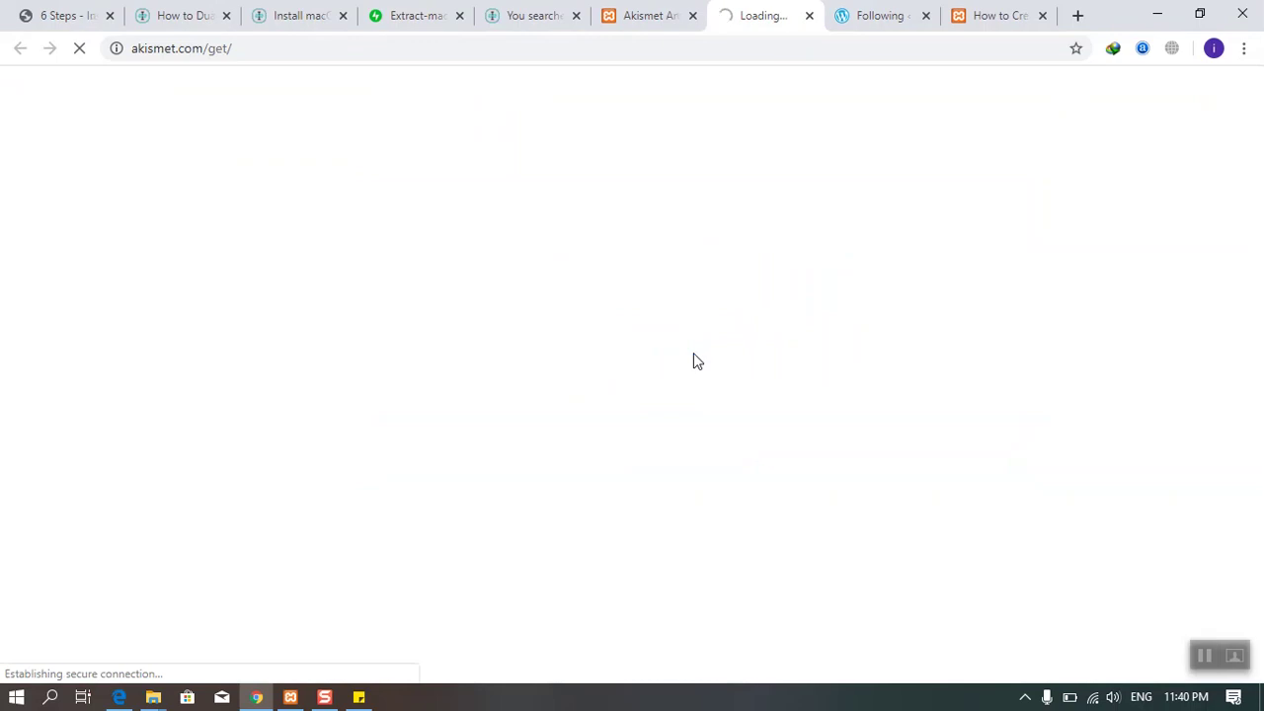
key("ctrl+shift+Tab")
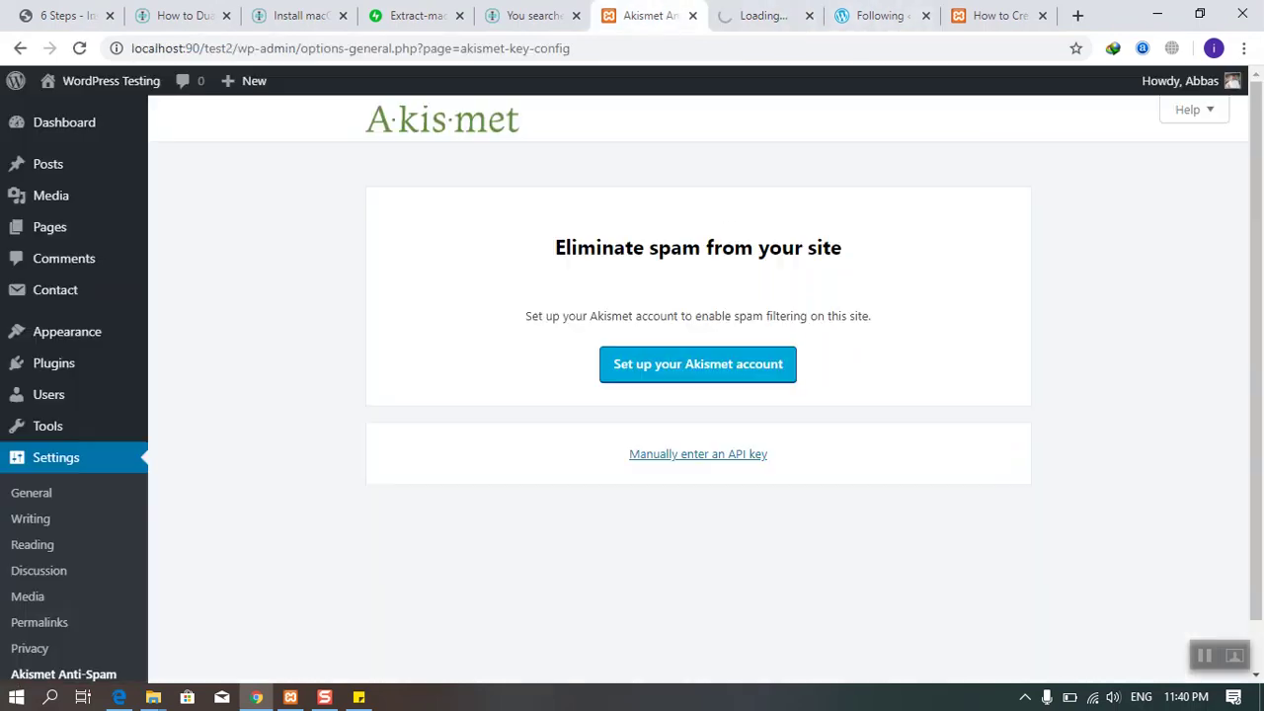
left_click(780, 12)
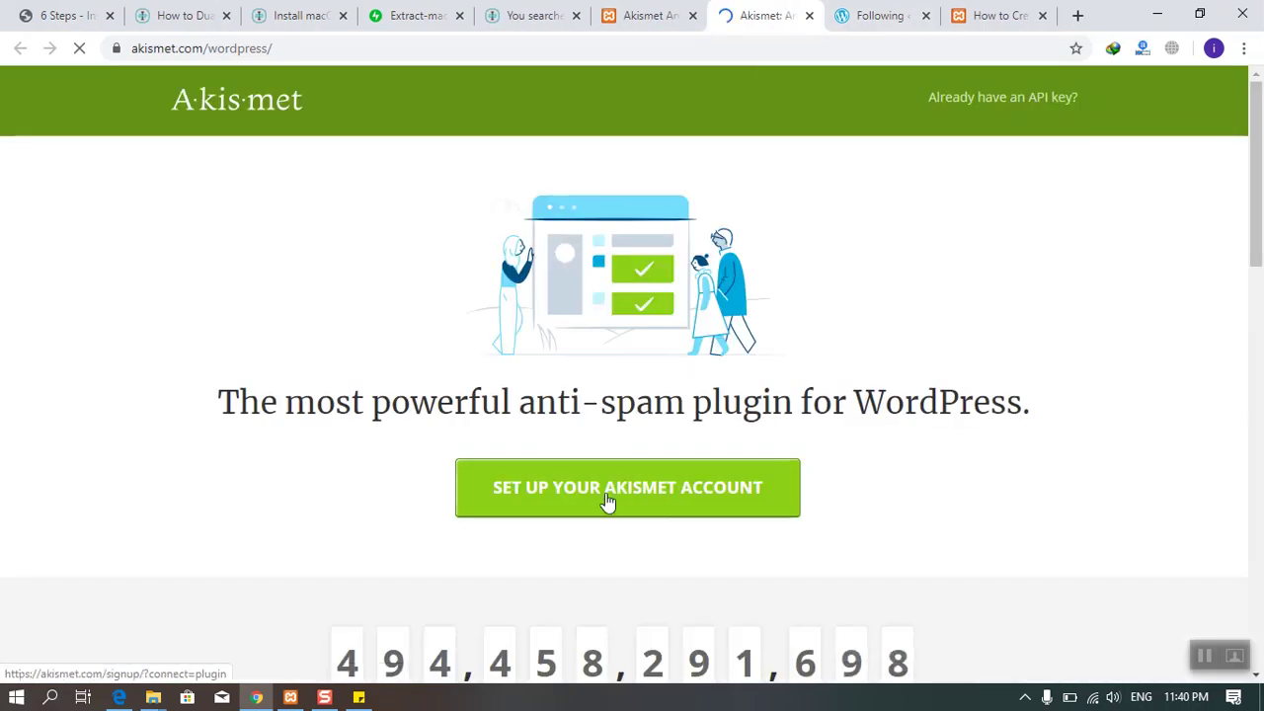
scroll(607, 501, "down", 5)
scroll(612, 471, "up", 4)
left_click(617, 366)
scroll(615, 394, "down", 9)
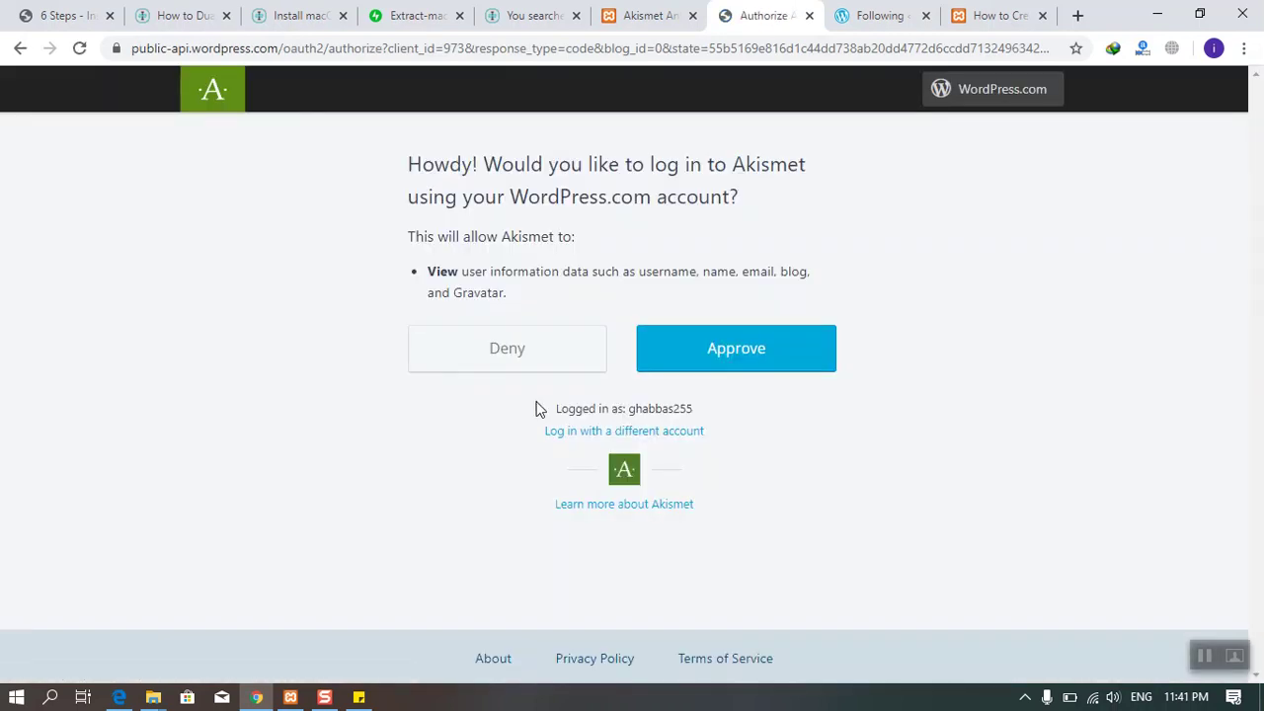
left_click(738, 350)
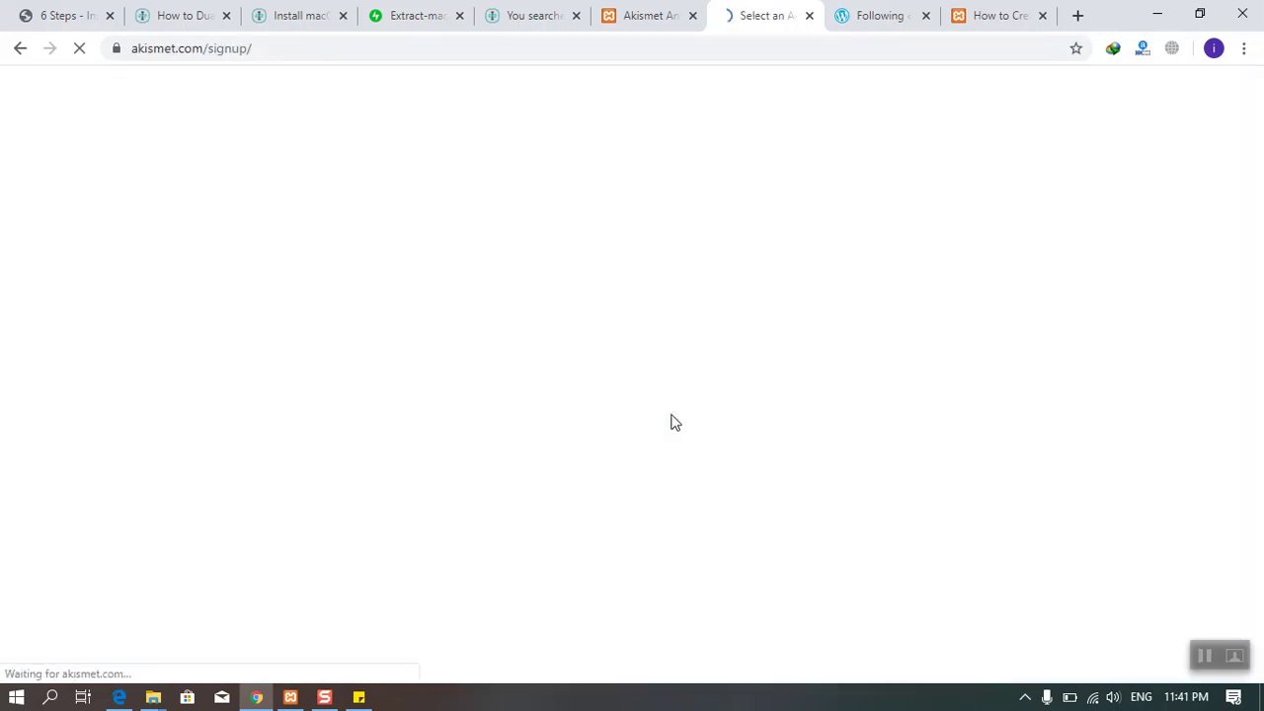
Step: Choose the Akismet Personal plan and set its price to $0 per year
scroll(348, 462, "down", 3)
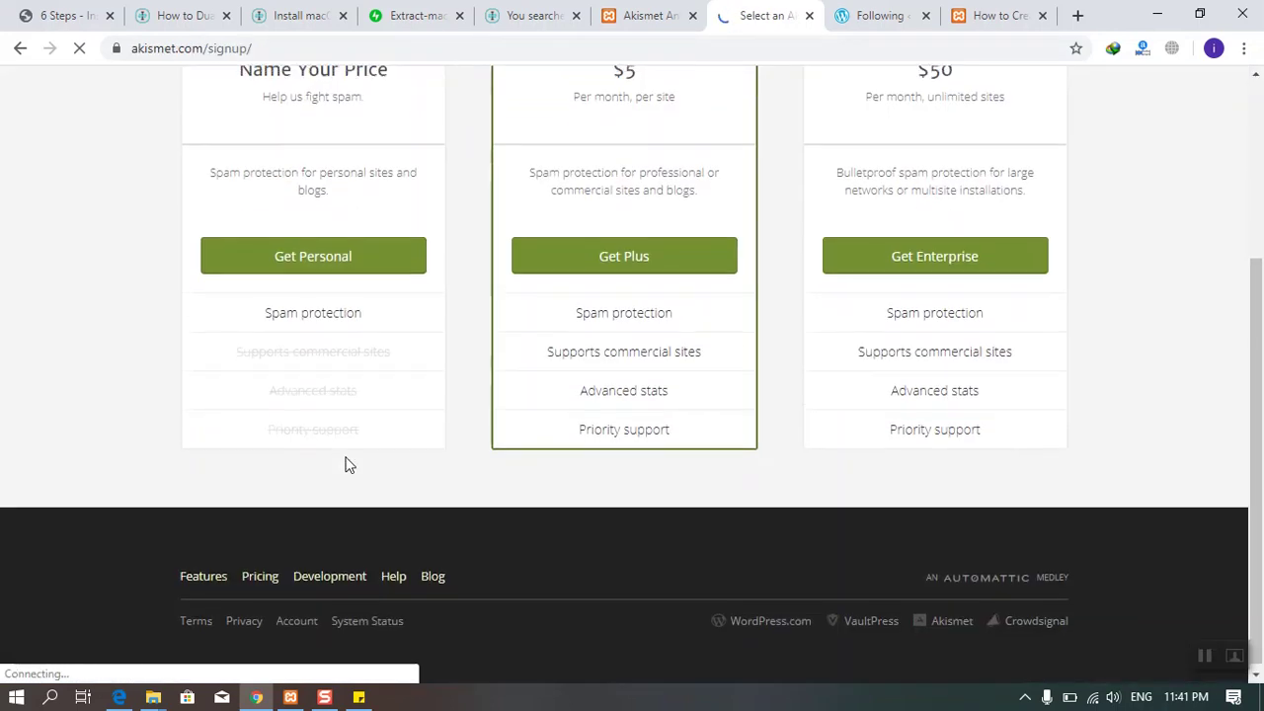
scroll(347, 464, "up", 1)
left_click(306, 344)
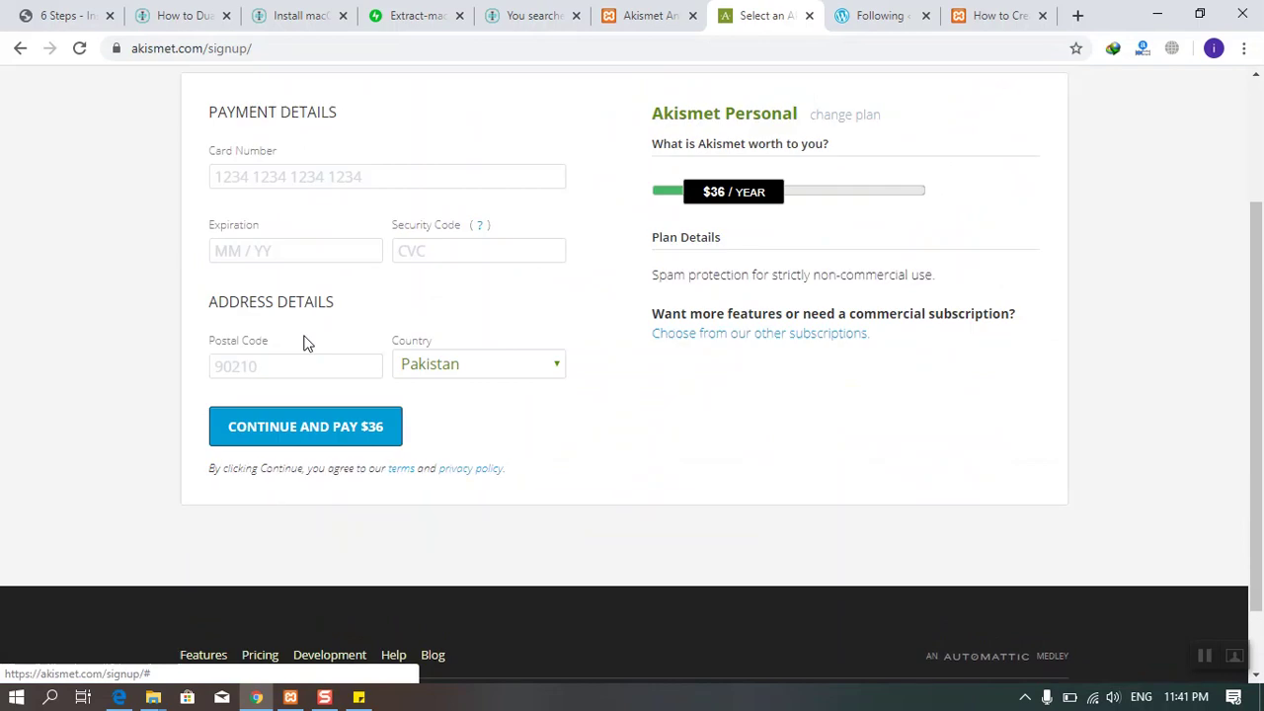
left_click_drag(753, 210, 581, 211)
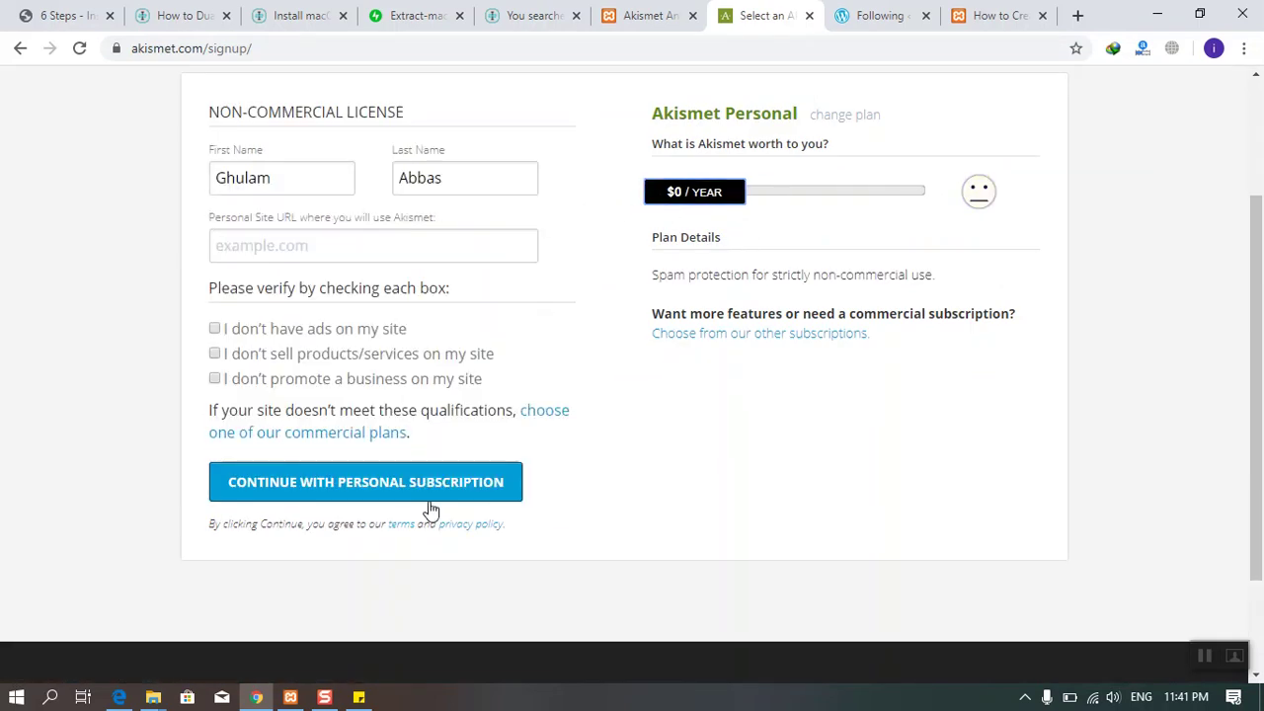
scroll(434, 483, "up", 2)
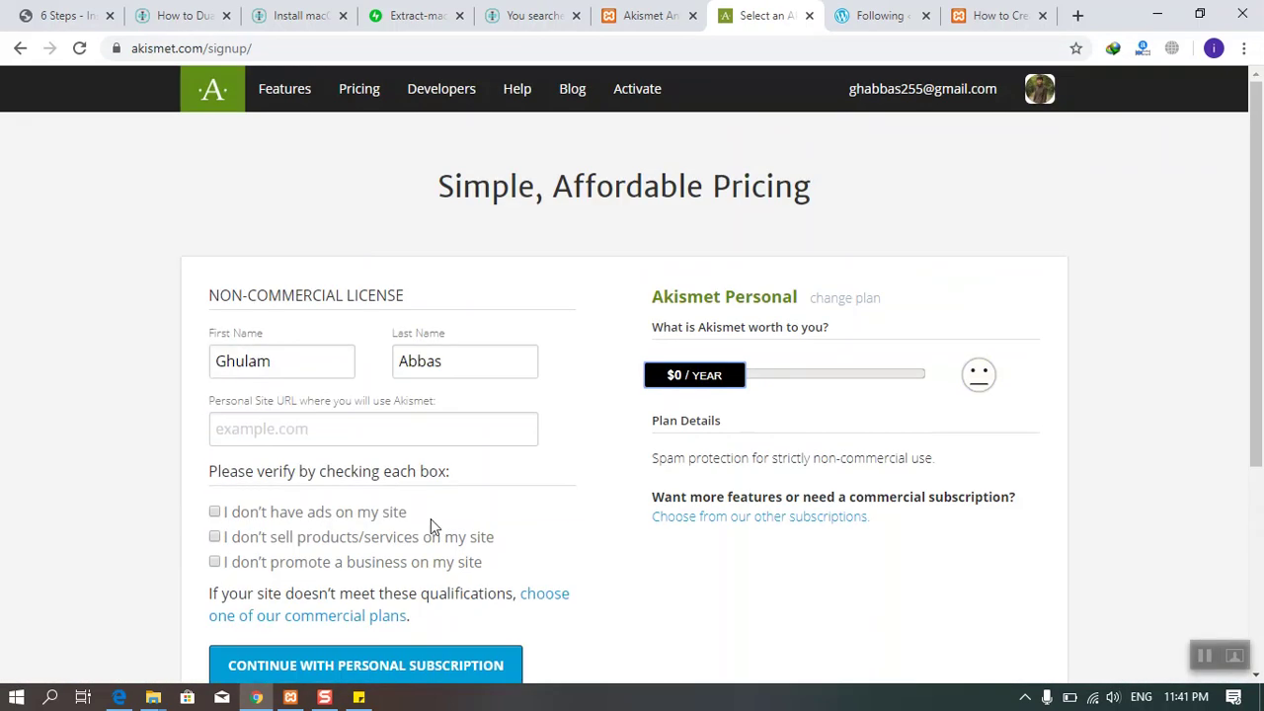
left_click(292, 430)
left_click(622, 14)
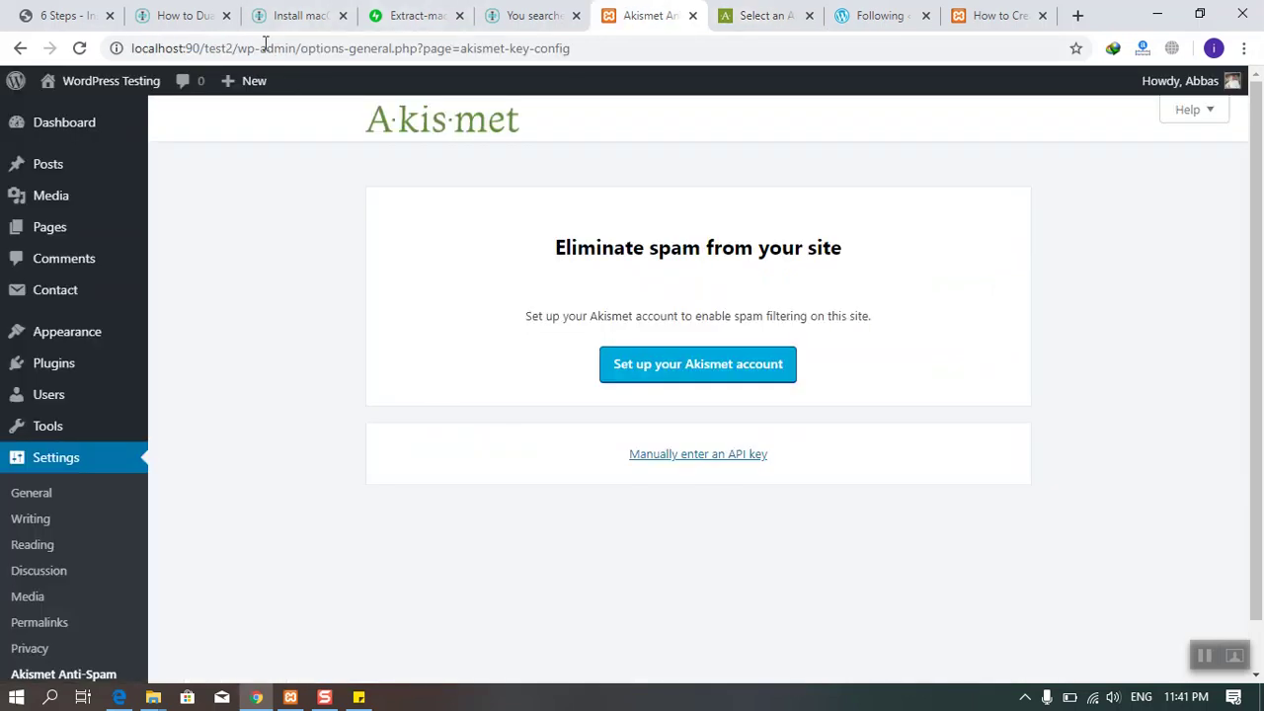
left_click_drag(237, 49, 84, 52)
key("ctrl+c")
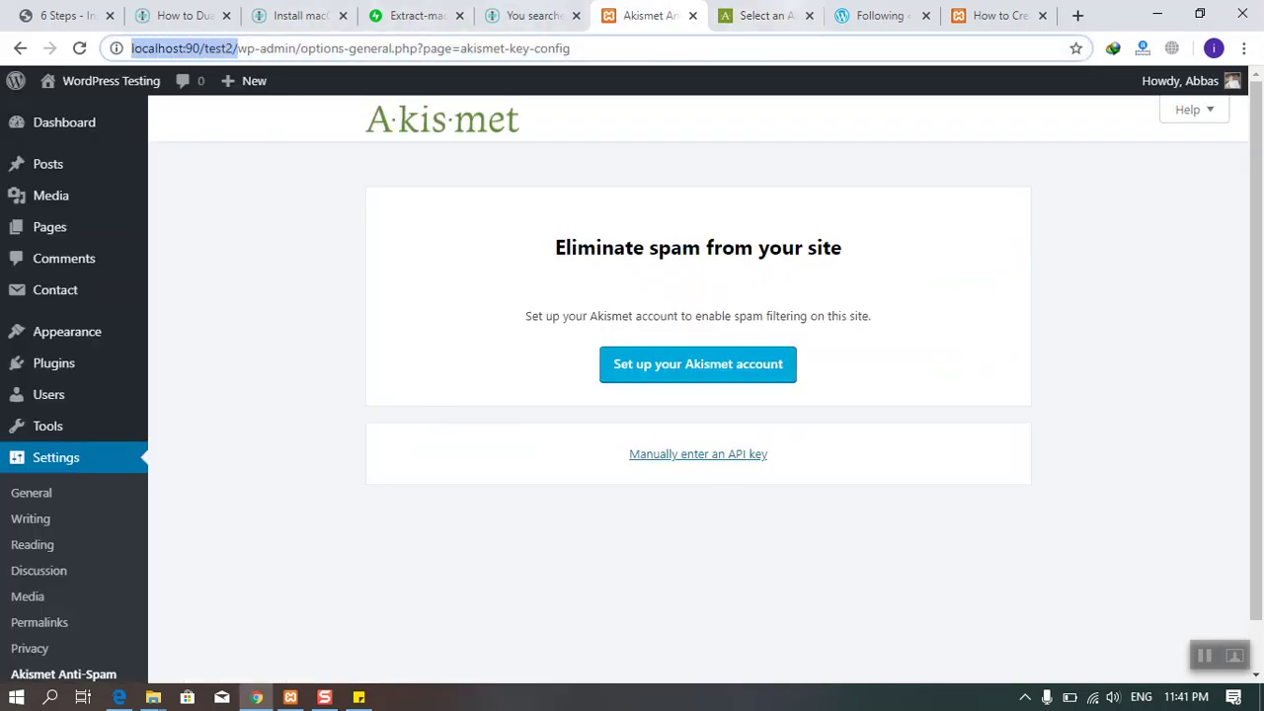
left_click(770, 14)
key("ctrl+v")
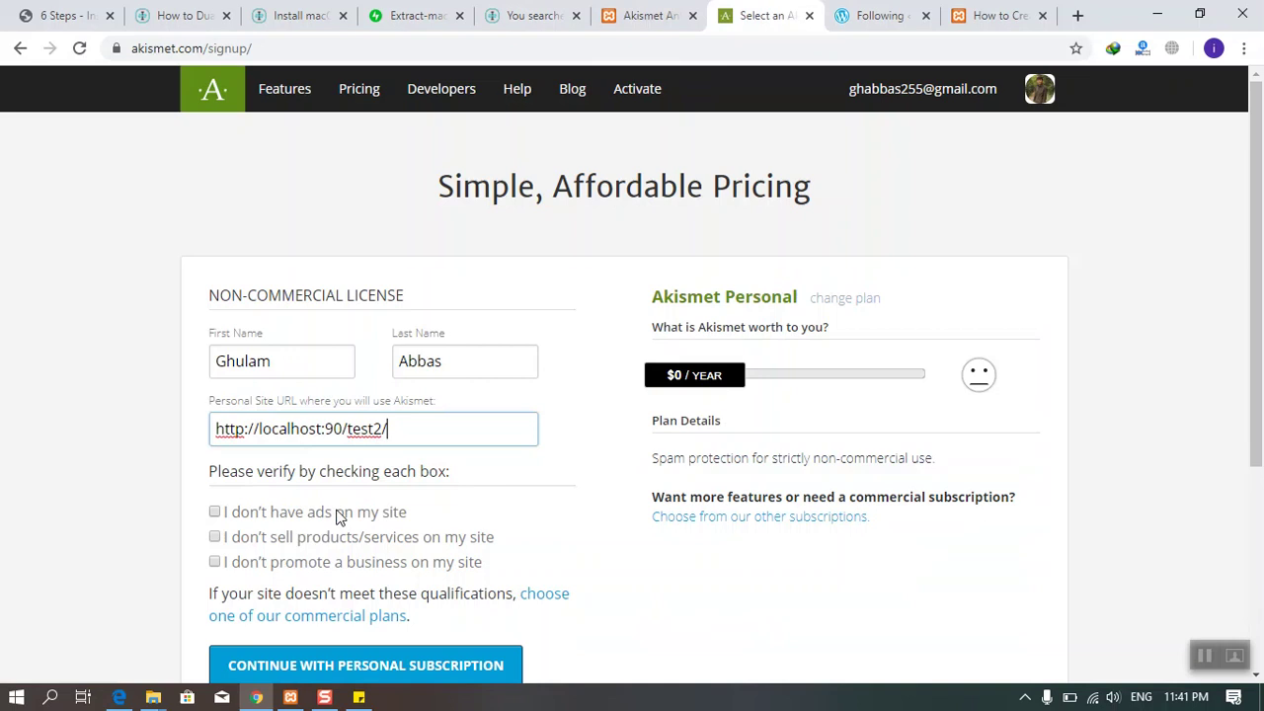
Step: Confirm the statements about no ads, no sales and no business promotion, and continue with the personal subscription
scroll(395, 513, "down", 2)
left_click(336, 331)
left_click(282, 376)
left_click(290, 493)
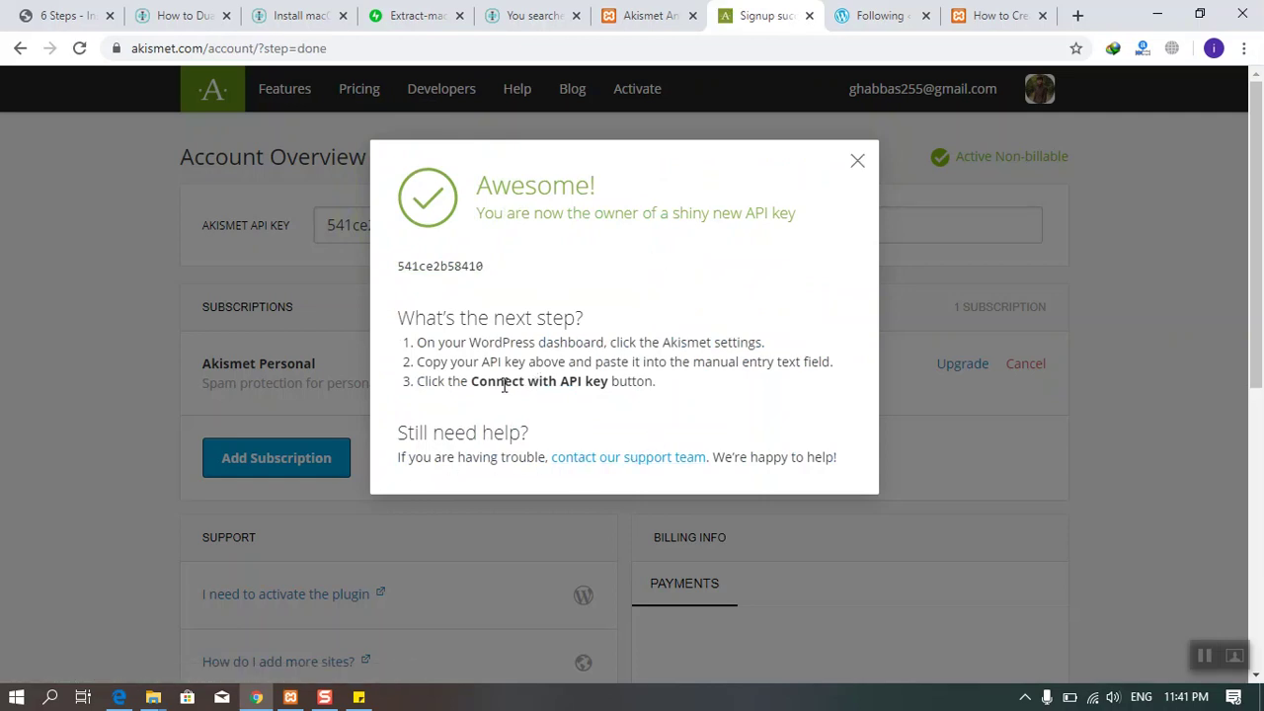
Step: Copy the new Akismet API key from the account overview and connect the WordPress site by pasting the API key
left_click(855, 161)
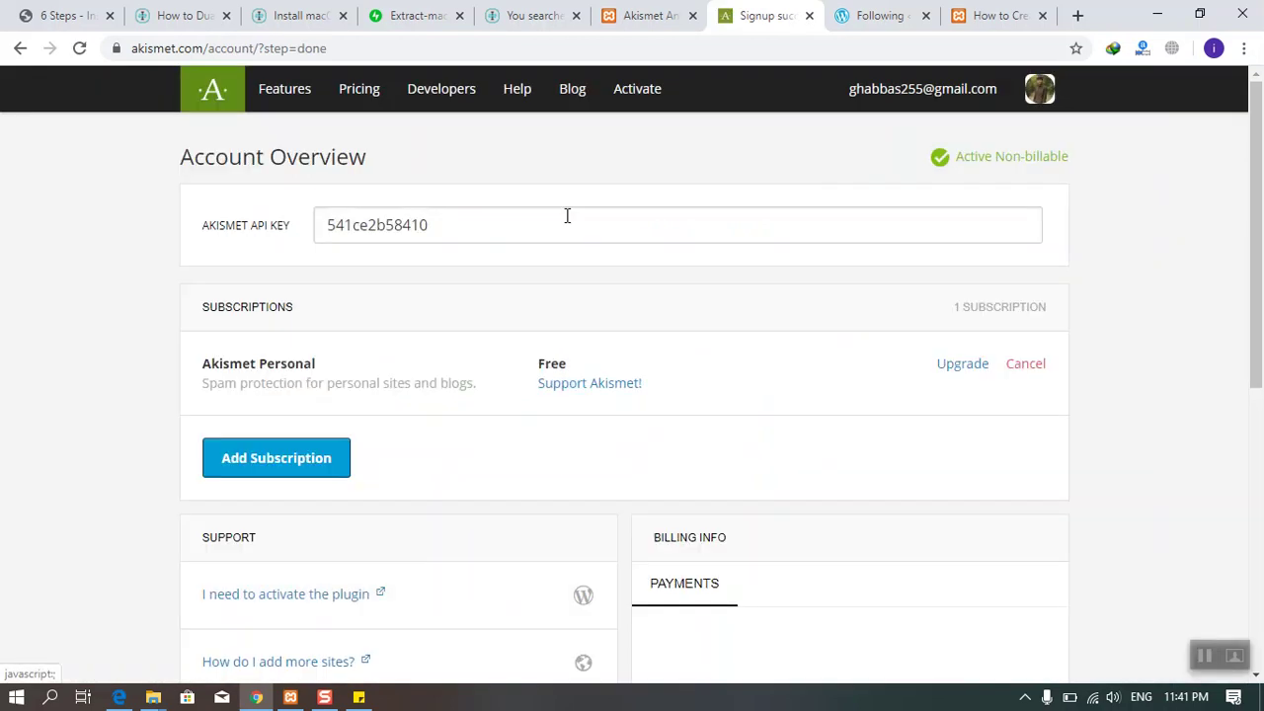
double_click(417, 229)
key("ctrl+c")
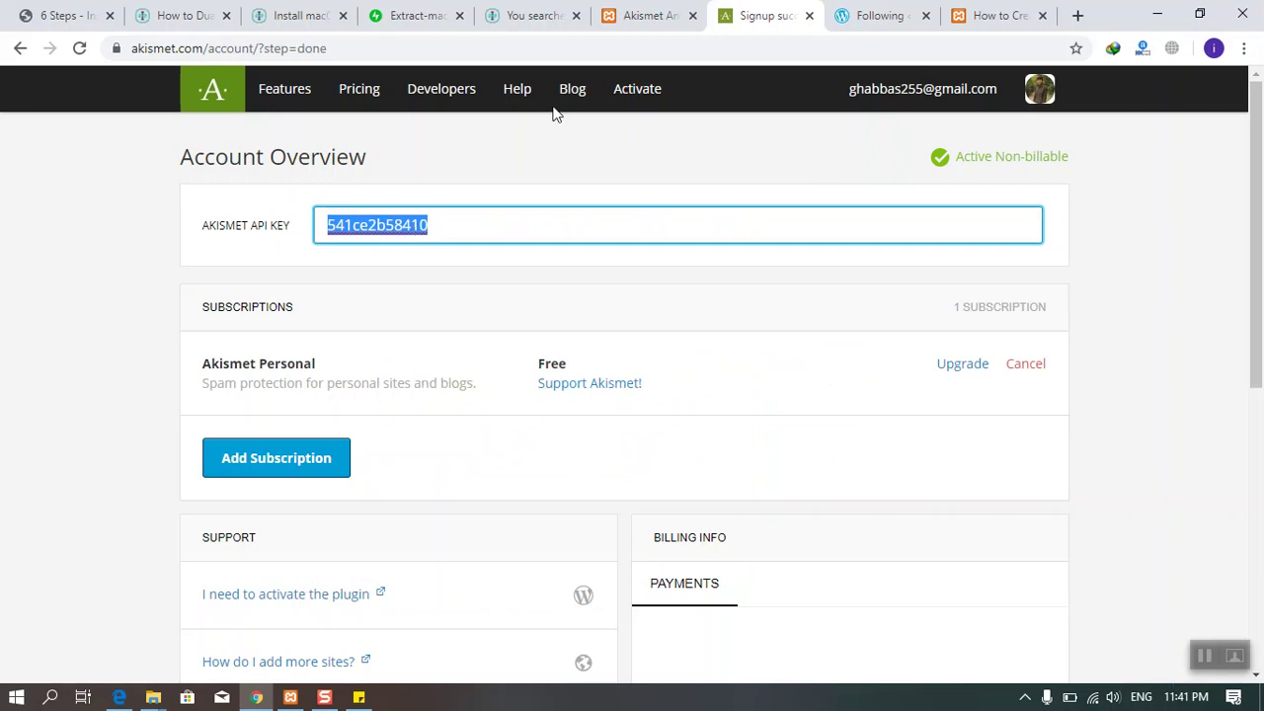
left_click(648, 14)
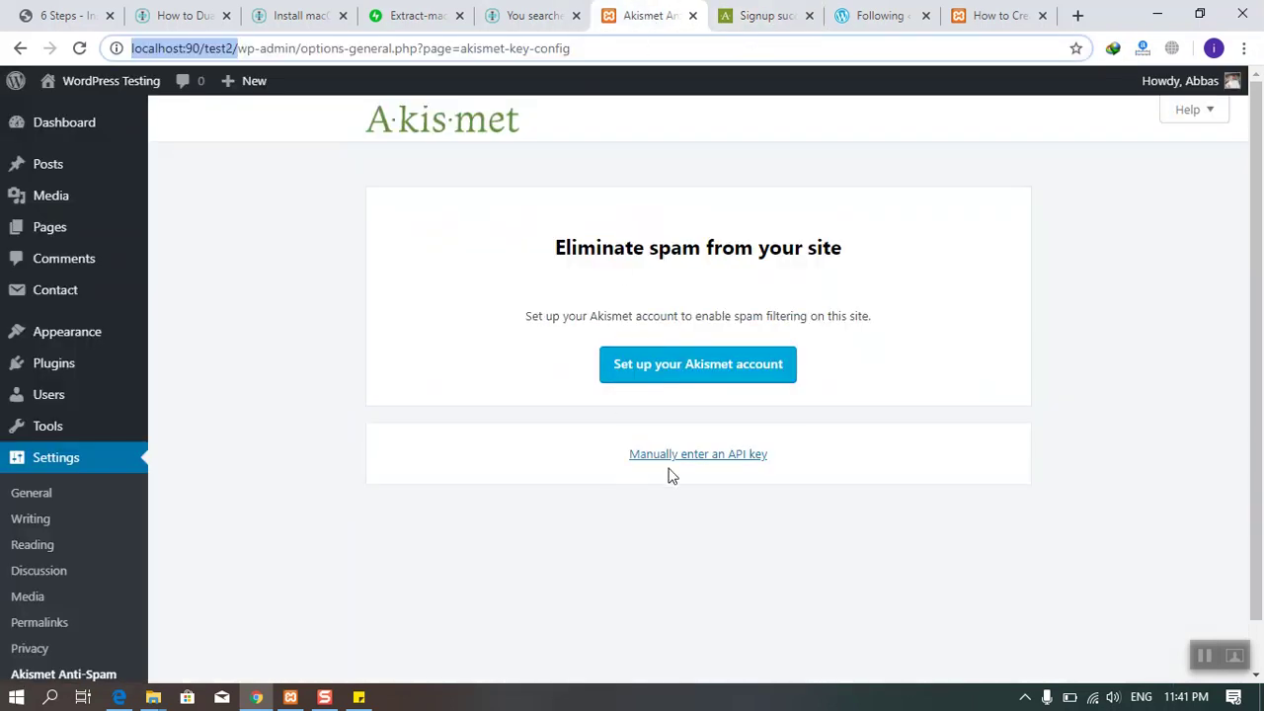
key("ctrl+v")
left_click(866, 463)
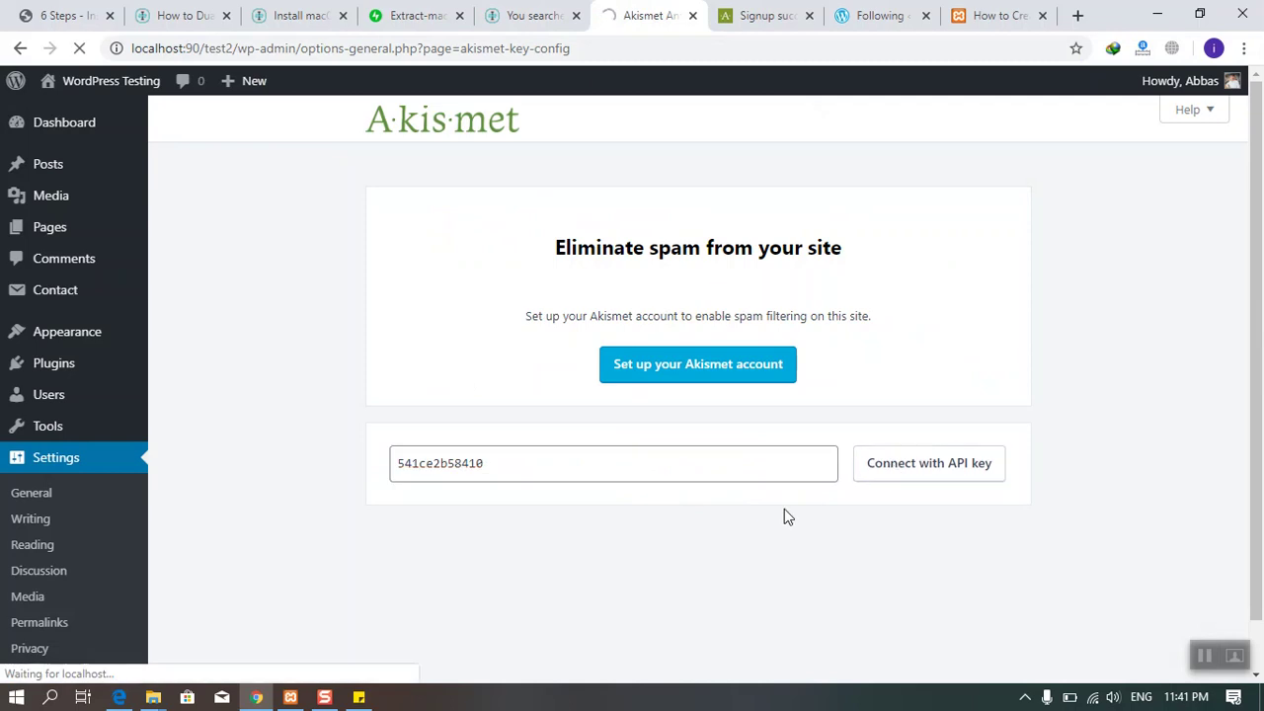
Step: Close the browser tabs with the site search results and the macOS extraction page
left_click(576, 15)
left_click(434, 21)
left_click(460, 15)
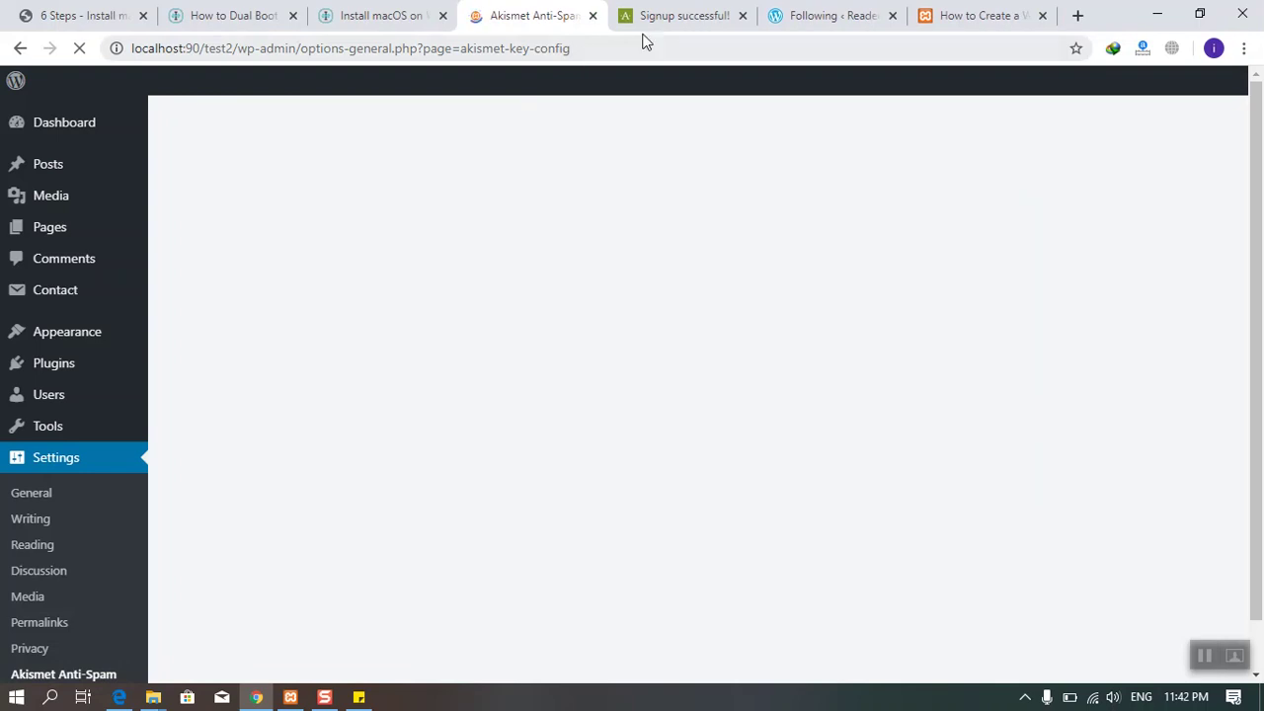
Step: Look through the Akismet account overview and save the Akismet settings in WordPress
left_click(680, 15)
scroll(730, 398, "down", 6)
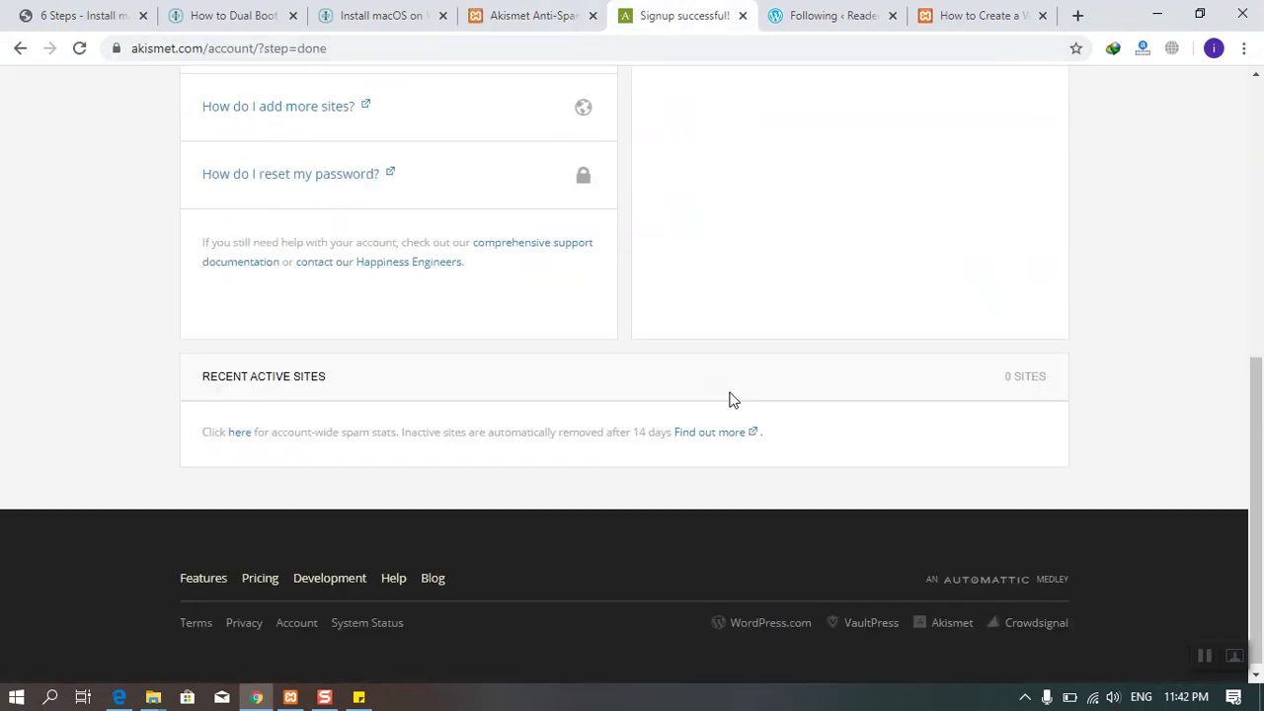
scroll(731, 398, "up", 6)
key("ctrl+shift+Tab")
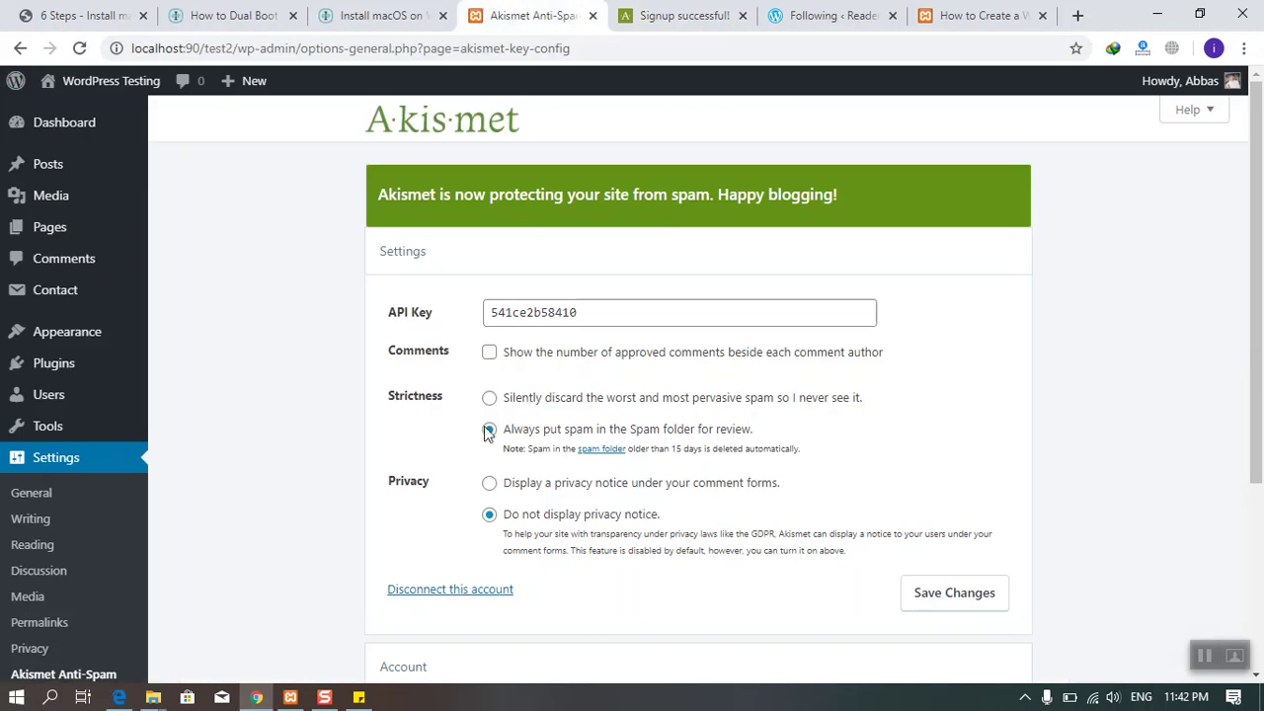
scroll(464, 451, "down", 3)
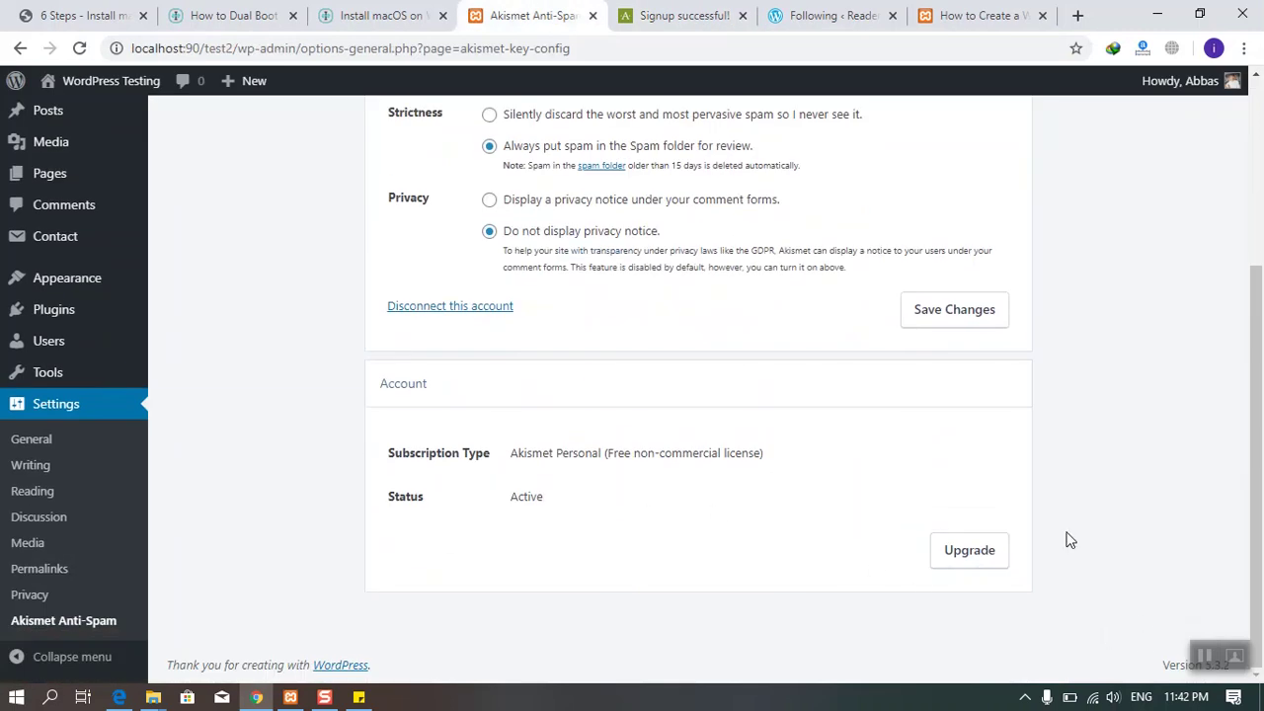
left_click(953, 321)
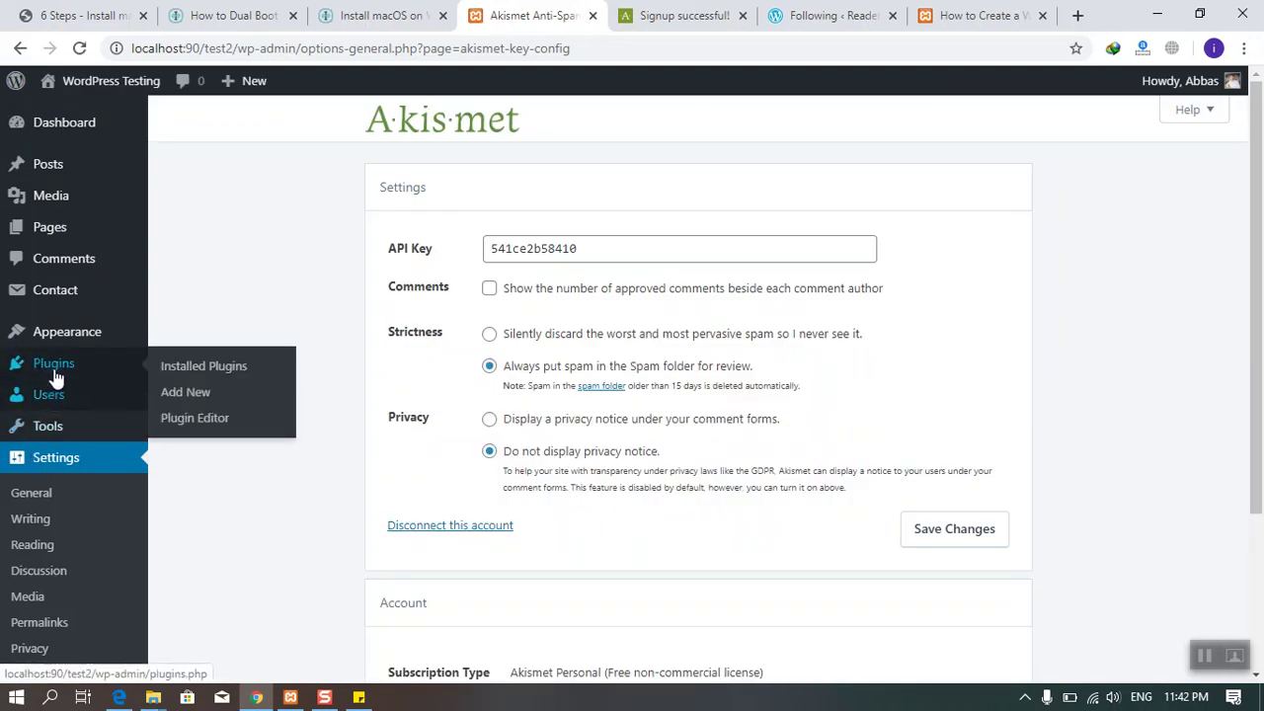
Step: Open the installed plugins page in a new browser tab and close the Akismet signup tab
middle_click(177, 366)
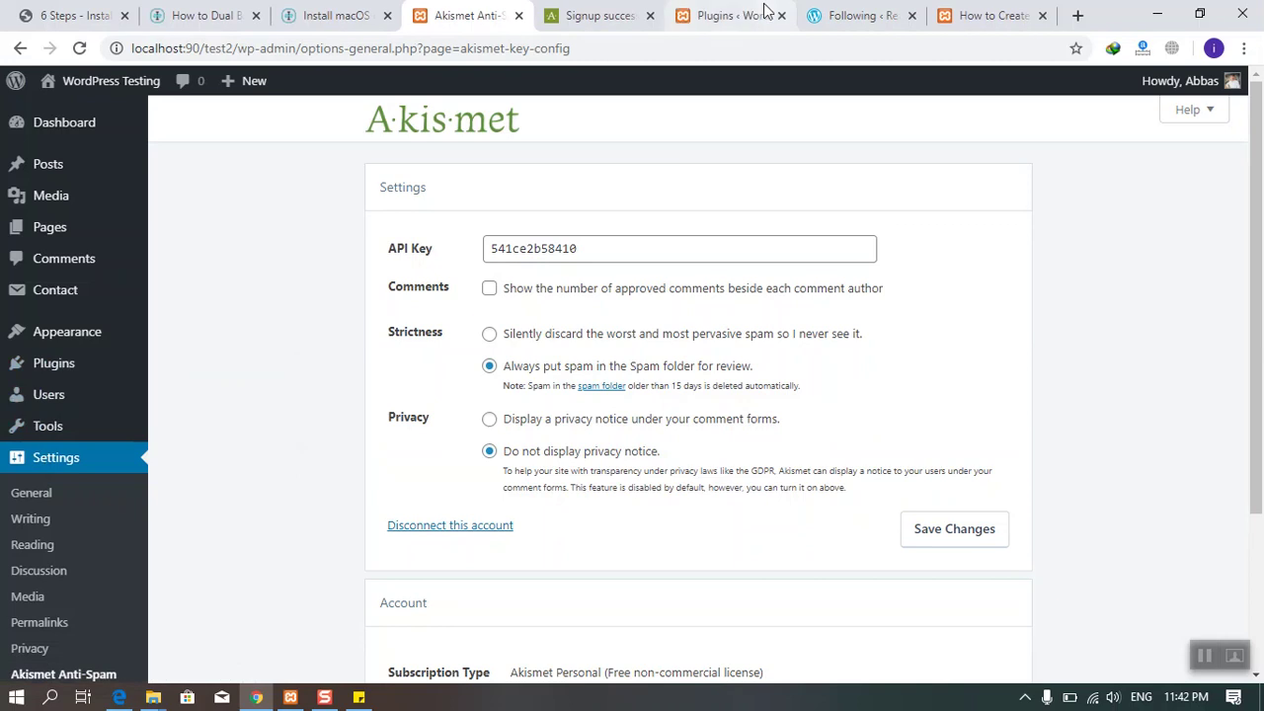
left_click(727, 14)
left_click(632, 10)
left_click(649, 14)
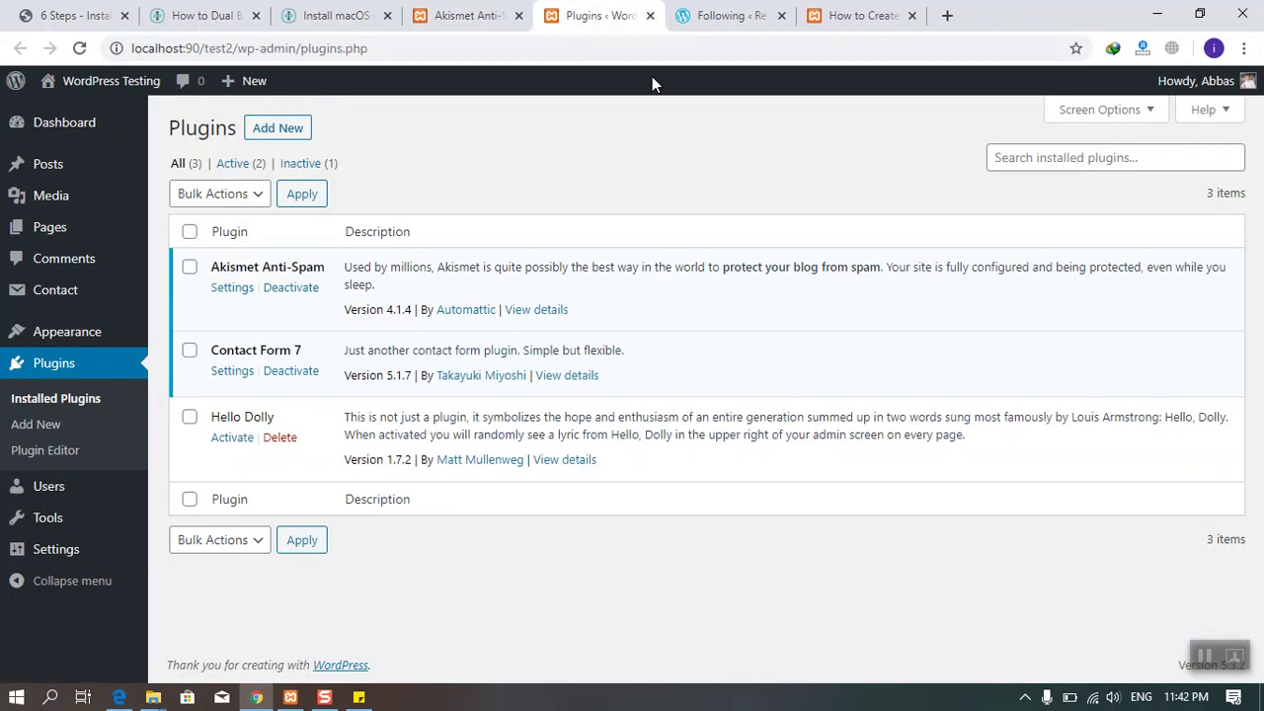
Step: Try to install Jetpack by WordPress.com from the Add Plugins page
left_click(290, 131)
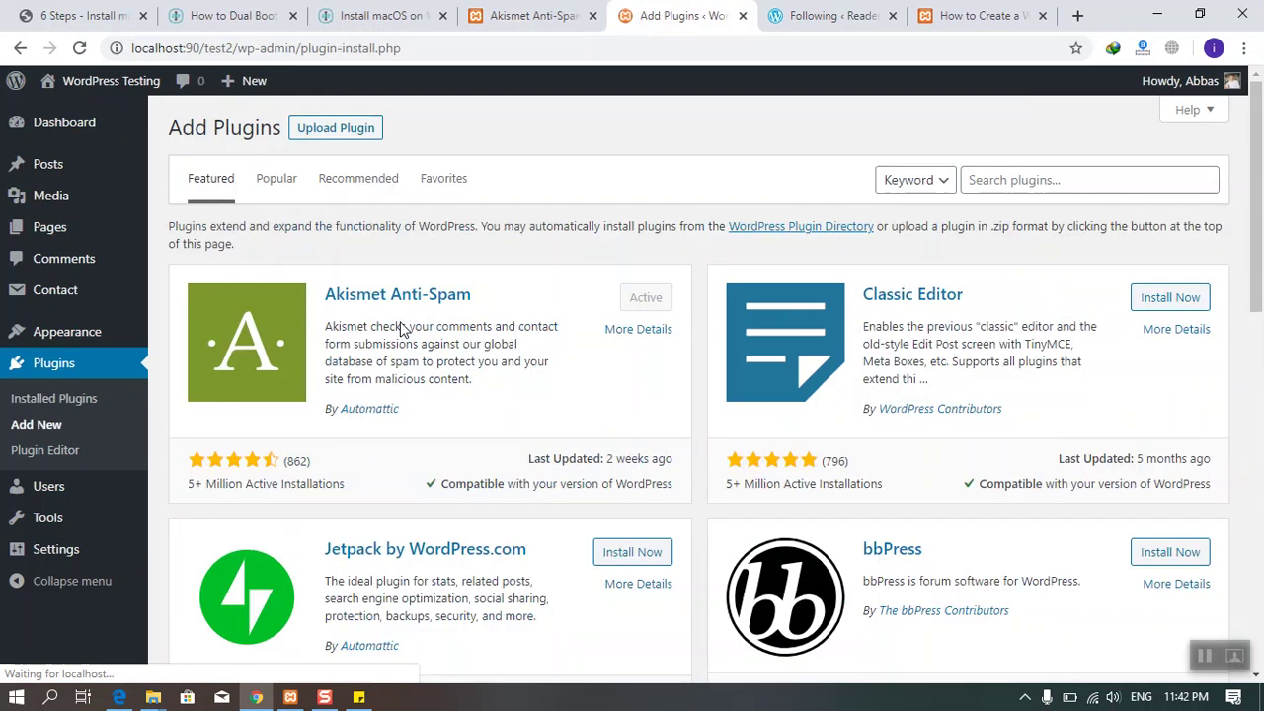
left_click(632, 553)
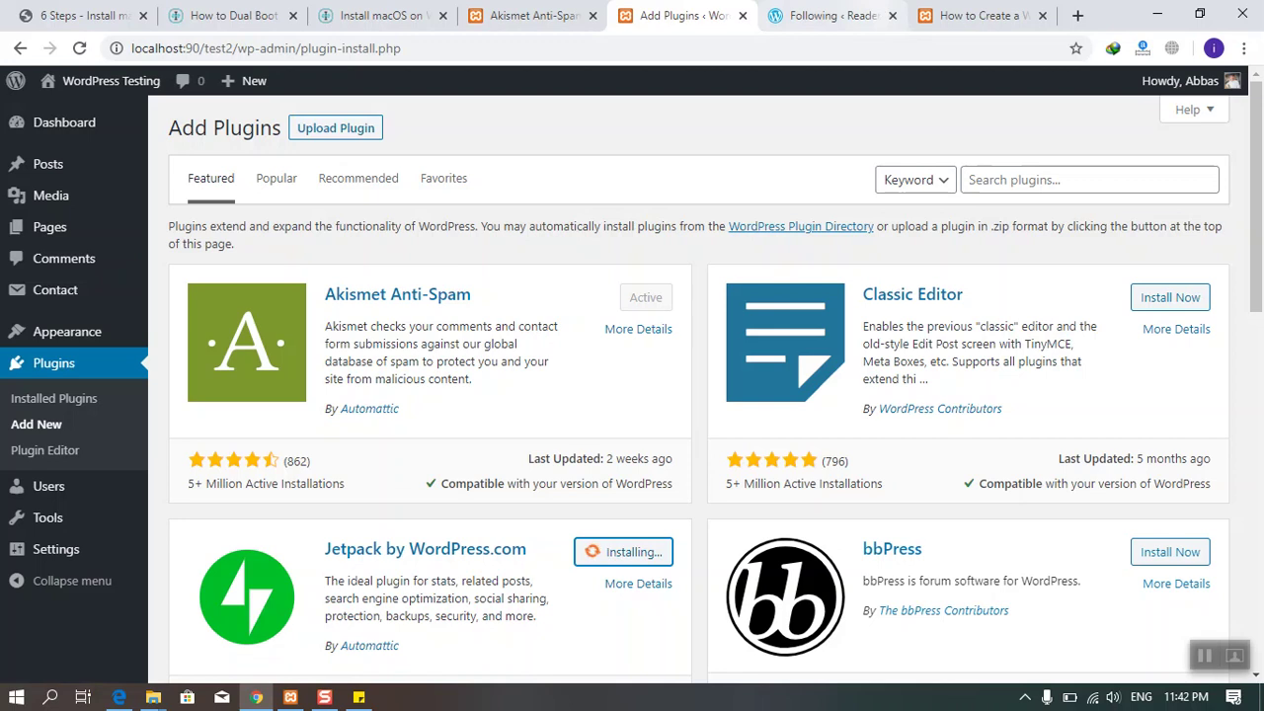
left_click(864, 13)
left_click(824, 41)
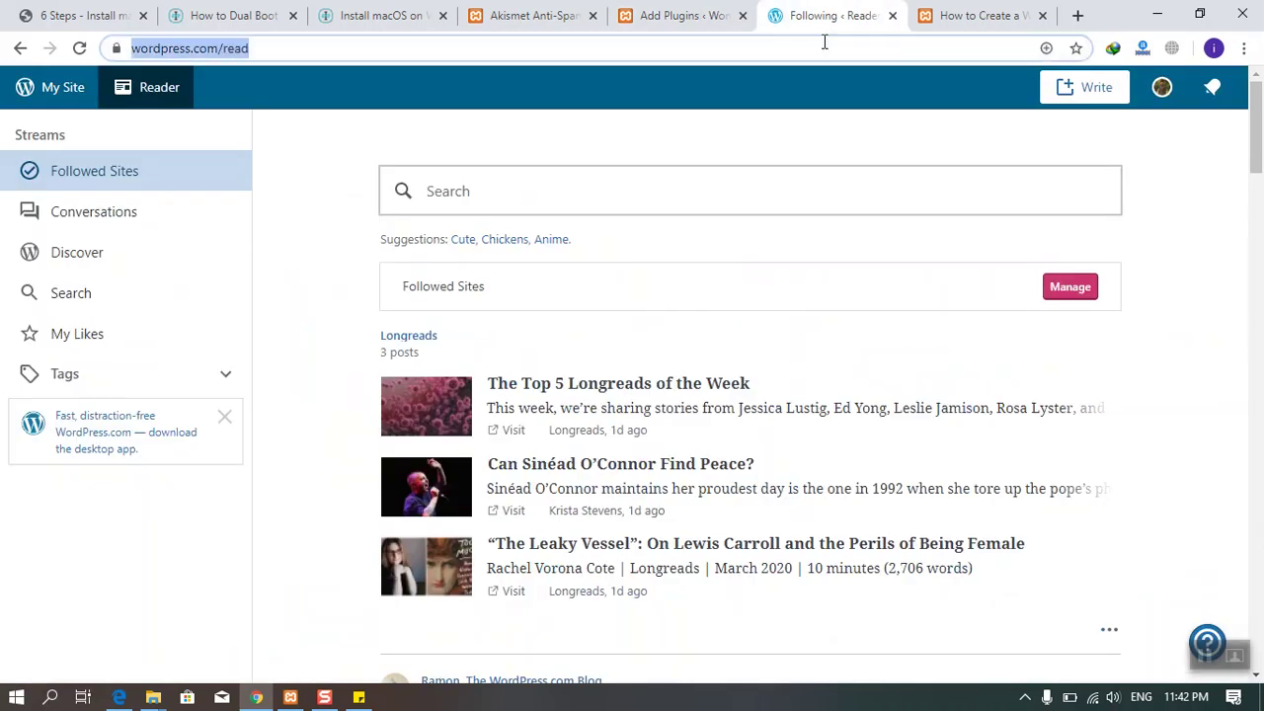
type("plugin")
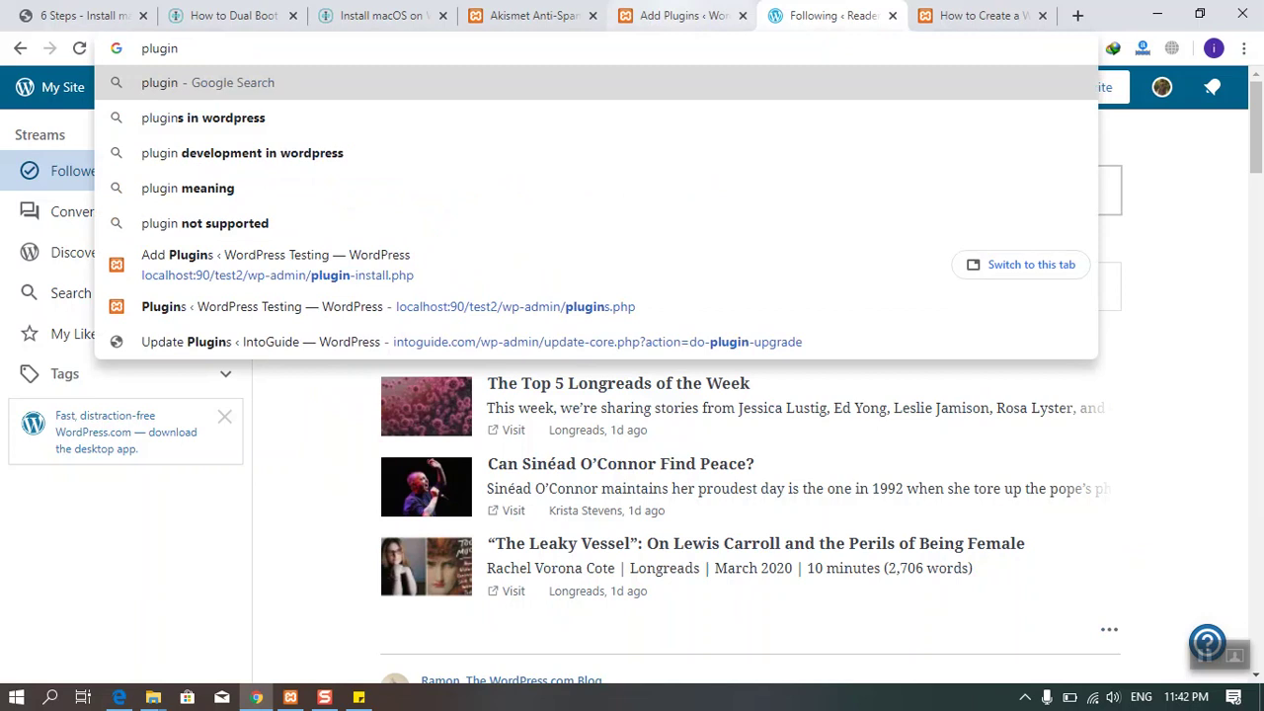
left_click(681, 14)
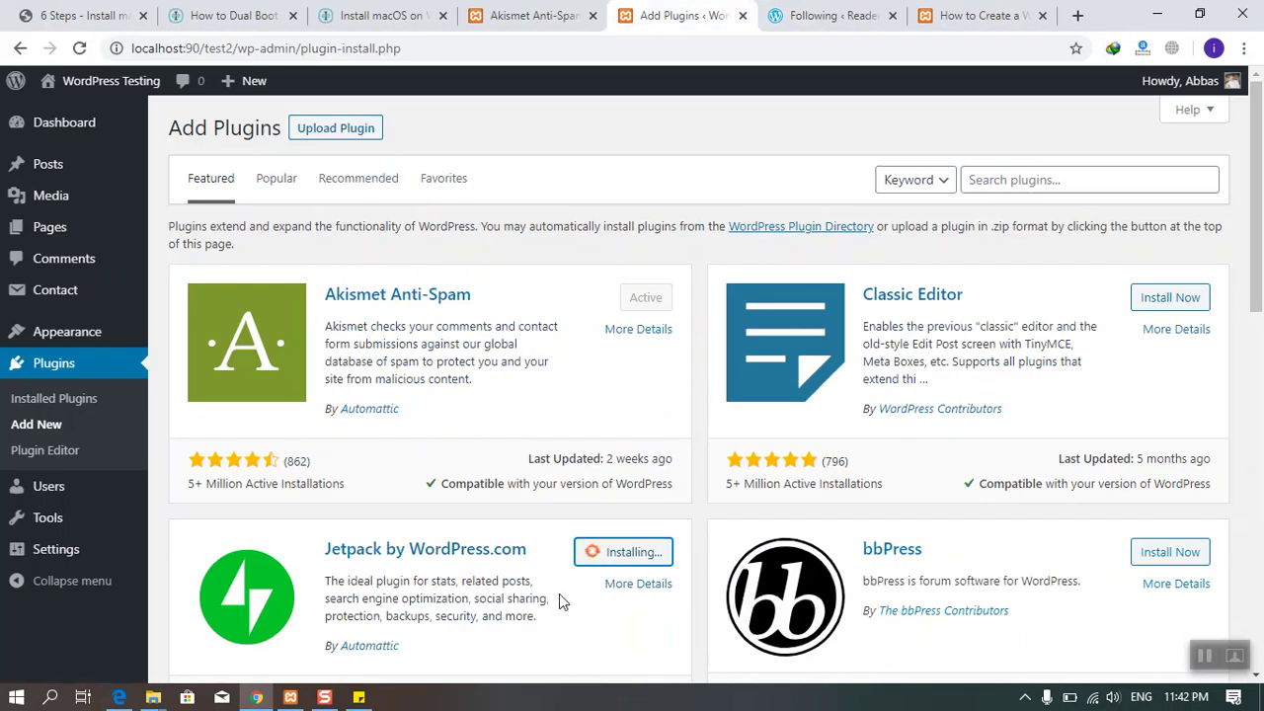
Step: Search Google for "yoast seo downlaod" in the WordPress.com Reader tab, check the Jetpack installation and return to the results
left_click(825, 15)
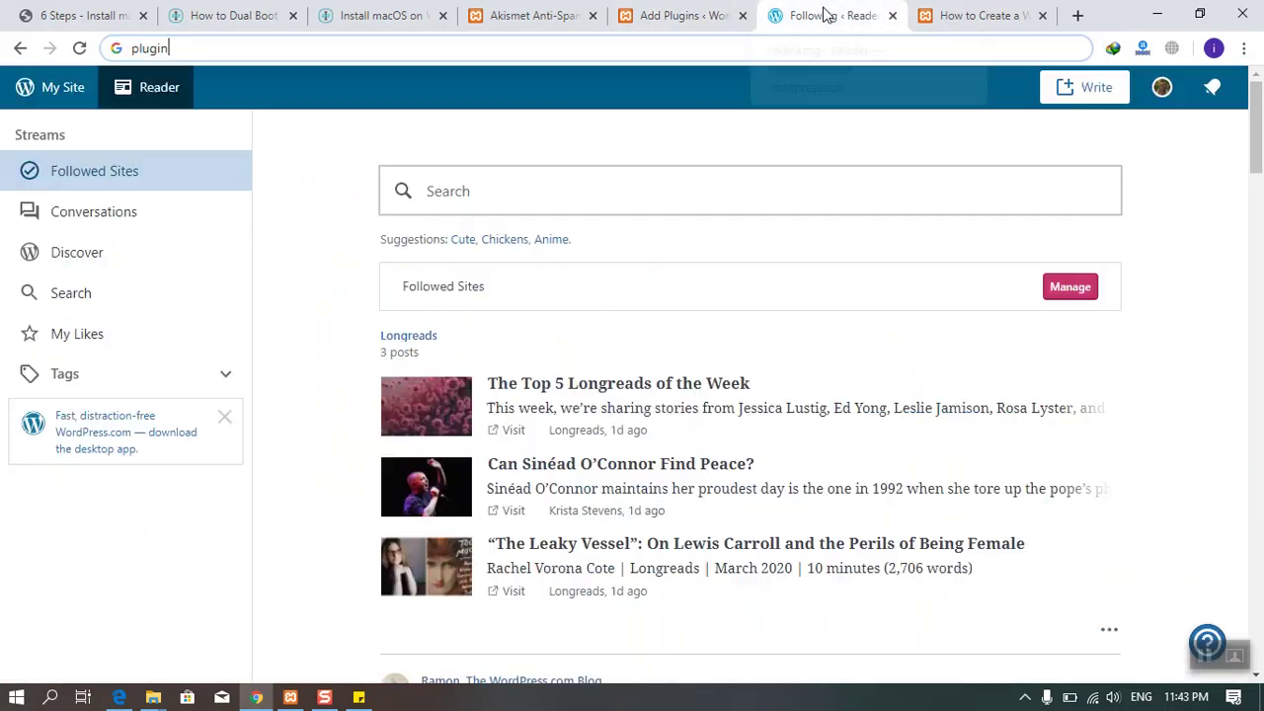
left_click(752, 44)
type("yoast")
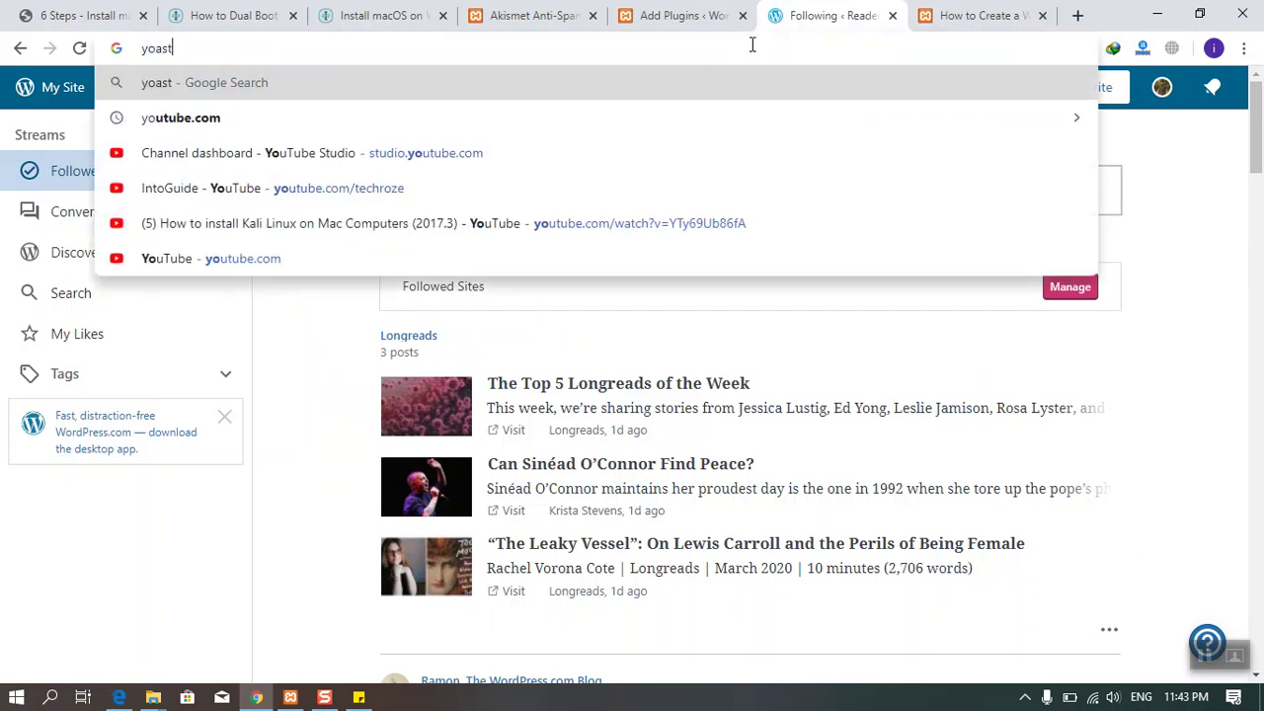
type(" seo downlaod")
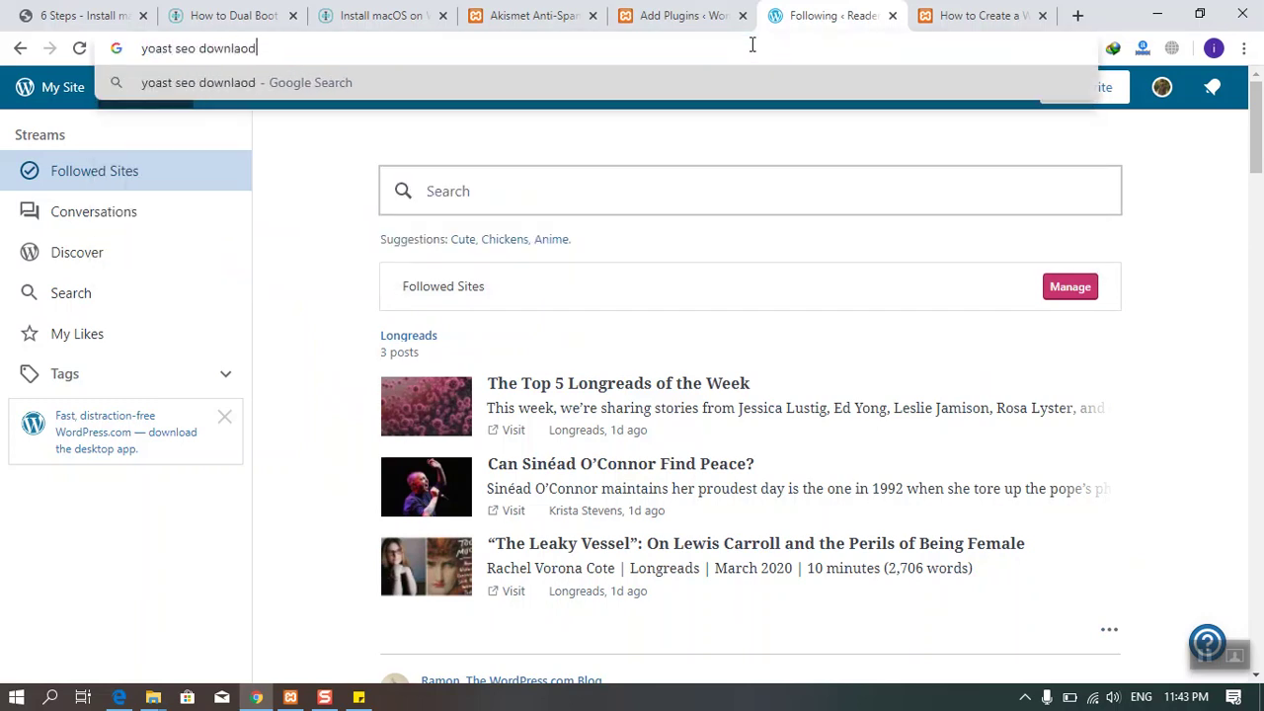
key("Return")
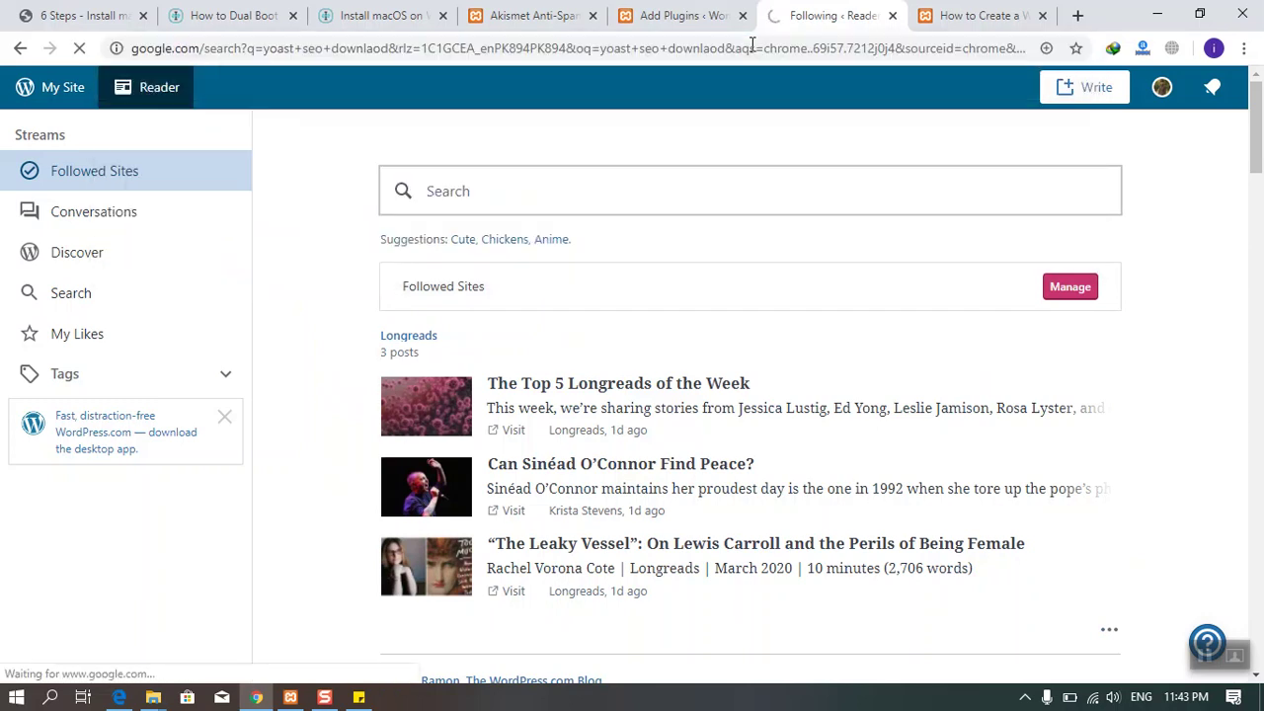
left_click(691, 15)
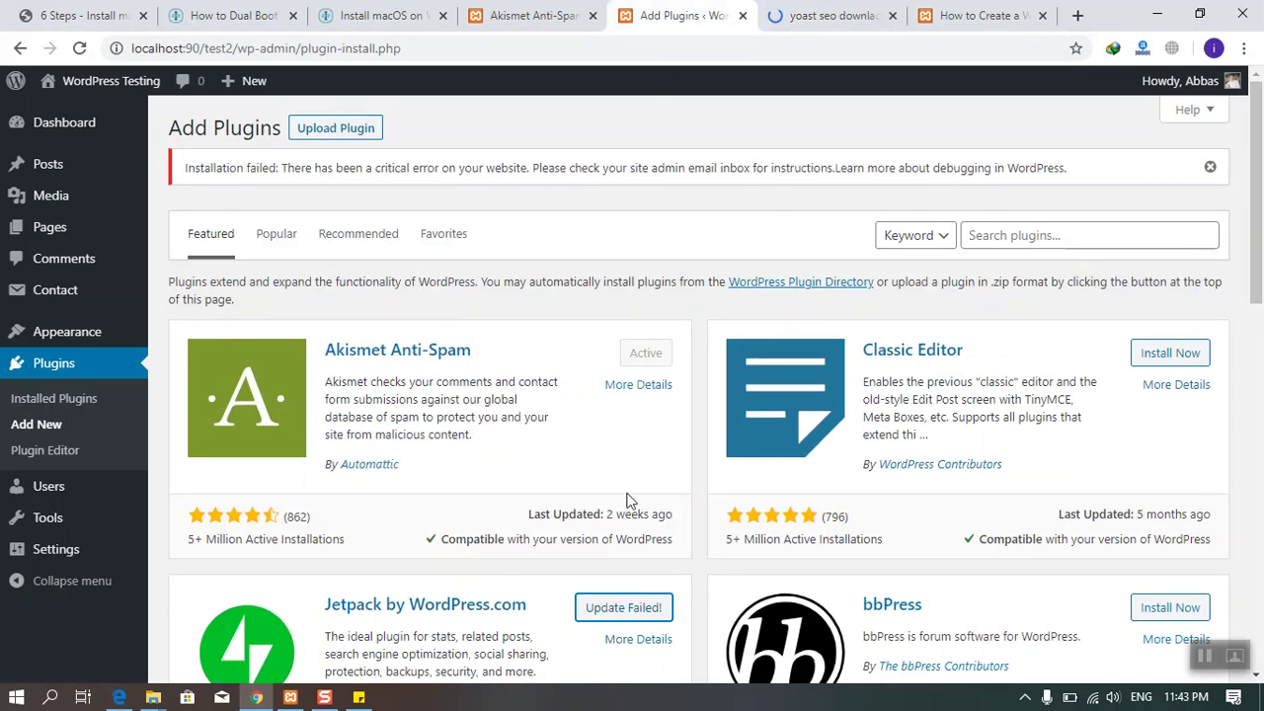
key("ctrl+Tab")
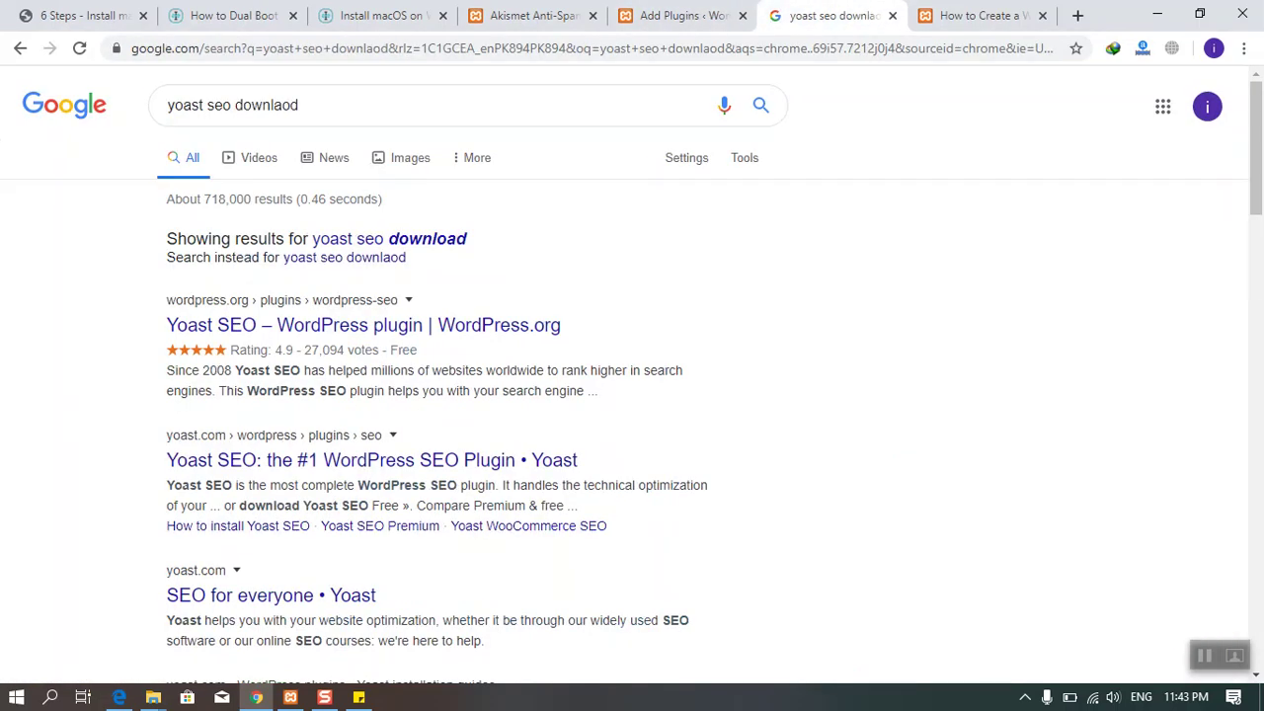
Step: Open the Yoast SEO plugin page on WordPress.org in a new tab and download wordpress-seo.13.3.zip
middle_click(423, 326)
left_click(855, 16)
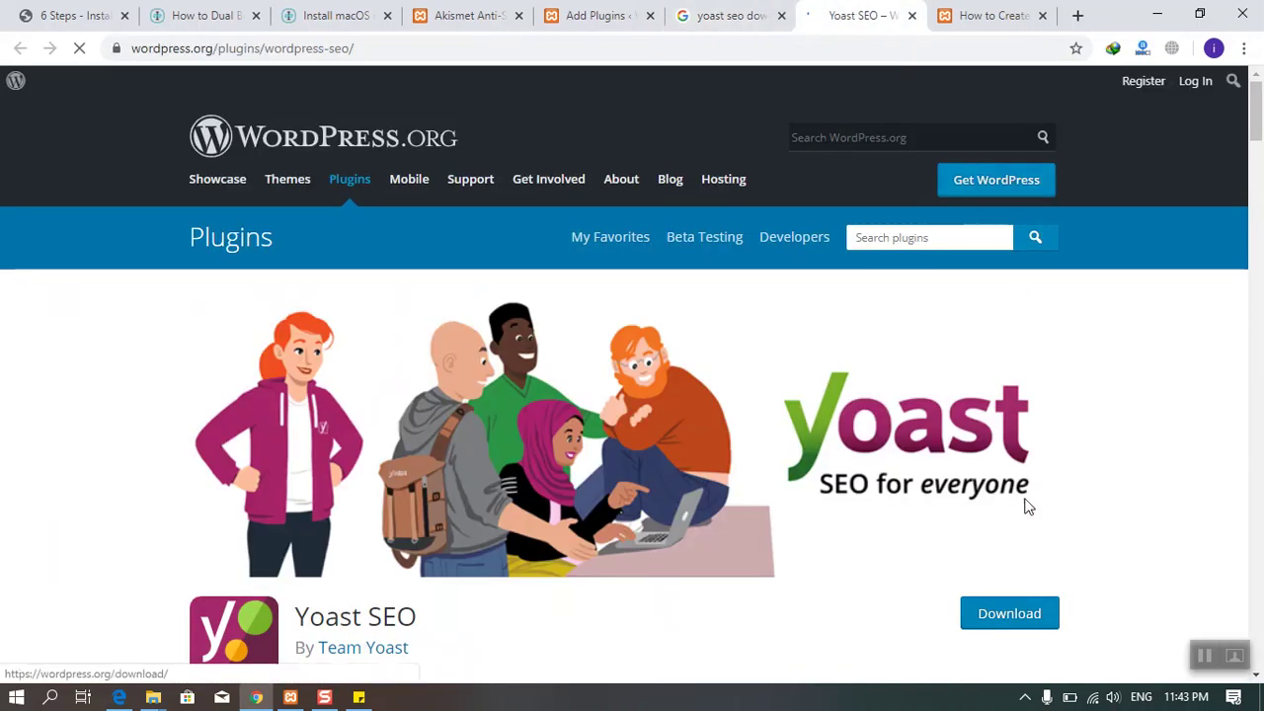
left_click(1008, 620)
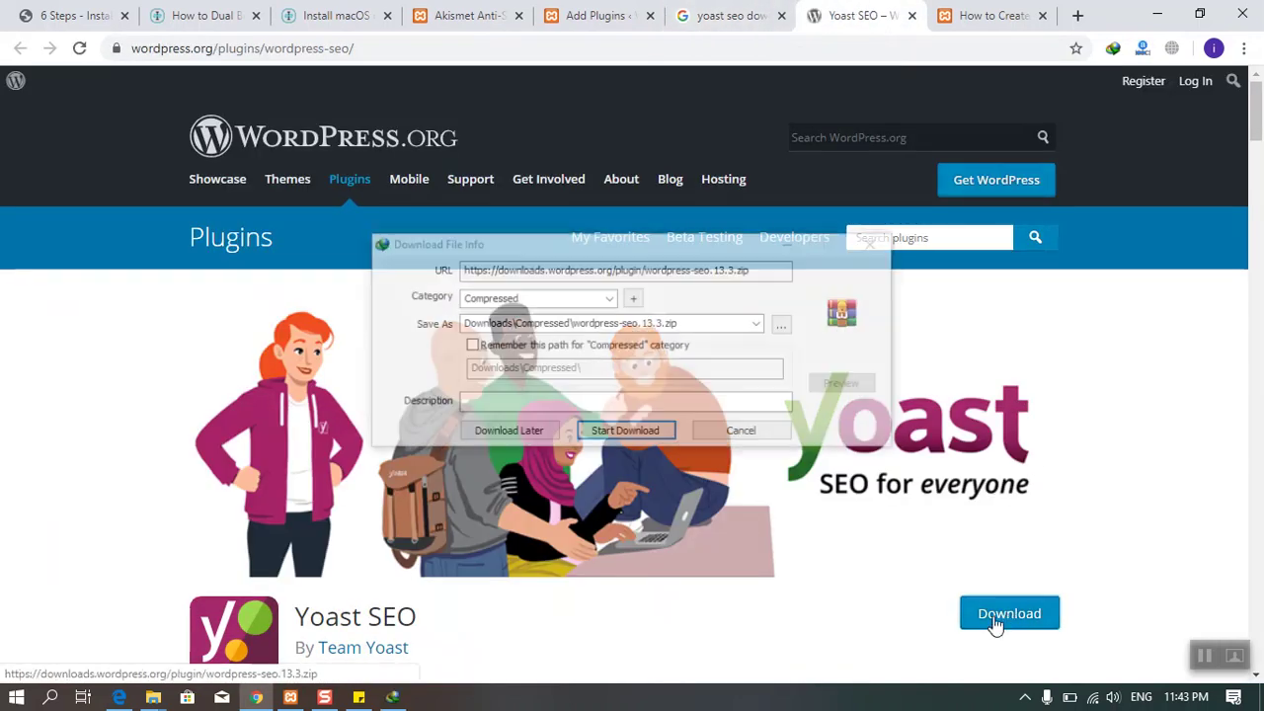
left_click(612, 434)
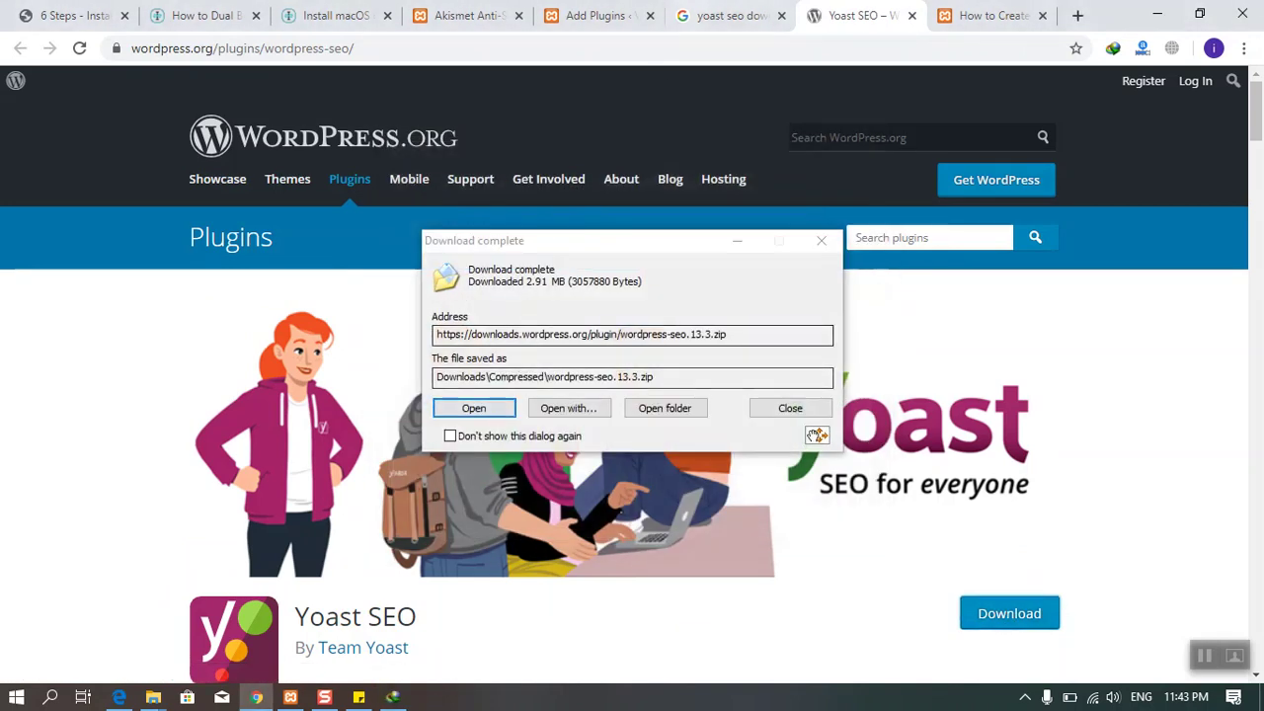
Step: Search Google for "jetpack downlaod", open the WordPress.org Jetpack plugin page and close the Yoast SEO tab
left_click(731, 15)
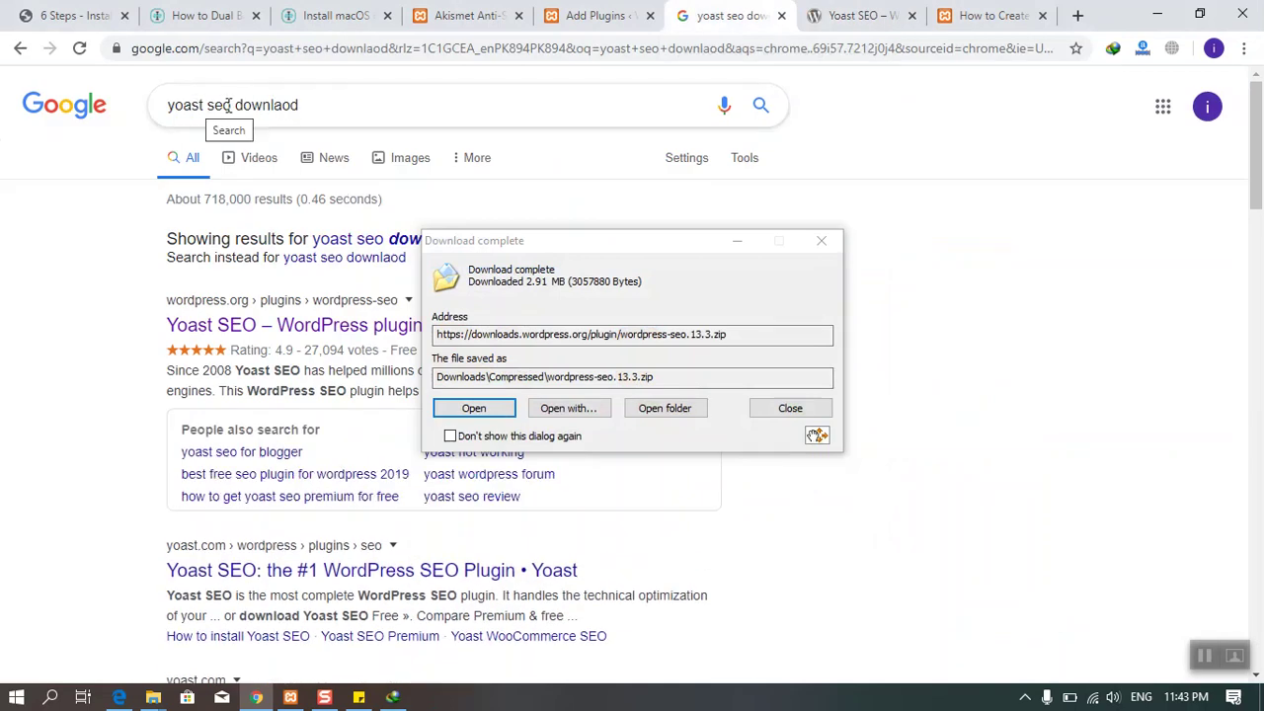
left_click_drag(228, 105, 148, 105)
type("jetp")
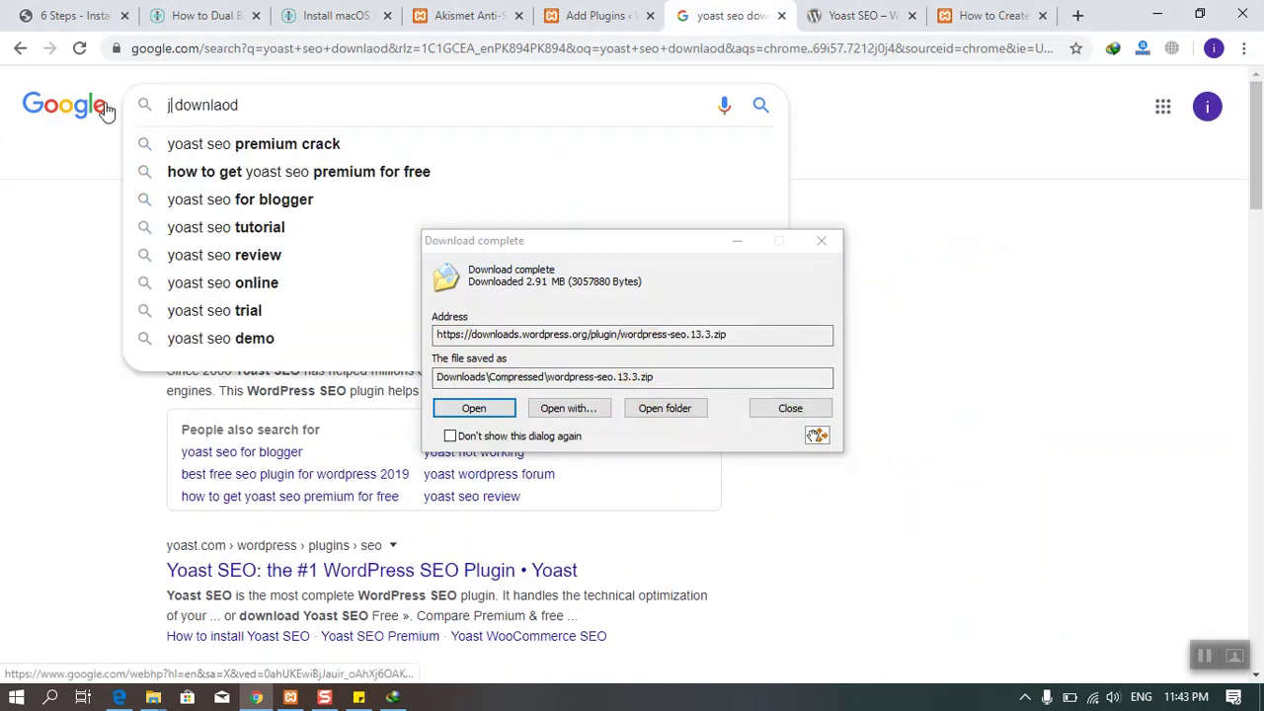
type("ack")
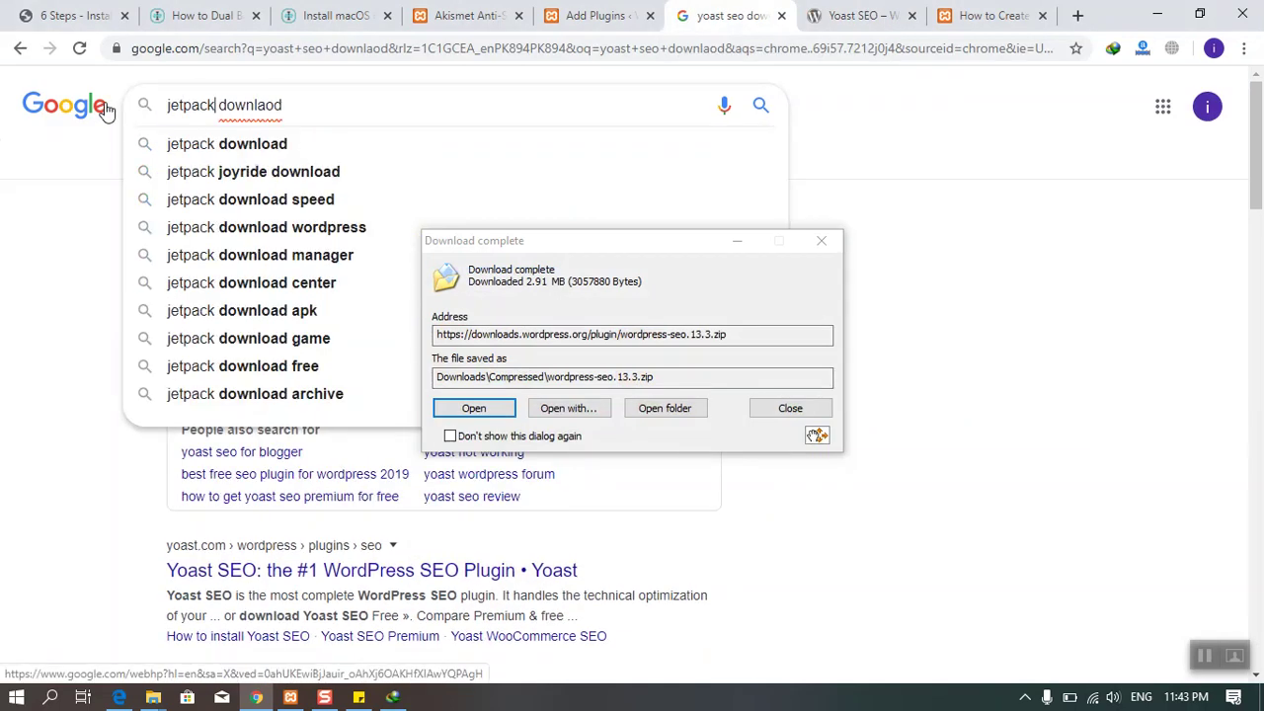
key("Return")
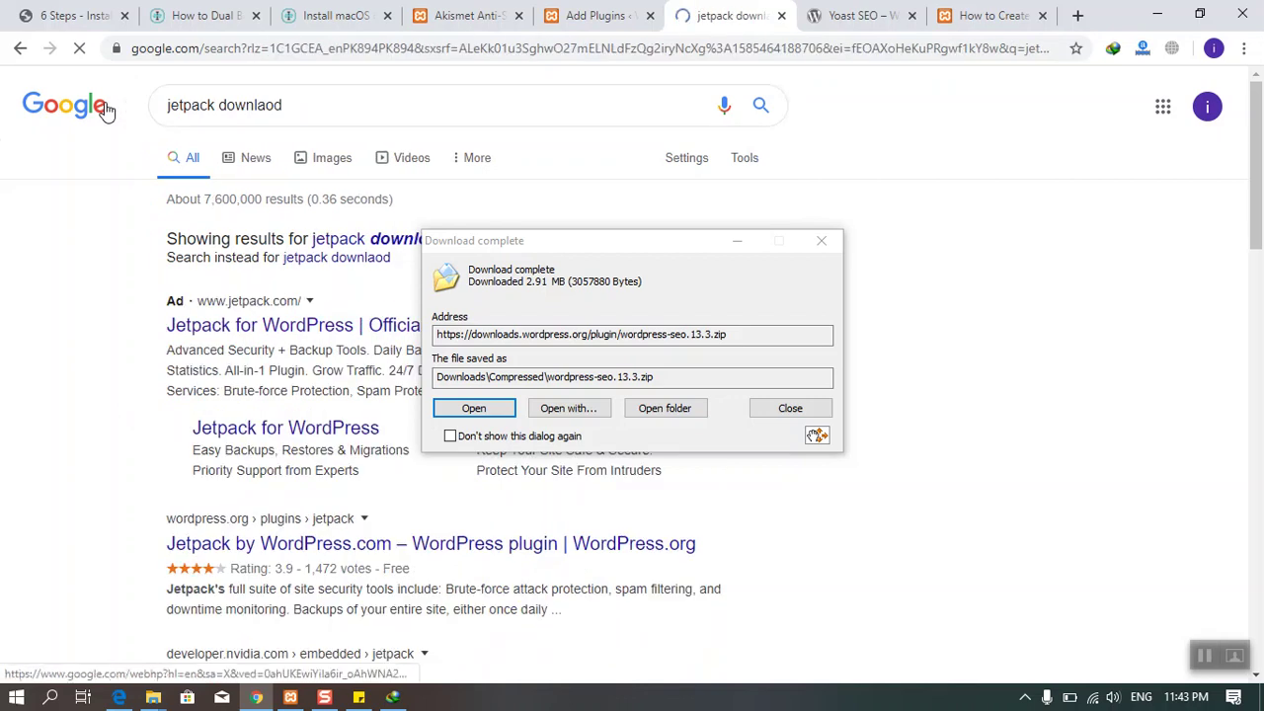
left_click(229, 554)
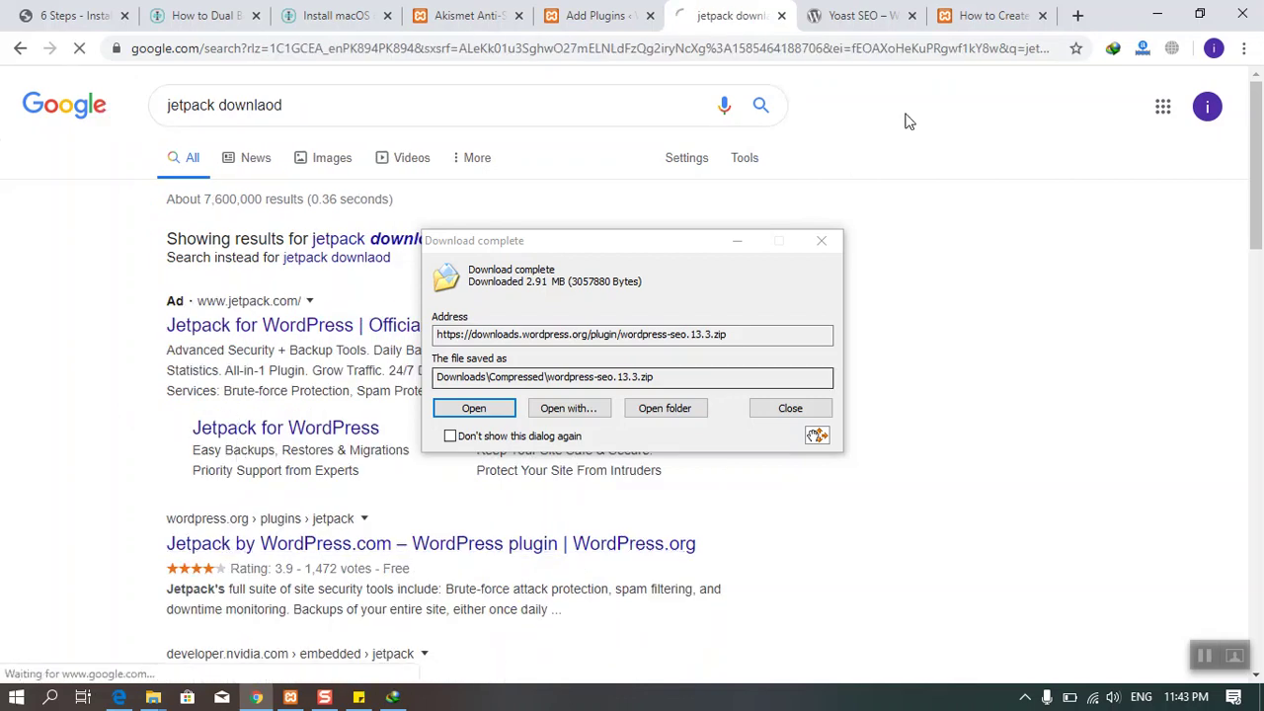
left_click(915, 31)
left_click(912, 17)
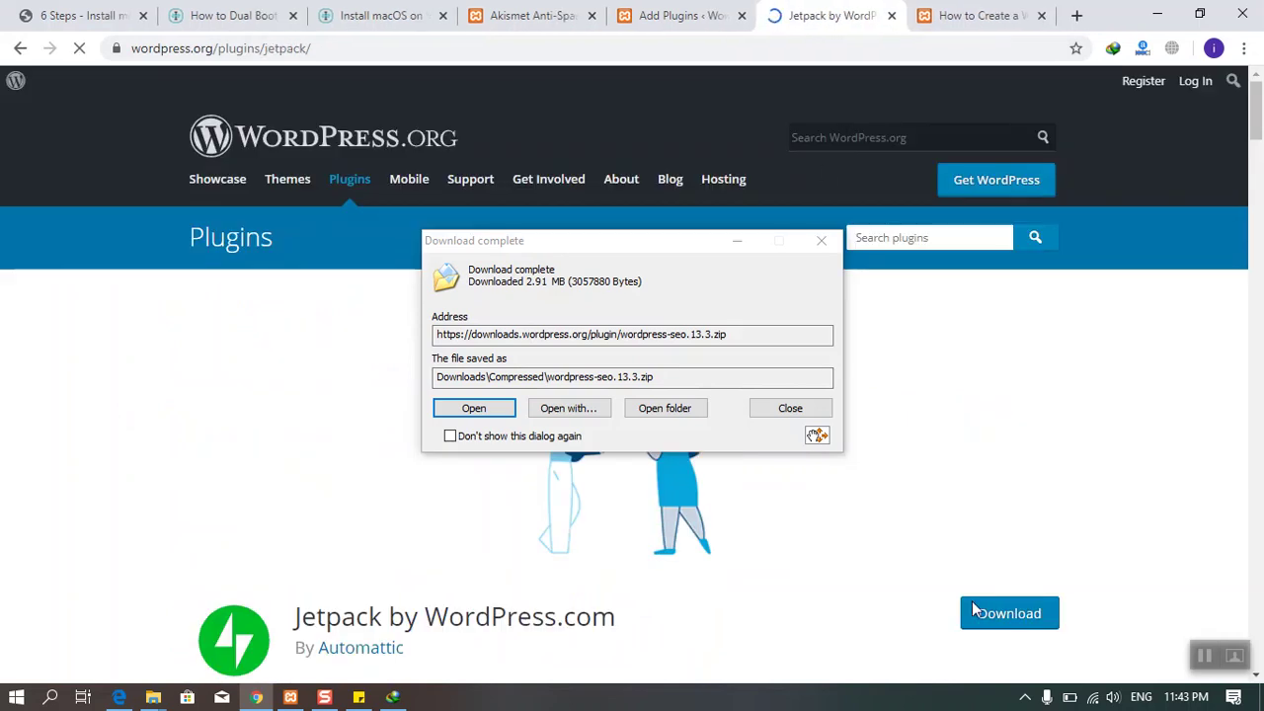
Step: Download jetpack.8.3.zip, dismiss the Yoast download notice and locate both plugin archives in the Compressed downloads folder
left_click(1022, 622)
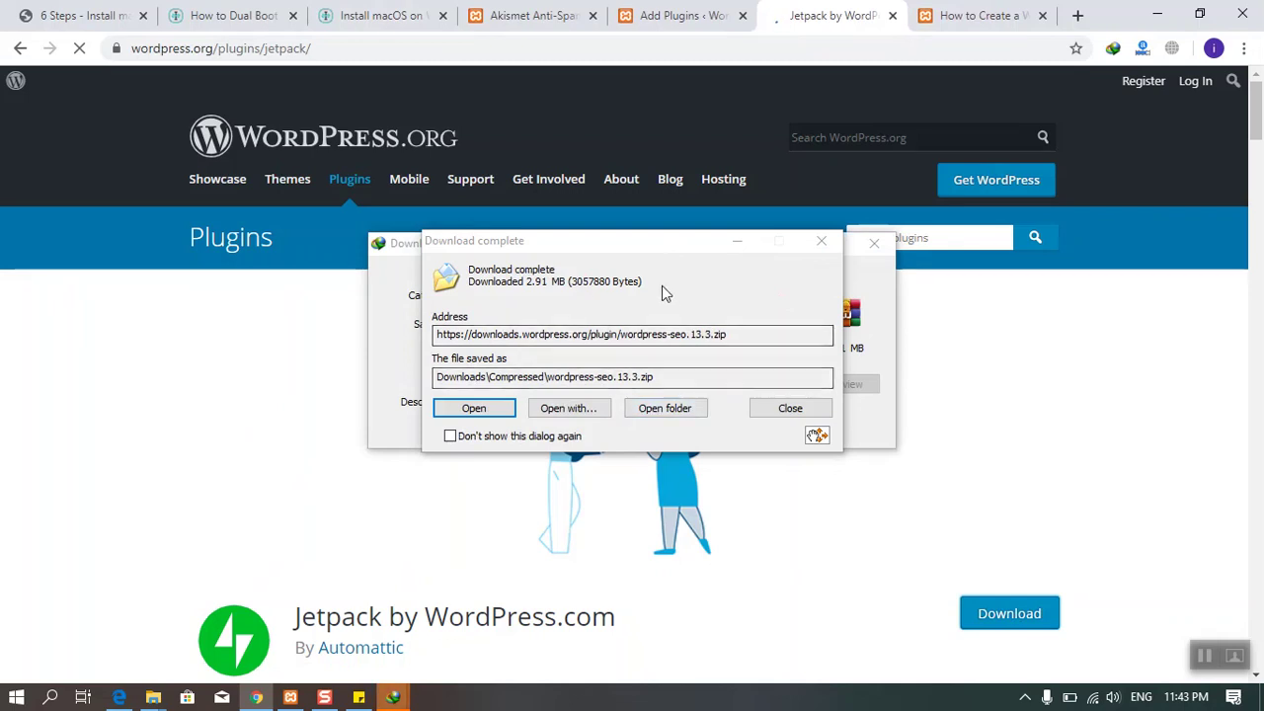
left_click_drag(639, 243, 663, 51)
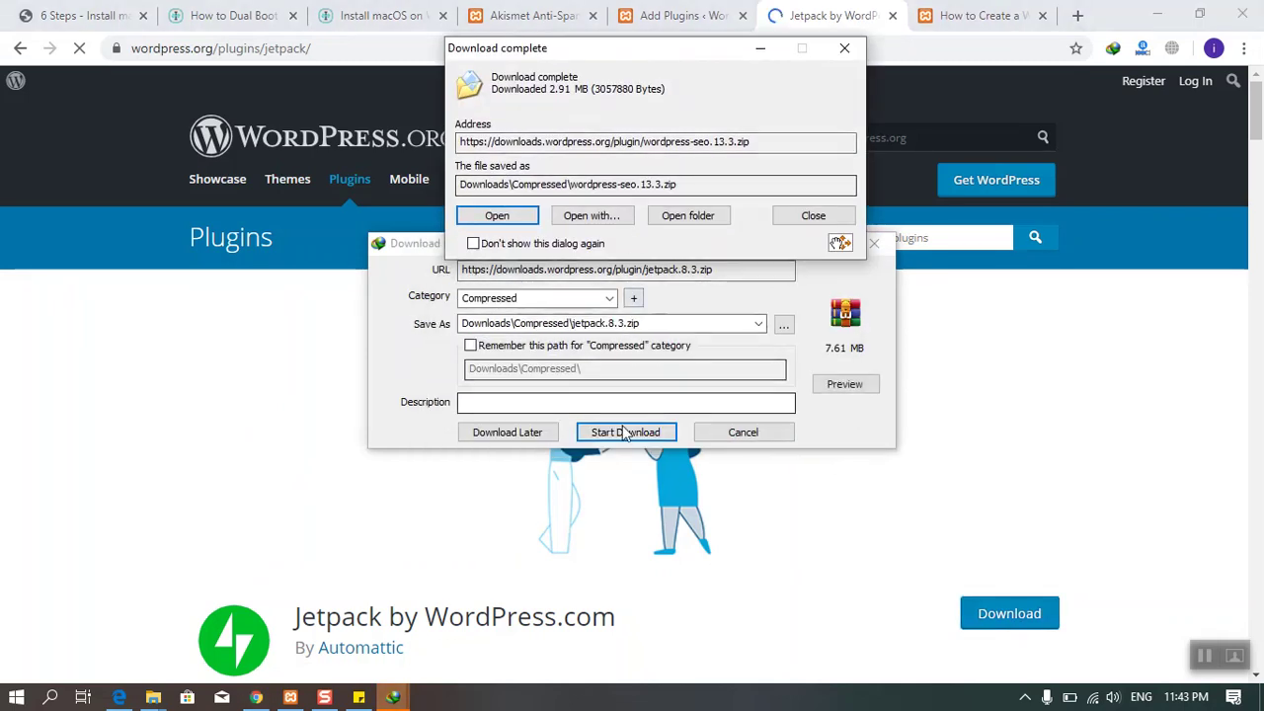
left_click(615, 431)
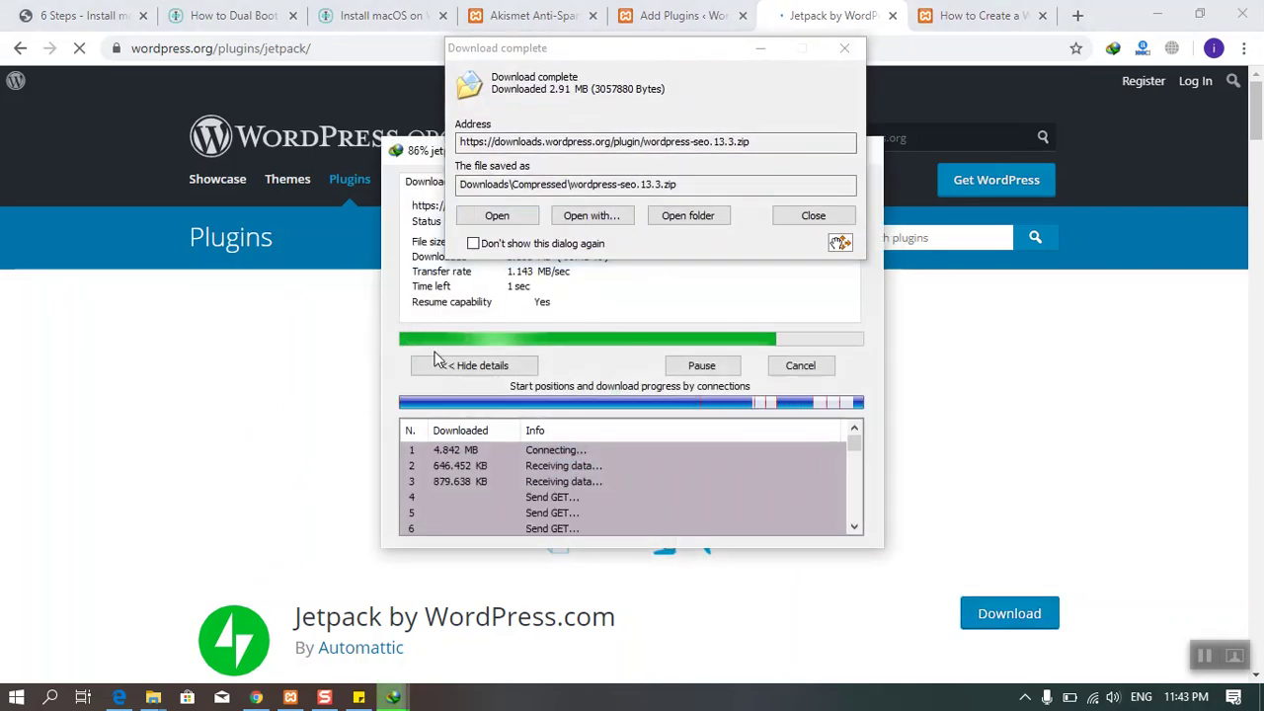
left_click(844, 47)
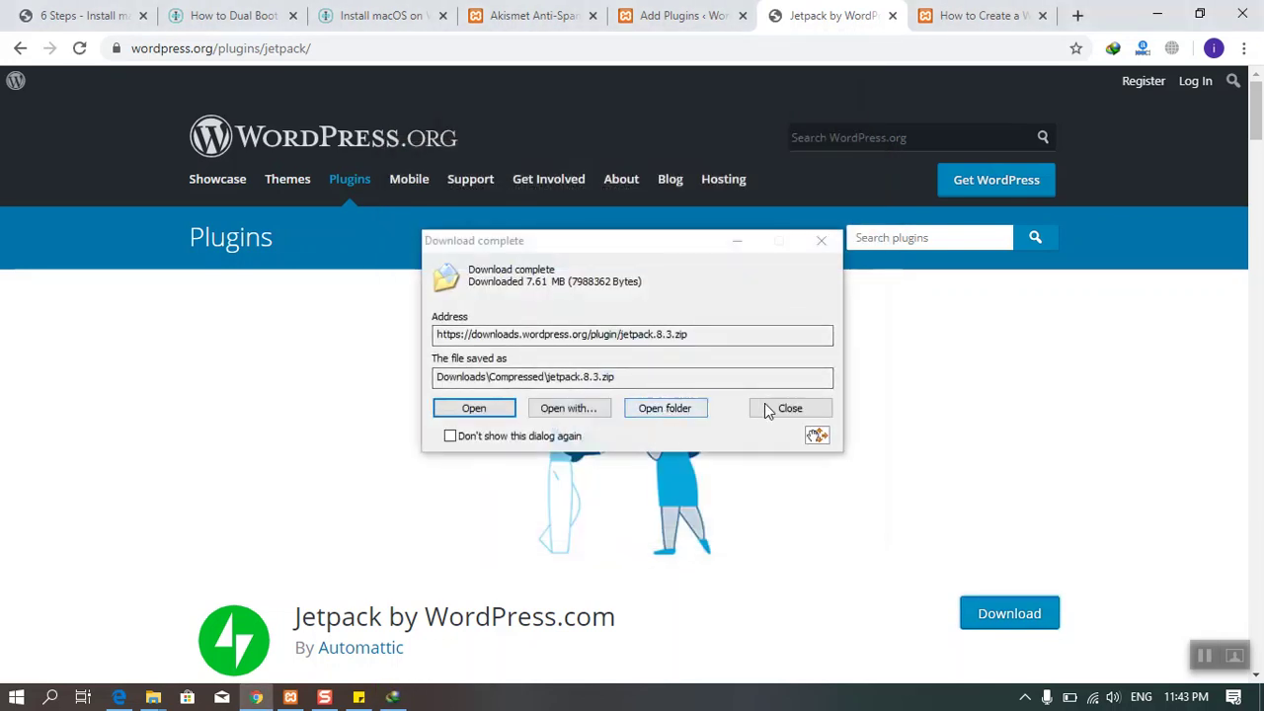
left_click(659, 409)
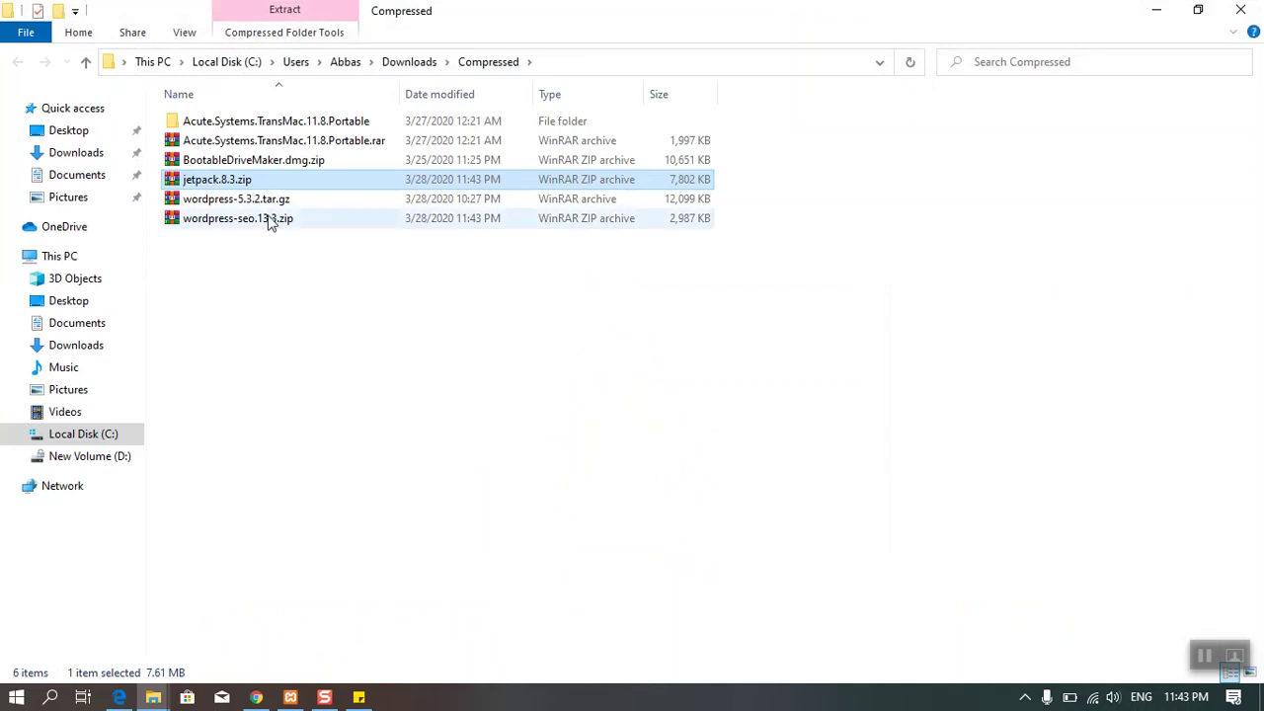
left_click(209, 219)
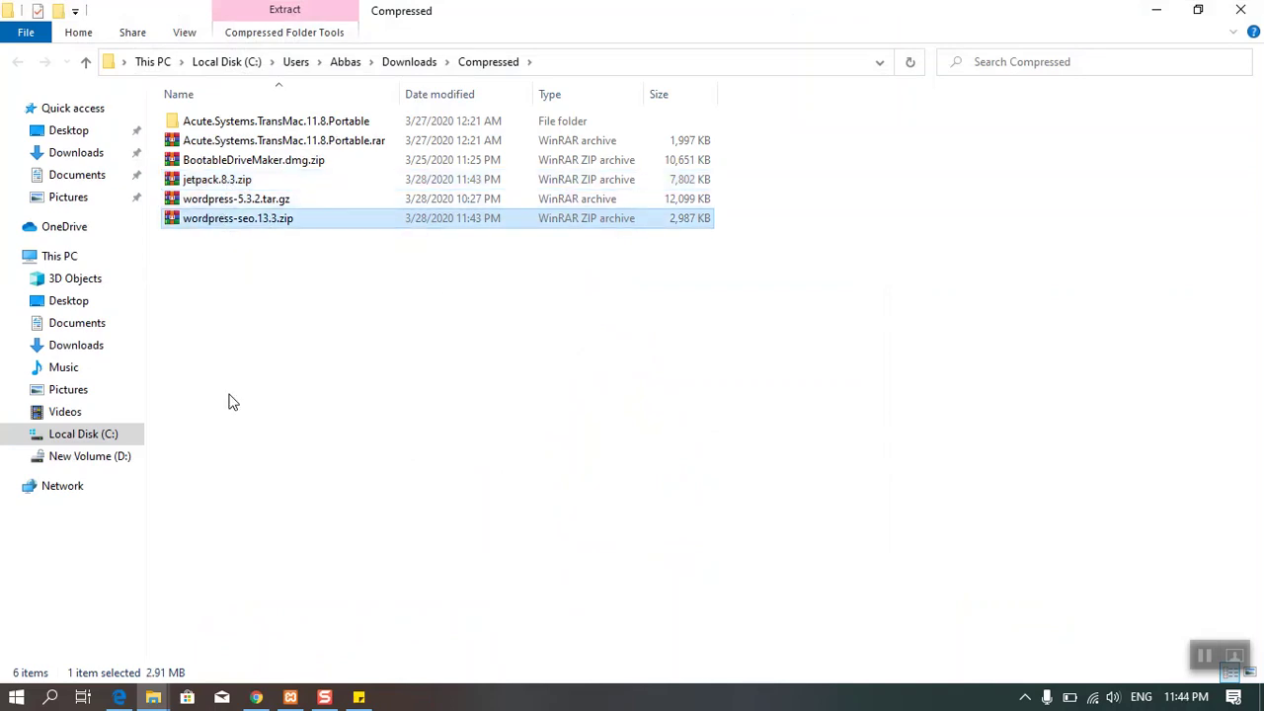
Step: Switch to the Add Plugins page in Chrome, try to install Jetpack by uploading jetpack.8.3.zip, and return to the page
left_click(255, 697)
left_click(681, 14)
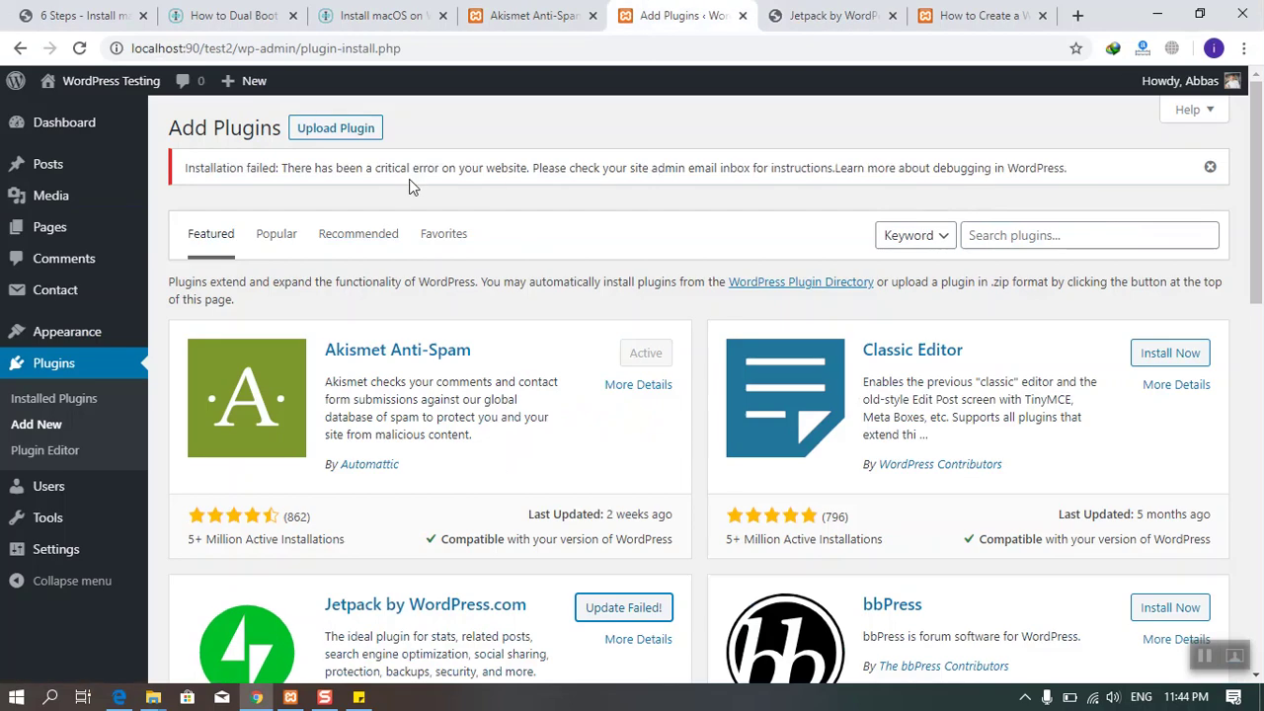
left_click(58, 428)
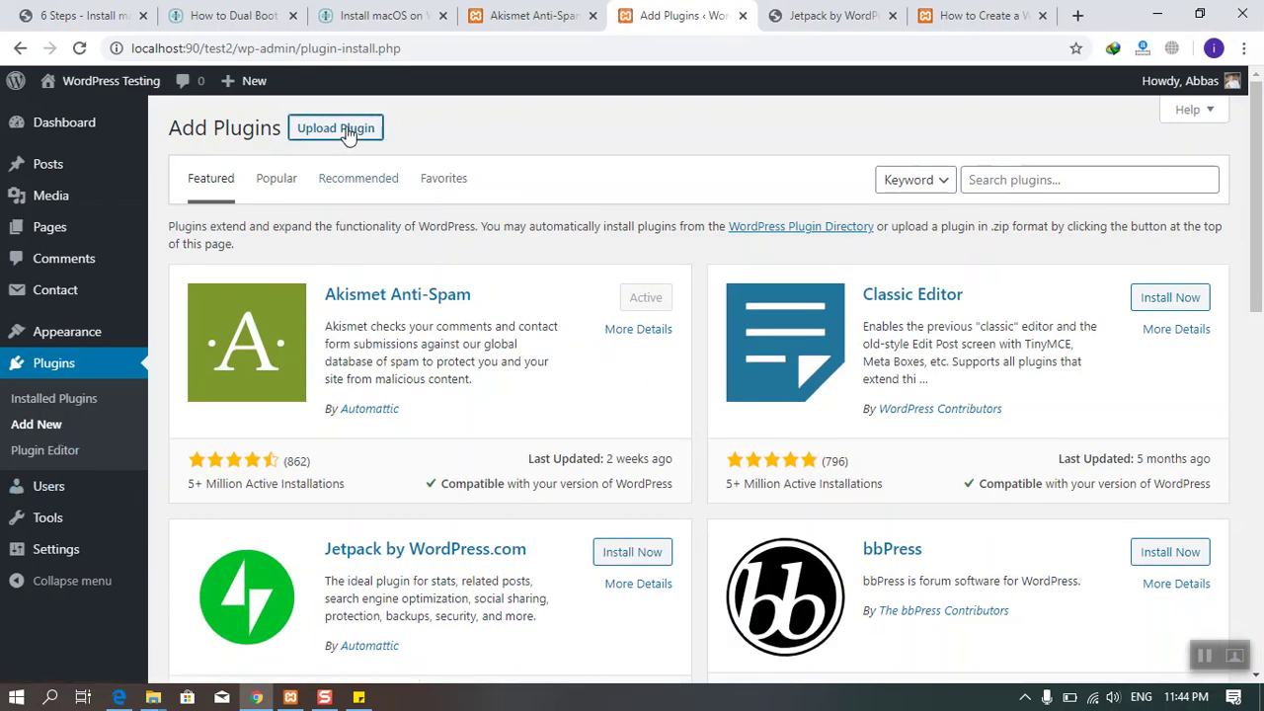
left_click(347, 136)
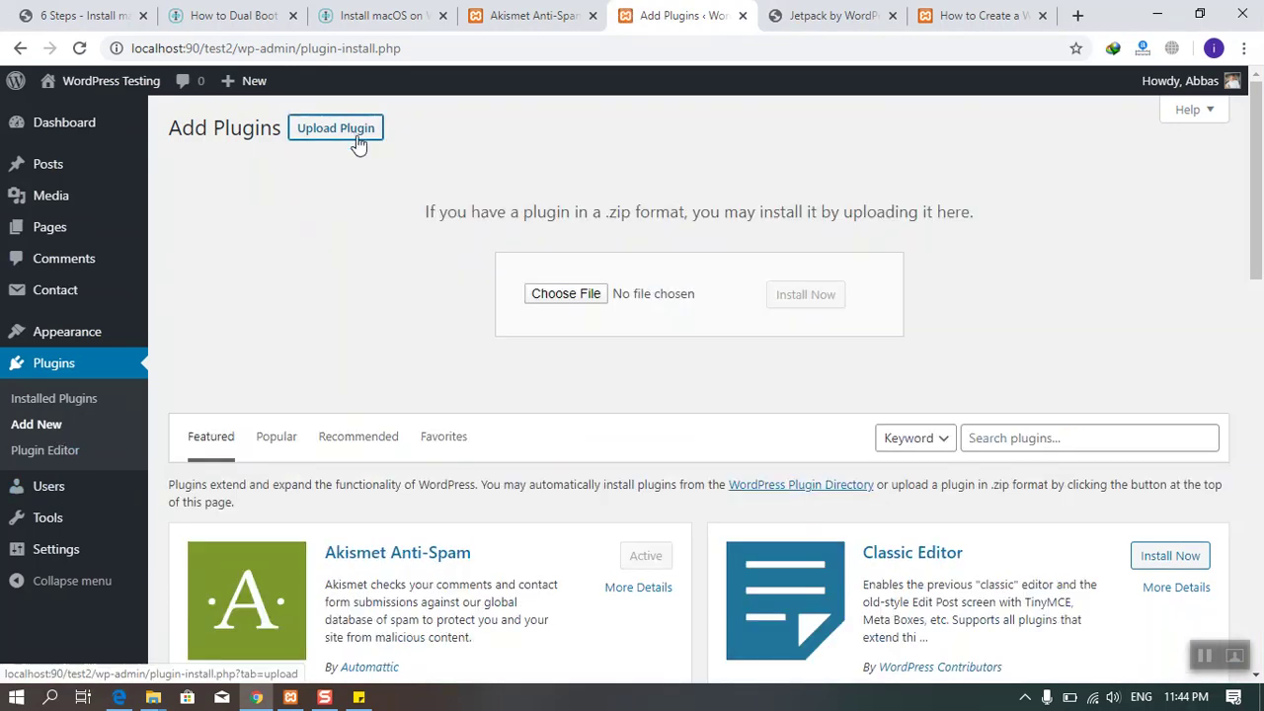
left_click(551, 300)
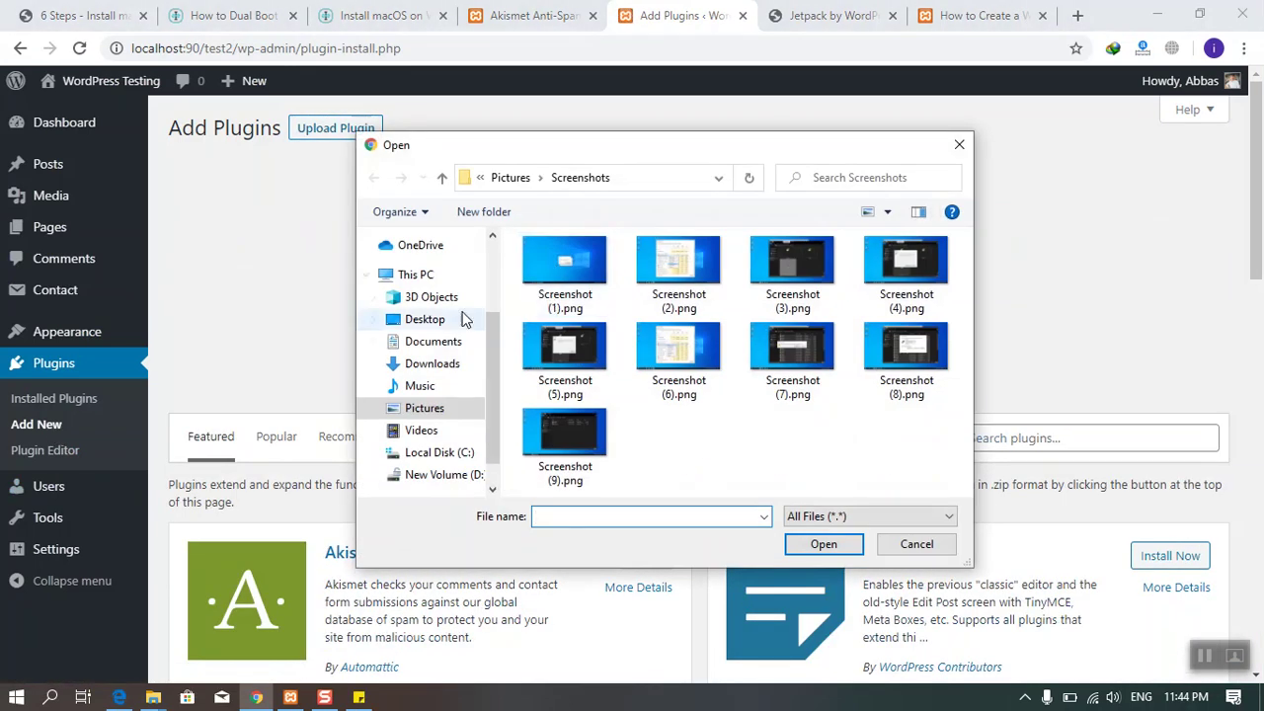
left_click(418, 367)
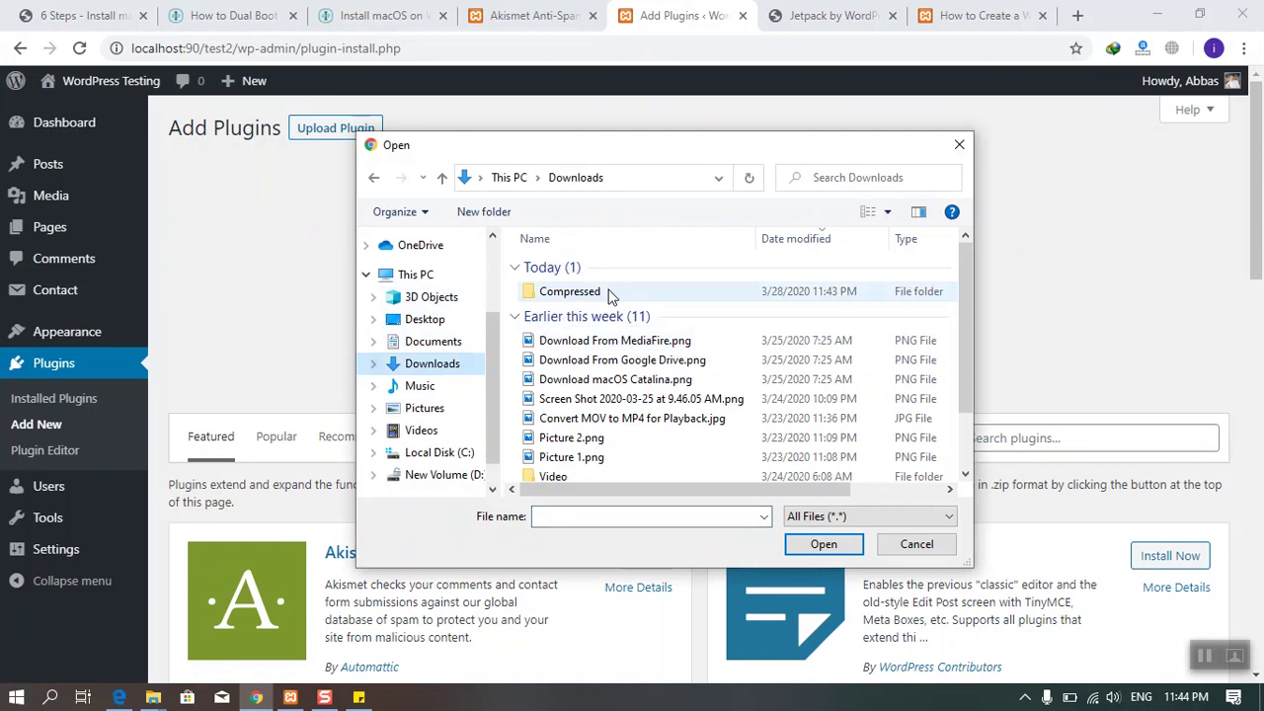
double_click(606, 292)
double_click(584, 324)
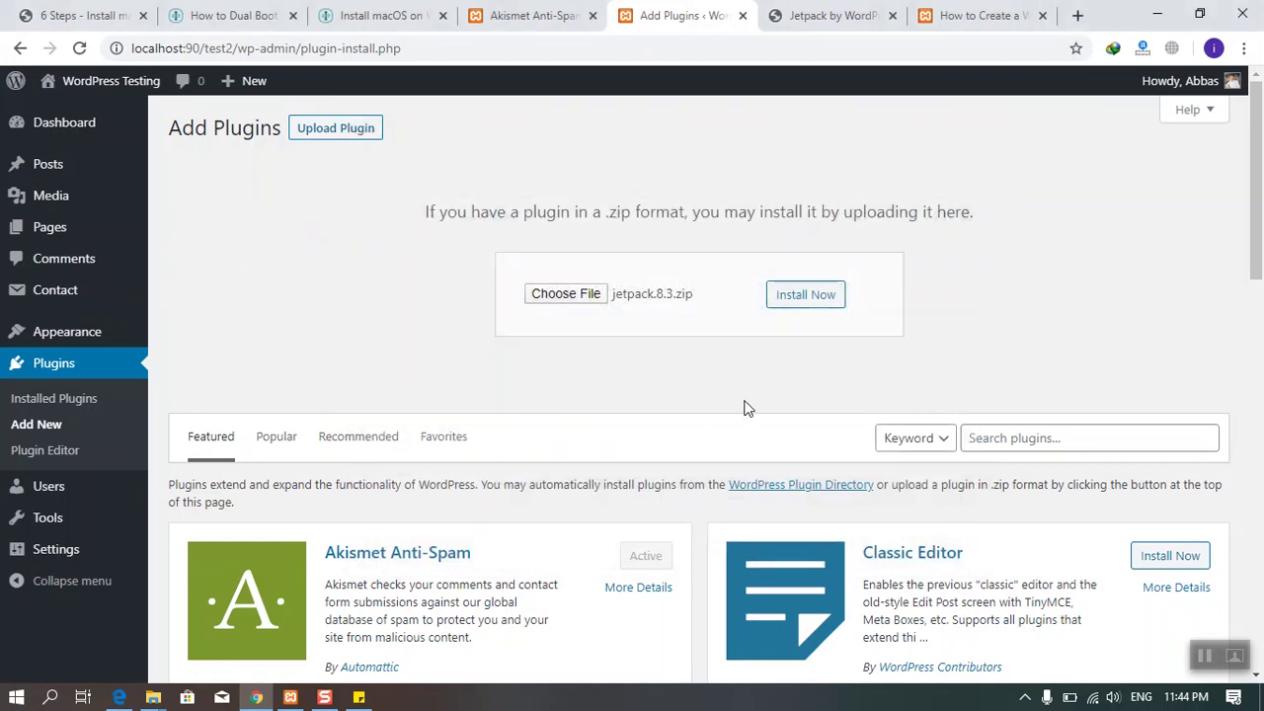
left_click(817, 305)
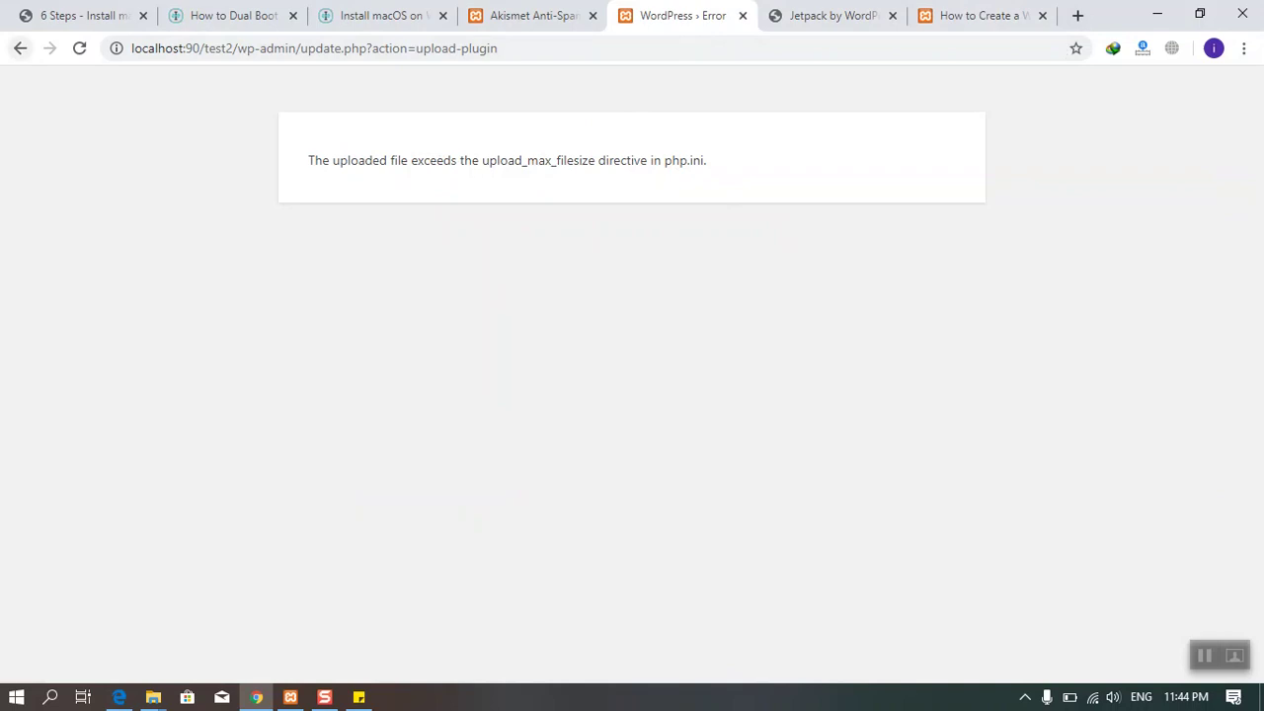
left_click(20, 48)
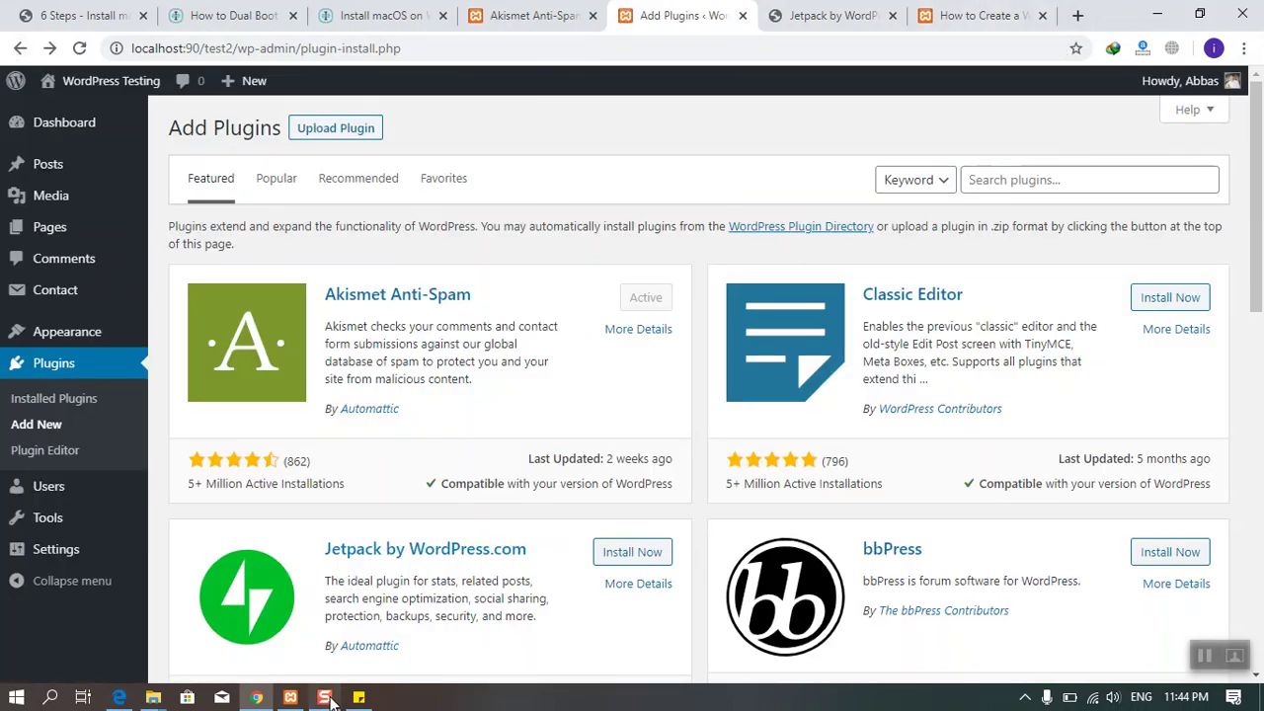
left_click(290, 696)
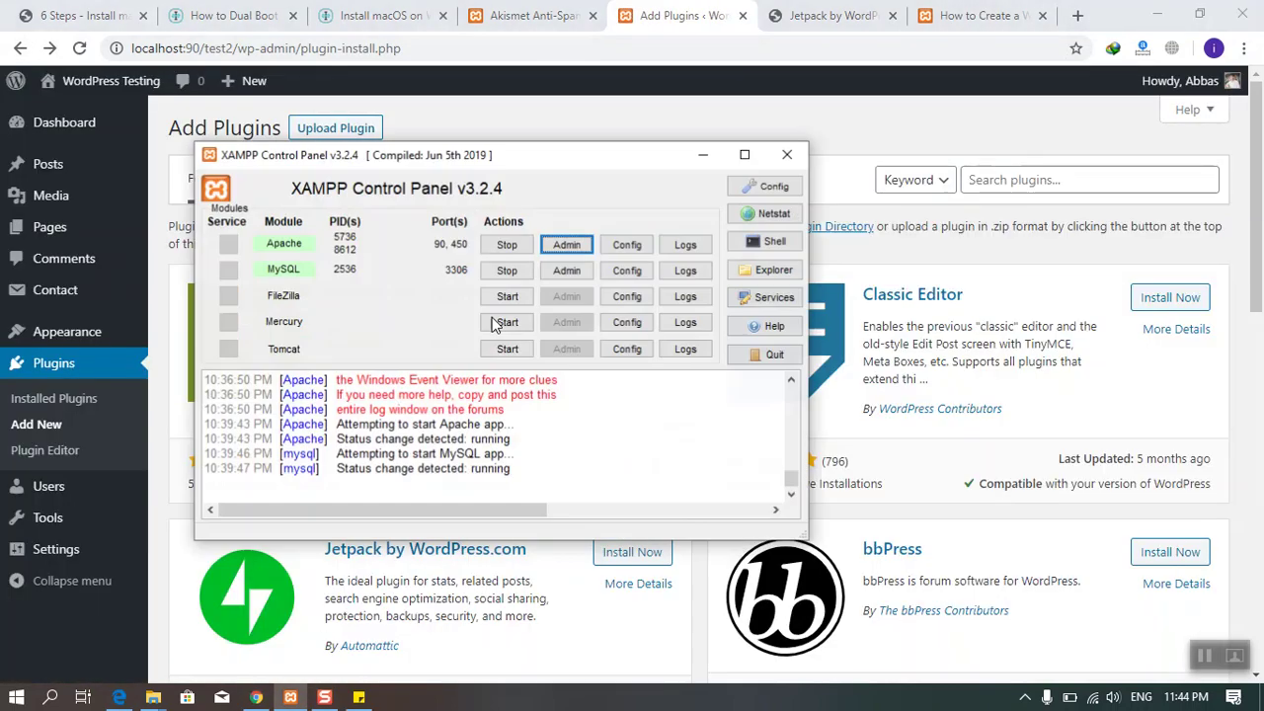
left_click(614, 250)
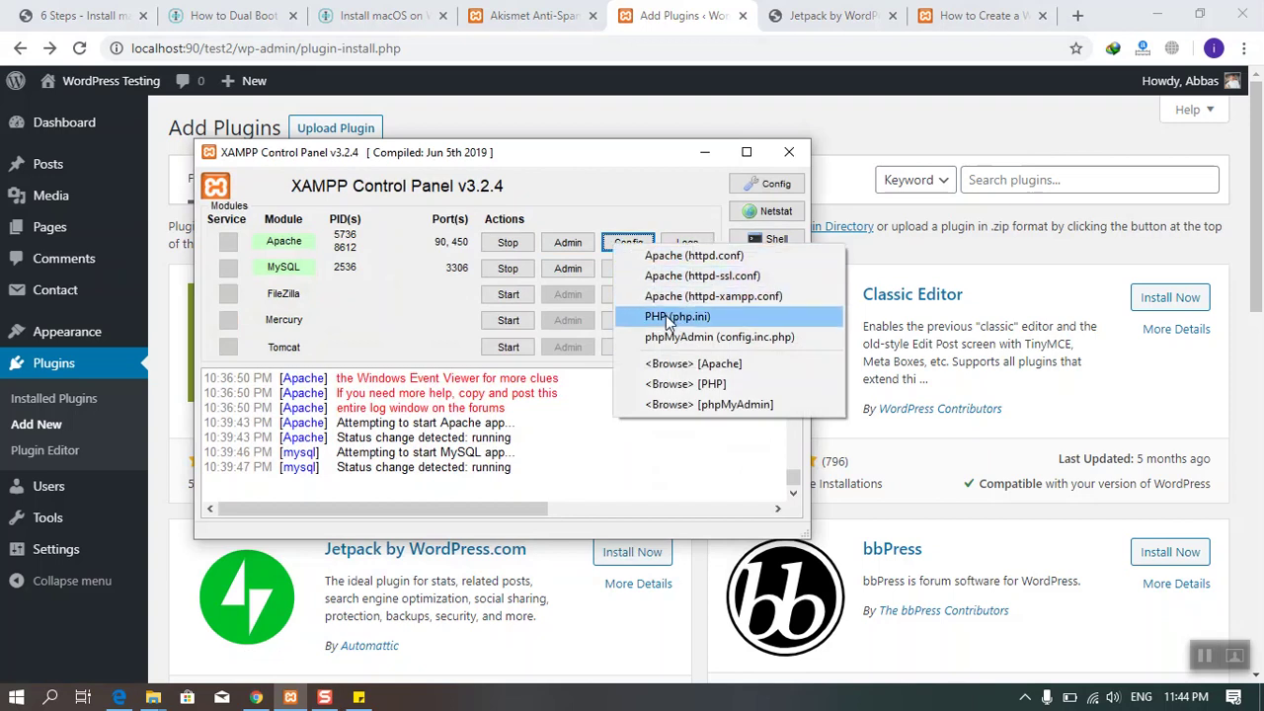
left_click(693, 54)
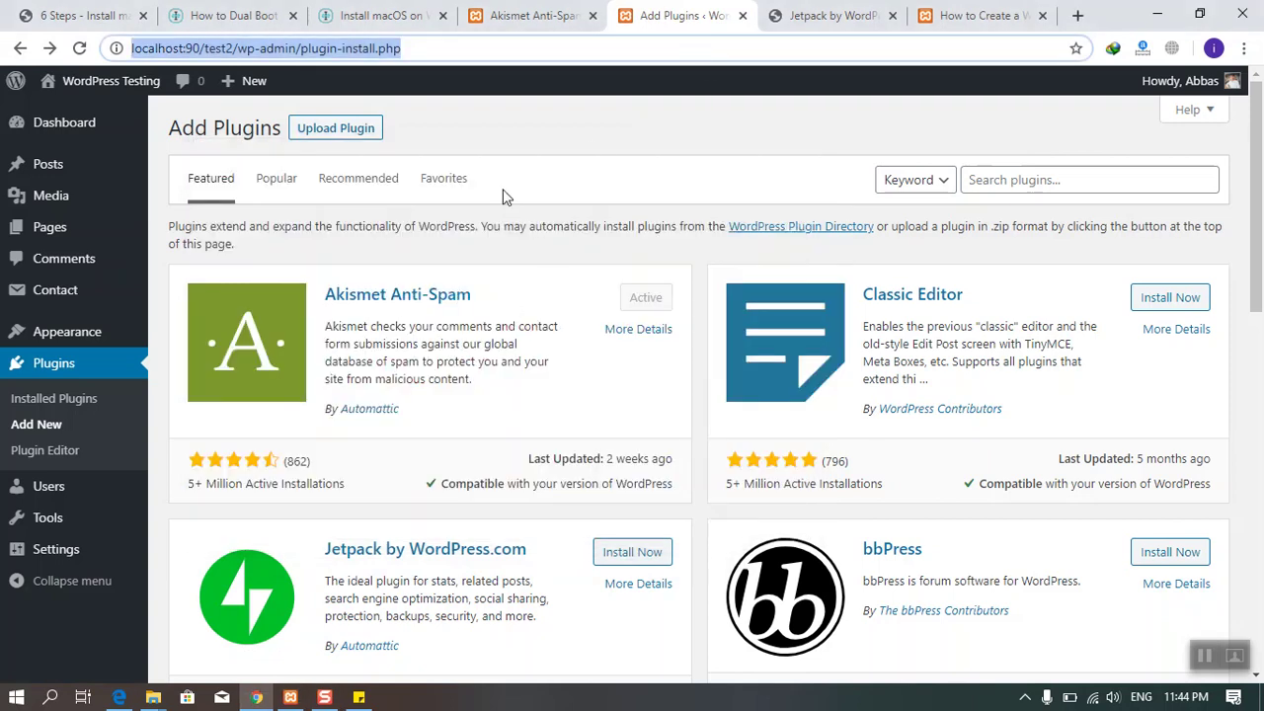
Step: Retry installing Jetpack by uploading jetpack.8.3.zip from the Compressed folder
left_click(340, 128)
left_click(550, 294)
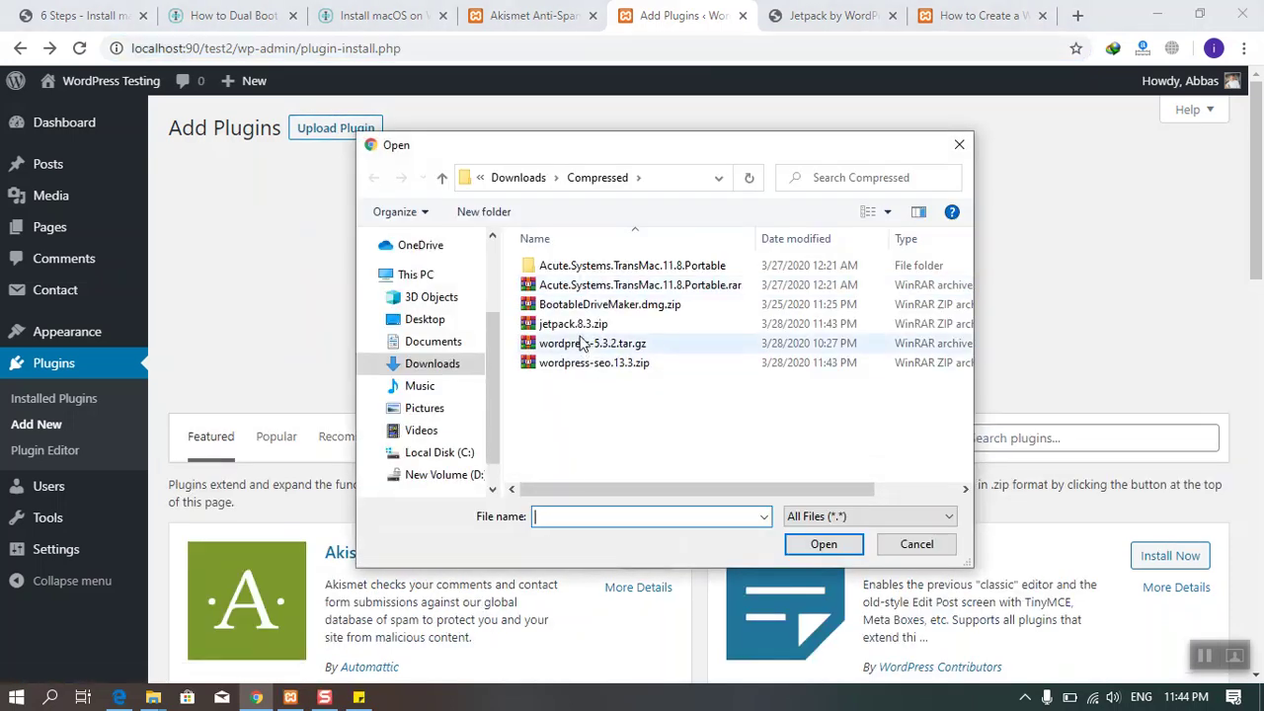
double_click(572, 324)
left_click(788, 306)
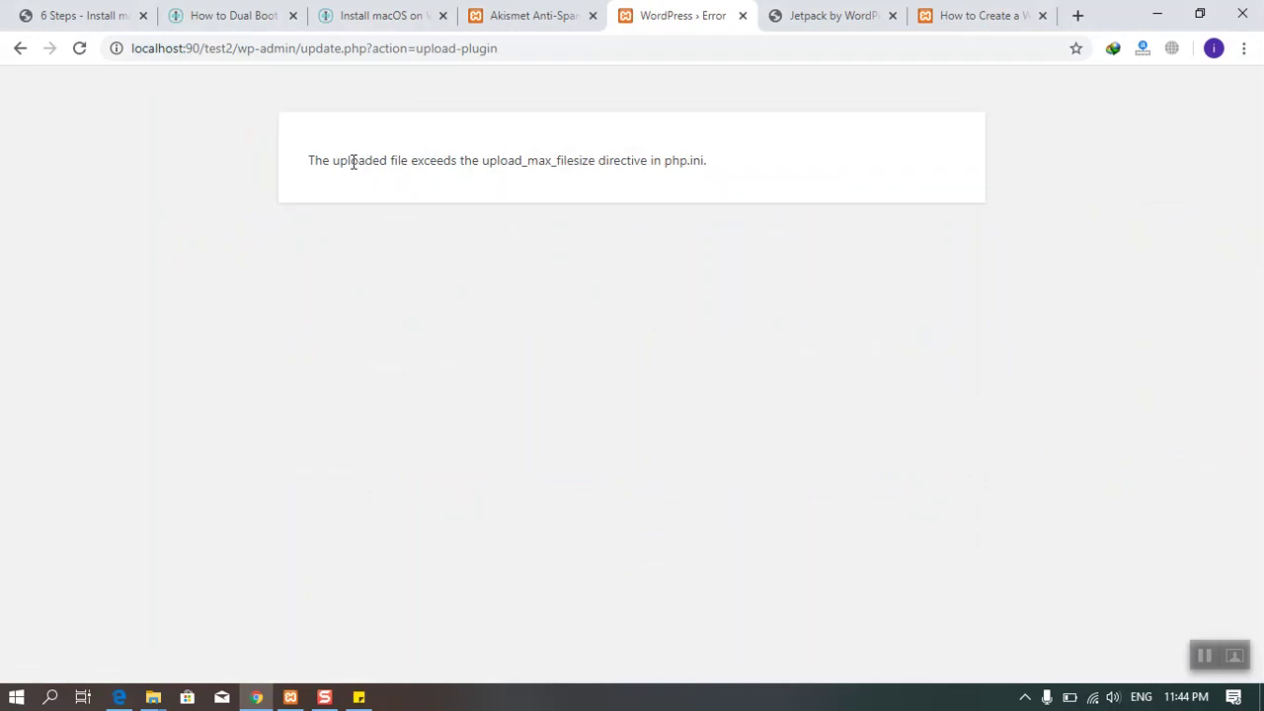
Step: Copy the directive name upload_max_filesize from the upload error message
triple_click(355, 162)
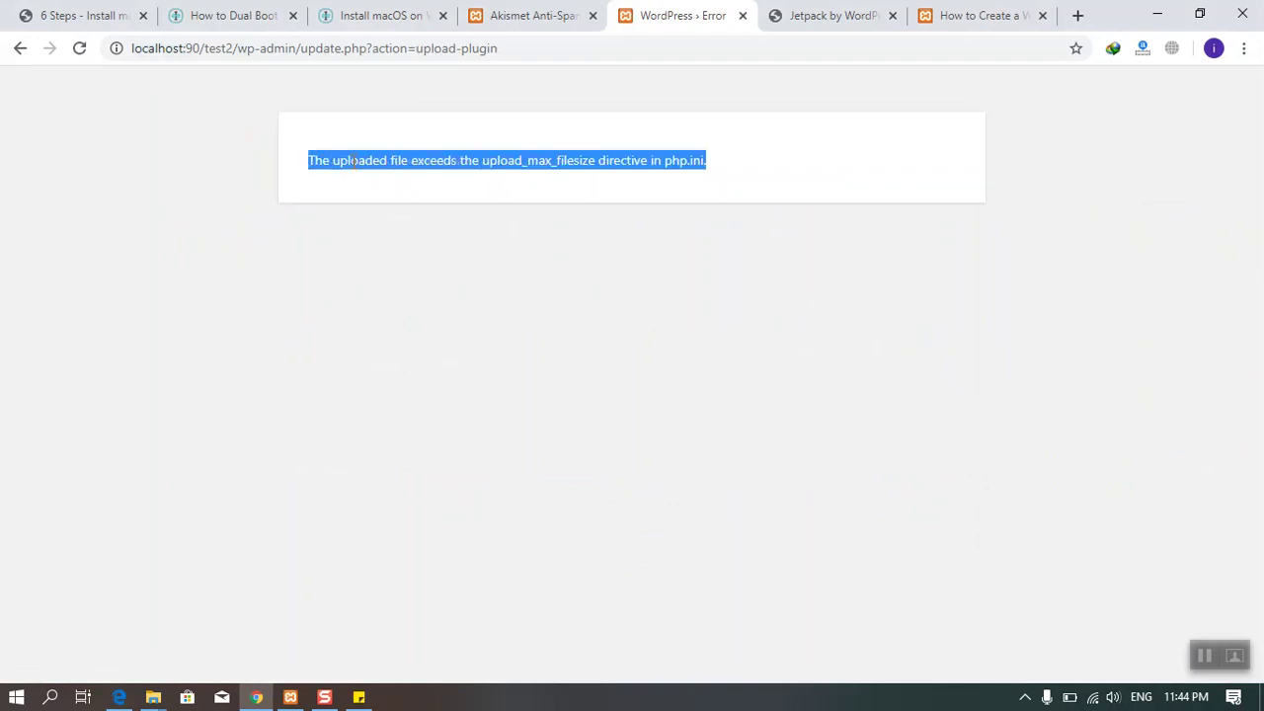
left_click(477, 166)
left_click_drag(481, 161, 581, 162)
left_click(483, 168)
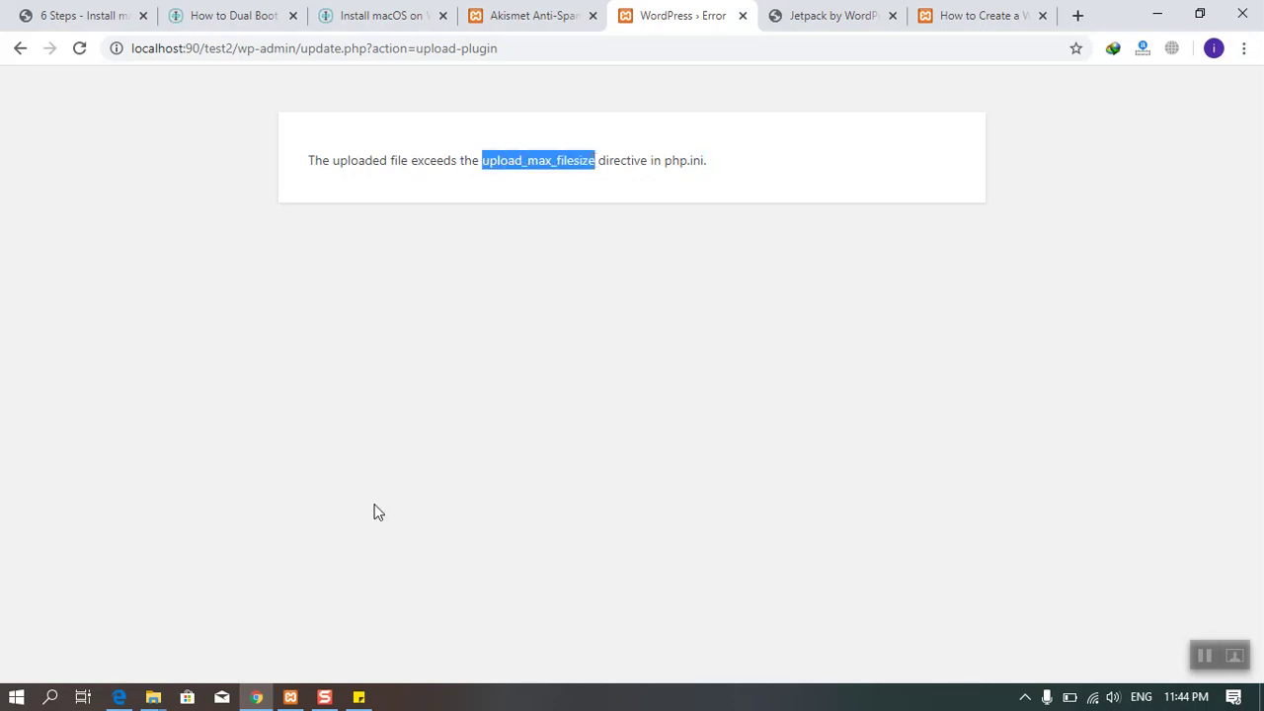
Step: Open Apache's httpd.conf from the XAMPP Control Panel, search it for upload_max_filesize, and close the file
left_click(290, 697)
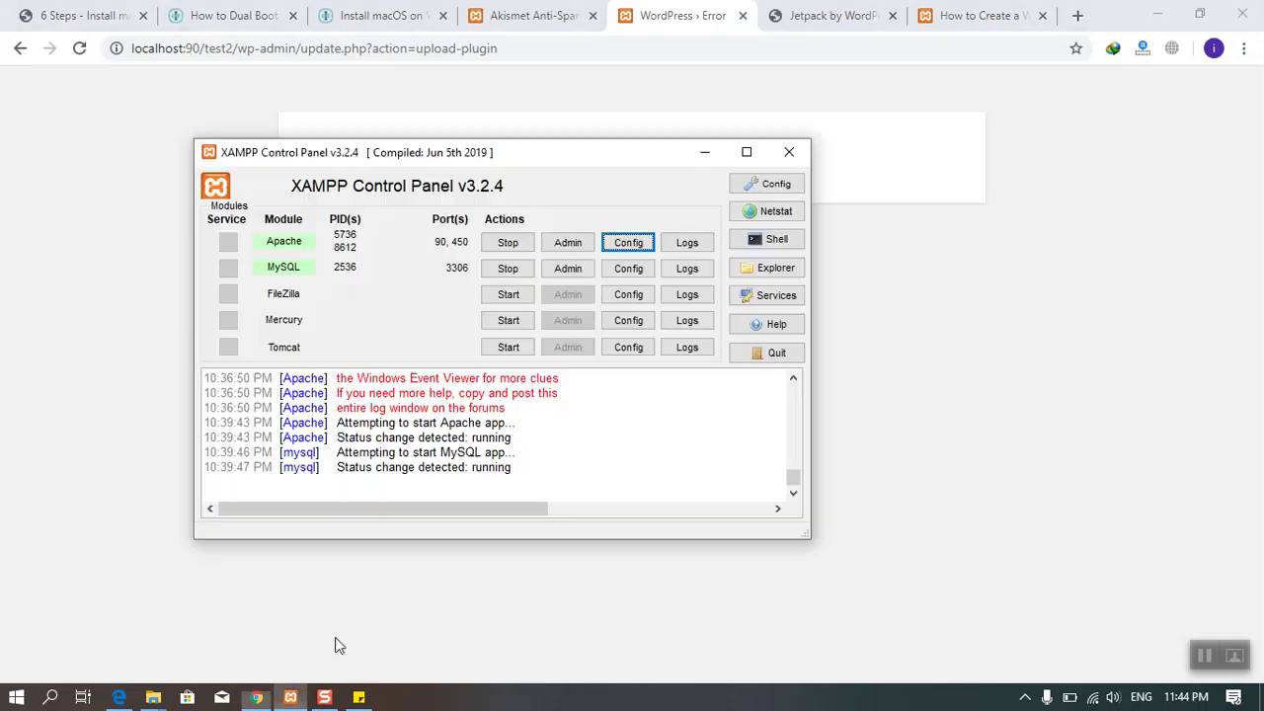
left_click(617, 242)
left_click(691, 254)
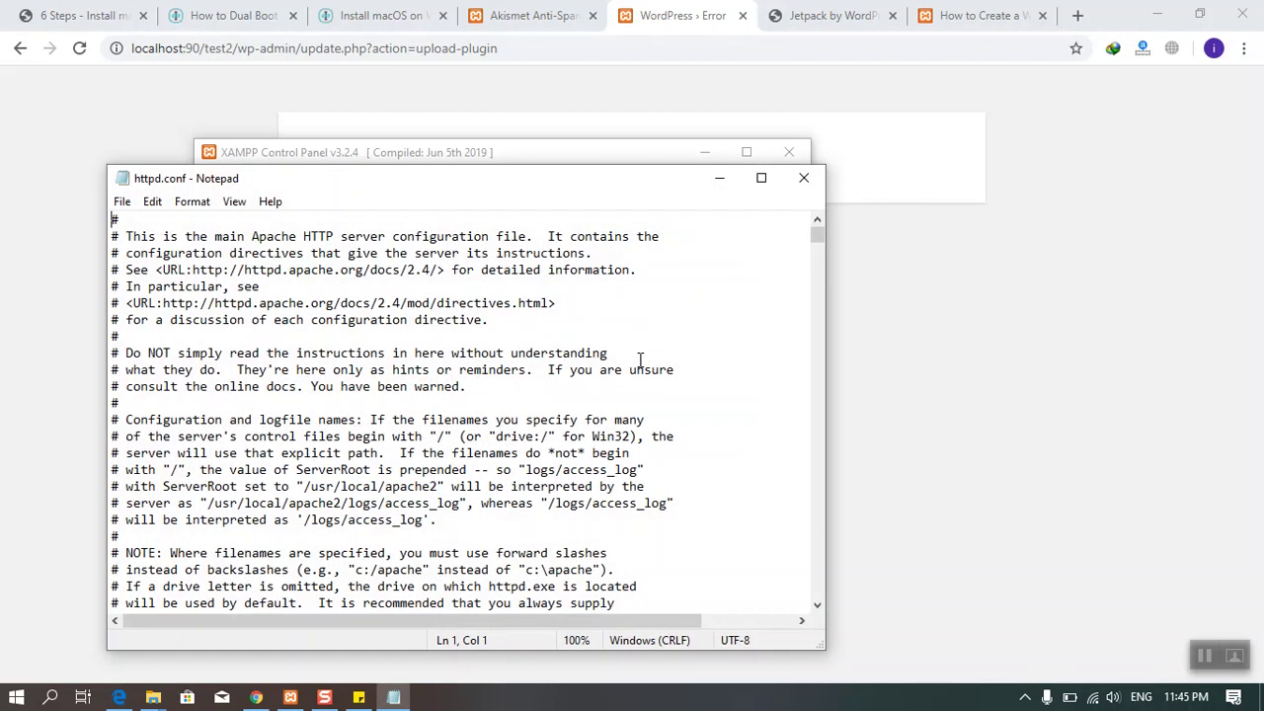
key("ctrl+f")
type("upload_max_filesize")
key("Return")
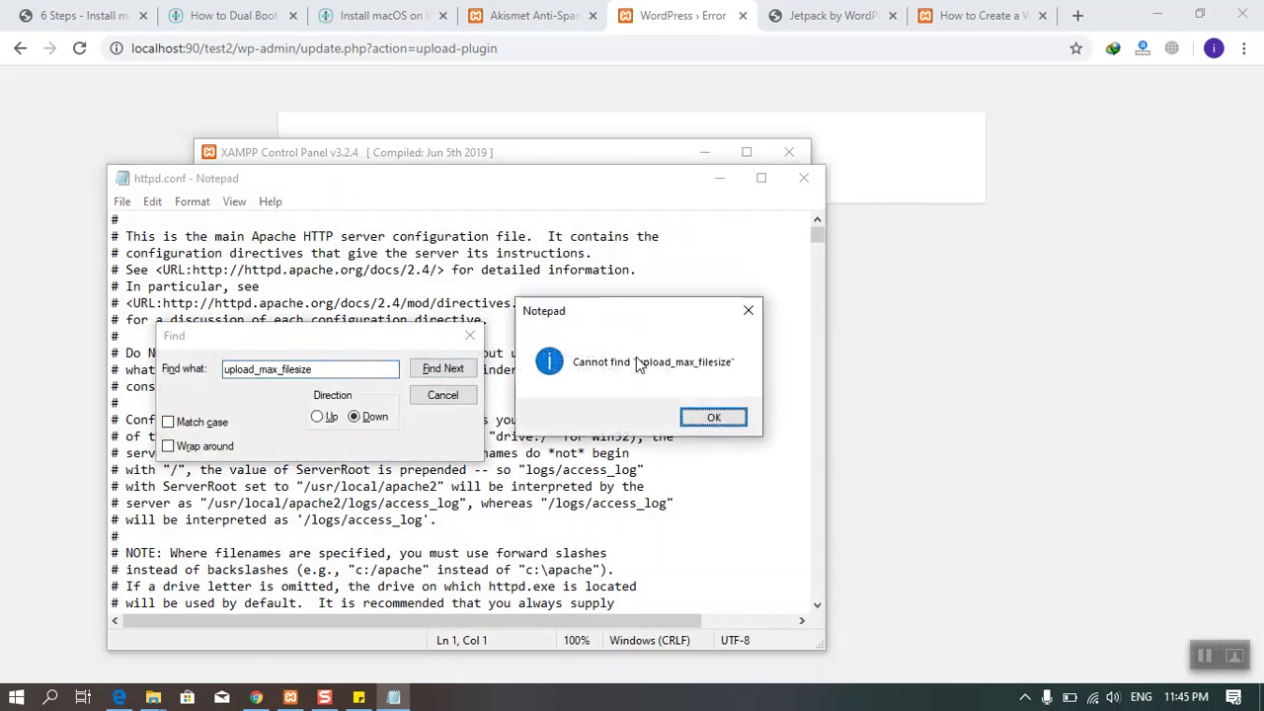
left_click(712, 417)
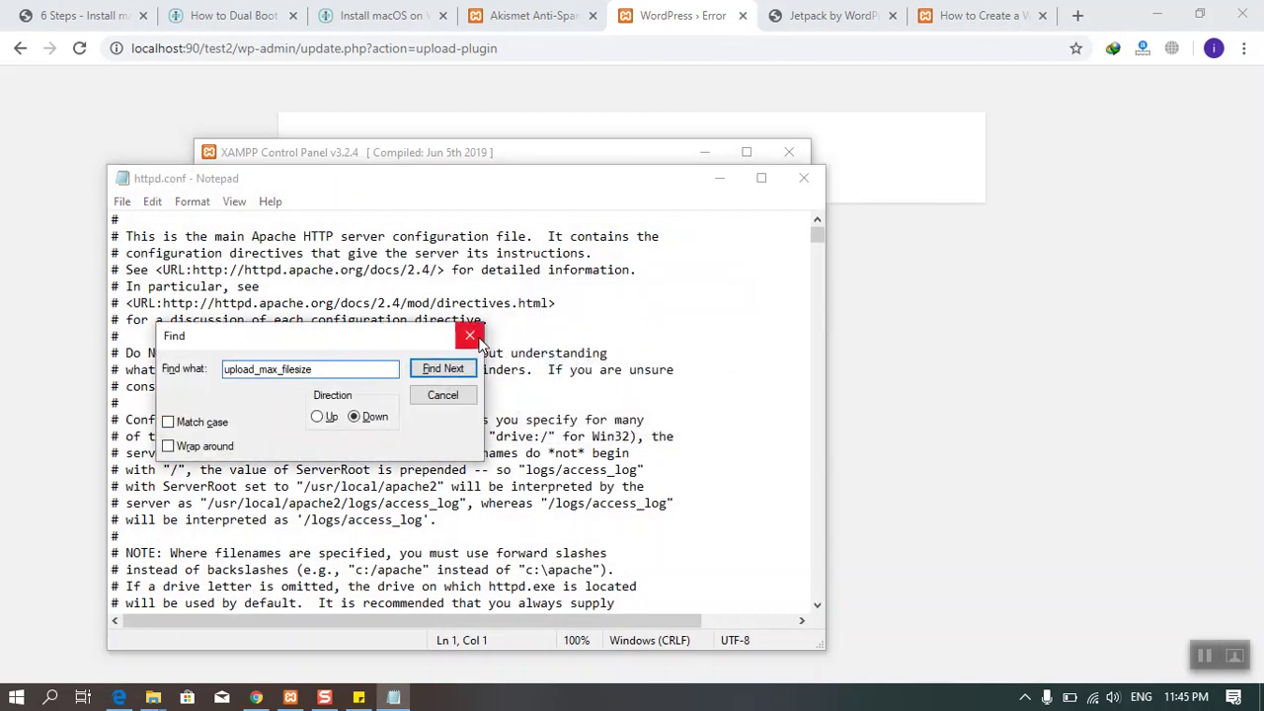
left_click(470, 336)
left_click(804, 177)
Step: Open Apache's httpd-ssl.conf from the XAMPP Control Panel and search it for upload_max_filesize
left_click(632, 249)
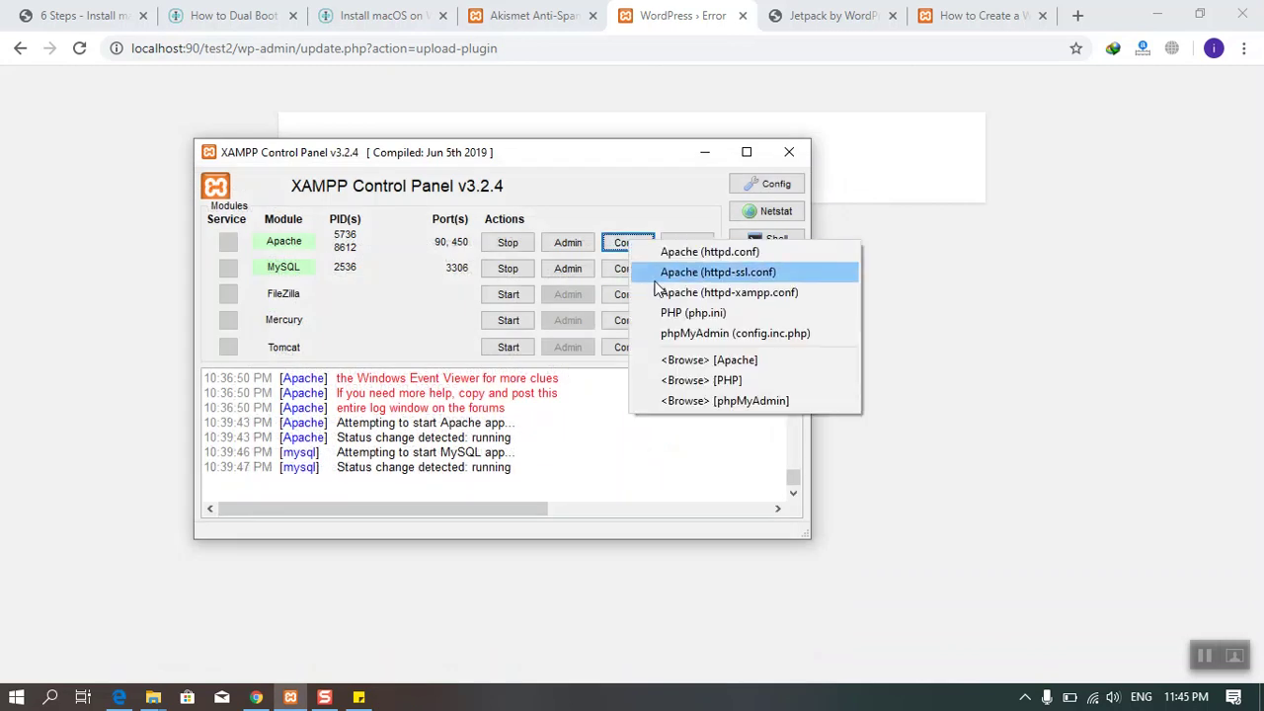
left_click(653, 272)
type("upload_max_filesize")
key("ctrl+z")
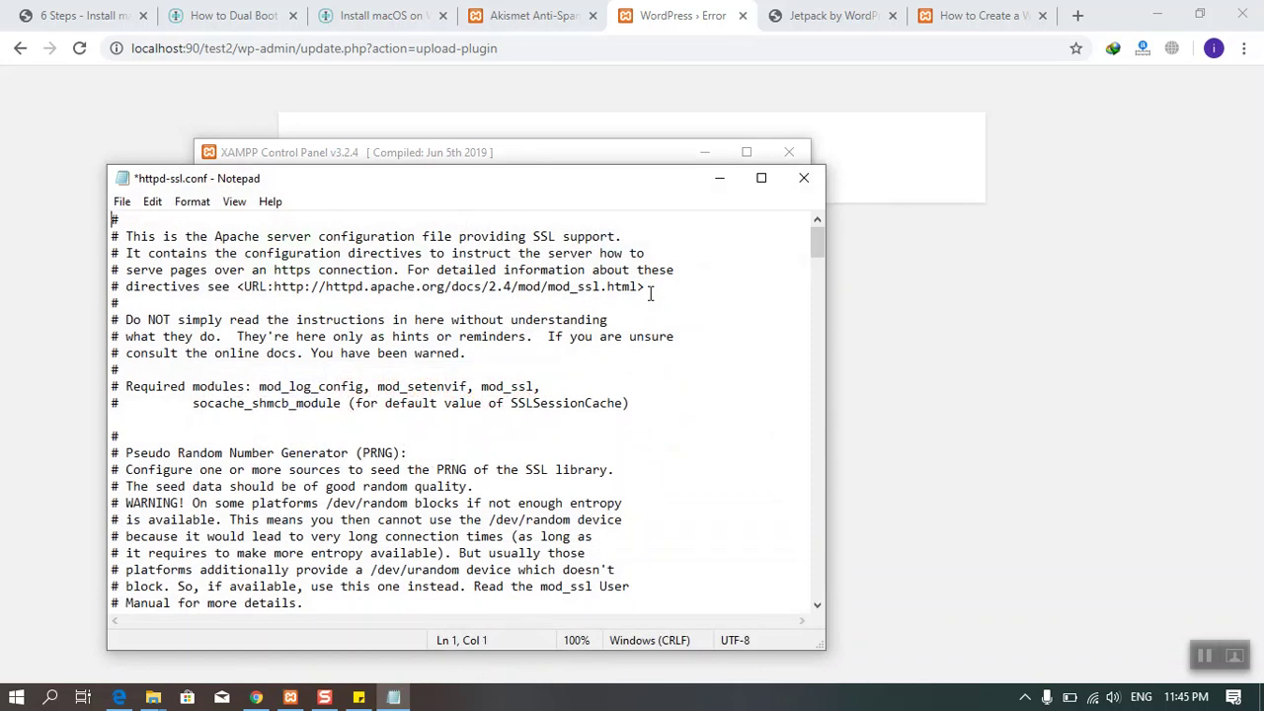
key("ctrl+f")
key("Return")
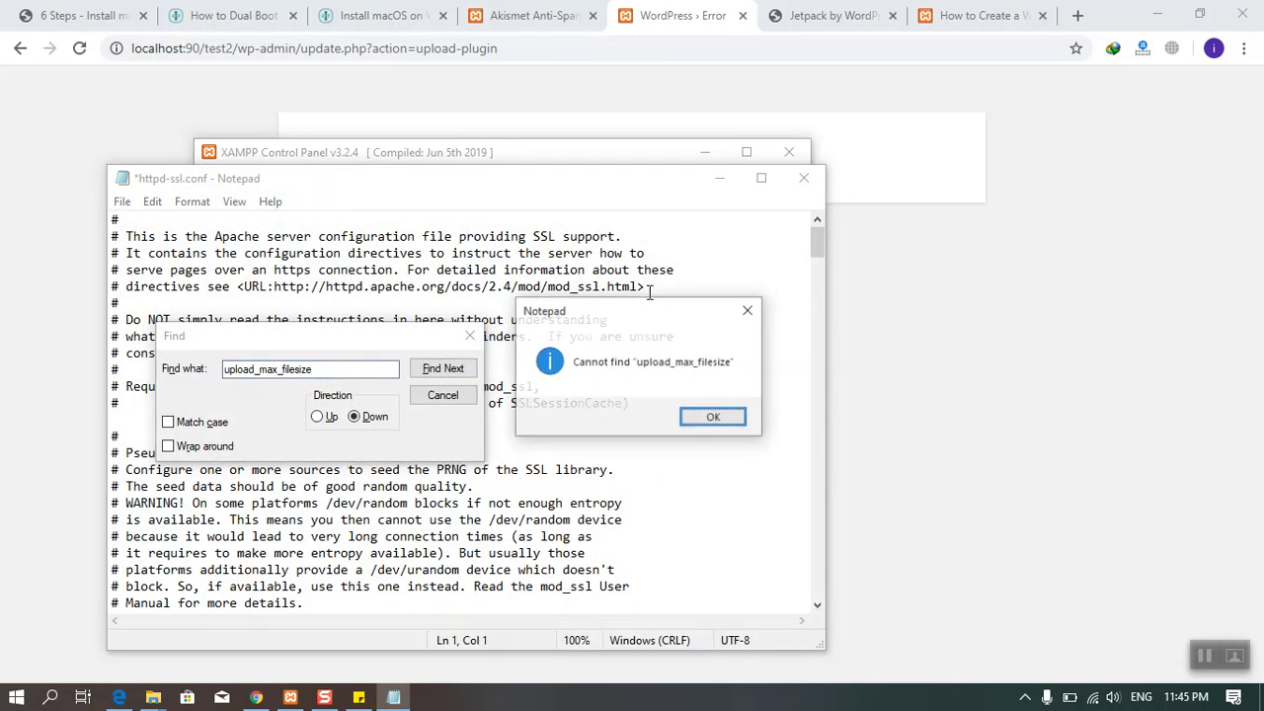
left_click(712, 416)
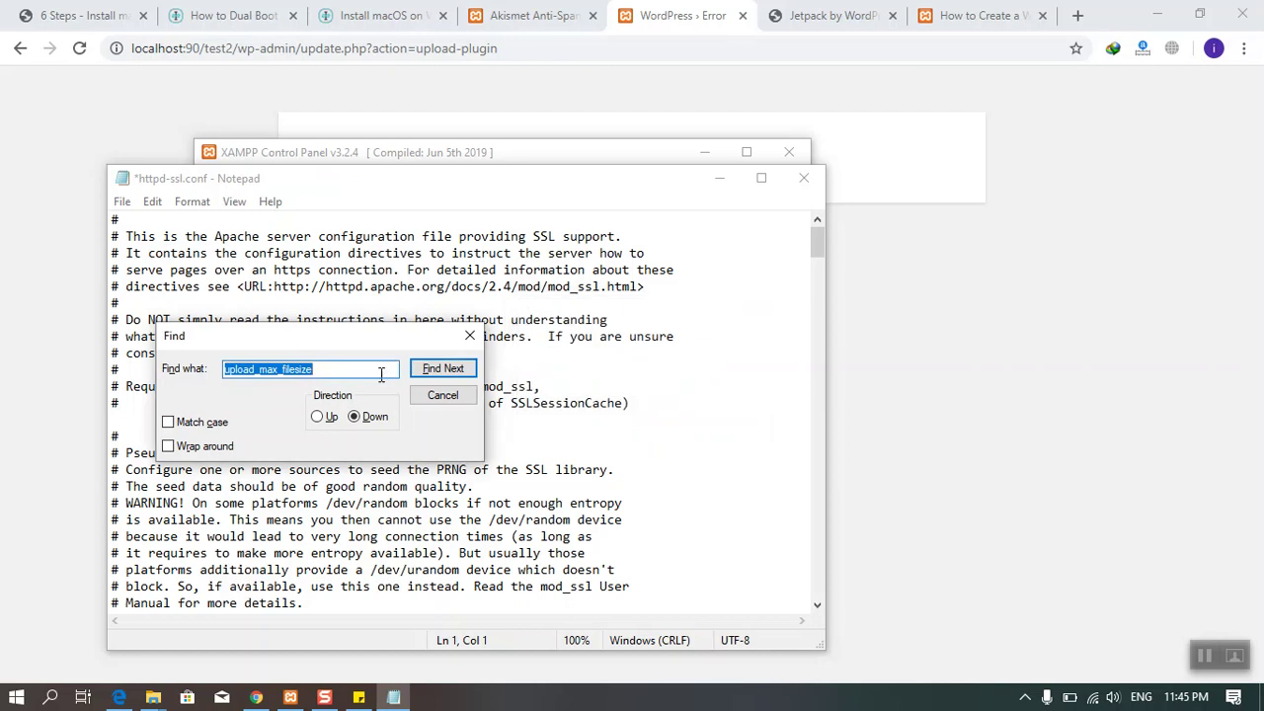
Step: Search httpd-ssl.conf for the shorter terms upload_max_ and upload_max, and close the file without saving
left_click(380, 371)
key("BackSpace")
left_click(444, 371)
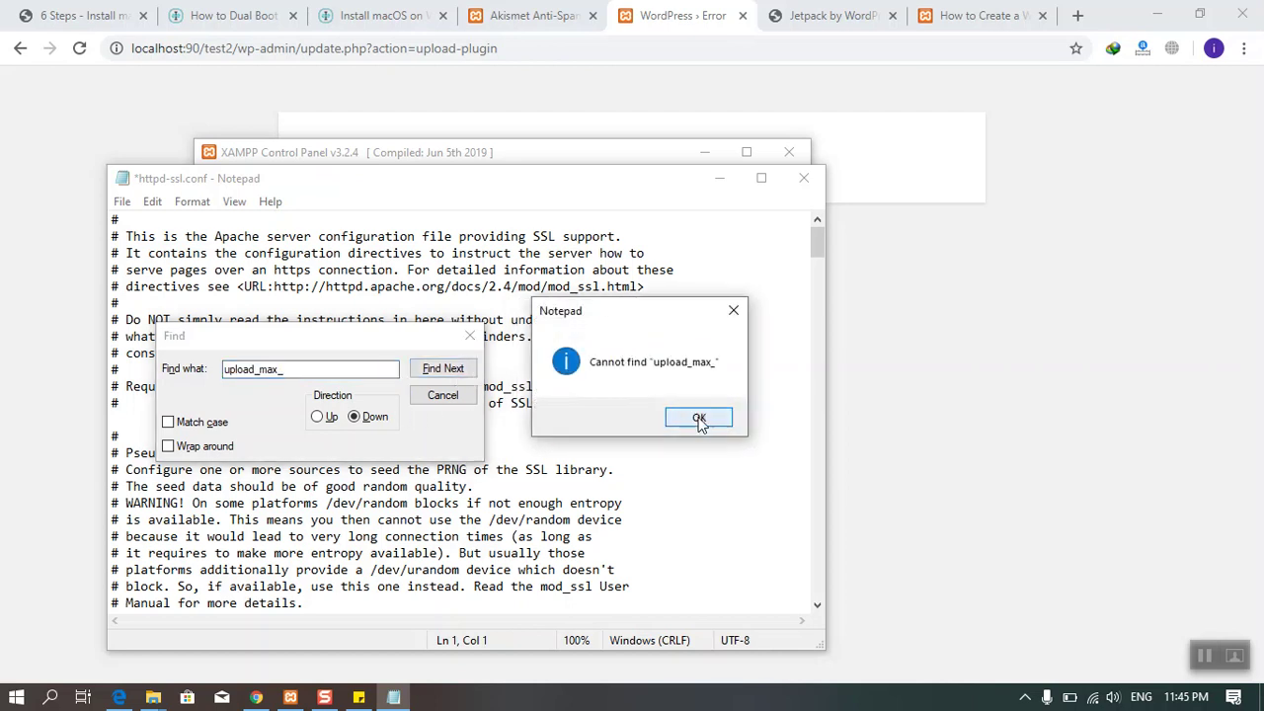
left_click(699, 418)
left_click(364, 368)
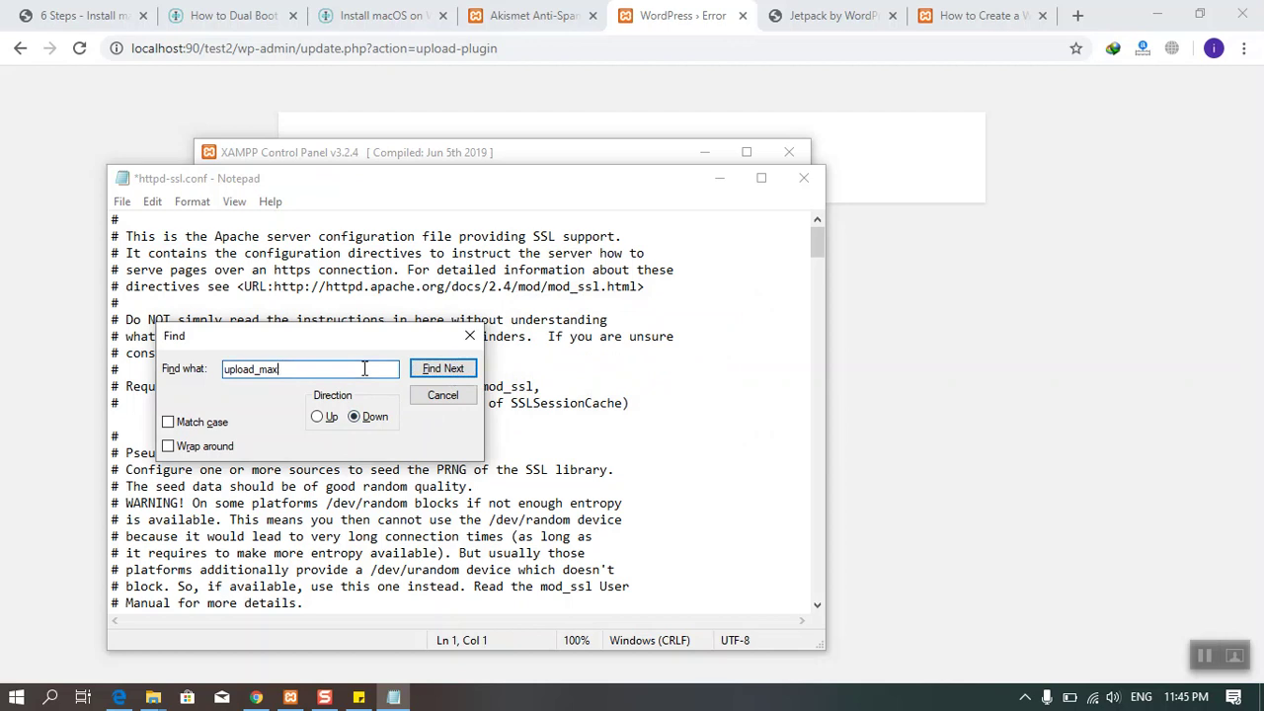
double_click(365, 368)
left_click(442, 369)
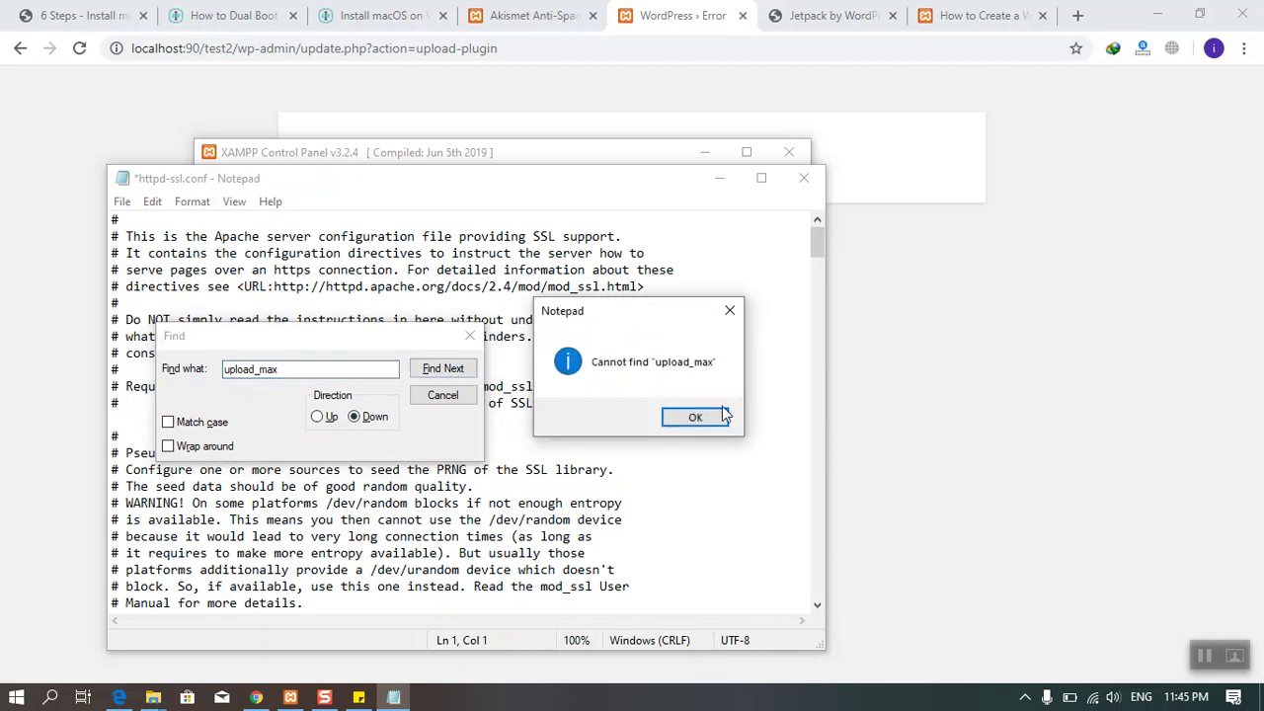
left_click(691, 415)
left_click(470, 336)
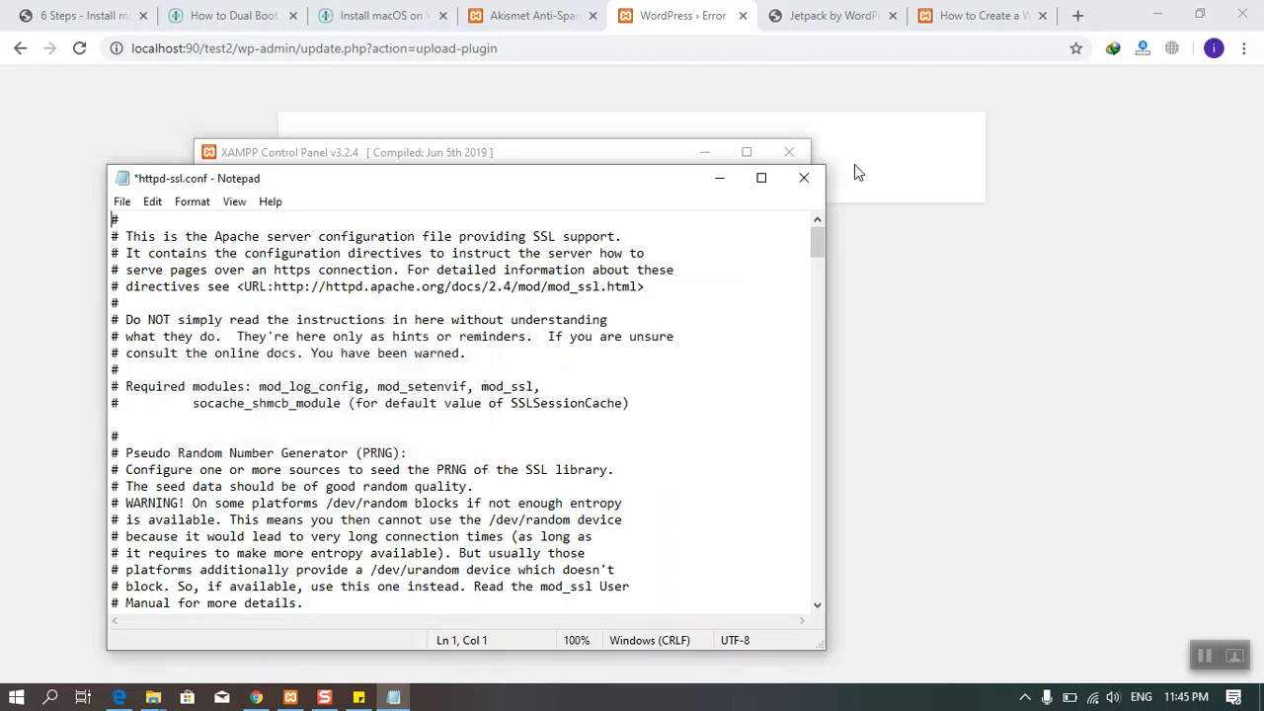
left_click(804, 178)
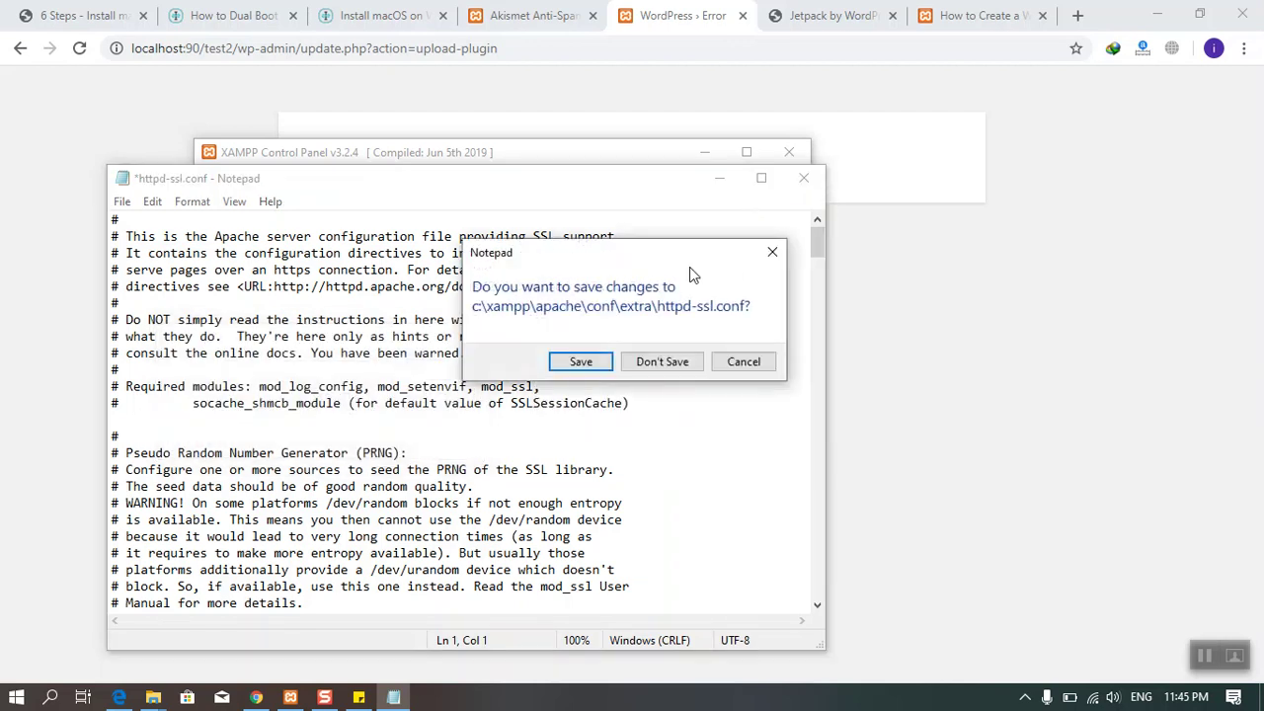
left_click(659, 360)
Step: Open Apache's httpd-xampp.conf from the XAMPP Control Panel, search it for upload_max, and close the file
left_click(622, 242)
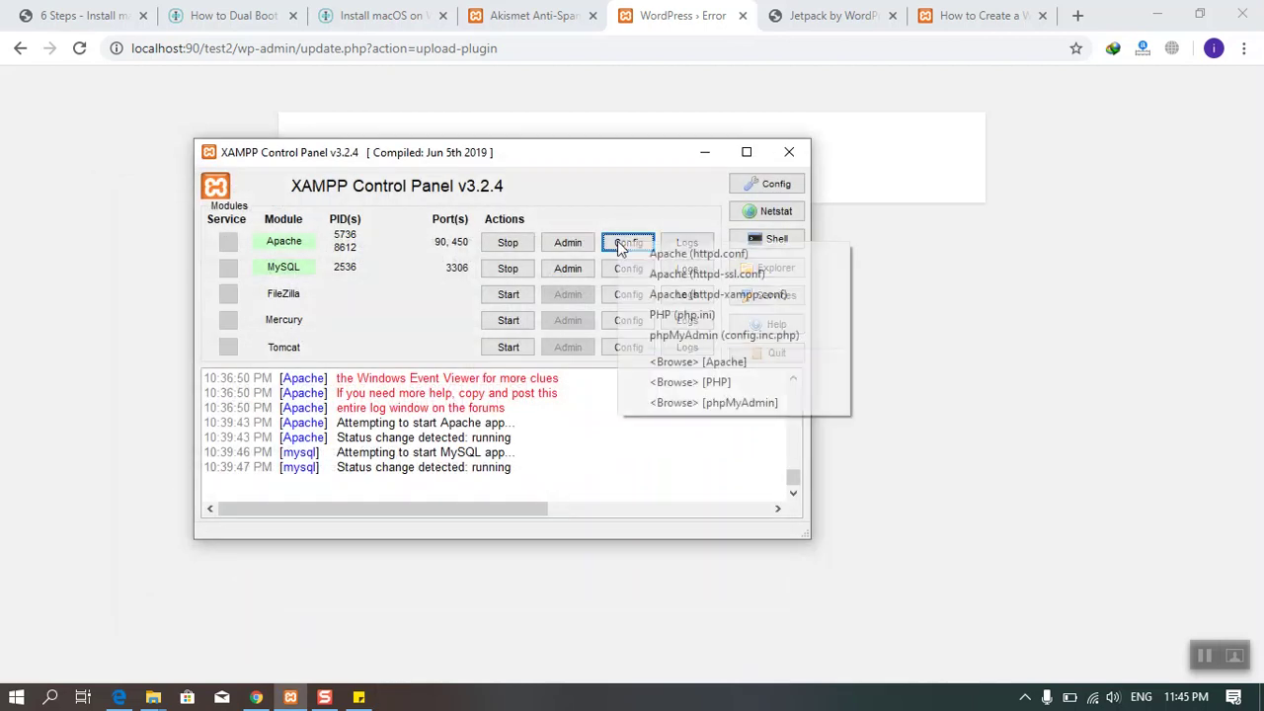
left_click(648, 292)
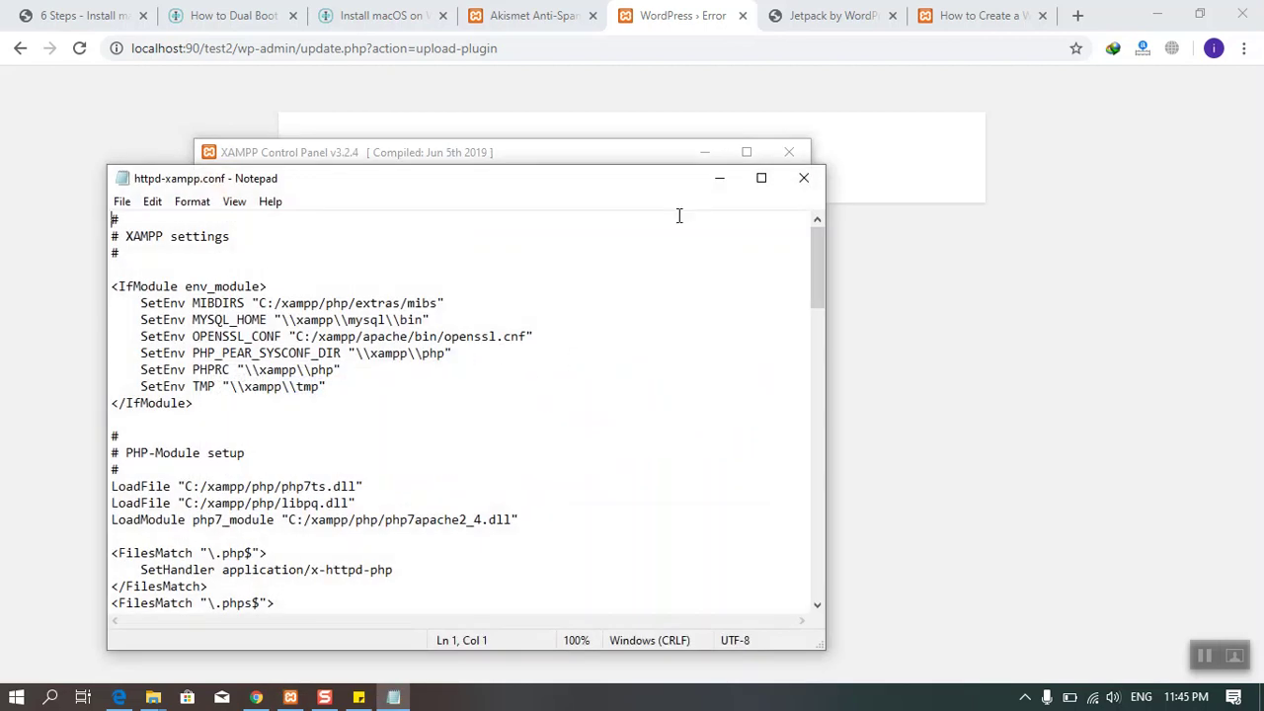
key("ctrl+f")
key("Return")
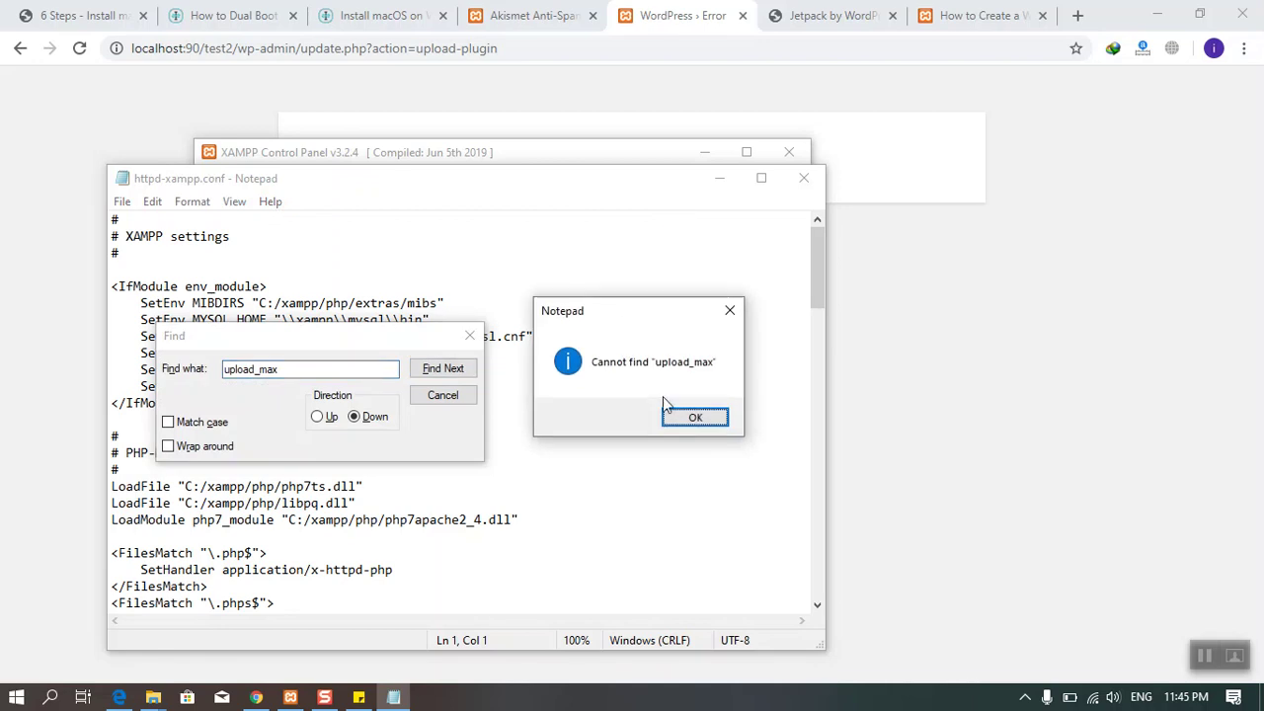
left_click(689, 415)
left_click(470, 336)
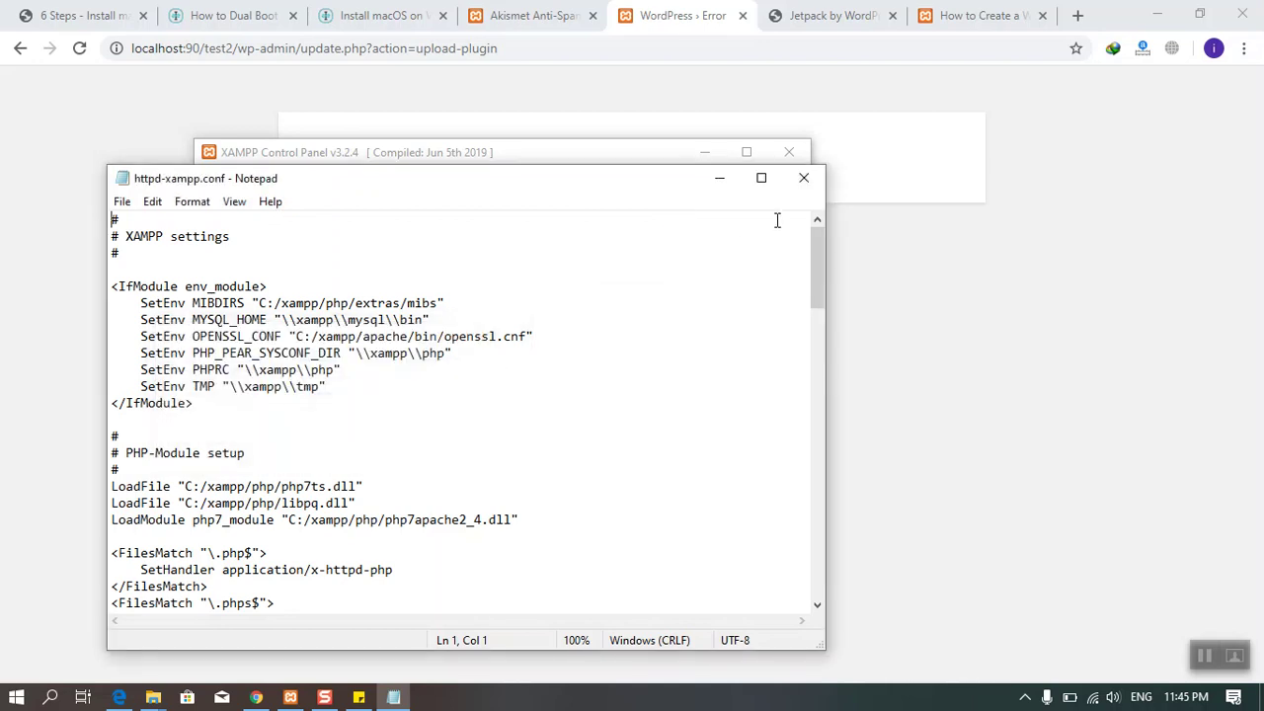
left_click(803, 178)
Step: Open php.ini from Apache's configuration files in the XAMPP Control Panel and search it for upload_max
left_click(632, 243)
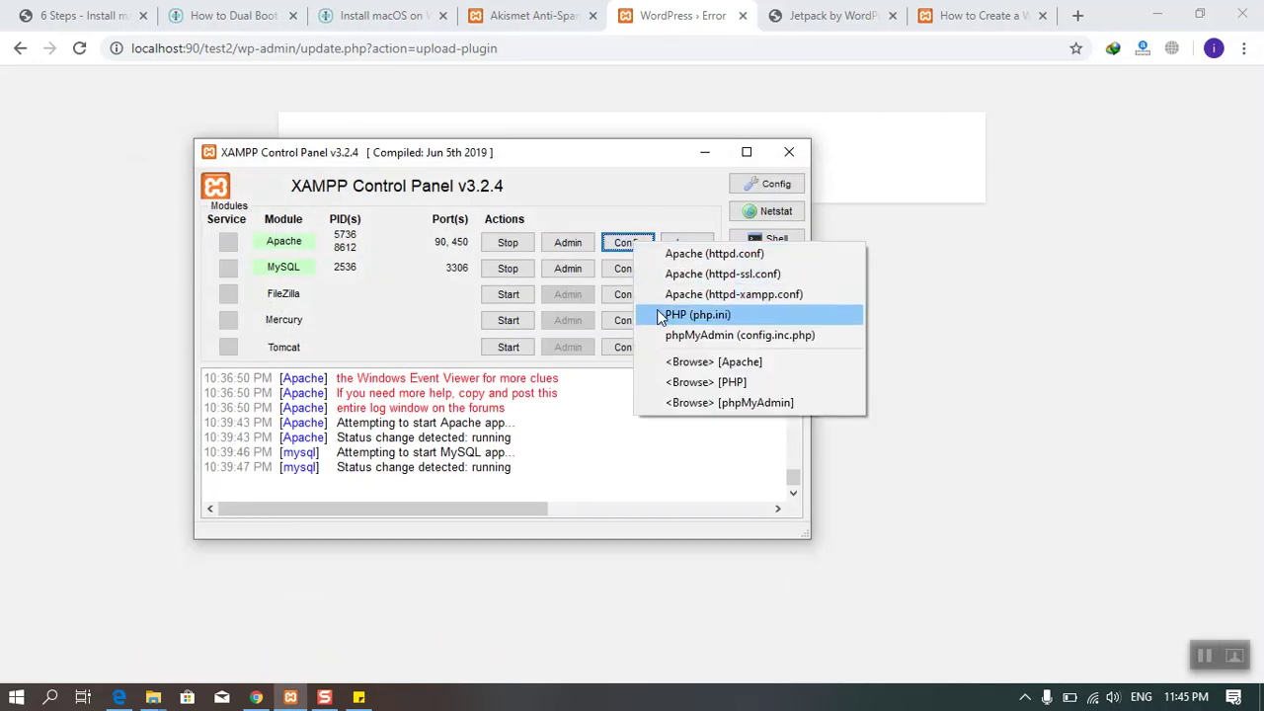
left_click(691, 314)
key("ctrl+f")
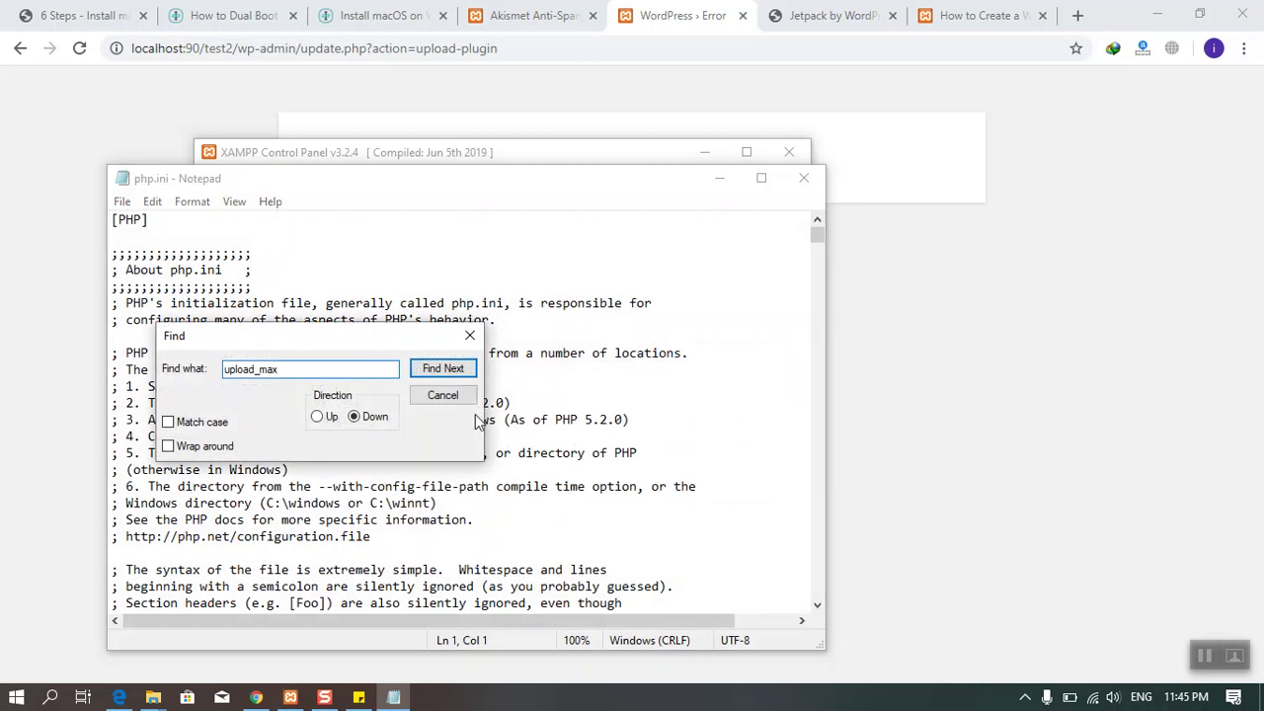
left_click(443, 368)
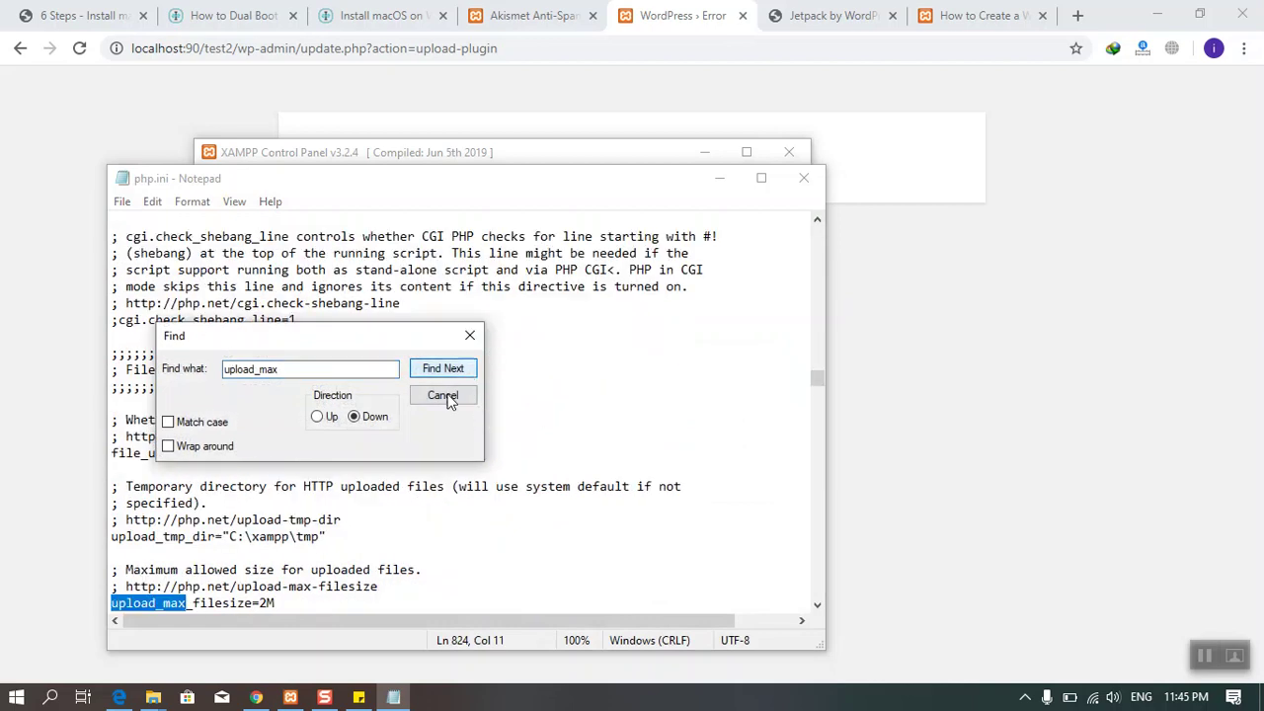
Step: Set upload_max_filesize to 200M in php.ini, save the file, and close it together with the XAMPP Control Panel
left_click(265, 610)
type("00")
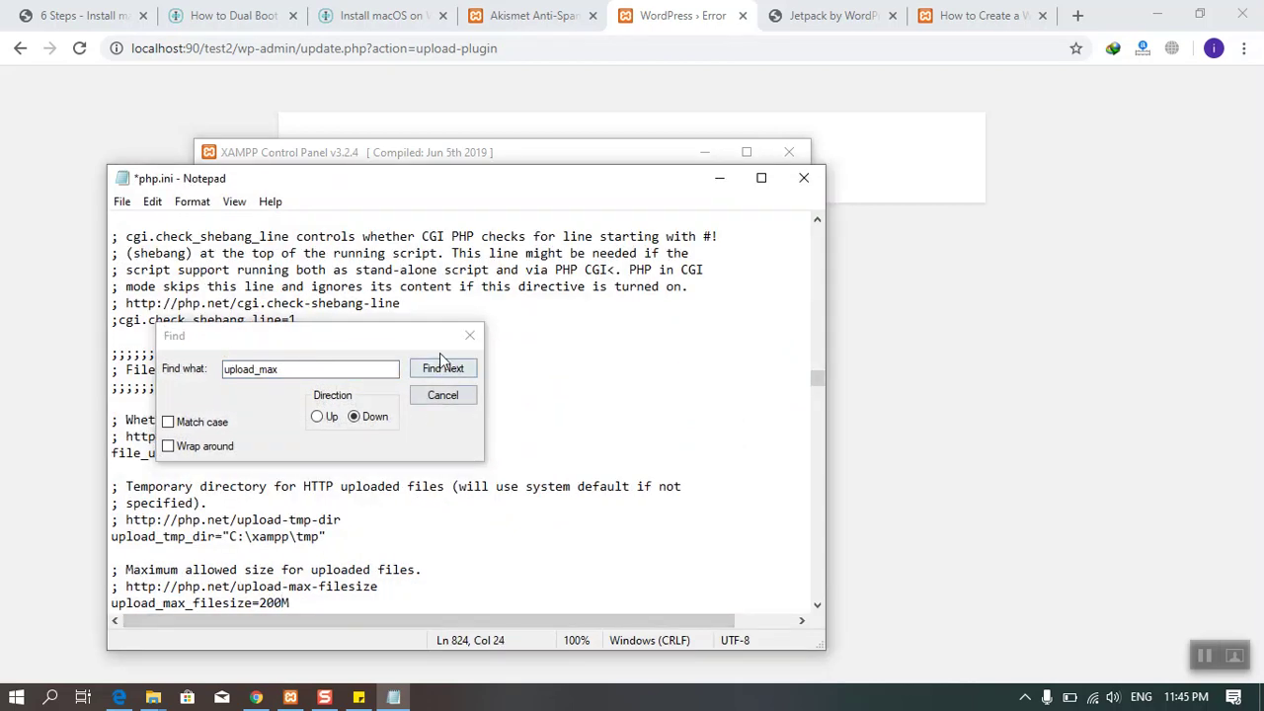
left_click(470, 336)
left_click(465, 380)
key("ctrl+s")
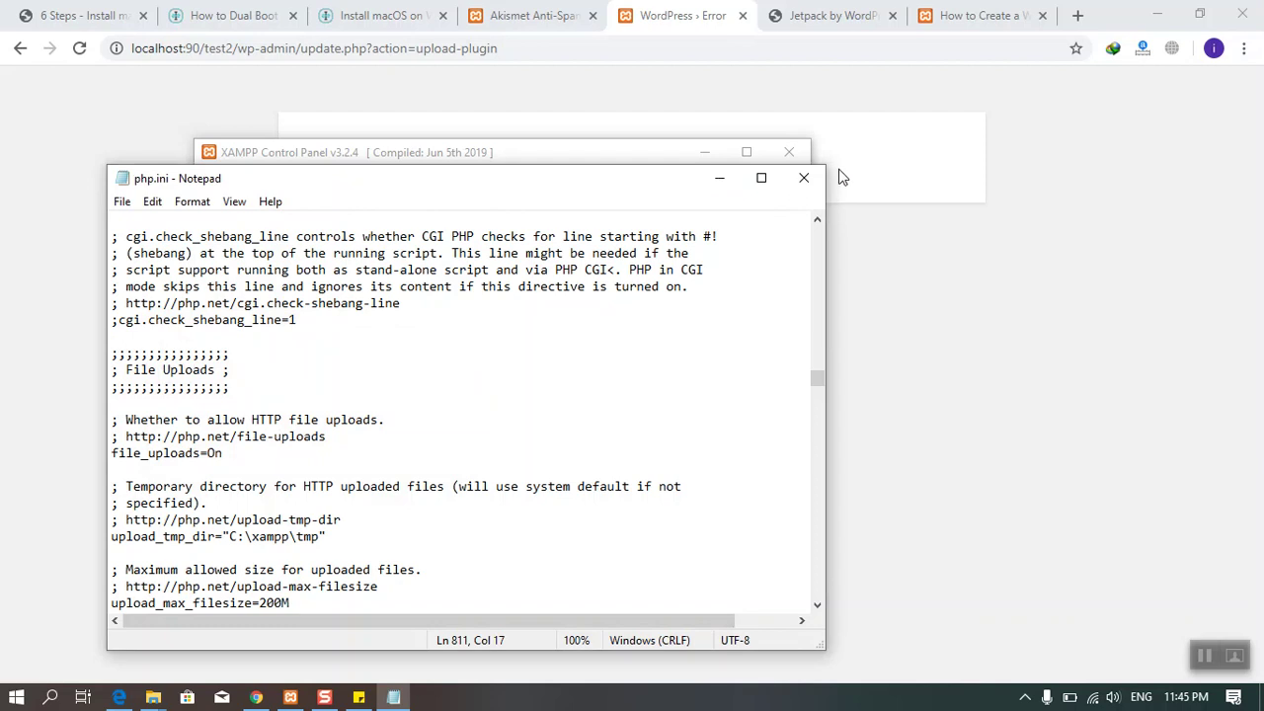
left_click(803, 178)
left_click(789, 150)
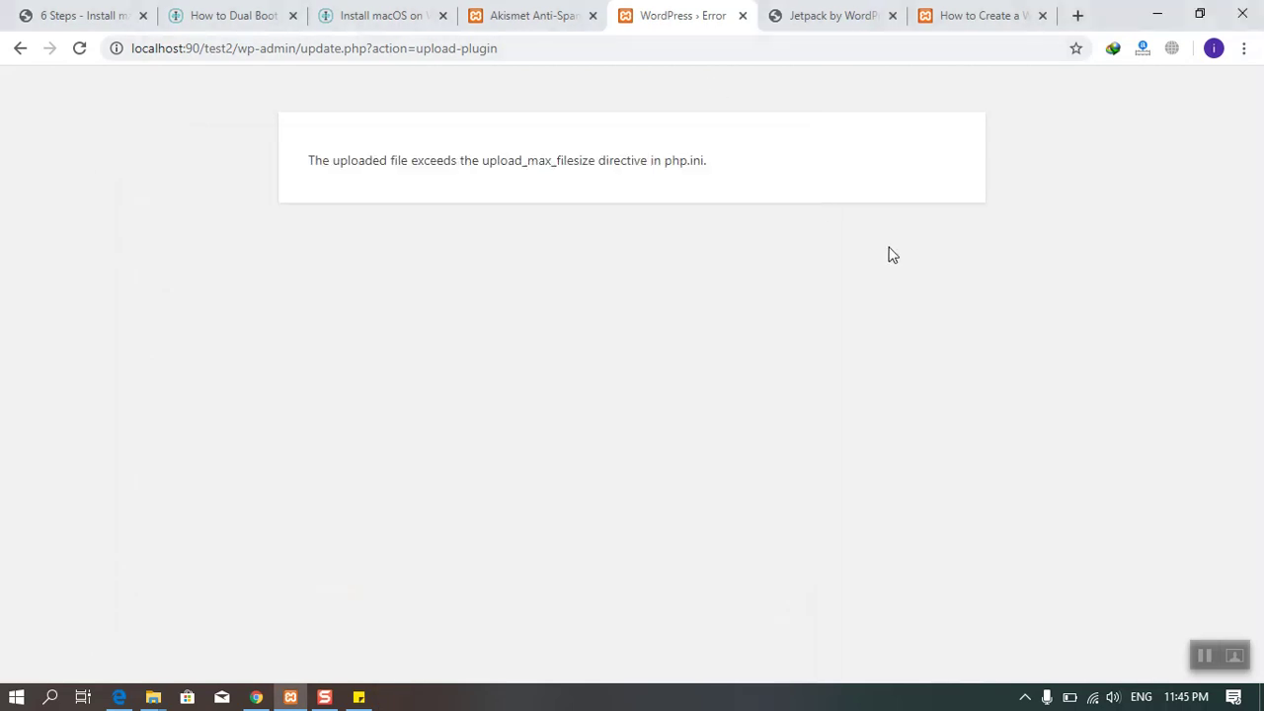
Step: Try twice to repeat the Jetpack upload by reloading the error page and confirming the form resubmission
right_click(889, 255)
left_click(910, 299)
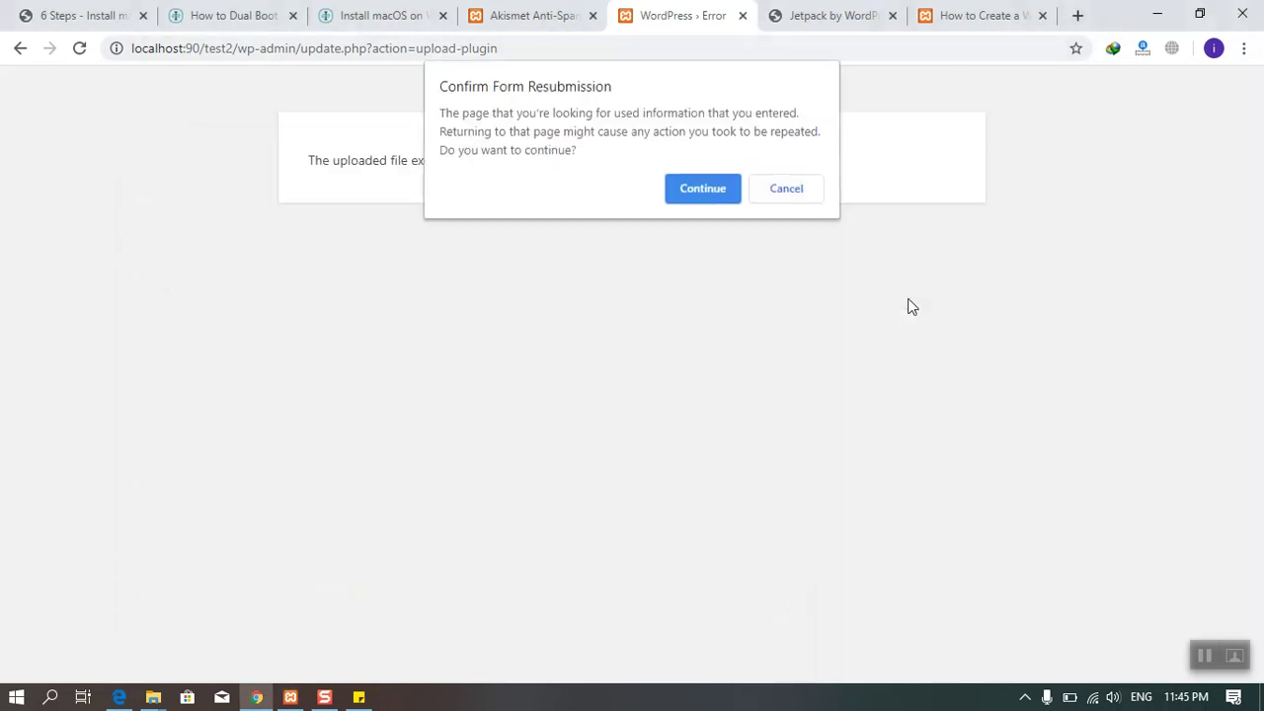
left_click(704, 194)
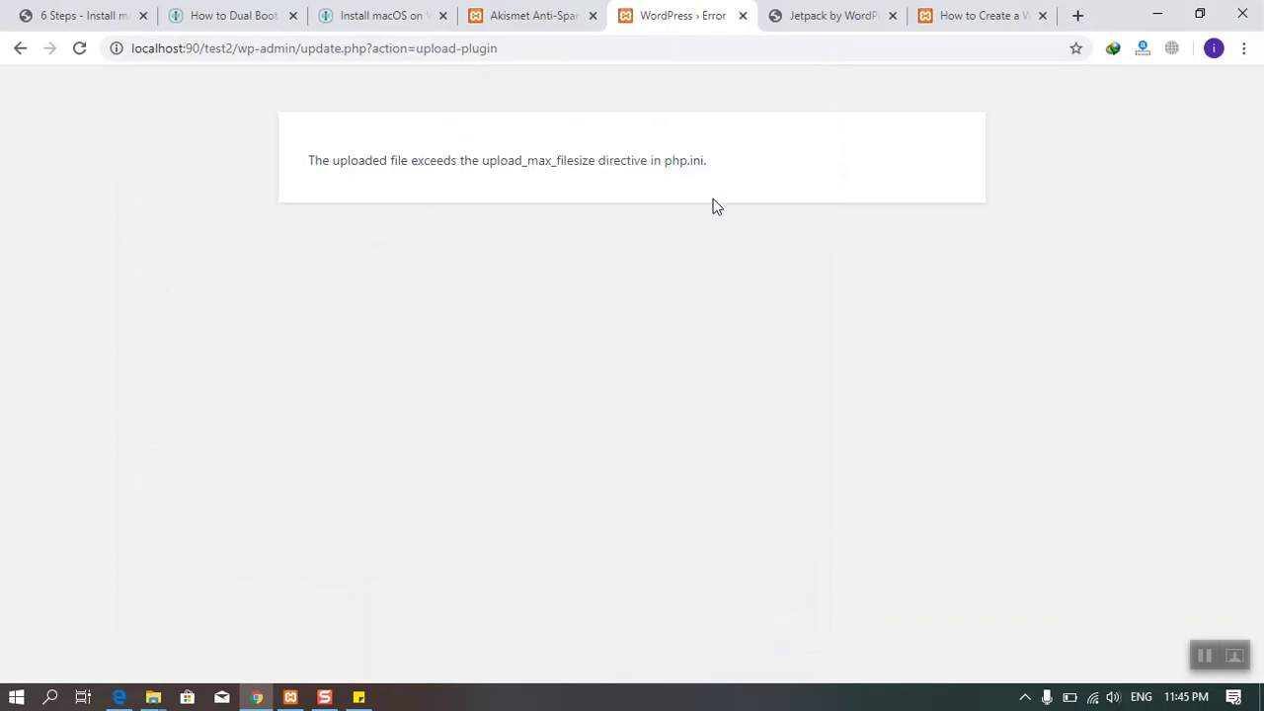
right_click(545, 296)
left_click(583, 349)
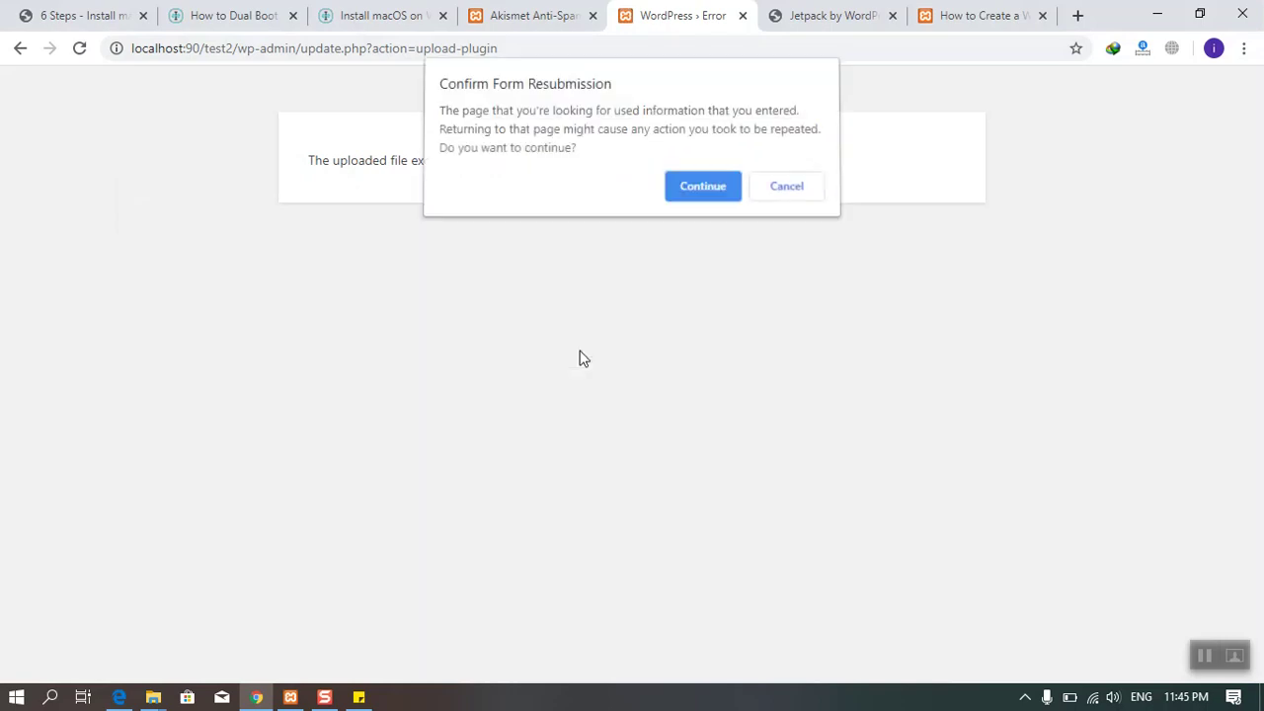
left_click(704, 188)
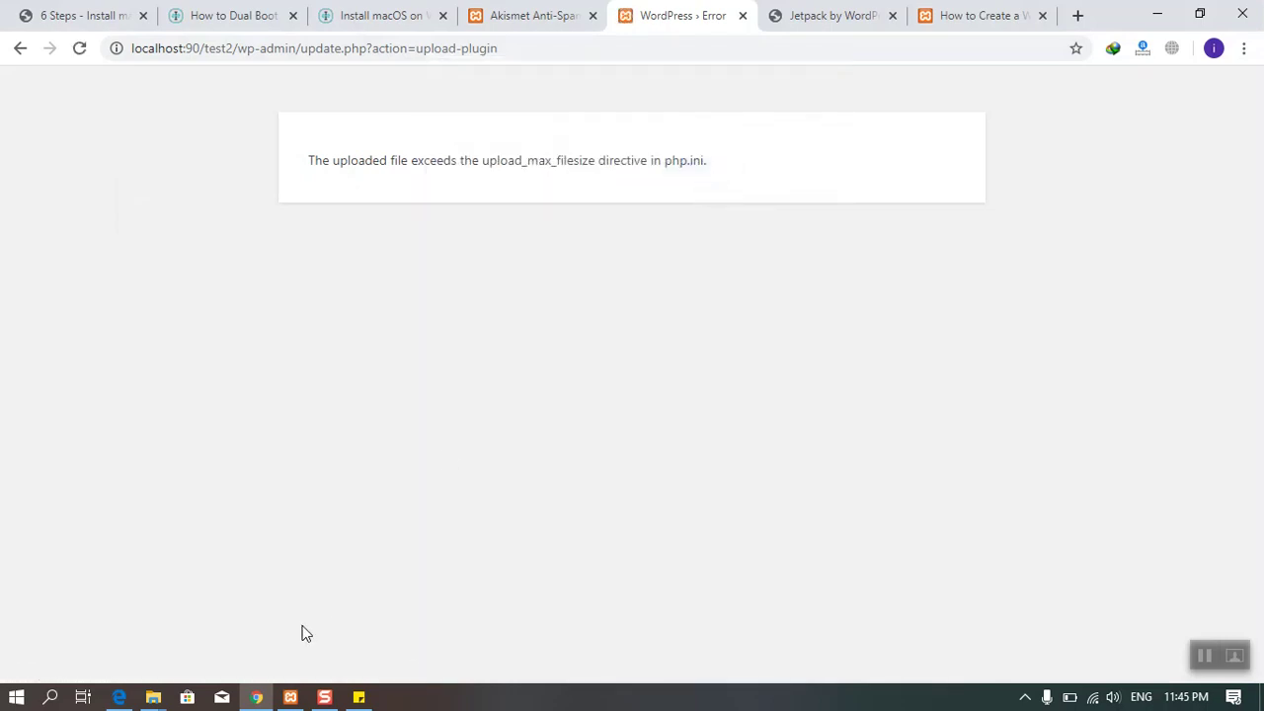
Step: Switch to the XAMPP Control Panel and restart the MySQL and Apache modules
left_click(290, 697)
left_click(507, 243)
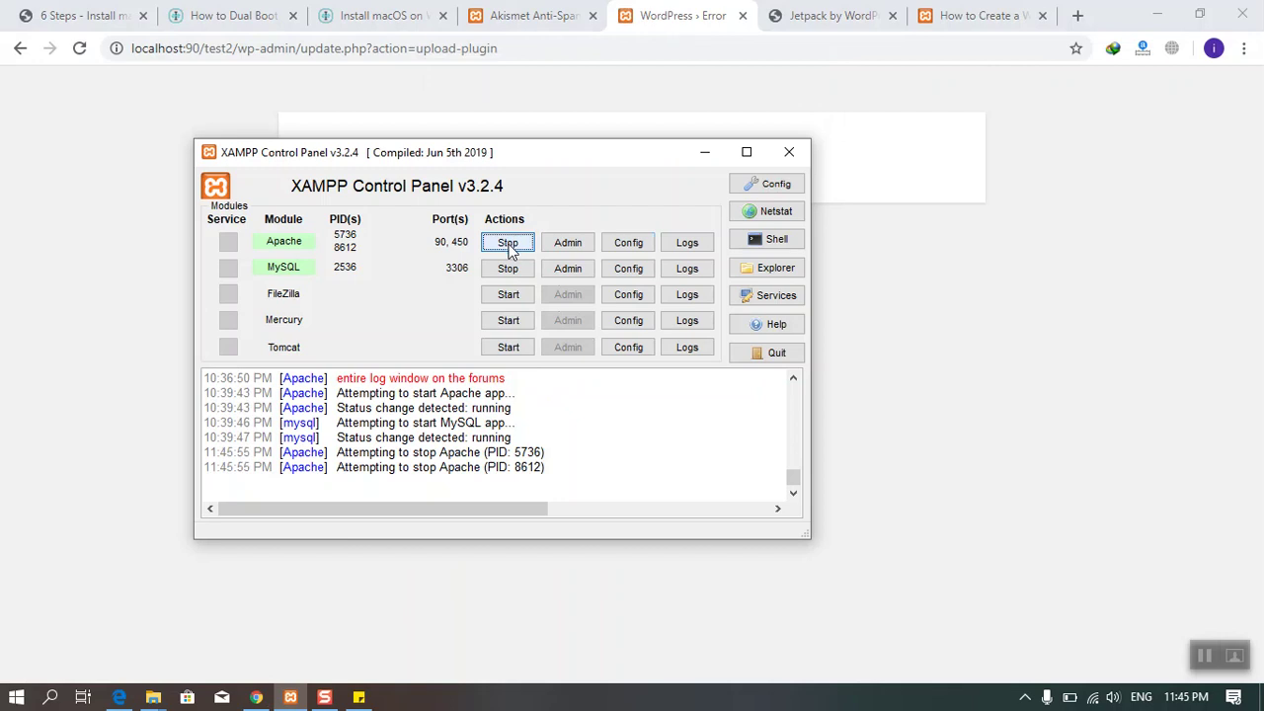
left_click(505, 271)
left_click(507, 268)
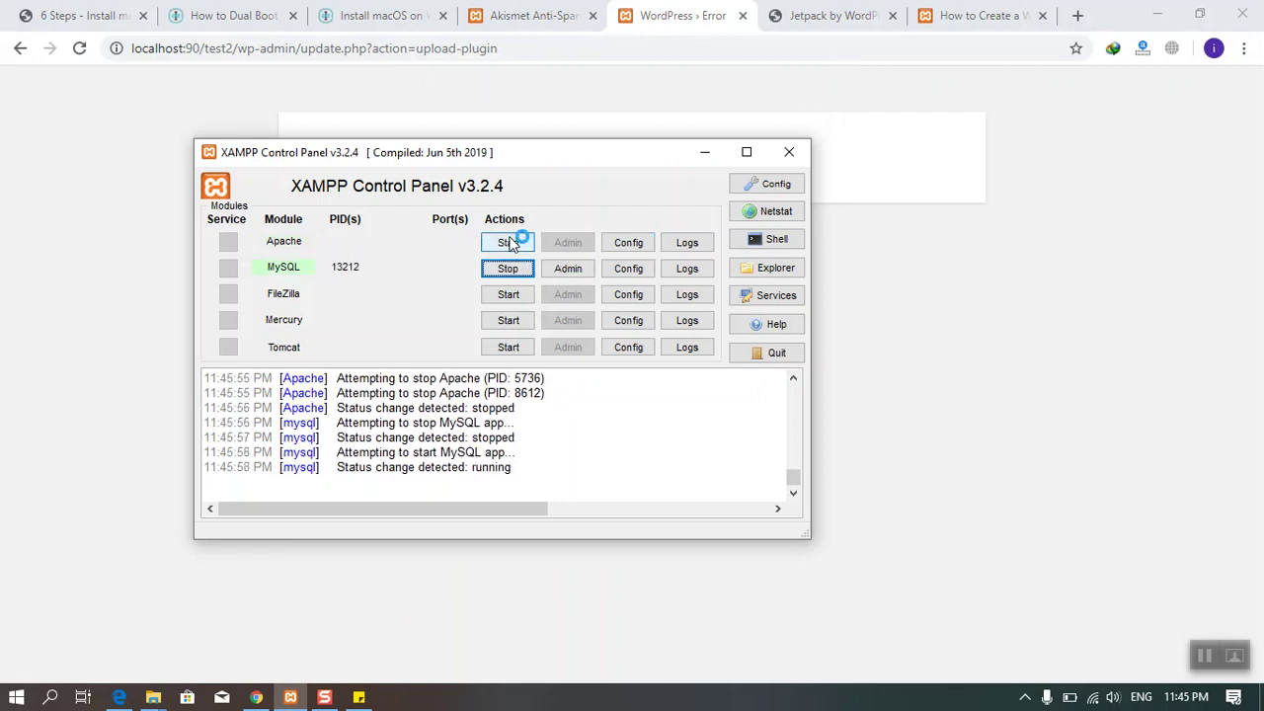
left_click(509, 243)
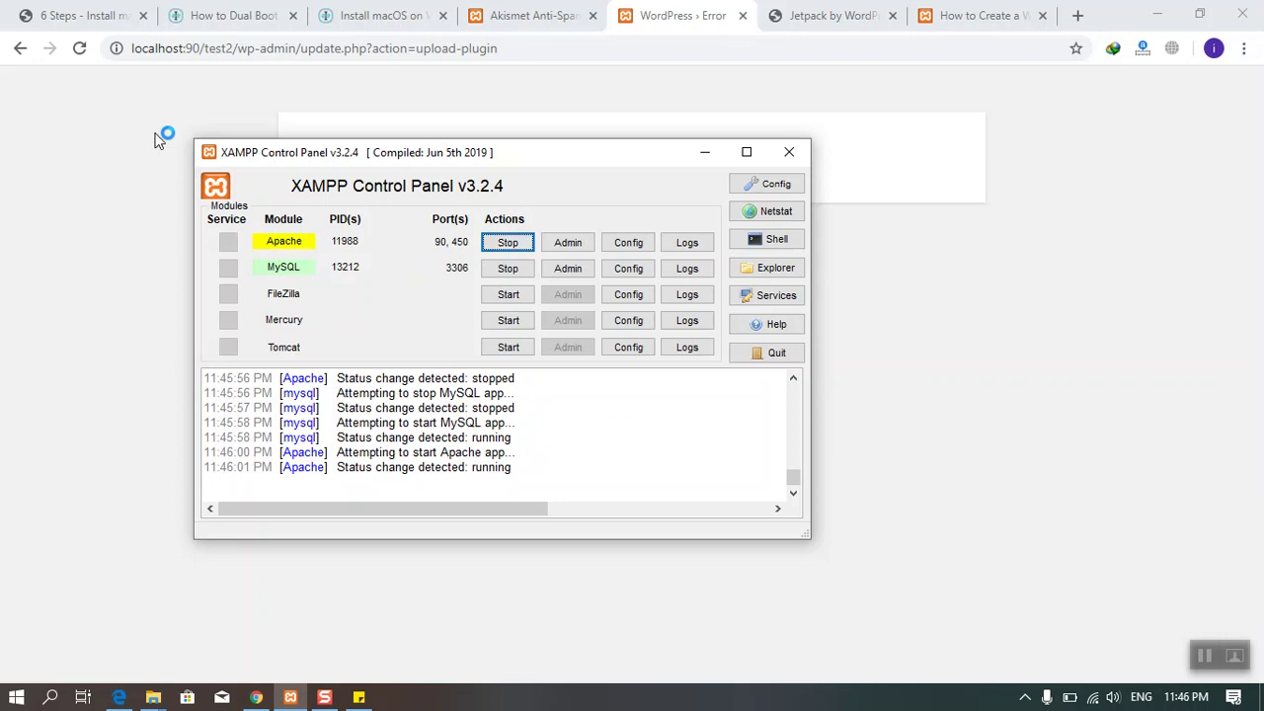
Step: Reload the upload error page in Chrome and confirm the form resubmission to install jetpack.8.3.zip
left_click(79, 47)
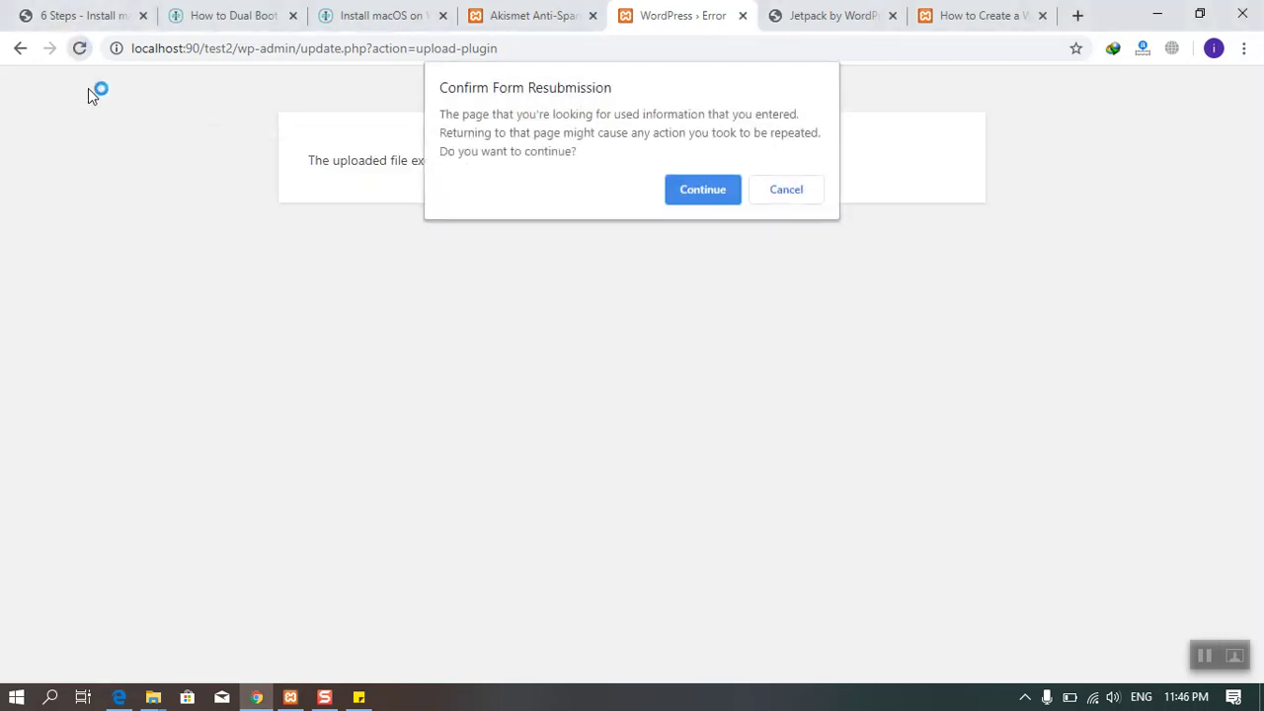
left_click(724, 184)
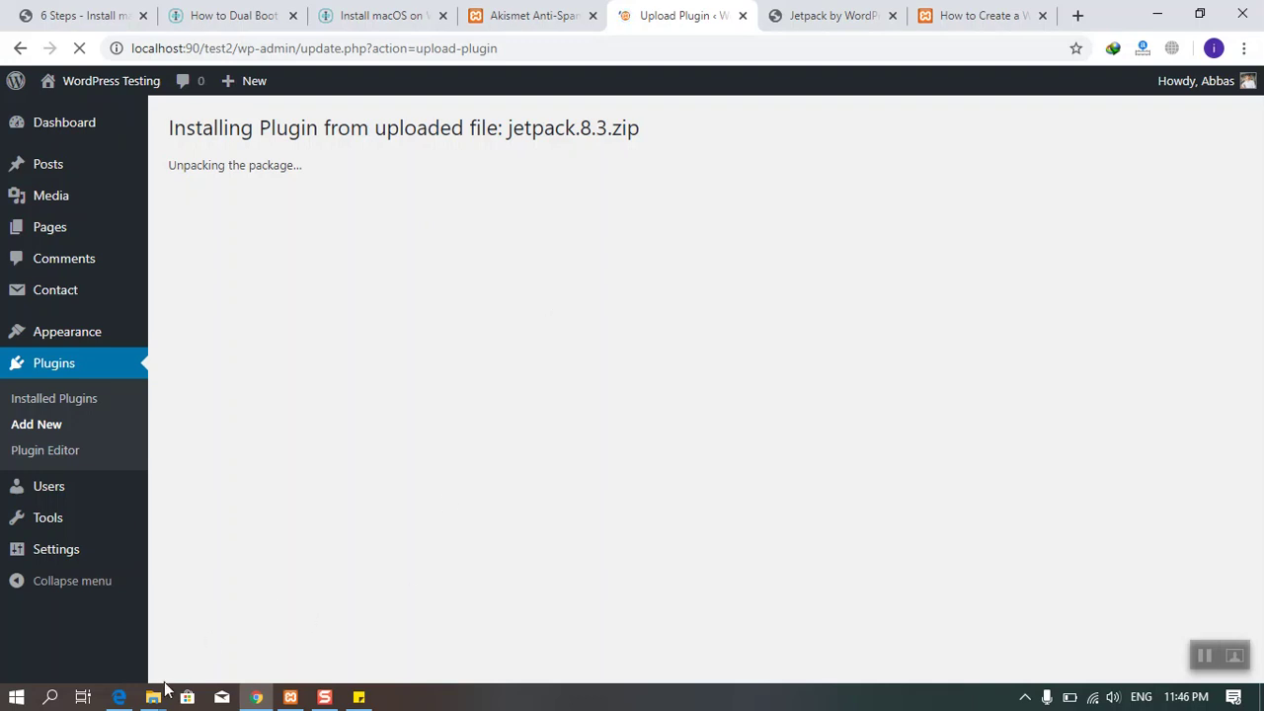
Step: Switch to the Compressed folder in File Explorer and select the archive wordpress-seo.13.3.zip
mouse_move(158, 691)
mouse_move(168, 665)
left_click(245, 617)
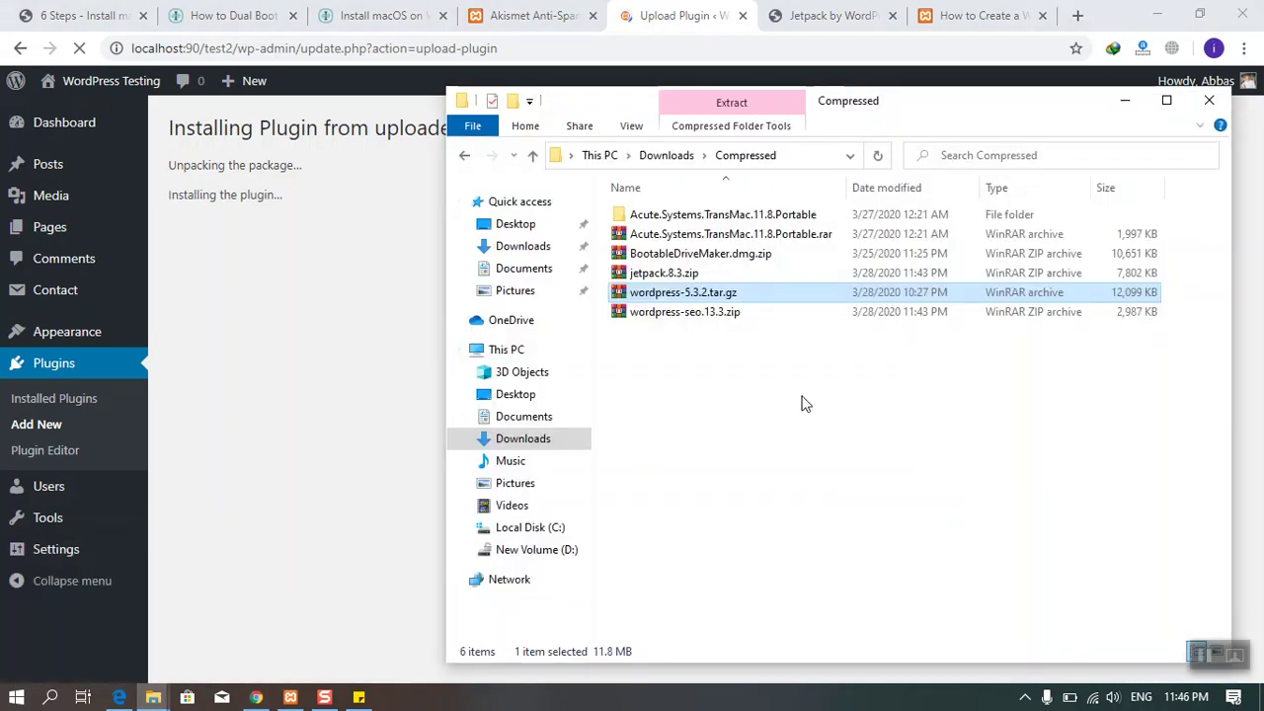
left_click(692, 314)
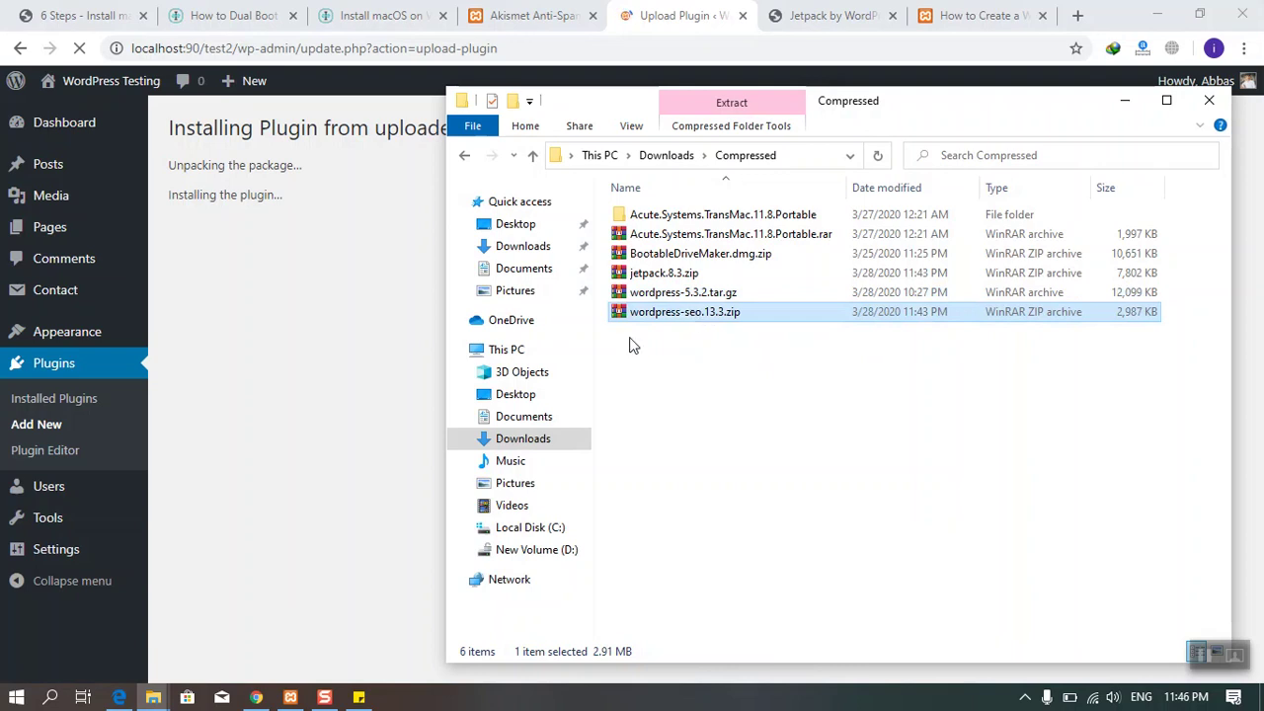
Step: Browse on Local Disk (C:) to the test2 site's plugin folder, xampp\htdocs\test2\wp-content\plugins
left_click(505, 349)
double_click(747, 464)
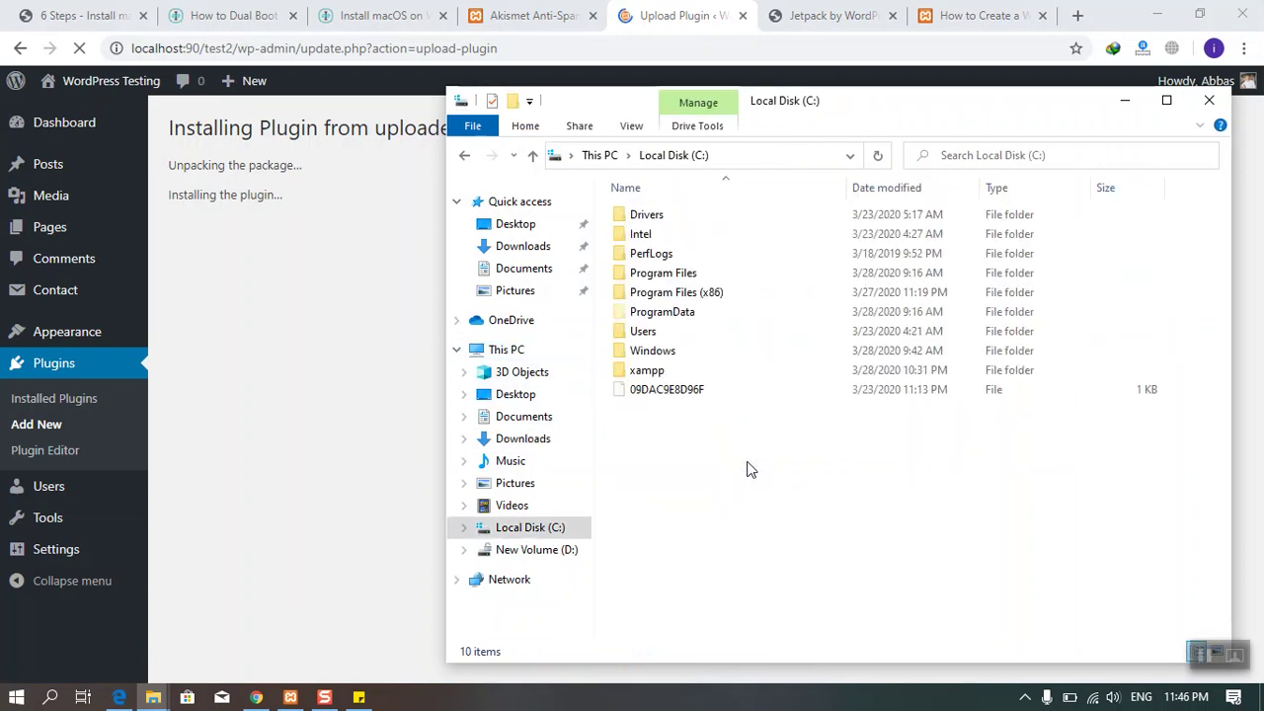
key("x")
key("Return")
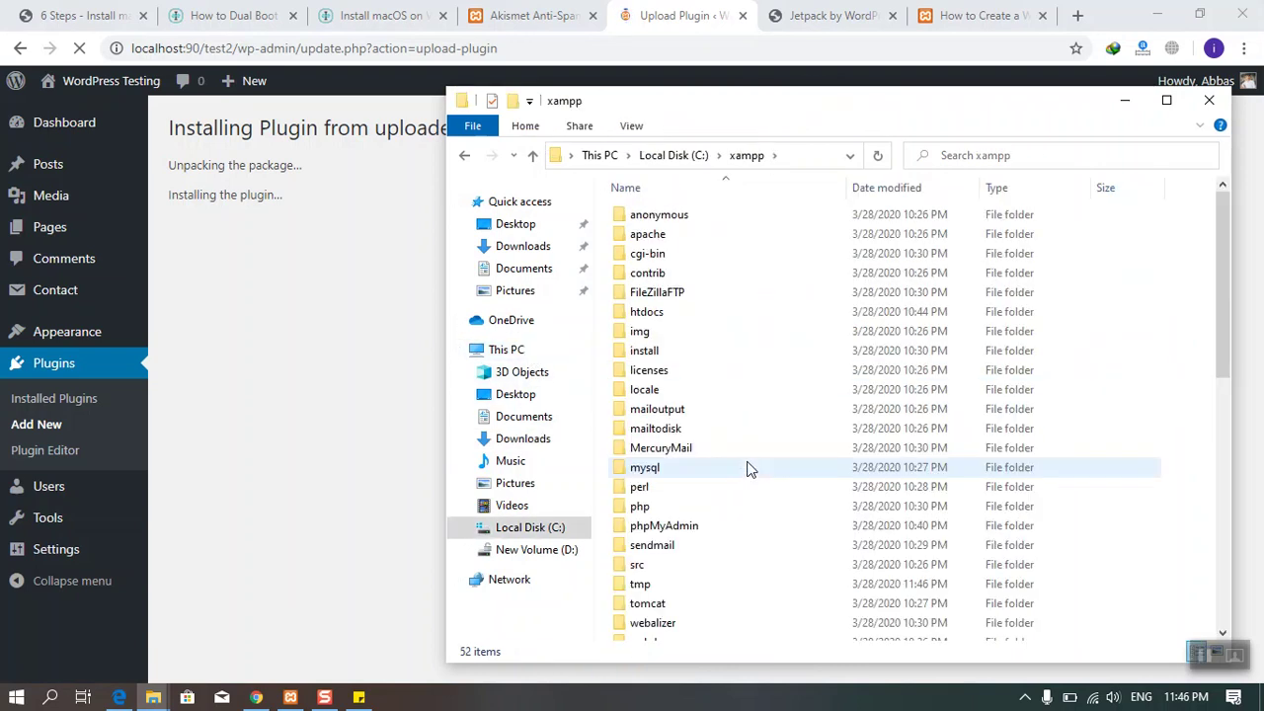
key("h")
key("Return")
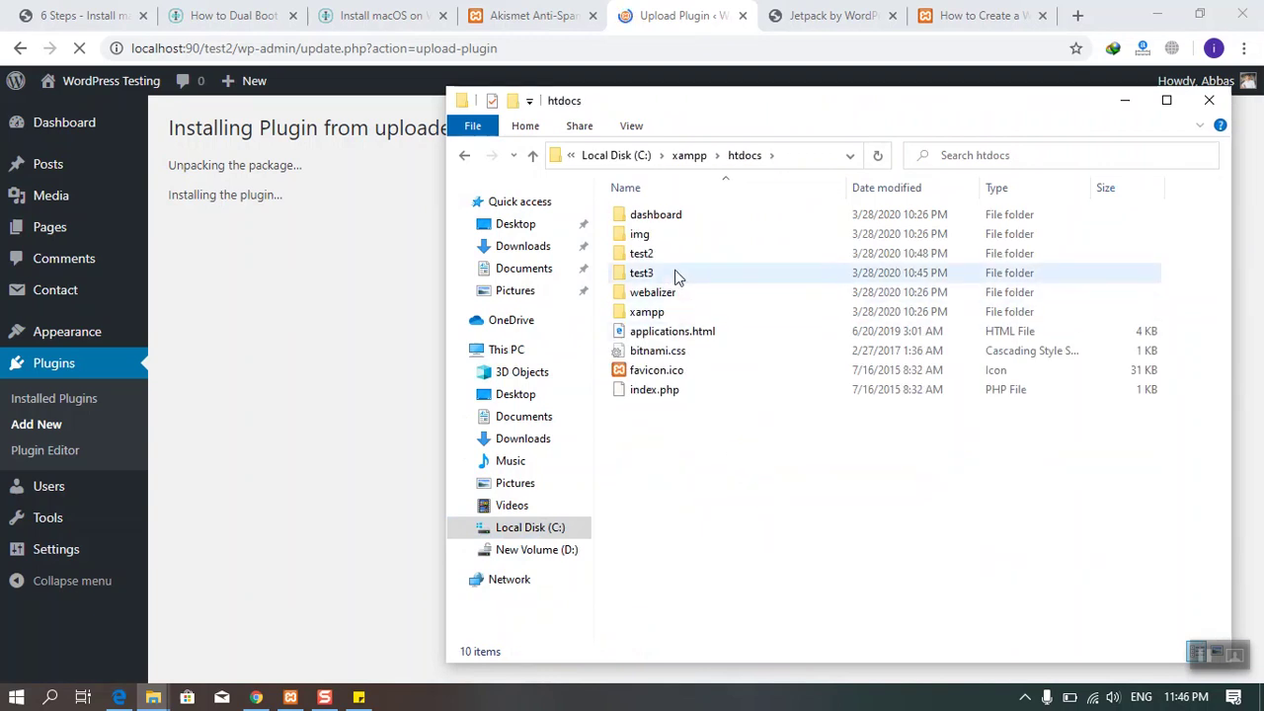
double_click(668, 258)
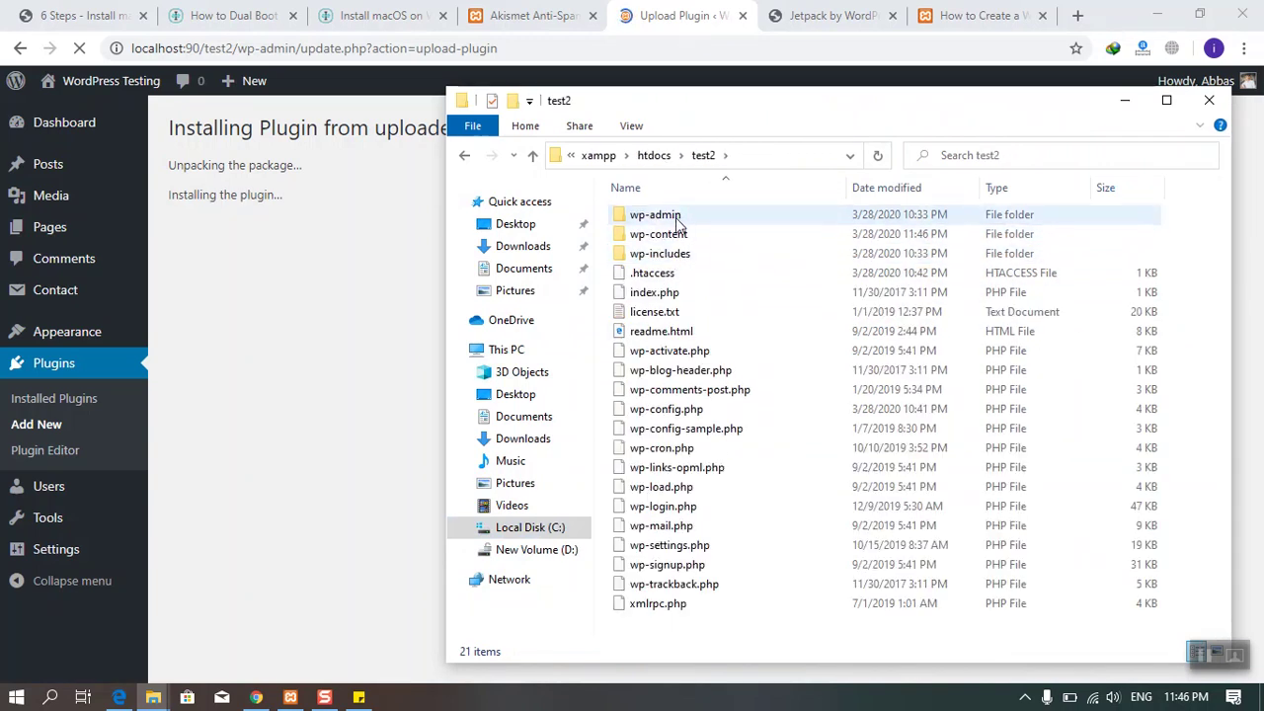
double_click(673, 237)
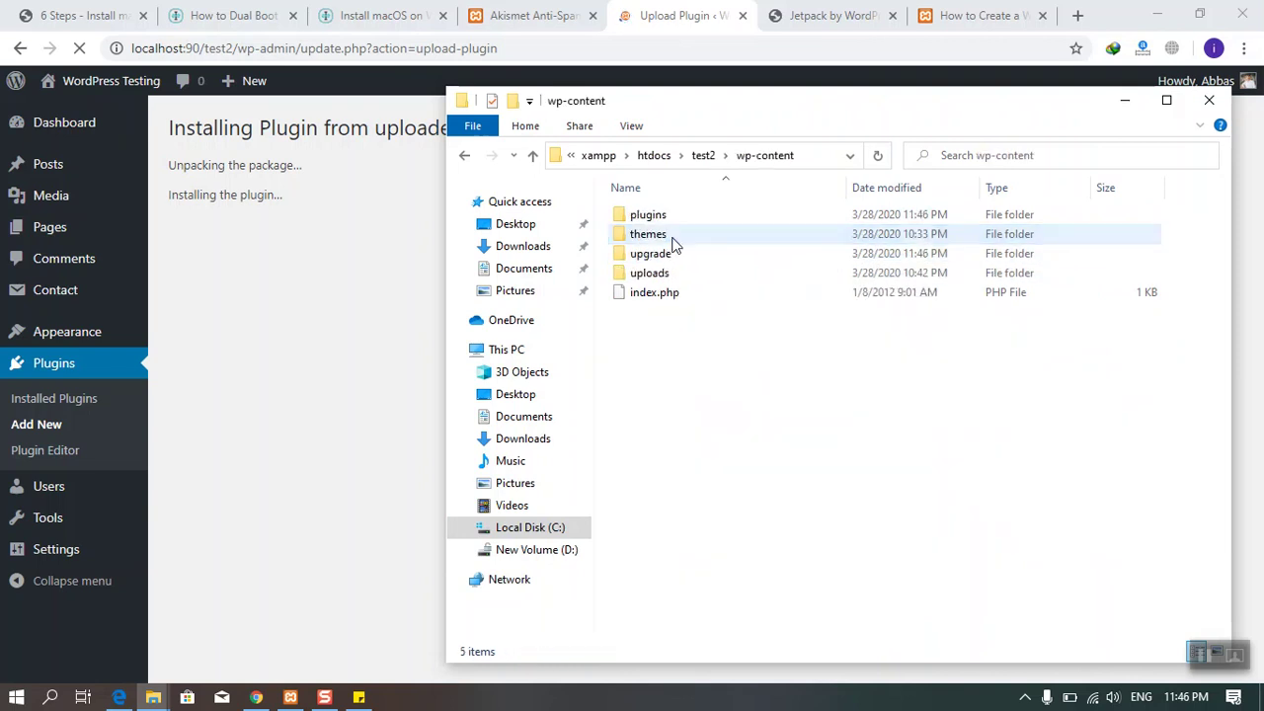
double_click(676, 217)
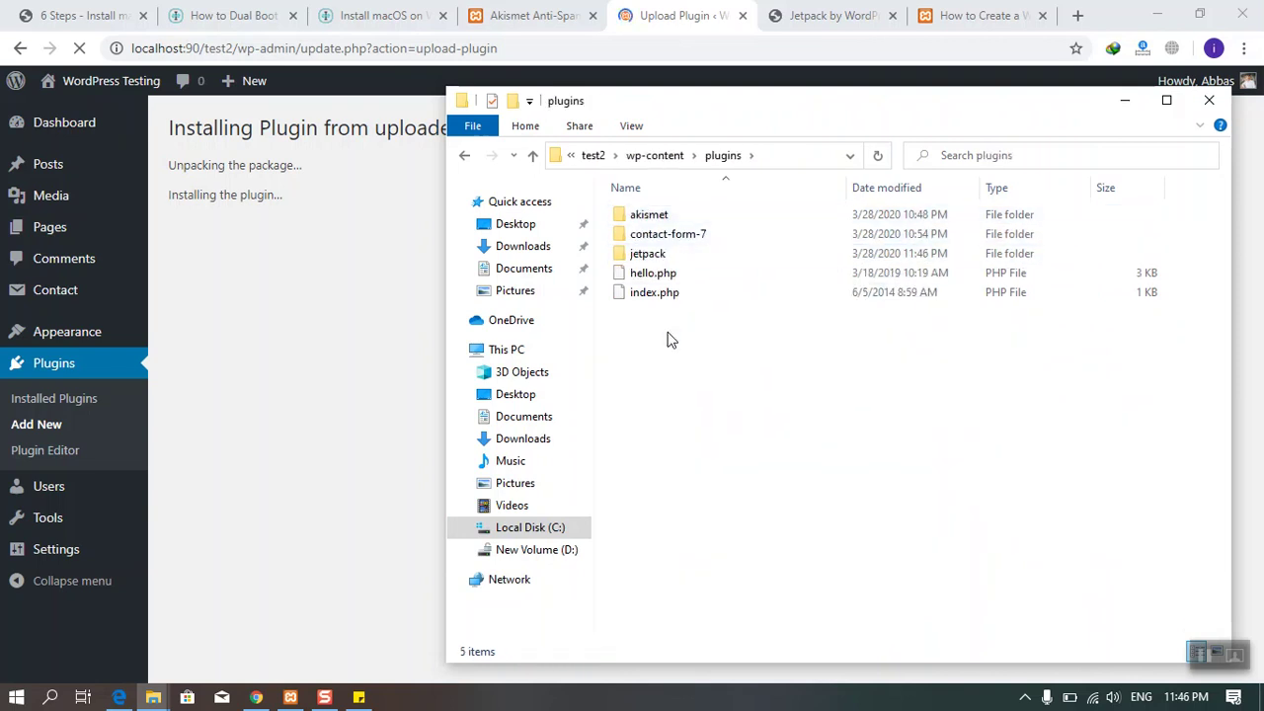
Step: Paste wordpress-seo.13.3.zip into the plugins folder and extract the archive there
right_click(667, 339)
left_click(710, 485)
right_click(691, 331)
left_click(714, 390)
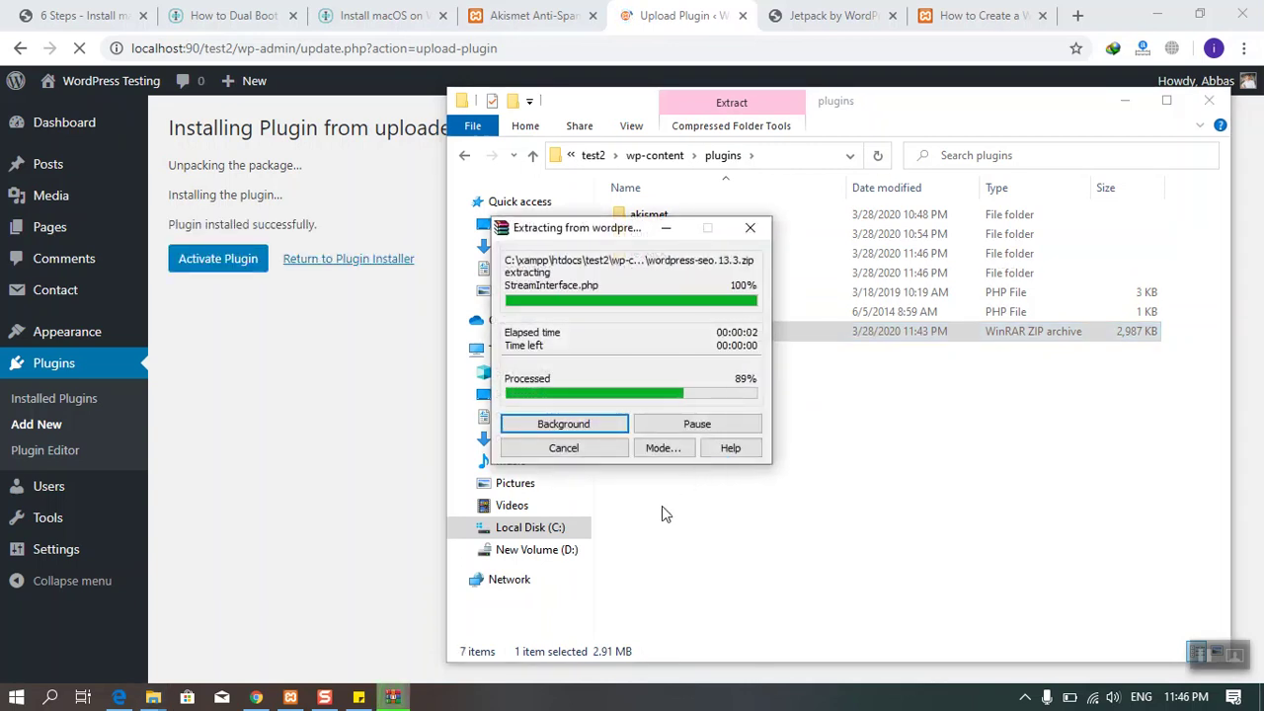
Step: Switch back to Chrome and activate the newly uploaded Jetpack plugin
left_click(411, 409)
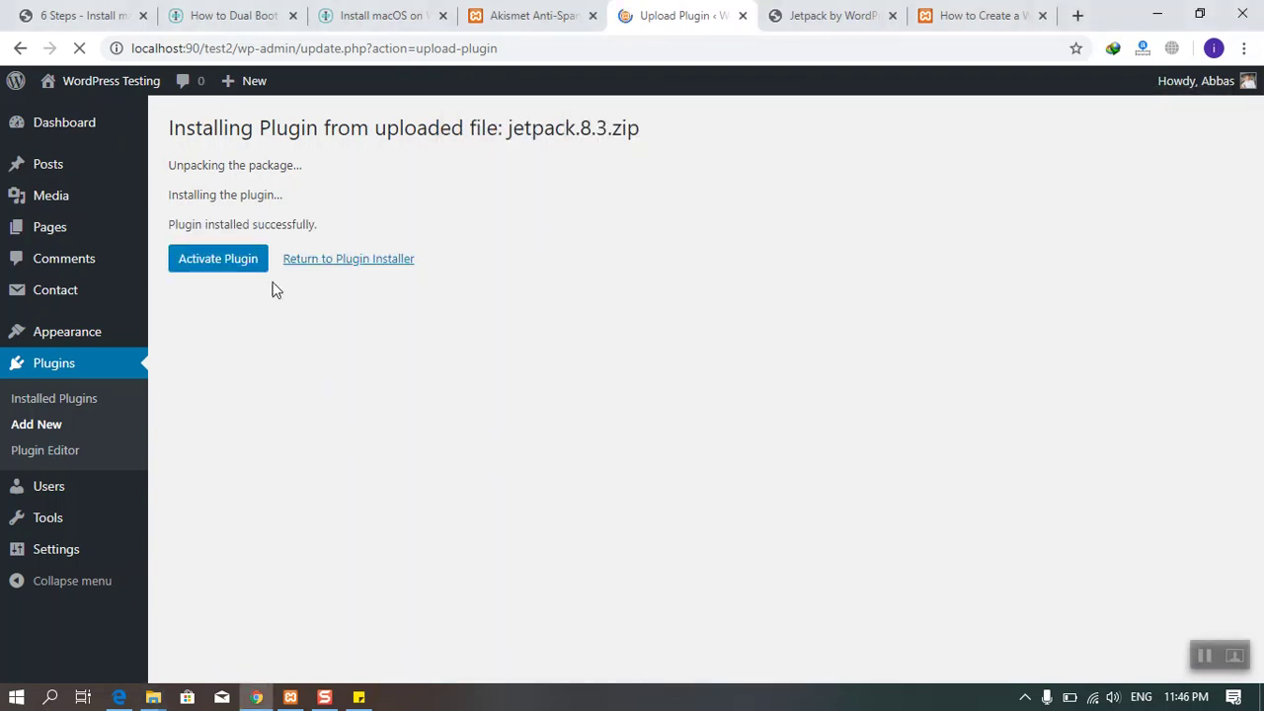
left_click(196, 266)
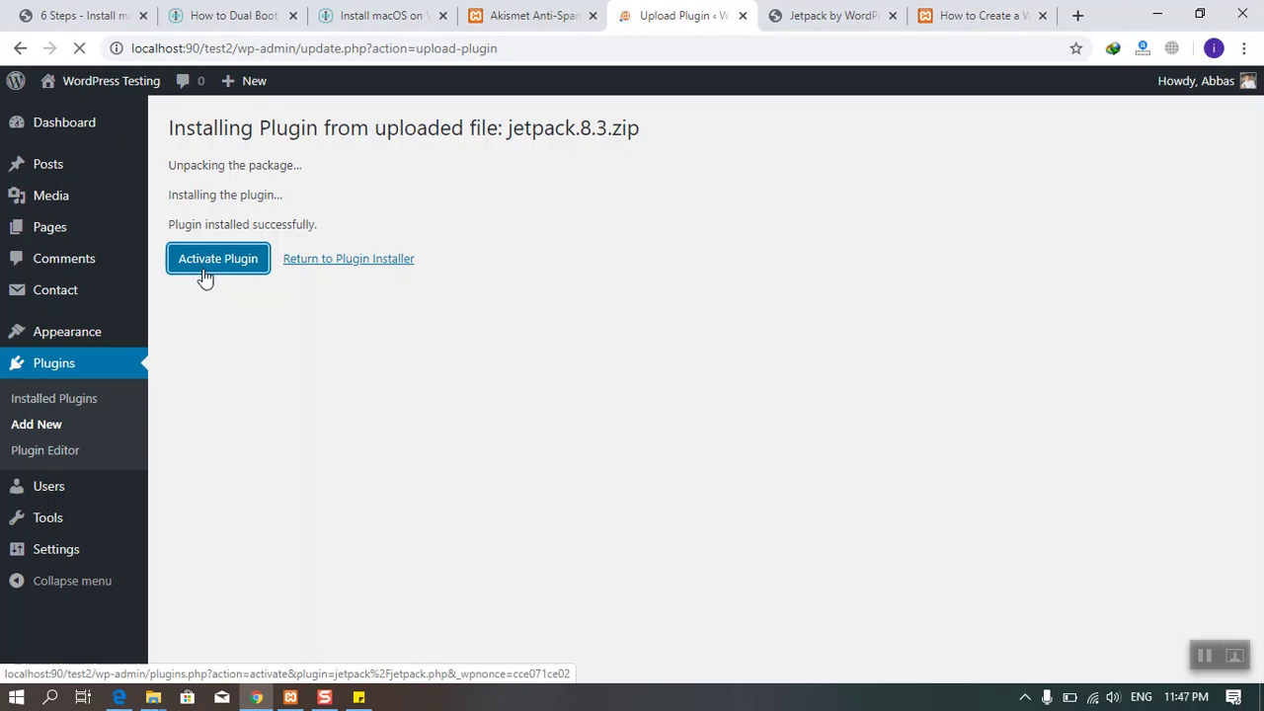
left_click(204, 266)
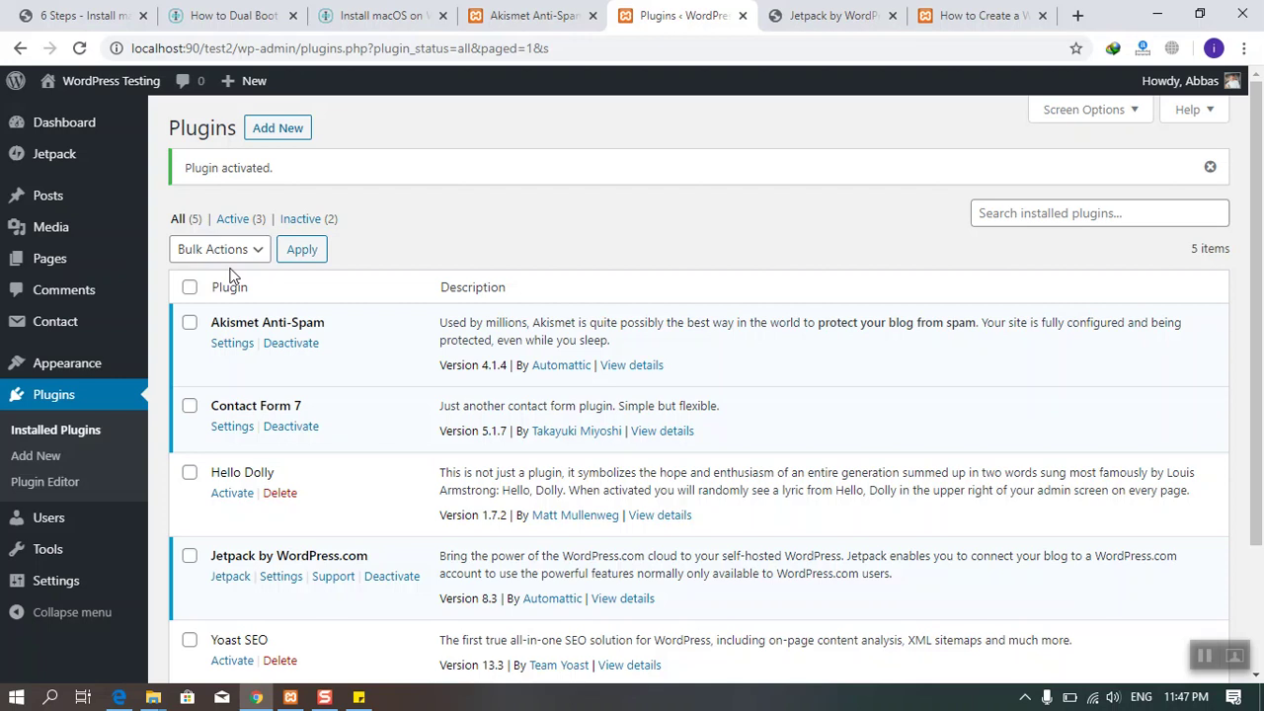
Step: Activate the Yoast SEO plugin in the installed plugins list
scroll(246, 286, "down", 3)
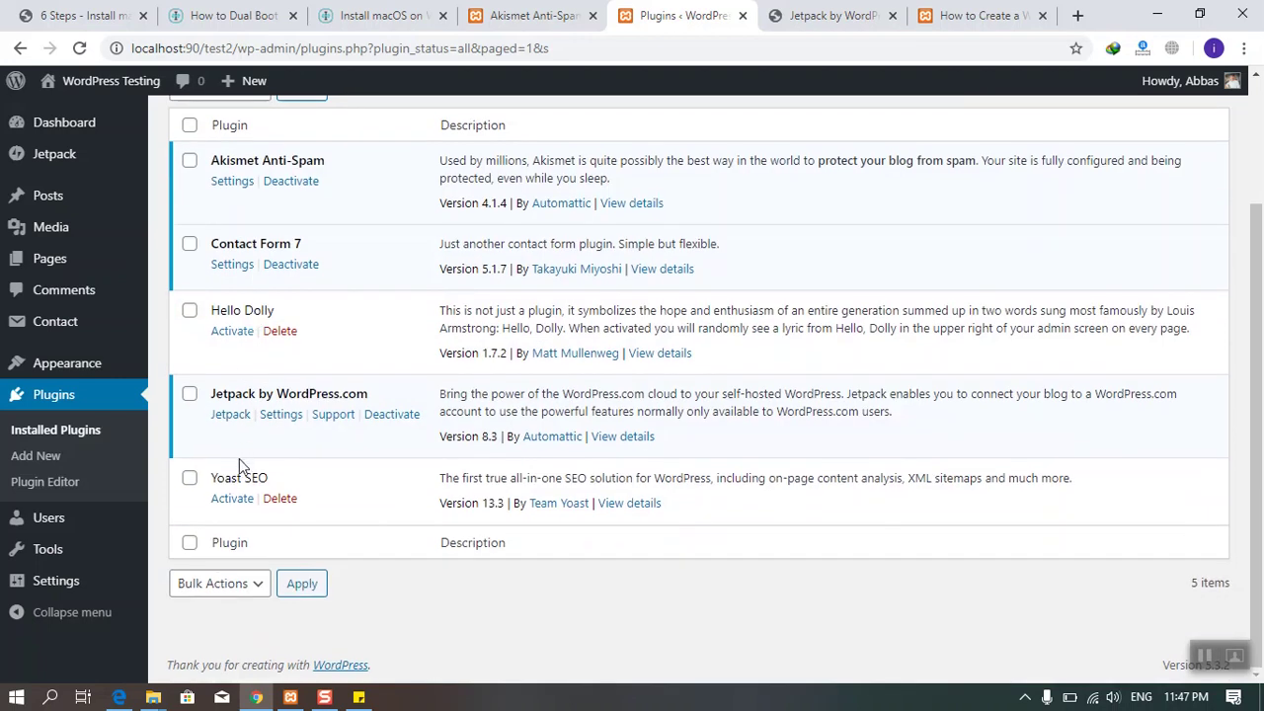
left_click(229, 499)
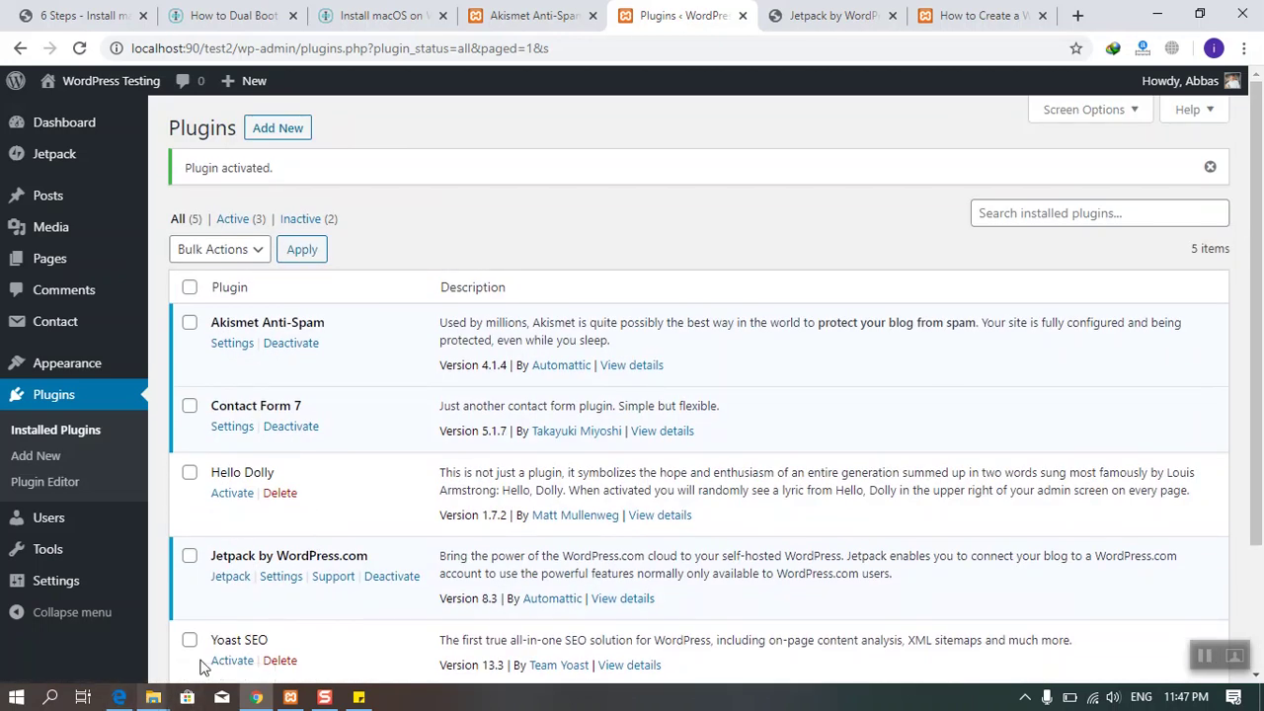
scroll(299, 545, "down", 3)
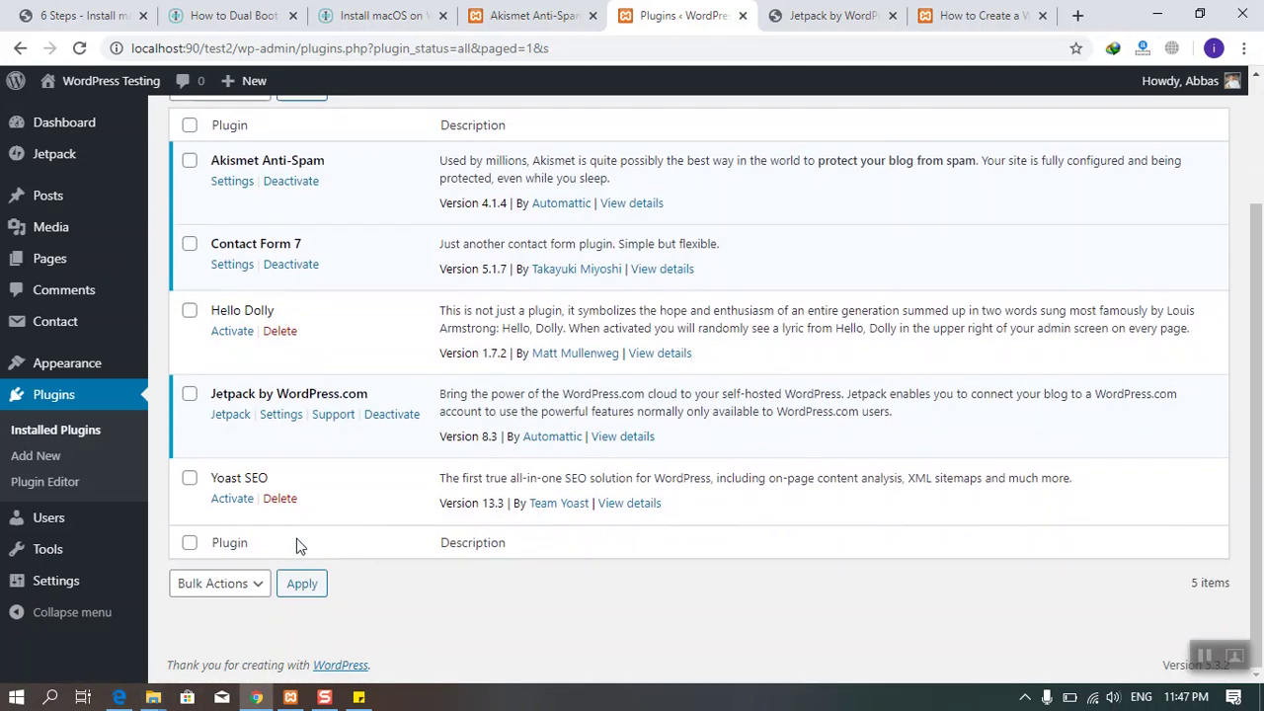
left_click(232, 499)
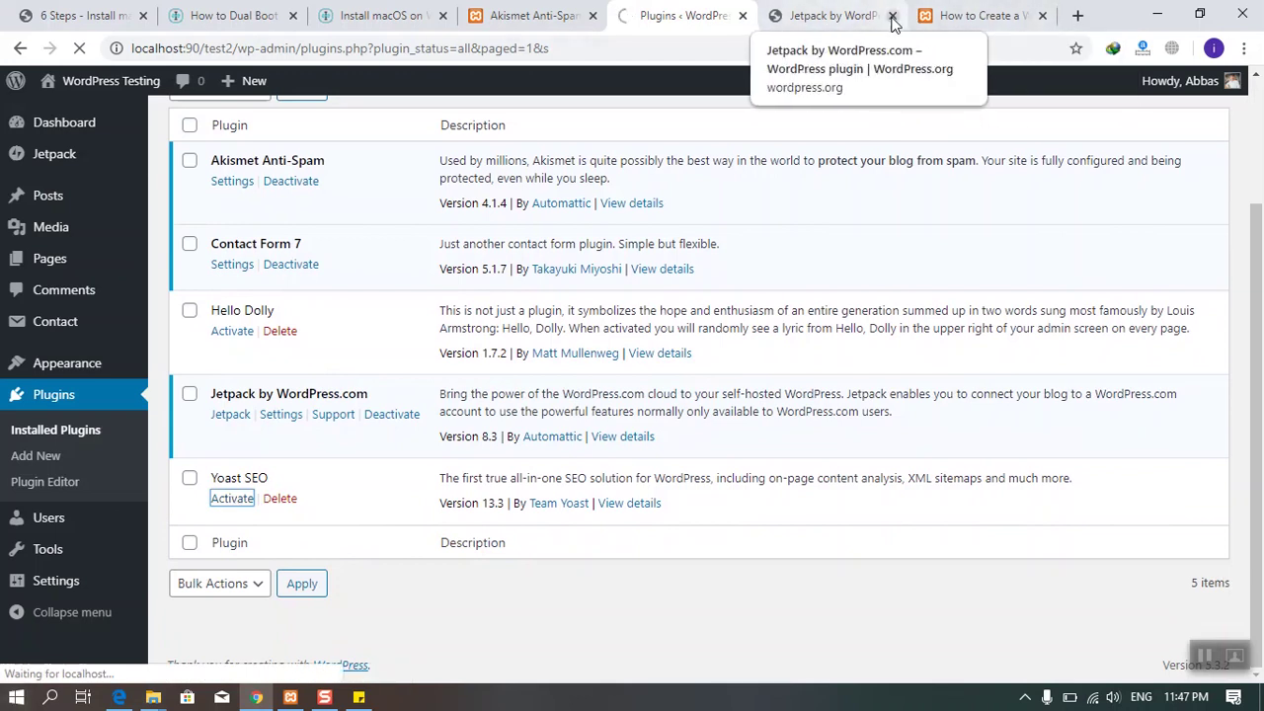
Step: Search Google for "google analytics" in a new browser tab
left_click(1077, 15)
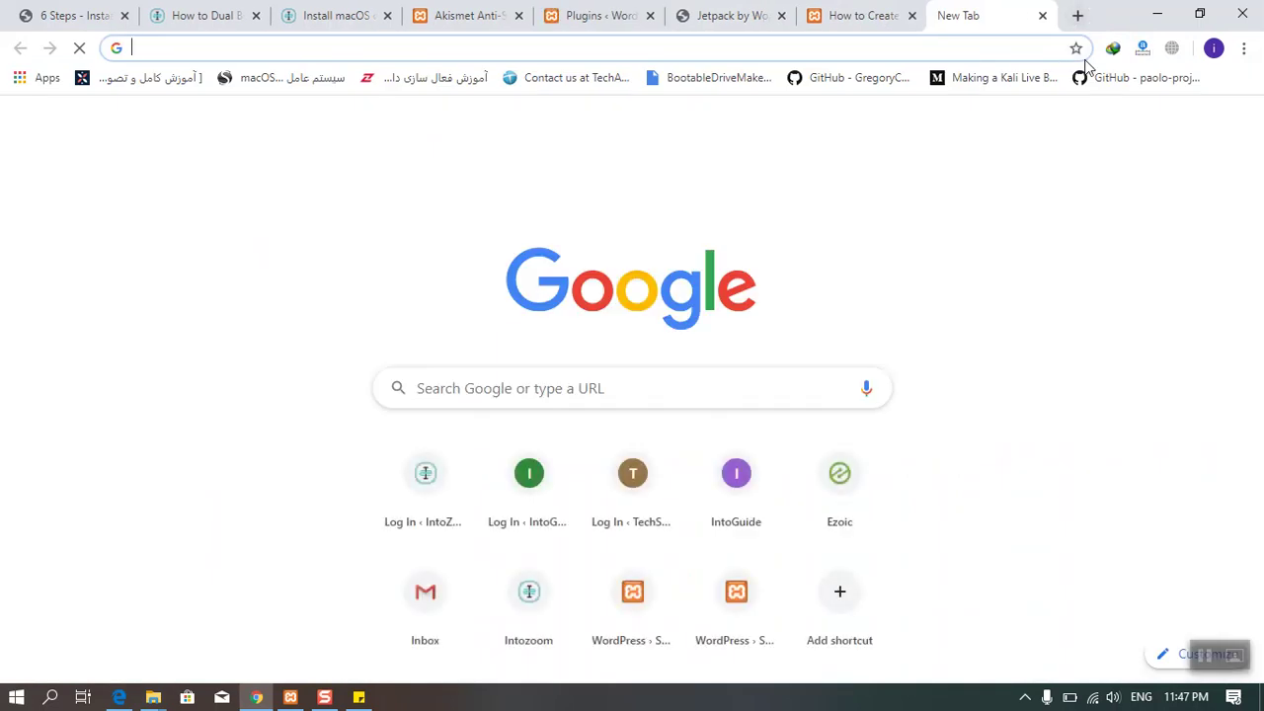
type("gogole ana")
key("BackSpace")
key("BackSpace")
key("BackSpace")
key("BackSpace")
key("BackSpace")
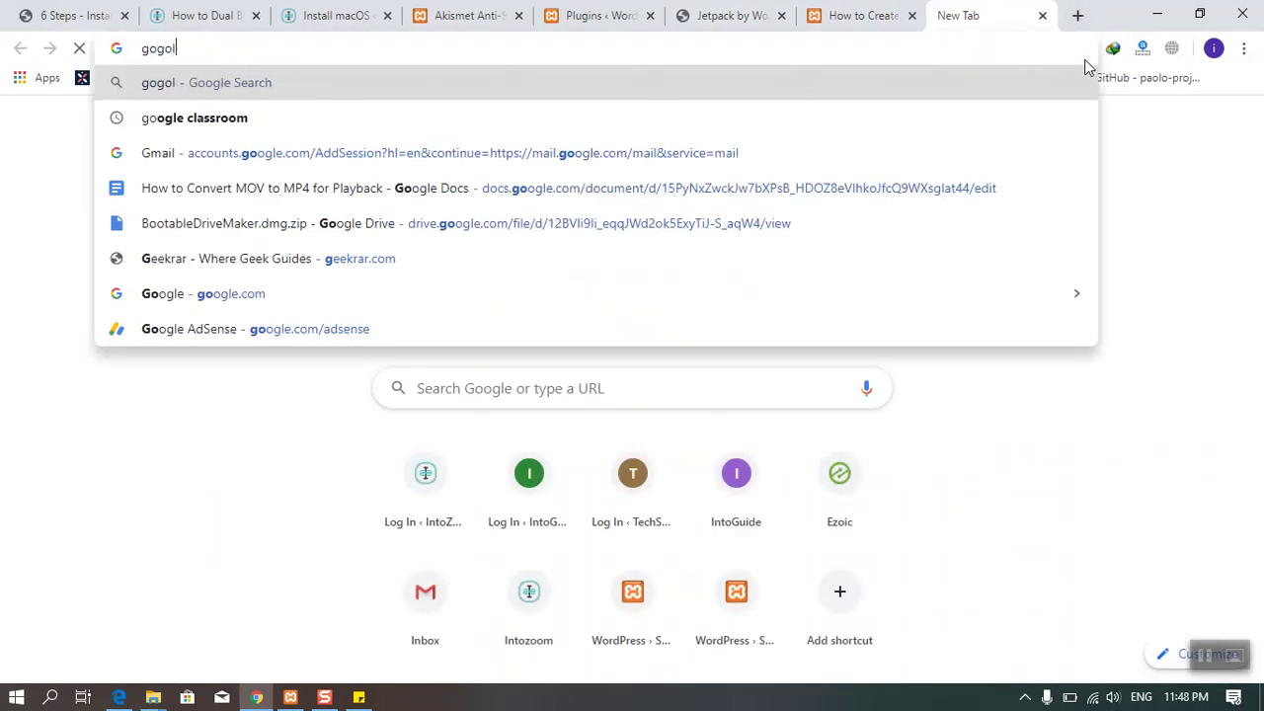
key("BackSpace")
key("BackSpace")
key("BackSpace")
type("ogle ana")
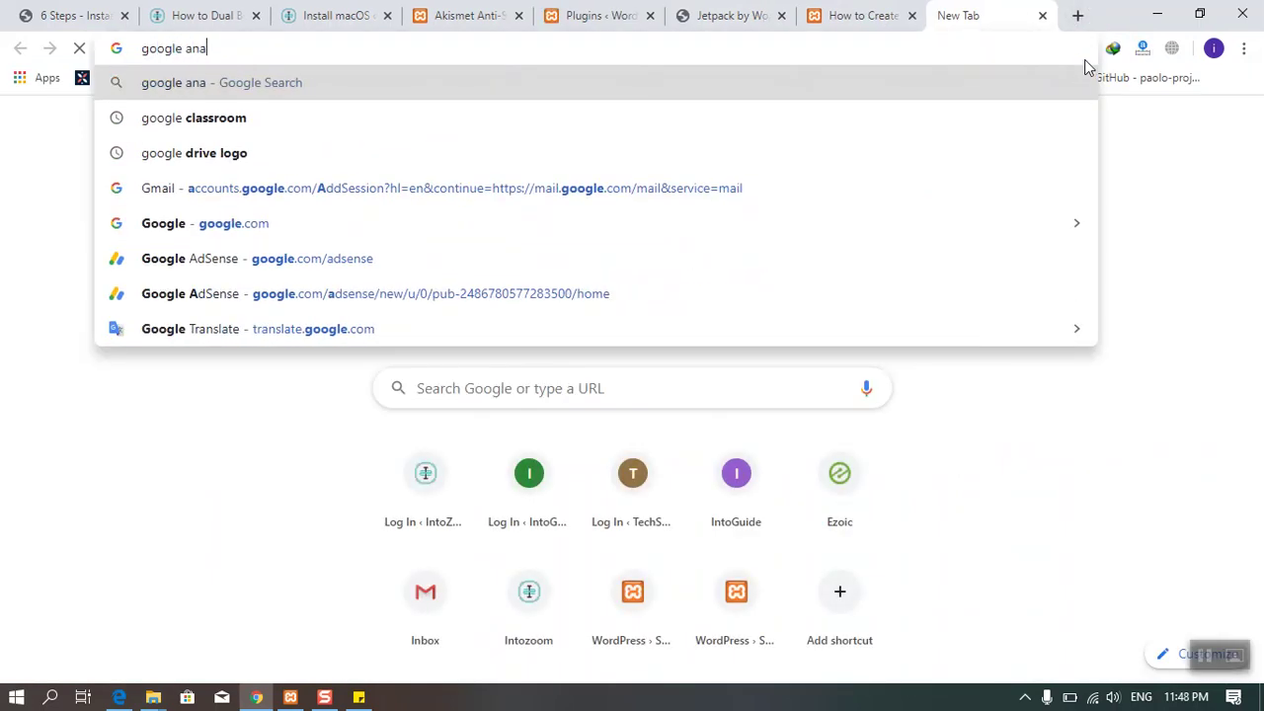
key("Down")
key("Return")
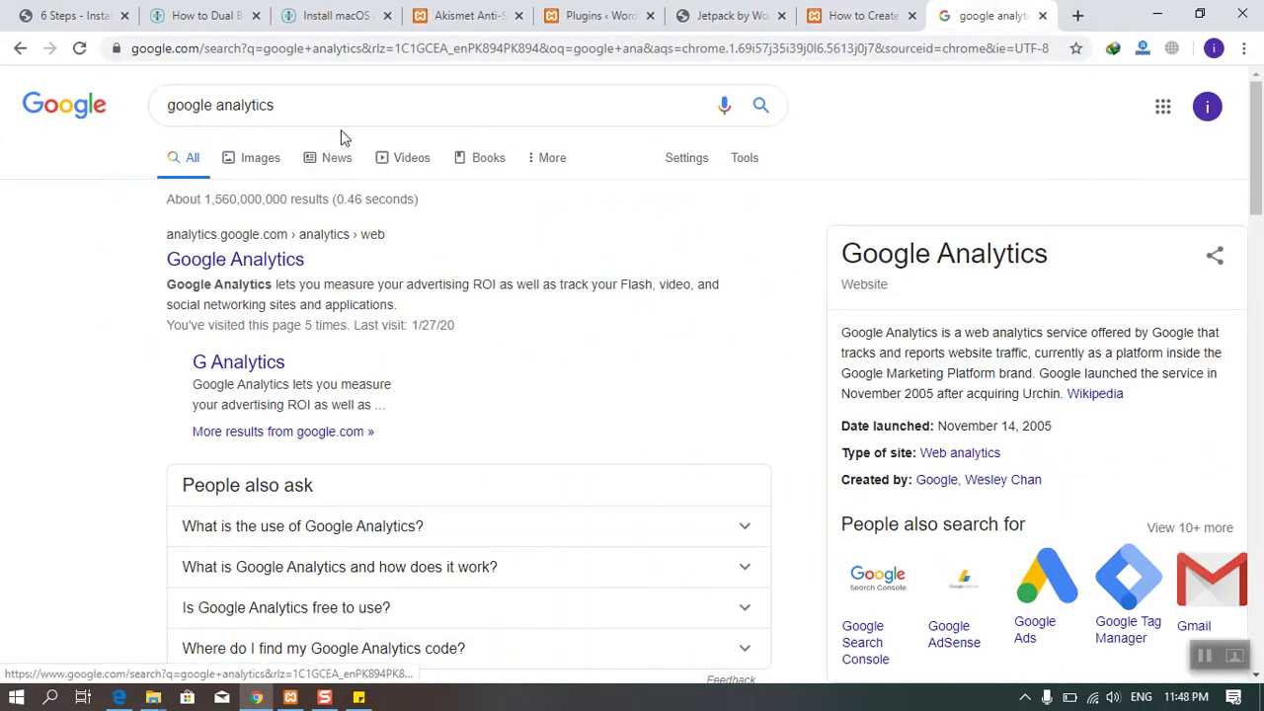
Step: Refine the Google search to "google analytics wordpress plugin"
left_click(339, 115)
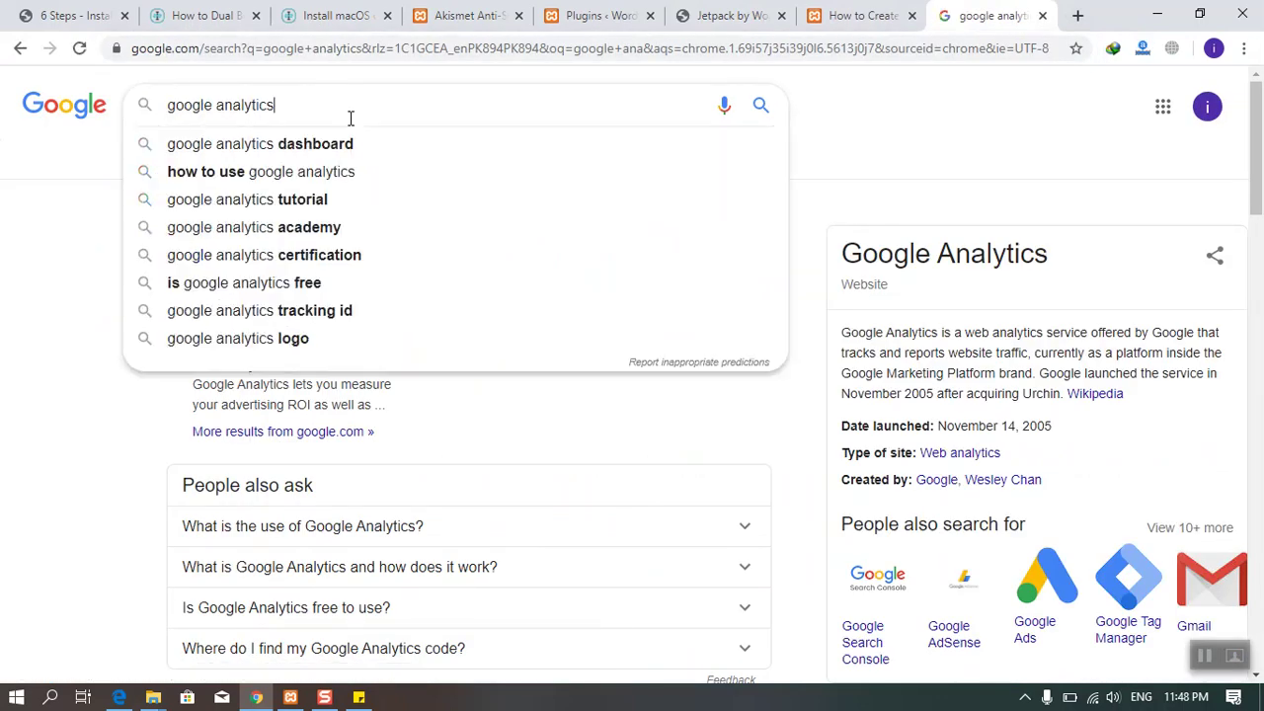
type("wordpress")
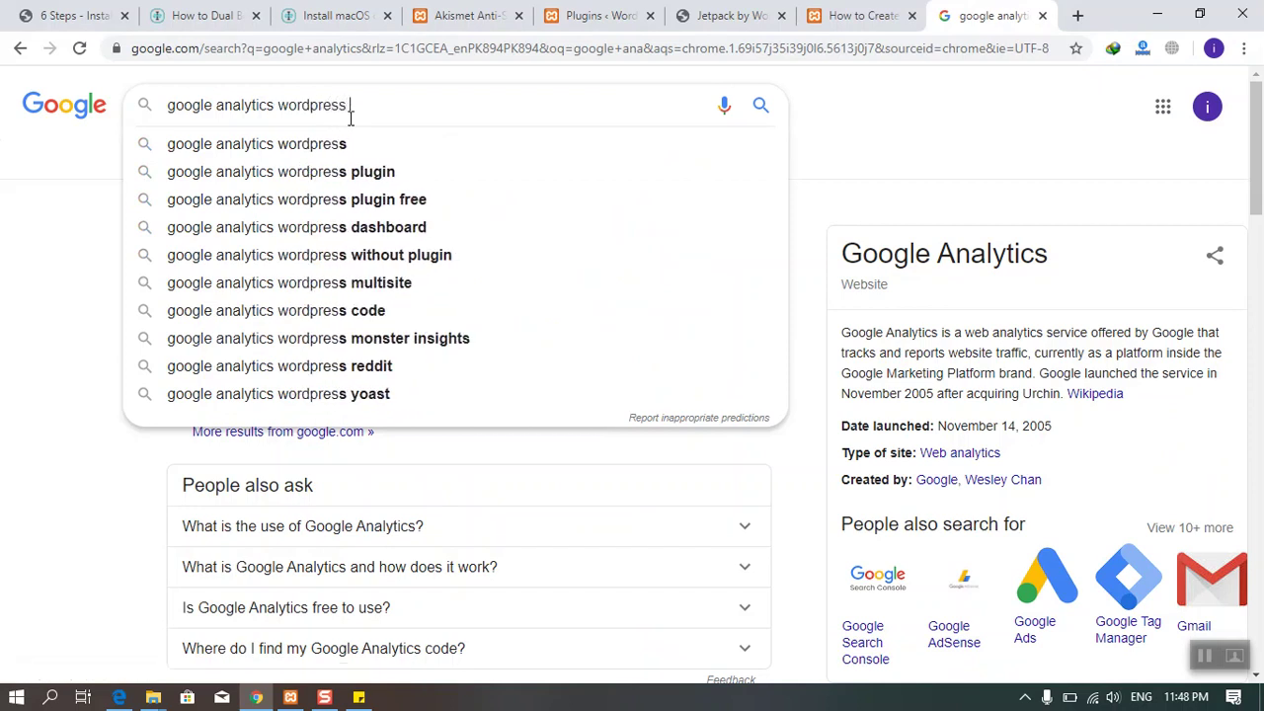
key("Down")
key("Return")
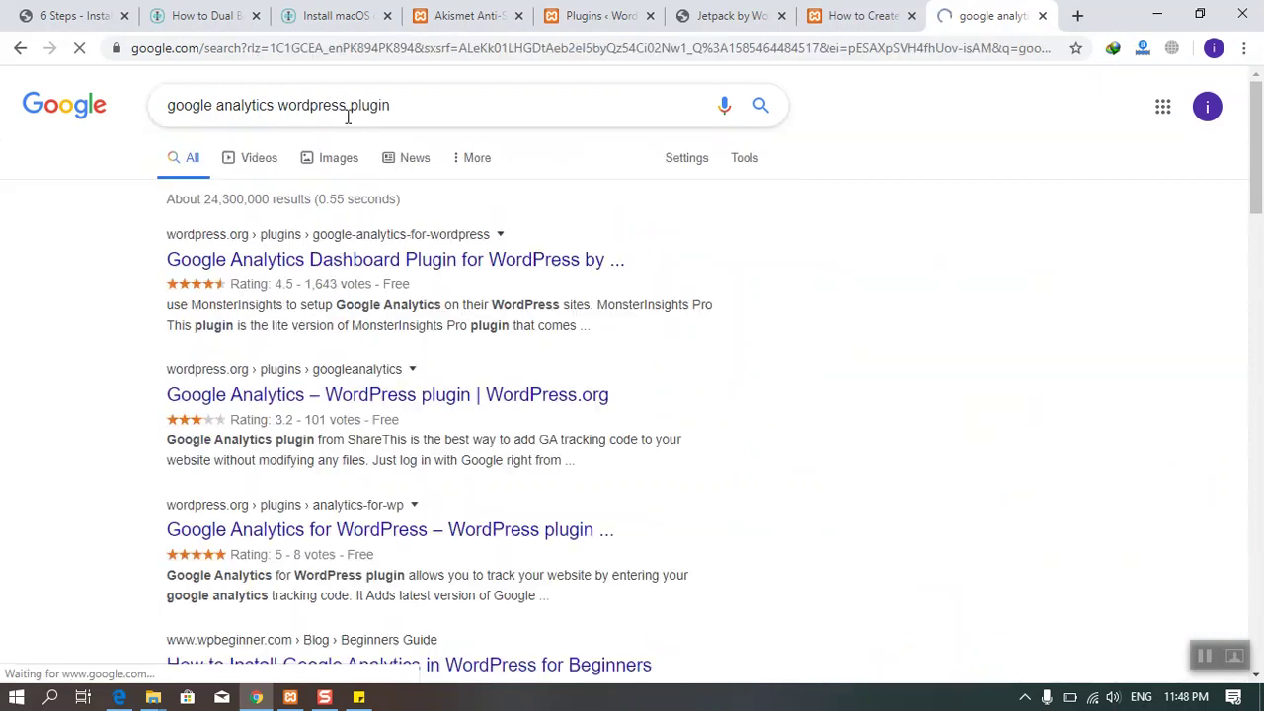
Step: Open the MonsterInsights Google Analytics plugin page in a new tab and download google-analytics-for-wordpress.7.10.4.zip to the Compressed folder
middle_click(341, 265)
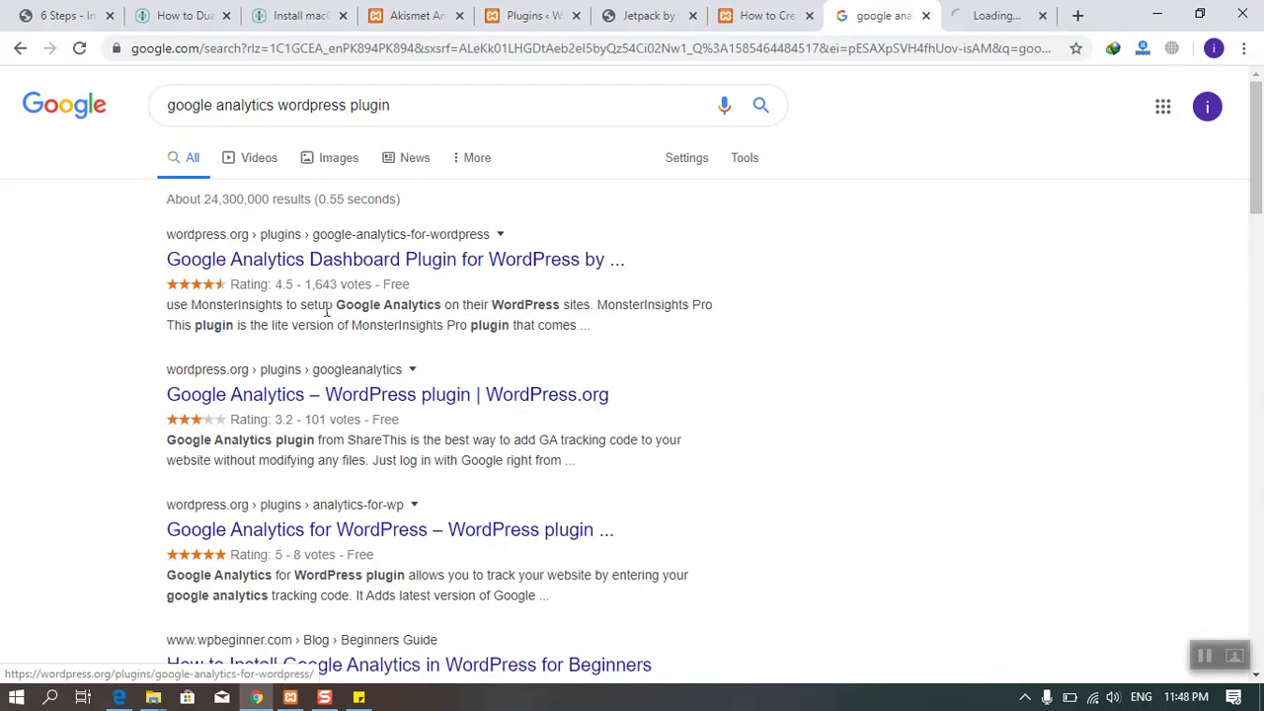
left_click(977, 15)
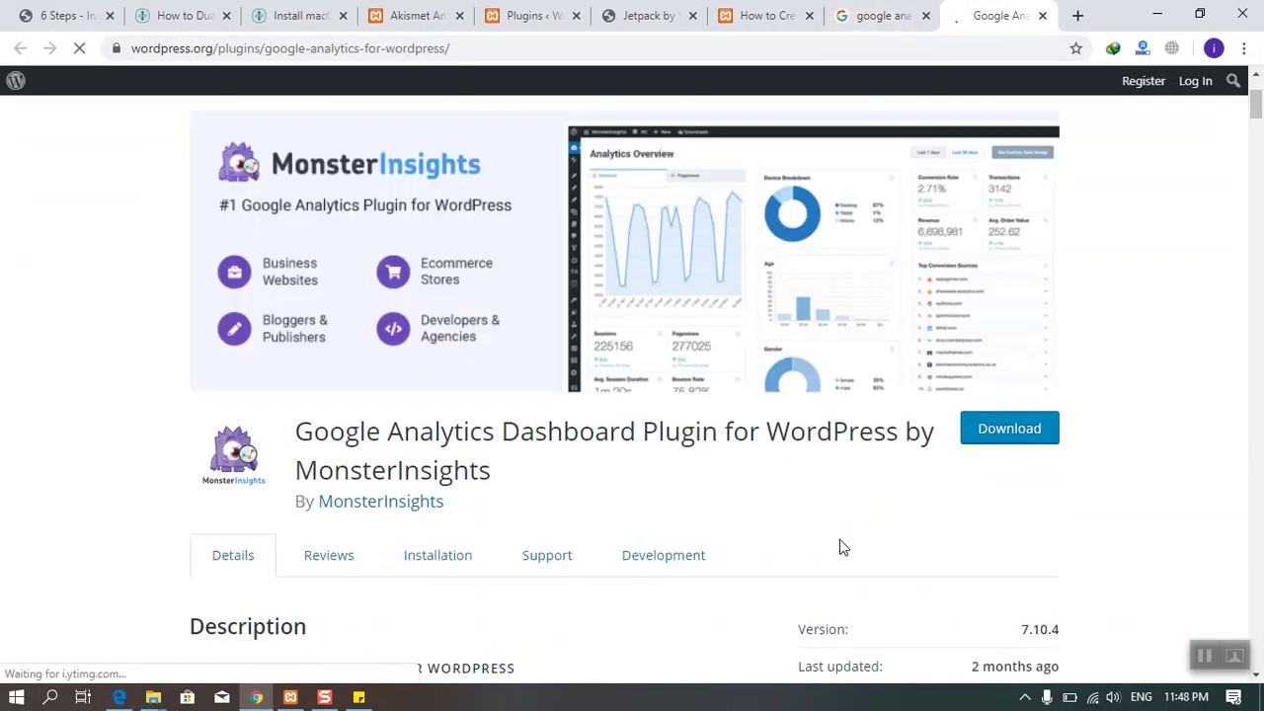
left_click(997, 434)
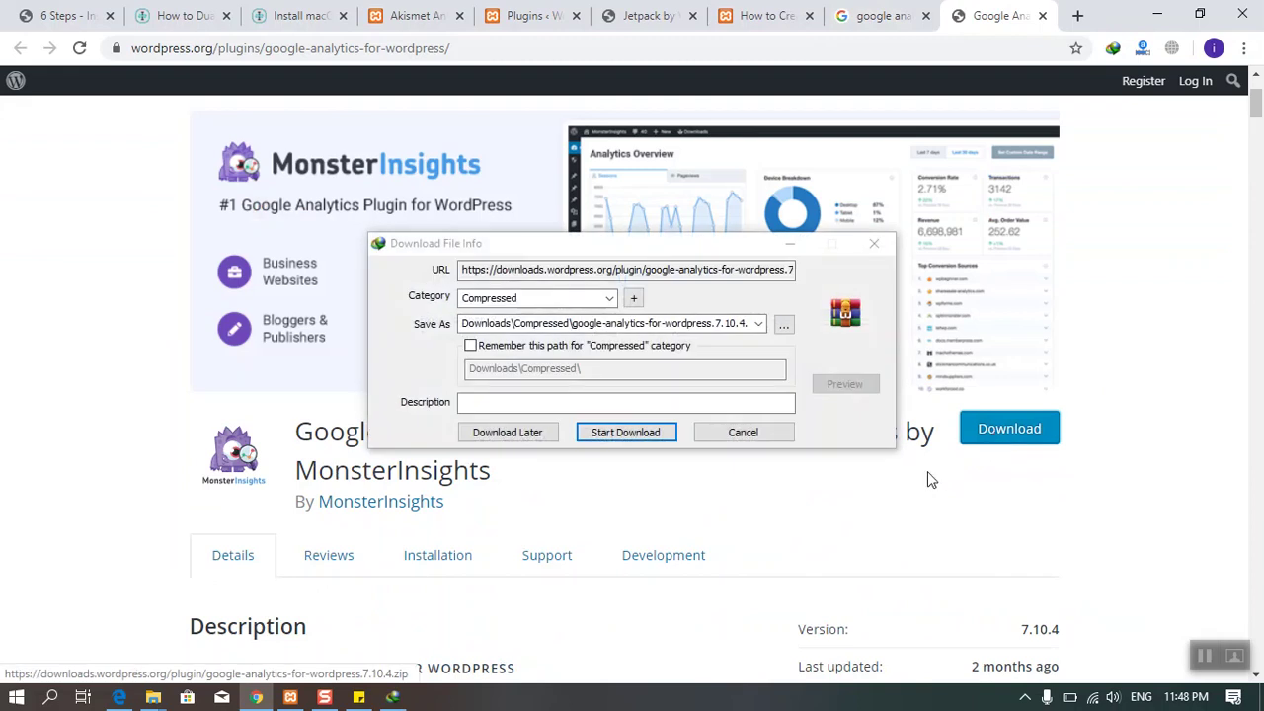
left_click(632, 433)
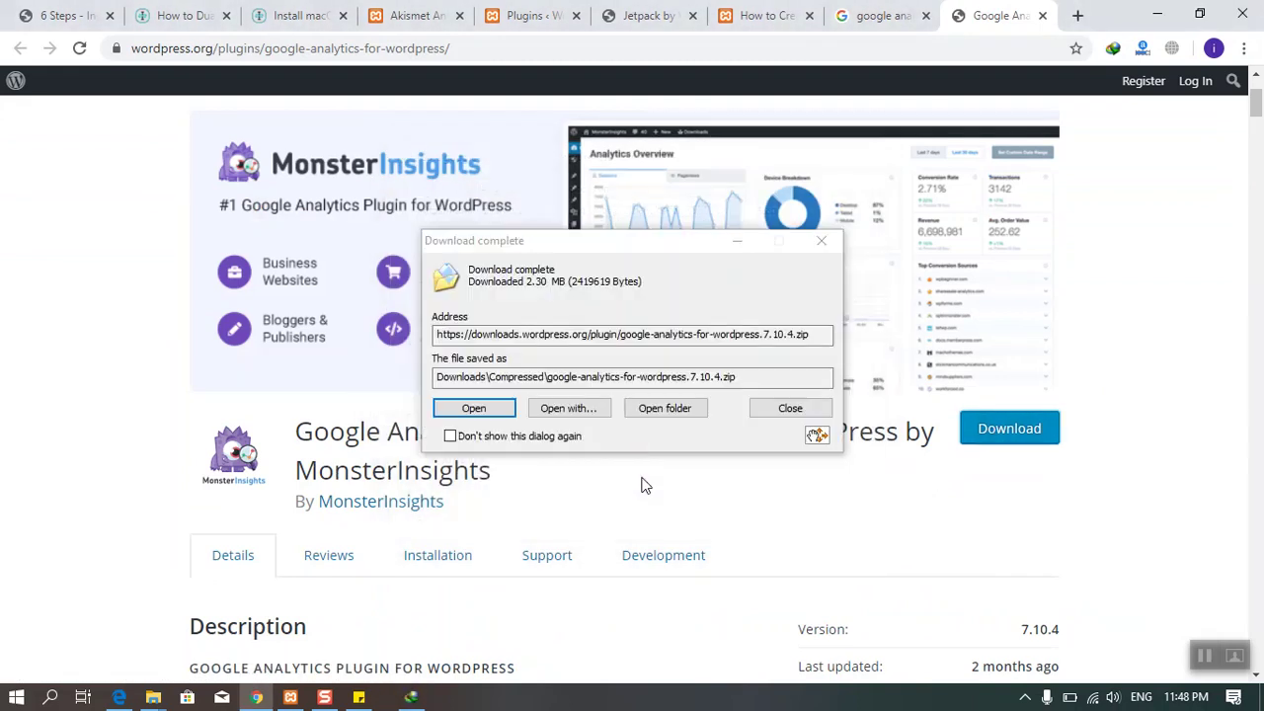
Step: Move google-analytics-for-wordpress.7.10.4.zip from the Compressed download folder into the test2 site's plugins folder and extract it there
left_click(705, 410)
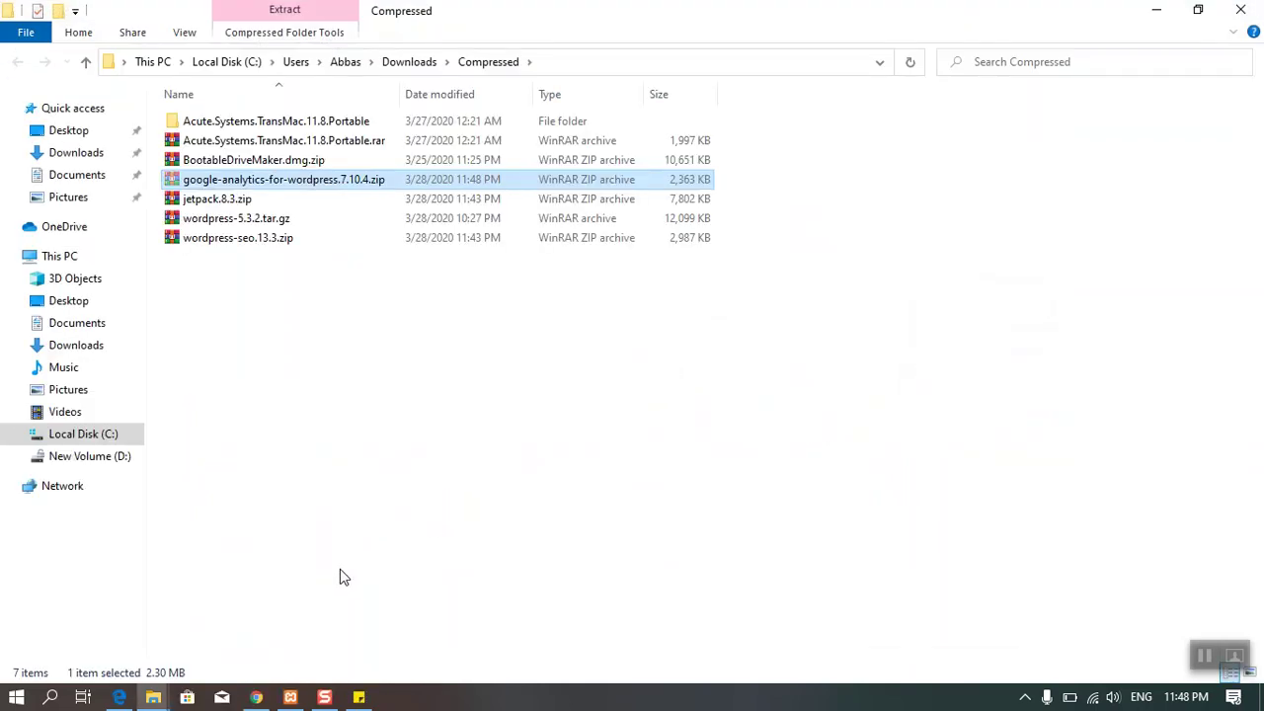
left_click(157, 697)
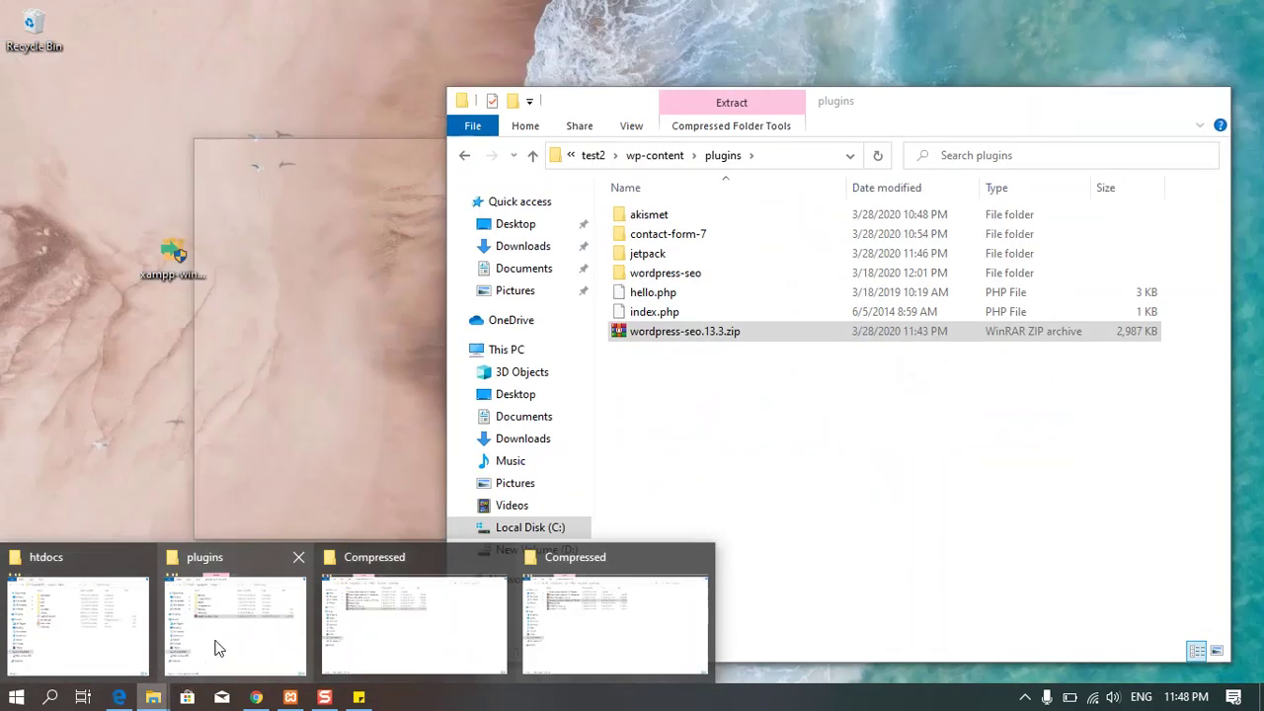
left_click(247, 612)
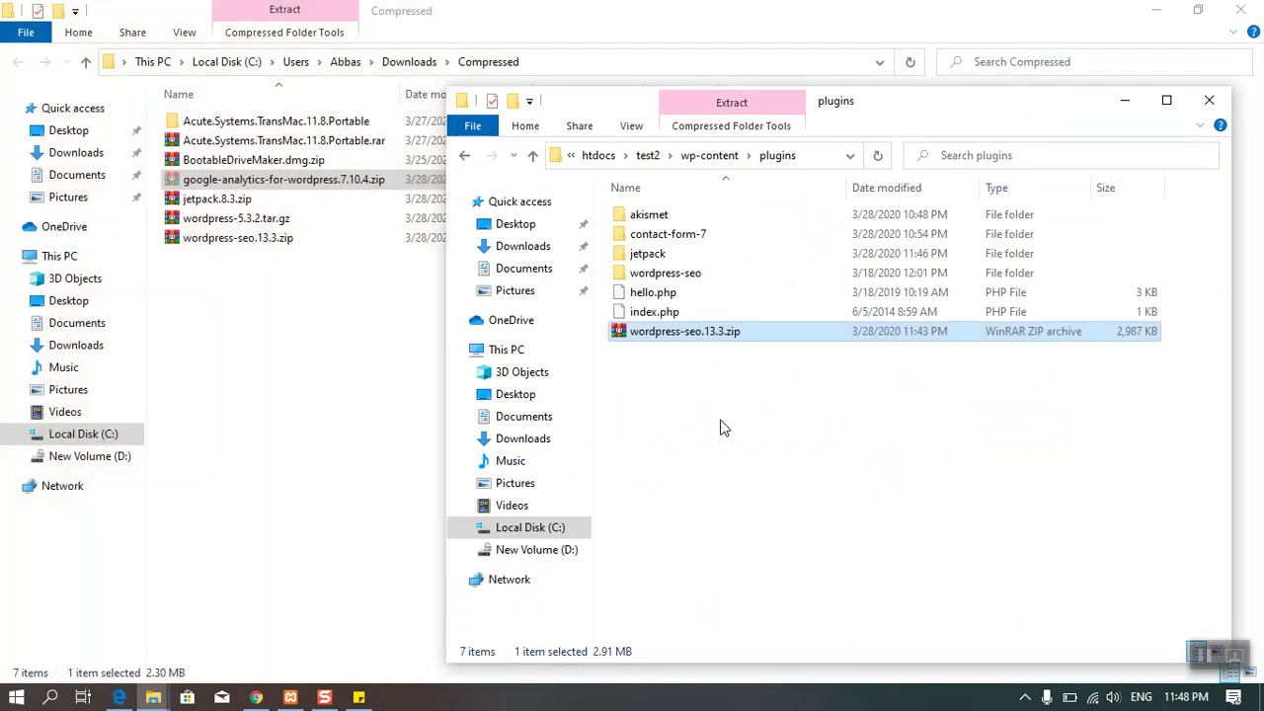
left_click(721, 425)
key("ctrl+v")
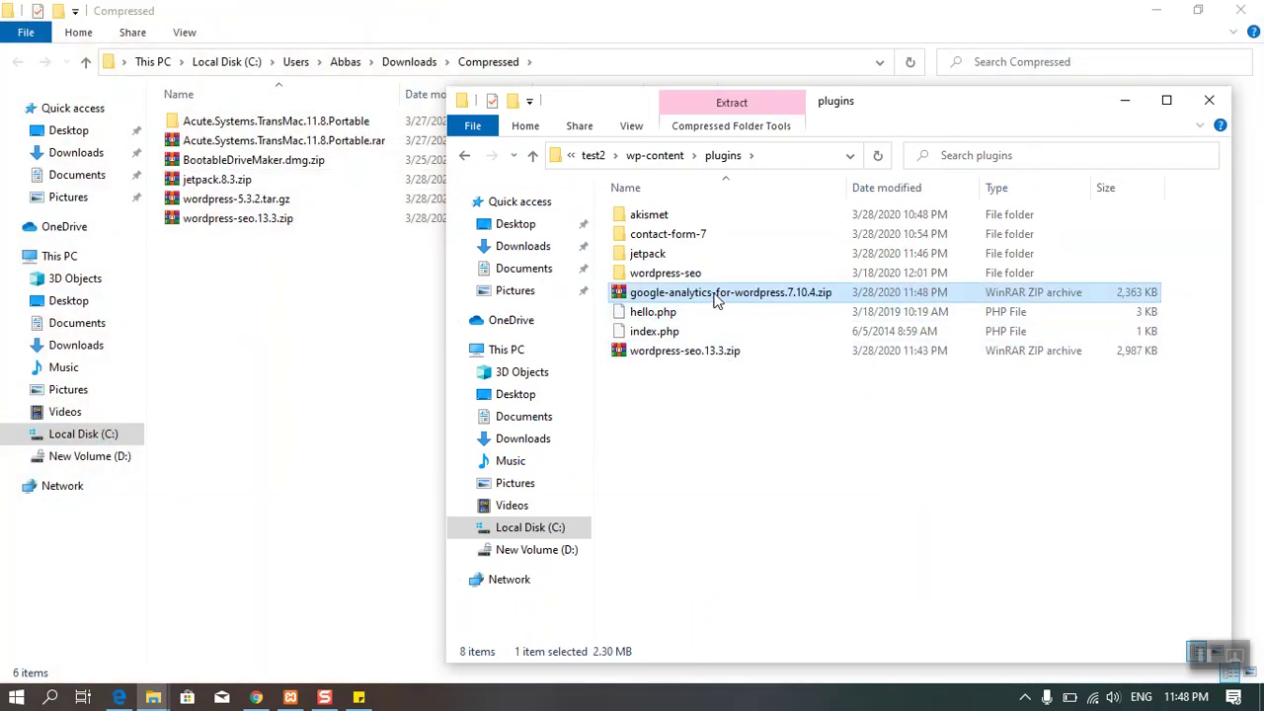
right_click(713, 293)
left_click(750, 386)
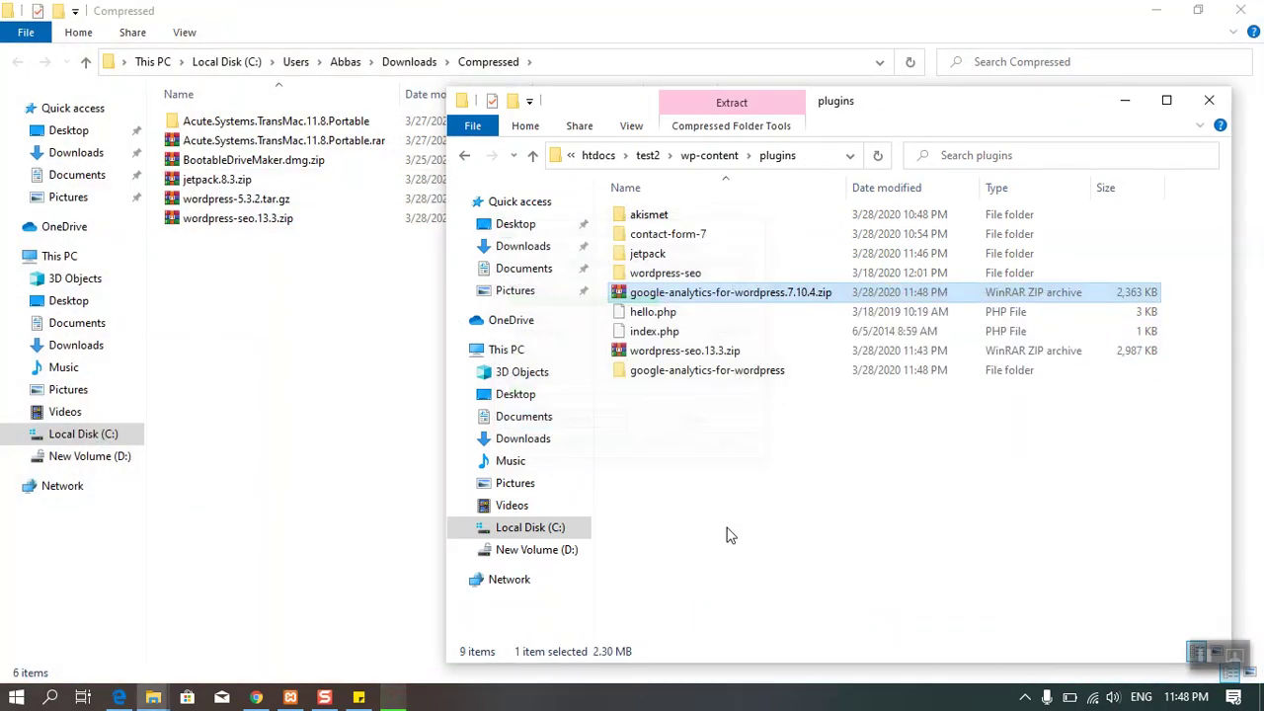
Step: Return to Chrome, close the Jetpack plugin page, and reload the WordPress installed plugins list to check for the Google Analytics plugin
left_click(256, 697)
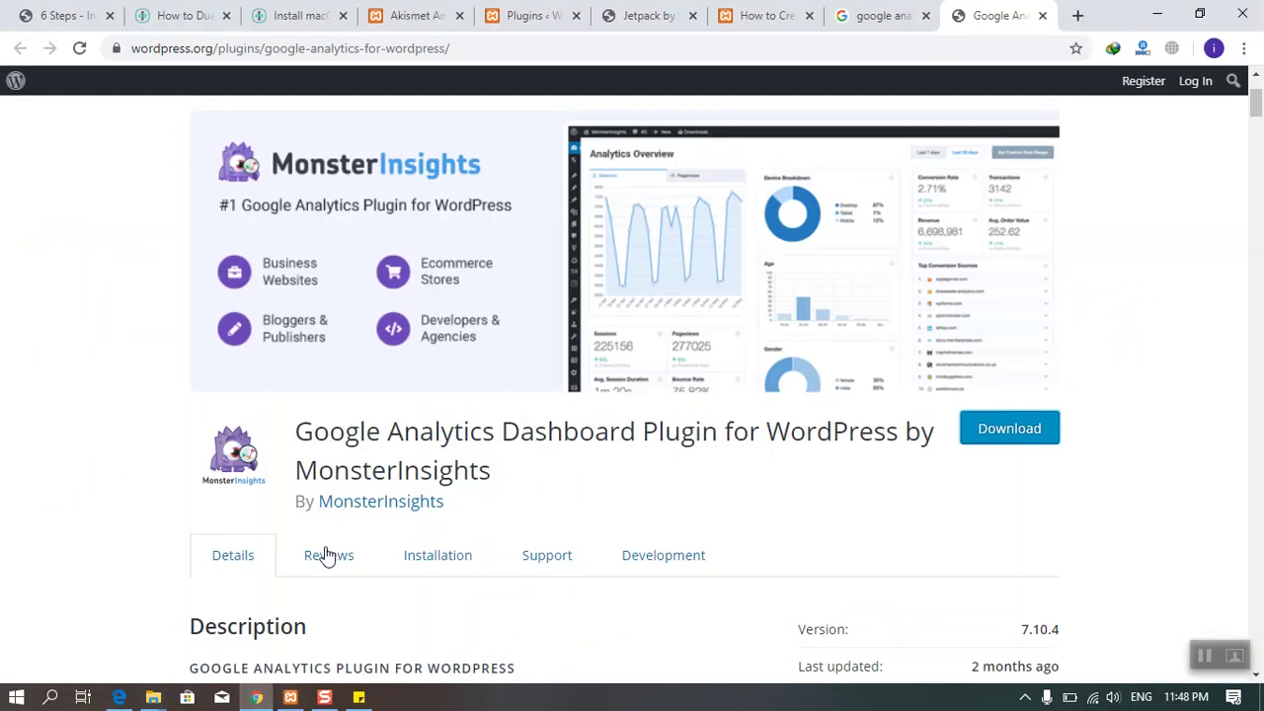
left_click(668, 15)
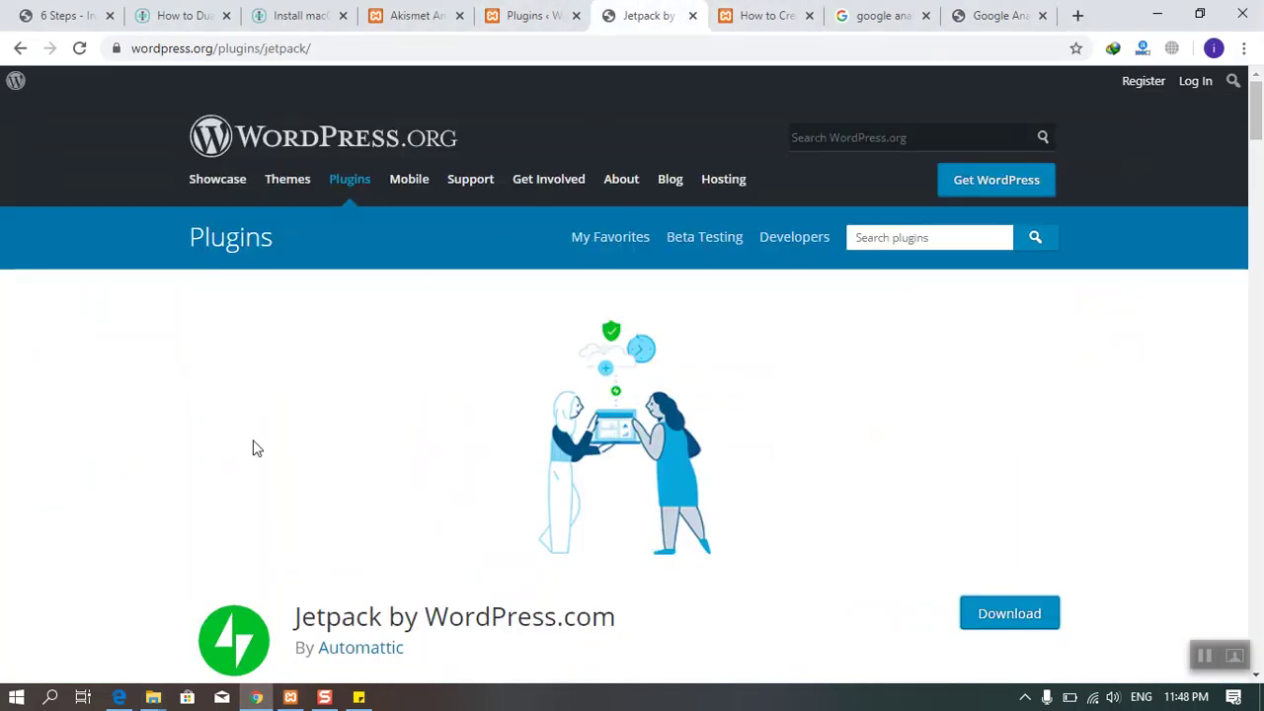
left_click(691, 14)
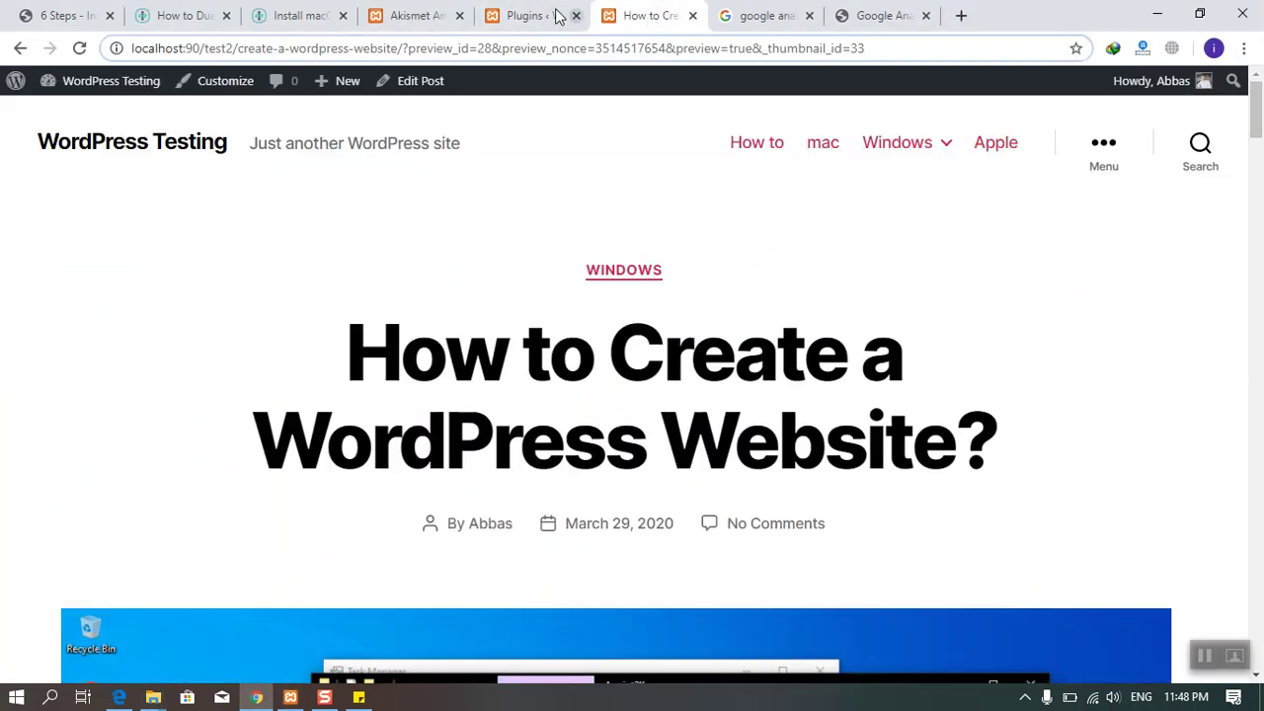
left_click(553, 15)
right_click(424, 198)
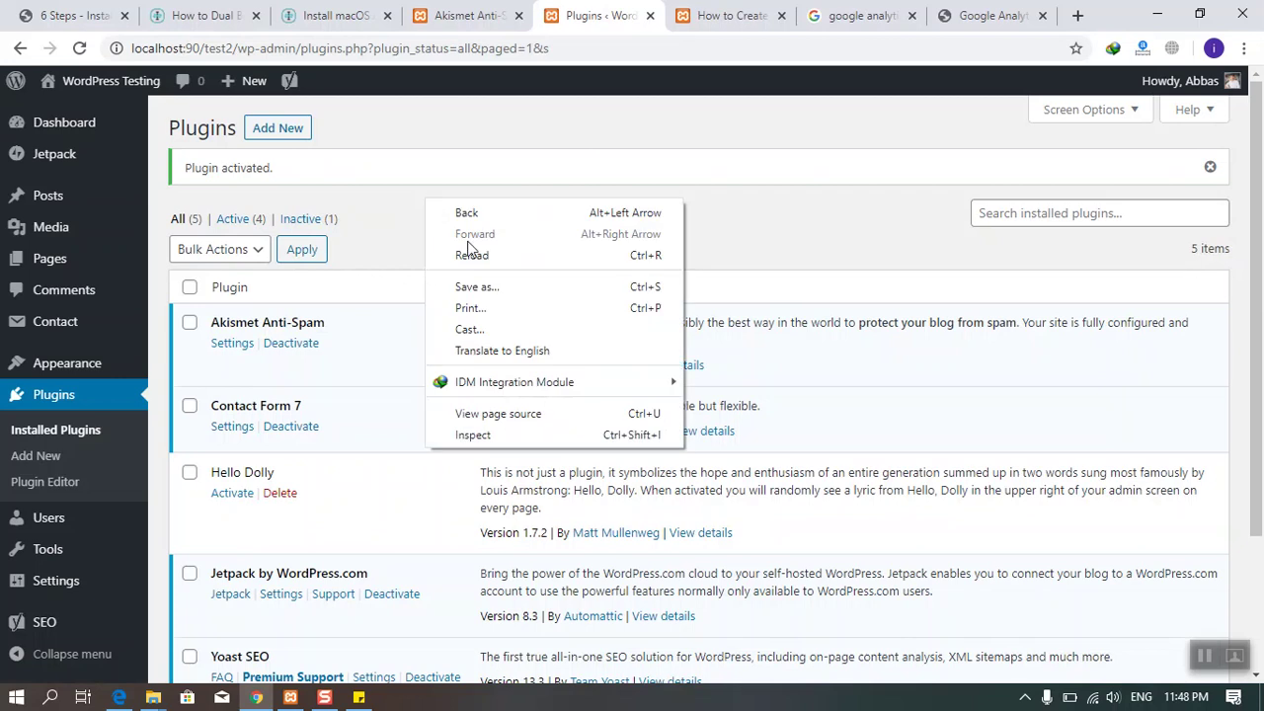
left_click(471, 255)
scroll(437, 367, "down", 2)
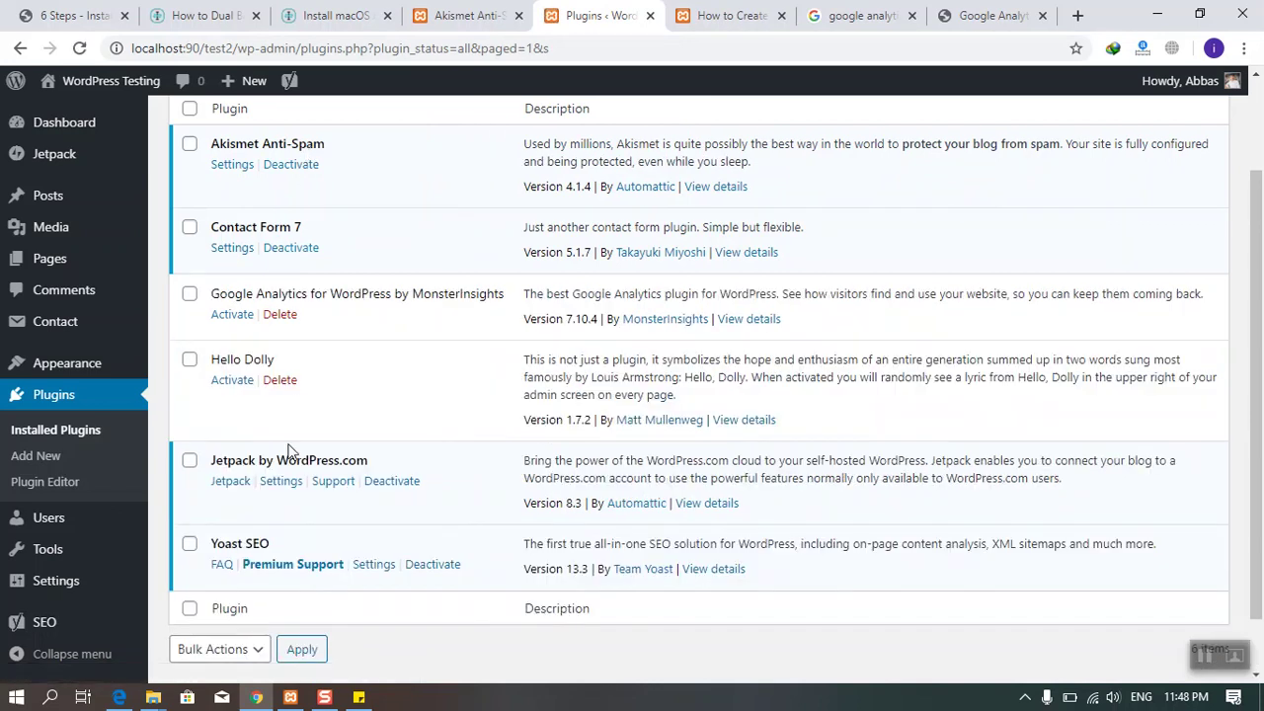
Step: Activate the Google Analytics for WordPress by MonsterInsights plugin and look through its welcome page
scroll(262, 578, "up", 1)
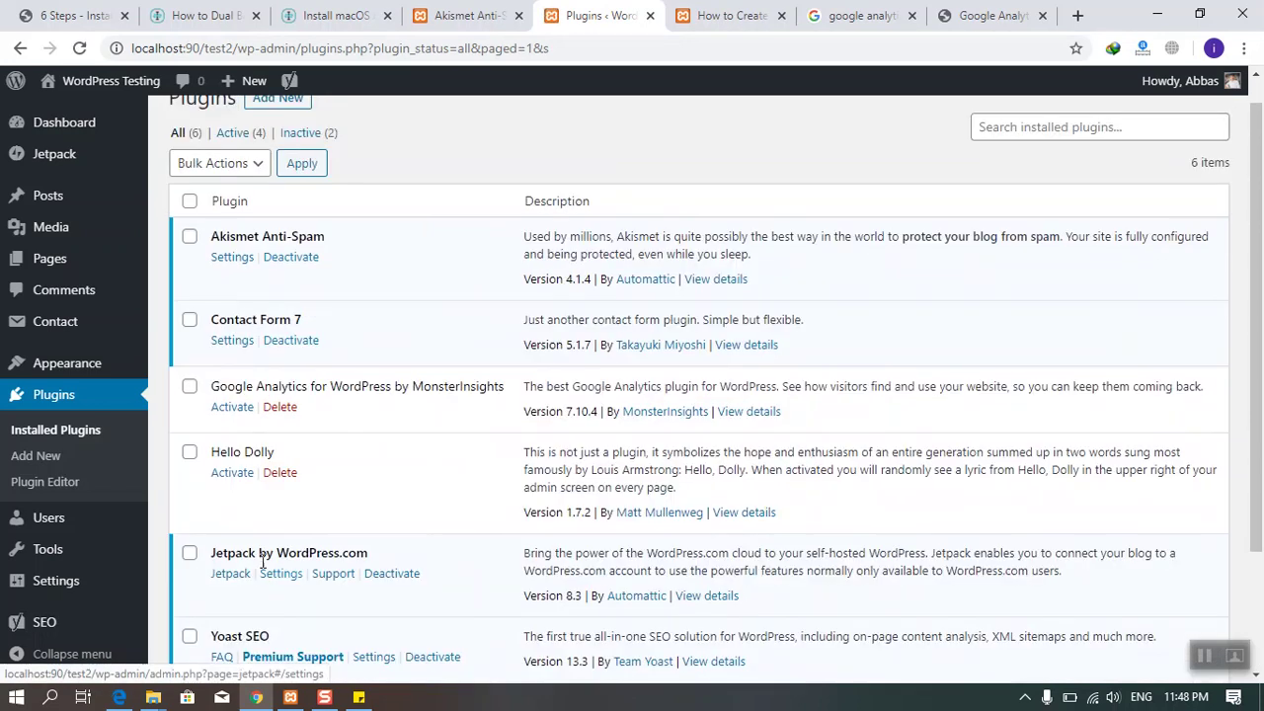
left_click(234, 409)
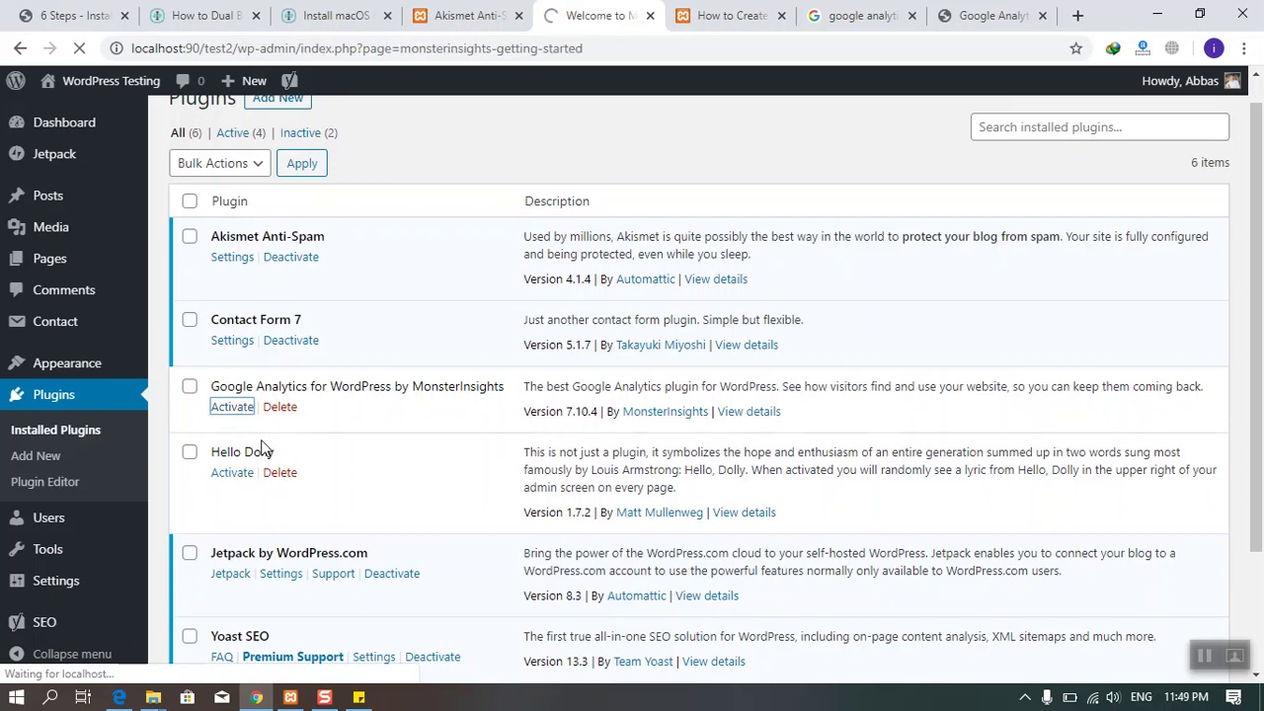
scroll(262, 447, "down", 5)
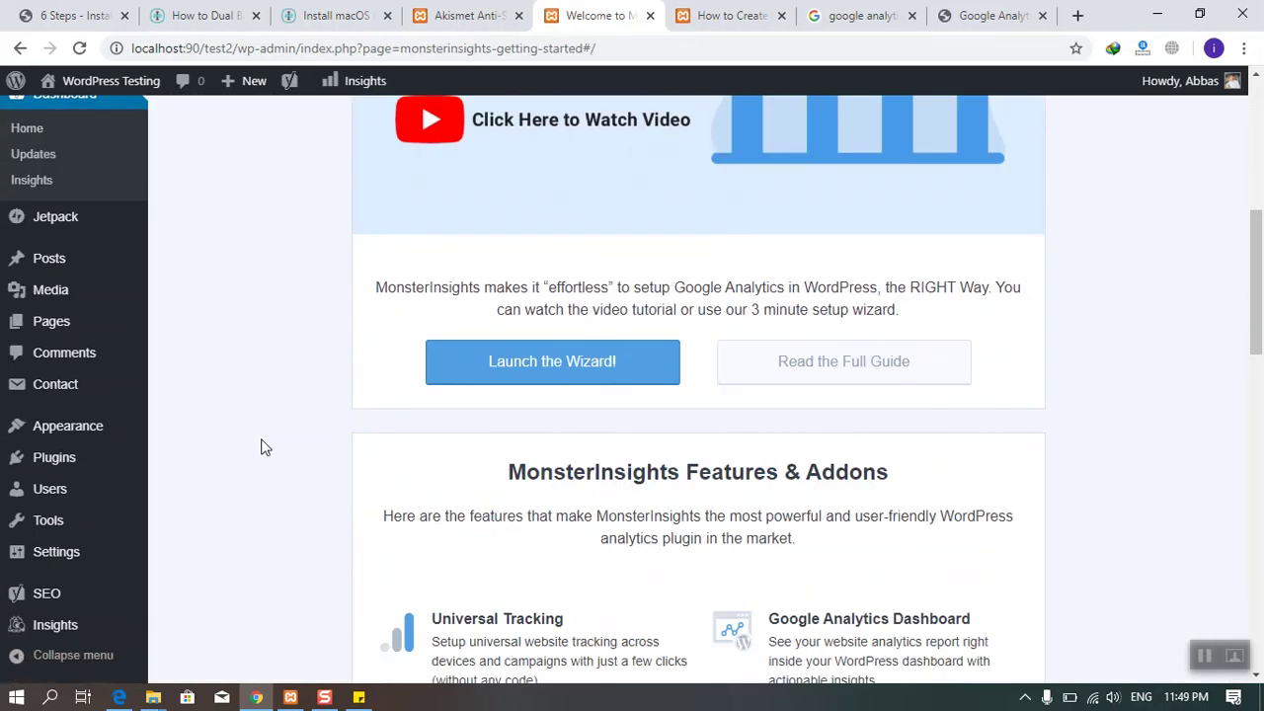
scroll(261, 447, "down", 12)
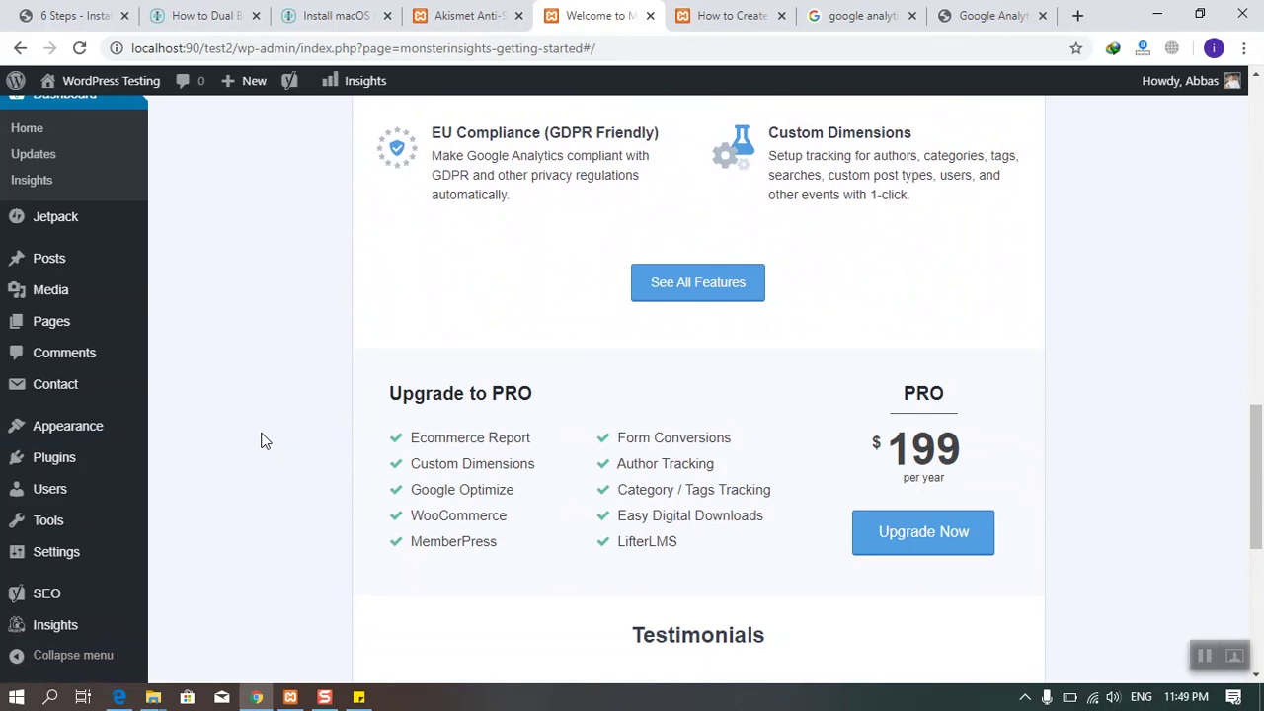
scroll(264, 436, "down", 2)
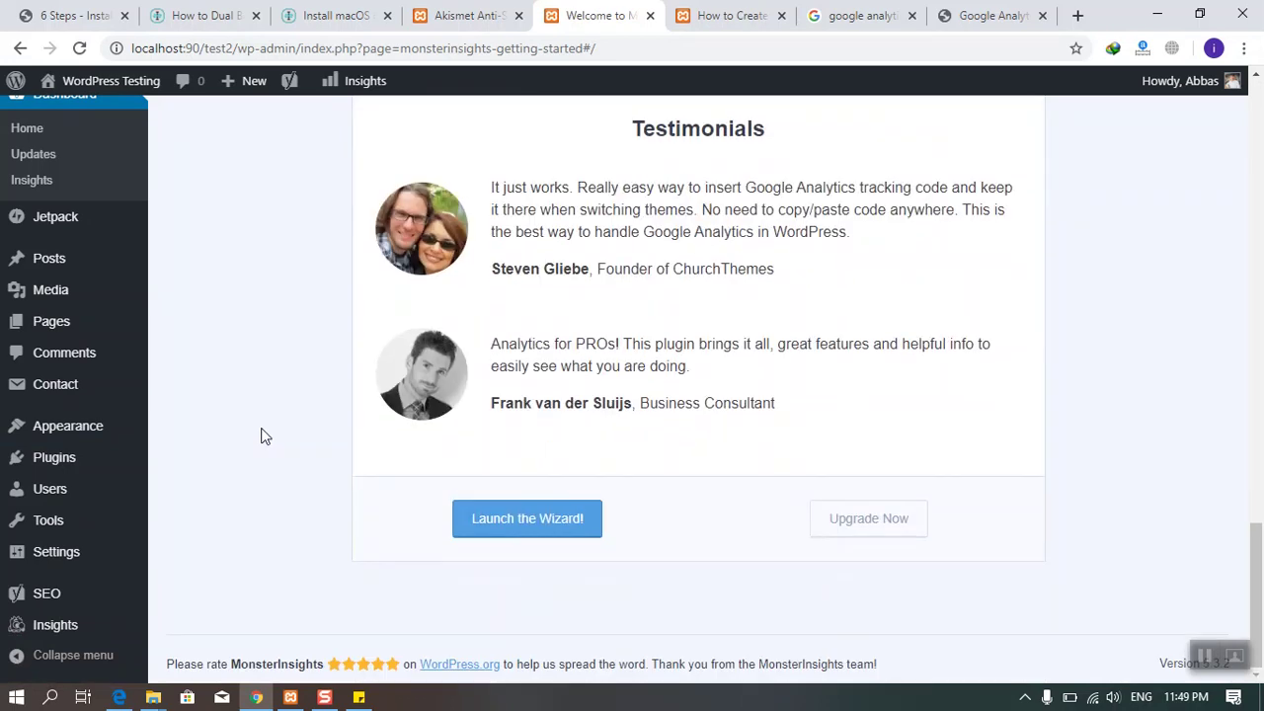
scroll(263, 435, "up", 16)
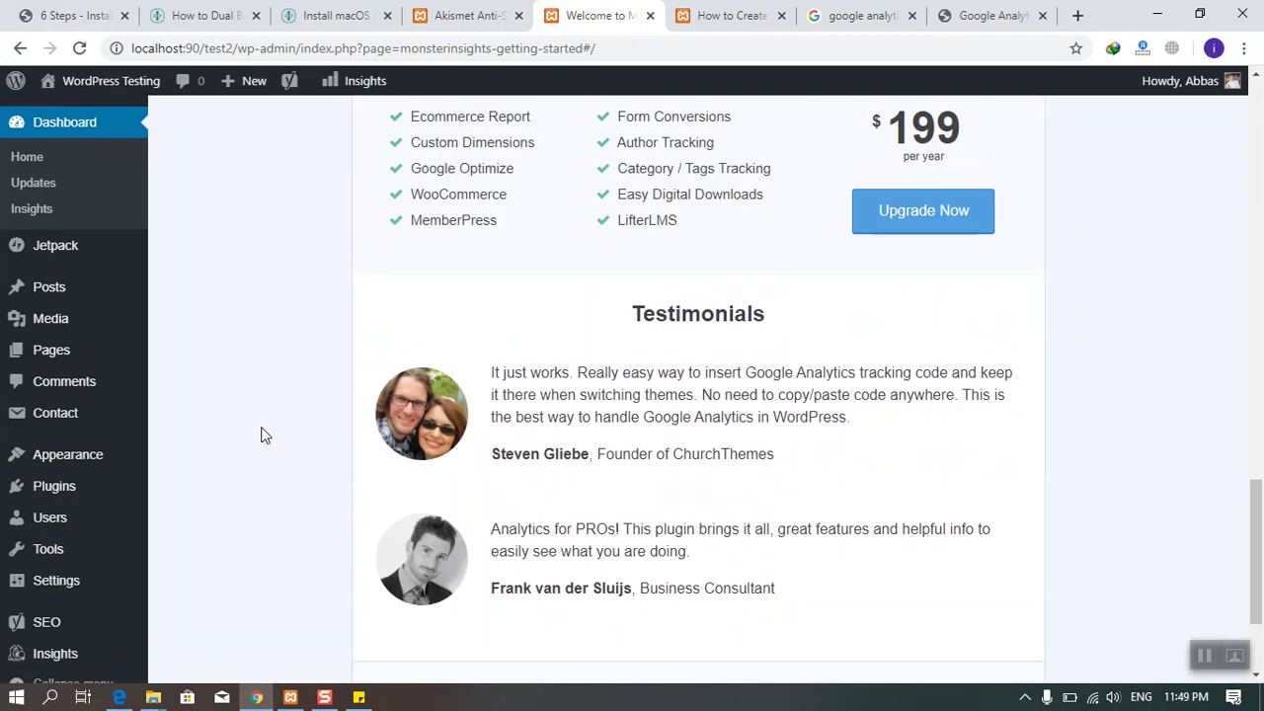
scroll(262, 430, "up", 2)
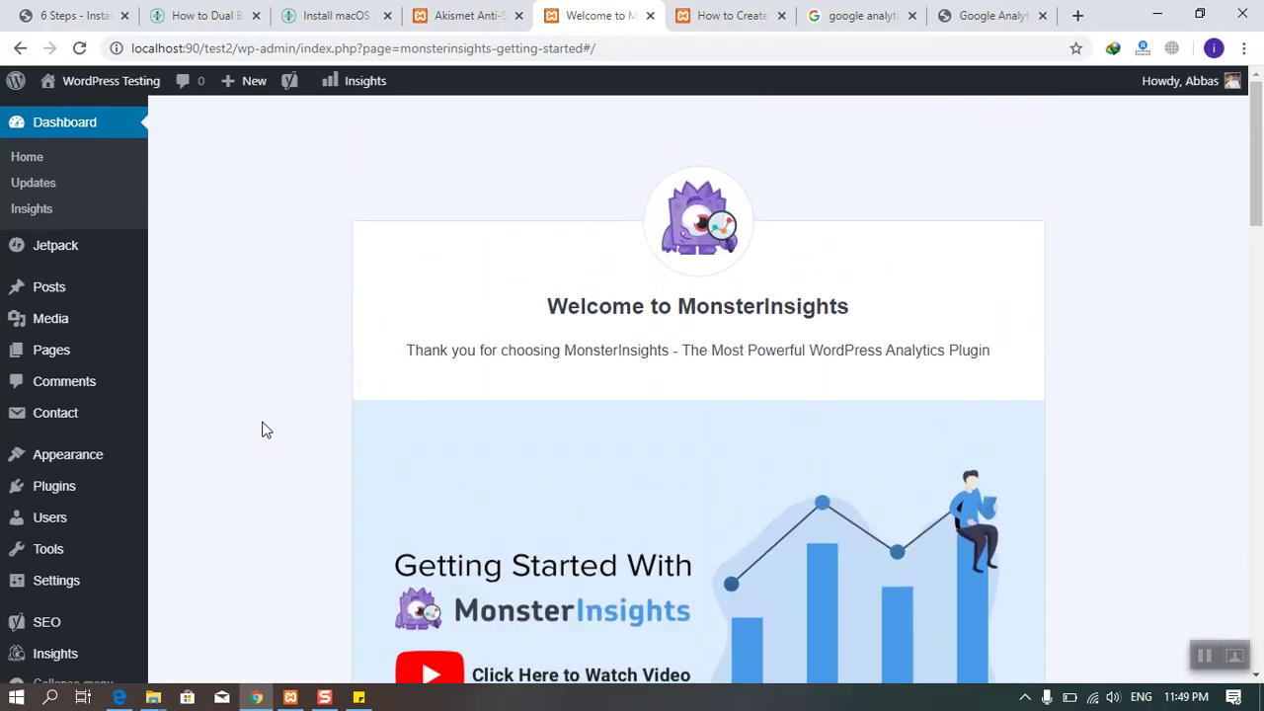
Step: Open the WordPress dashboard home and examine the MonsterInsights notice and the widgets down to the Yoast SEO Posts Overview
left_click(67, 131)
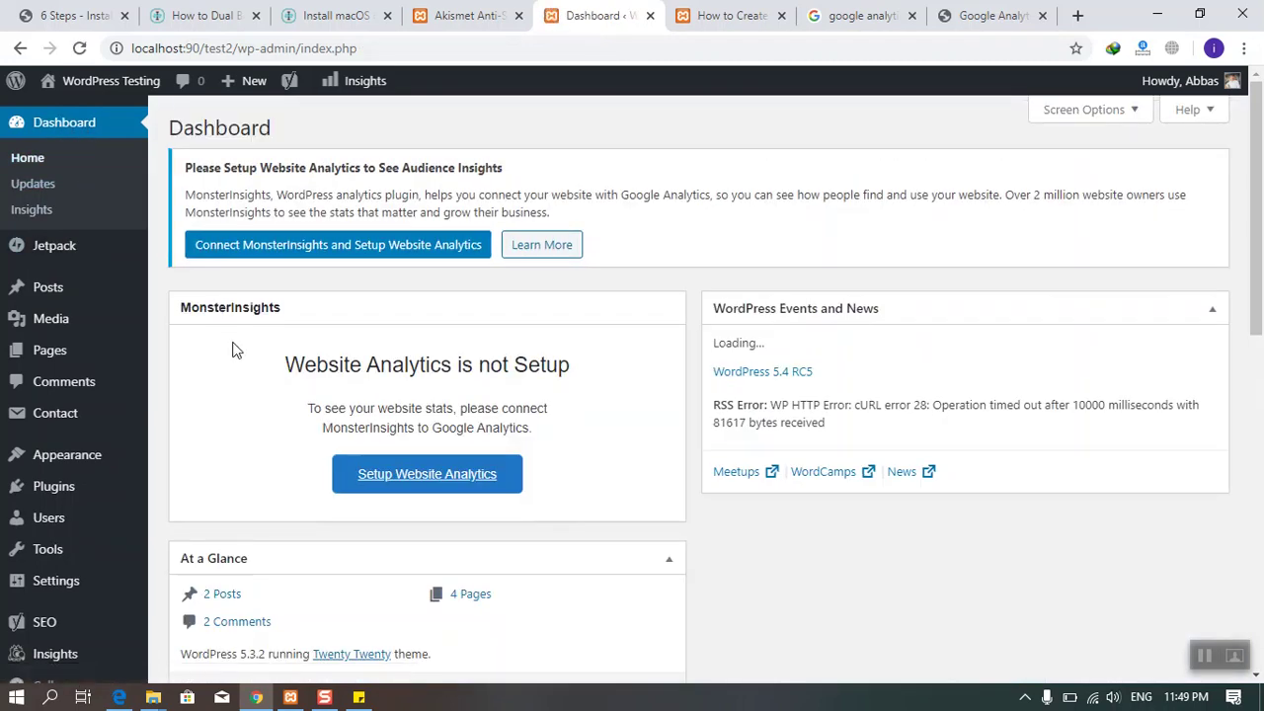
scroll(386, 428, "down", 4)
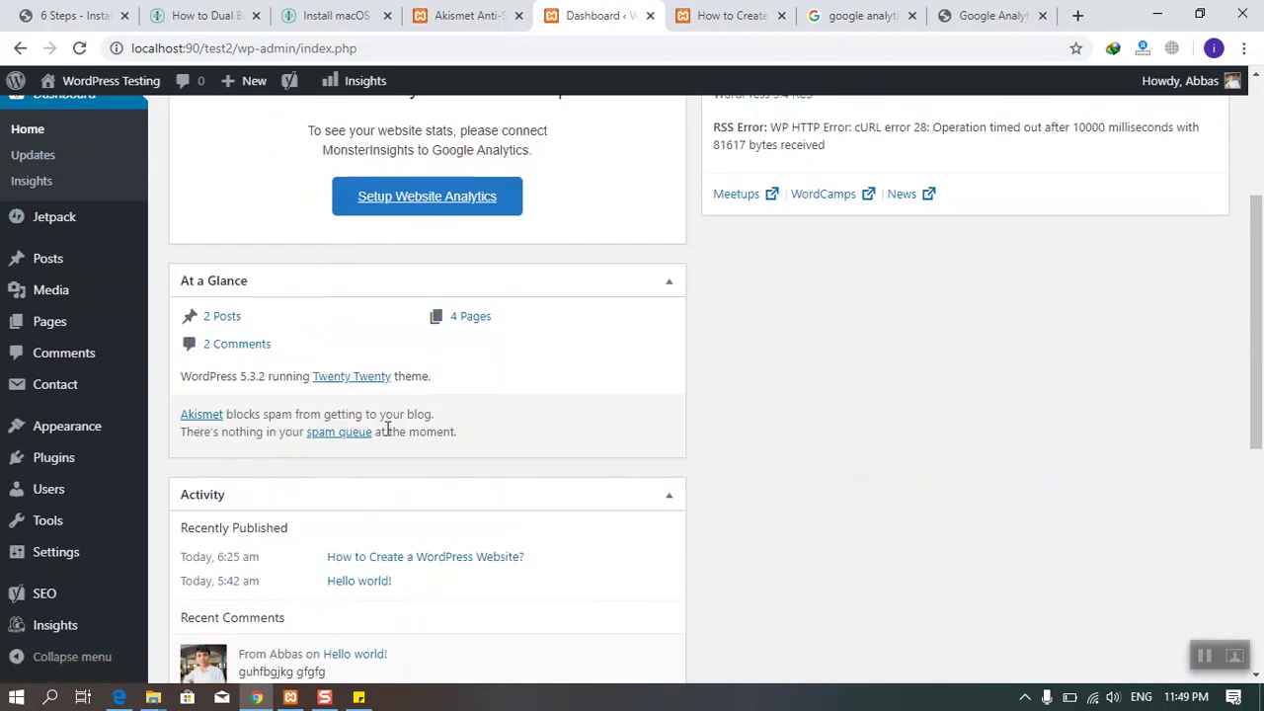
scroll(467, 415, "up", 3)
scroll(467, 415, "down", 4)
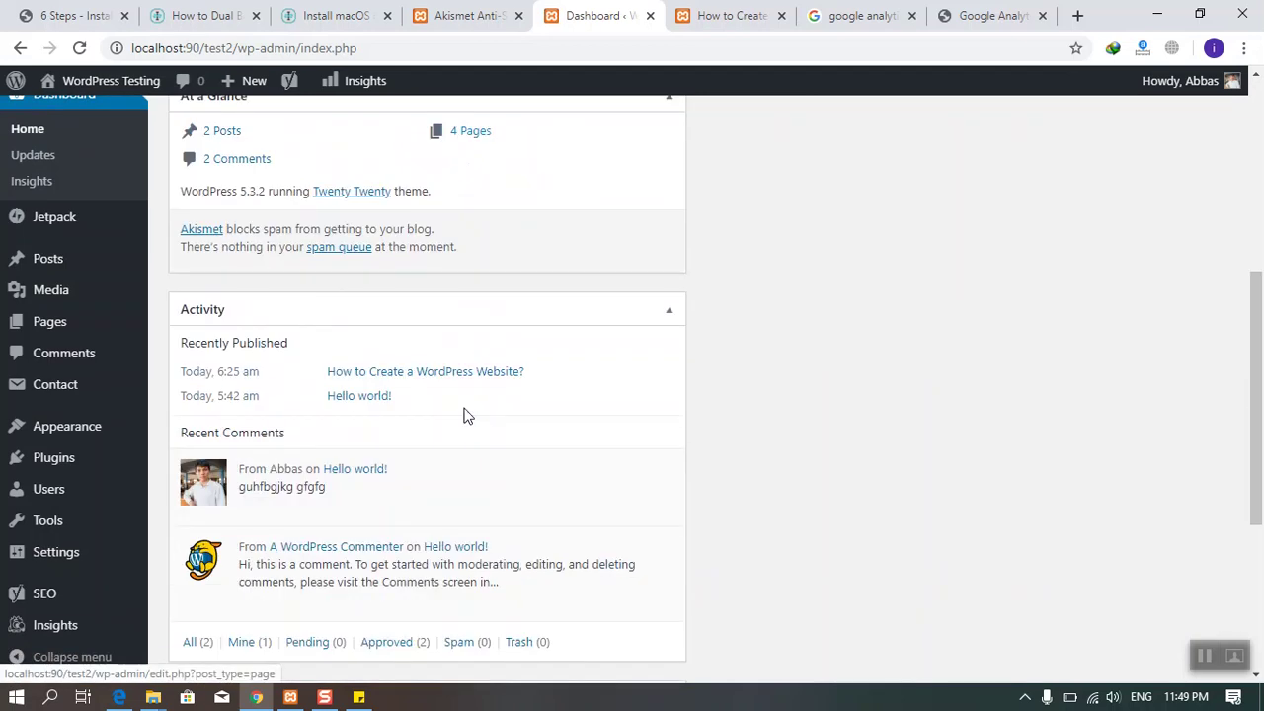
scroll(467, 415, "down", 4)
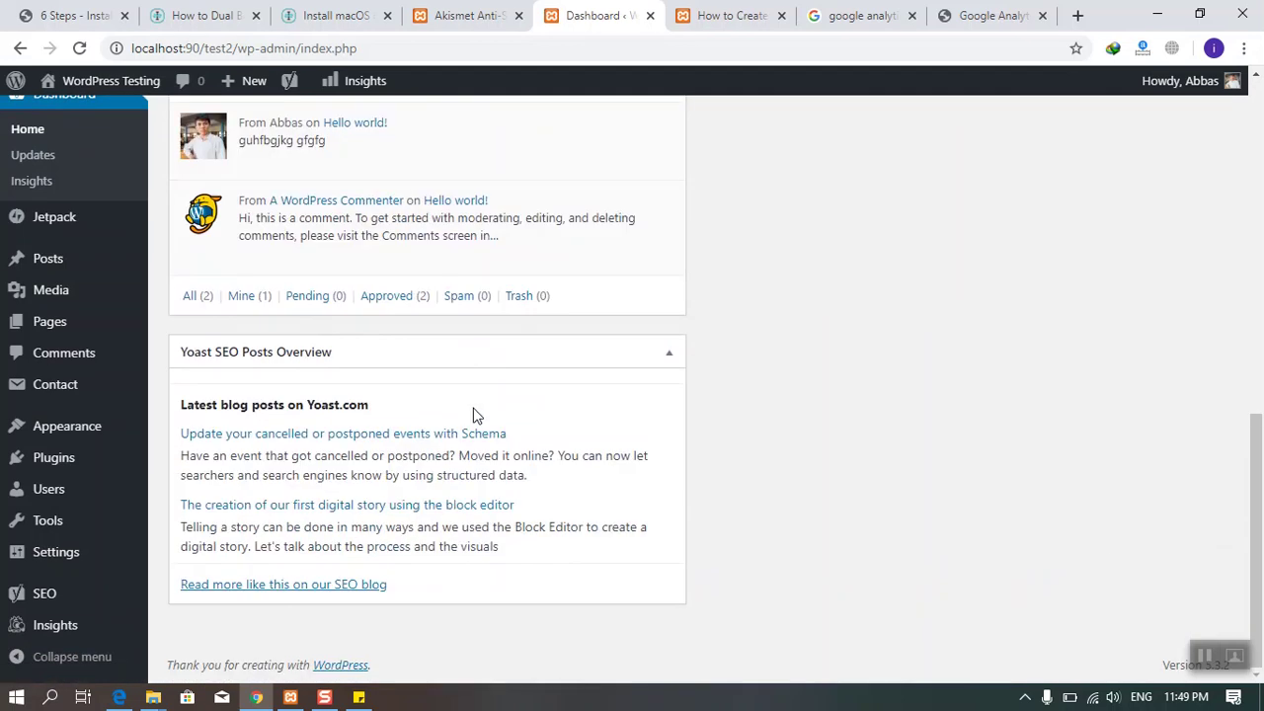
scroll(1033, 522, "up", 8)
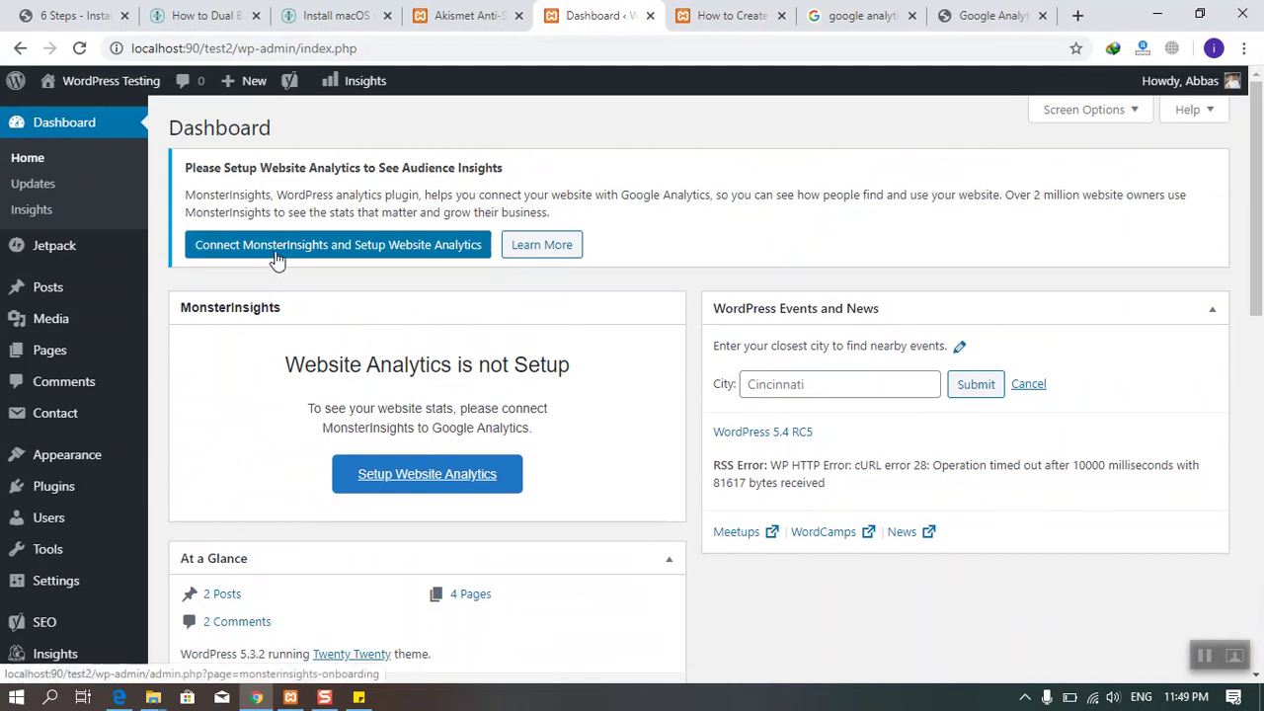
scroll(438, 493, "down", 2)
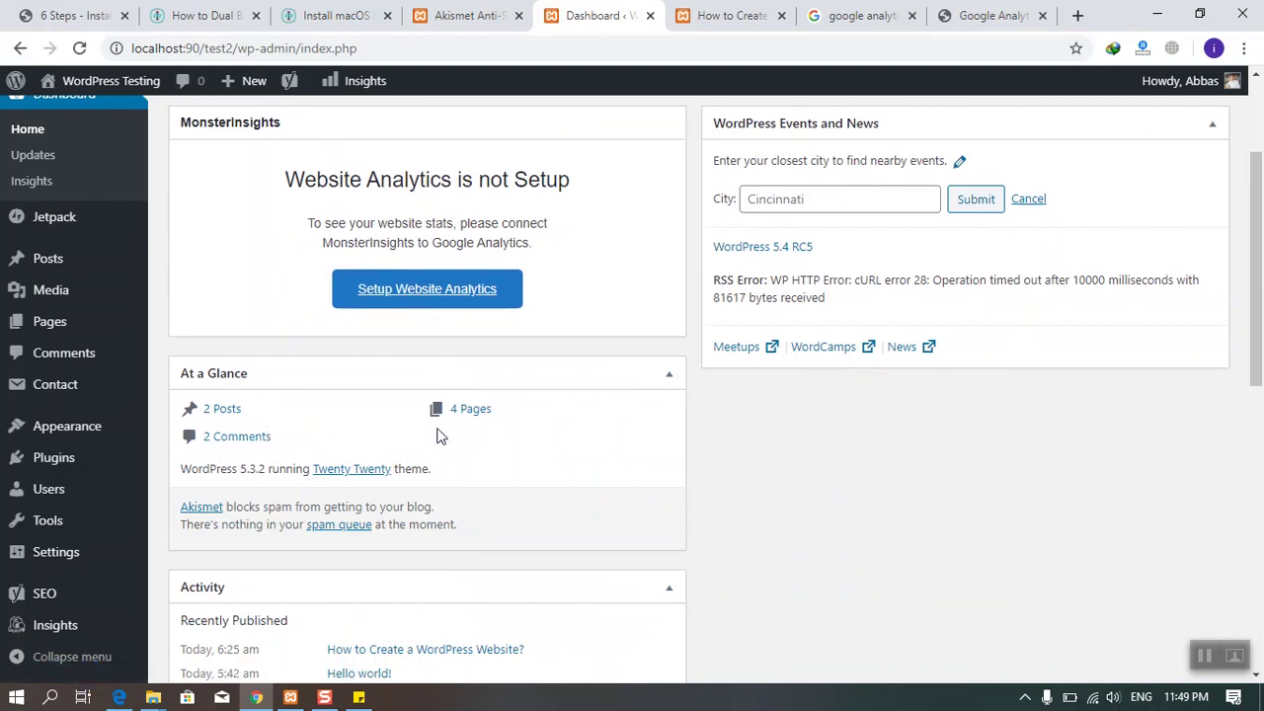
scroll(437, 434, "down", 1)
scroll(437, 431, "down", 3)
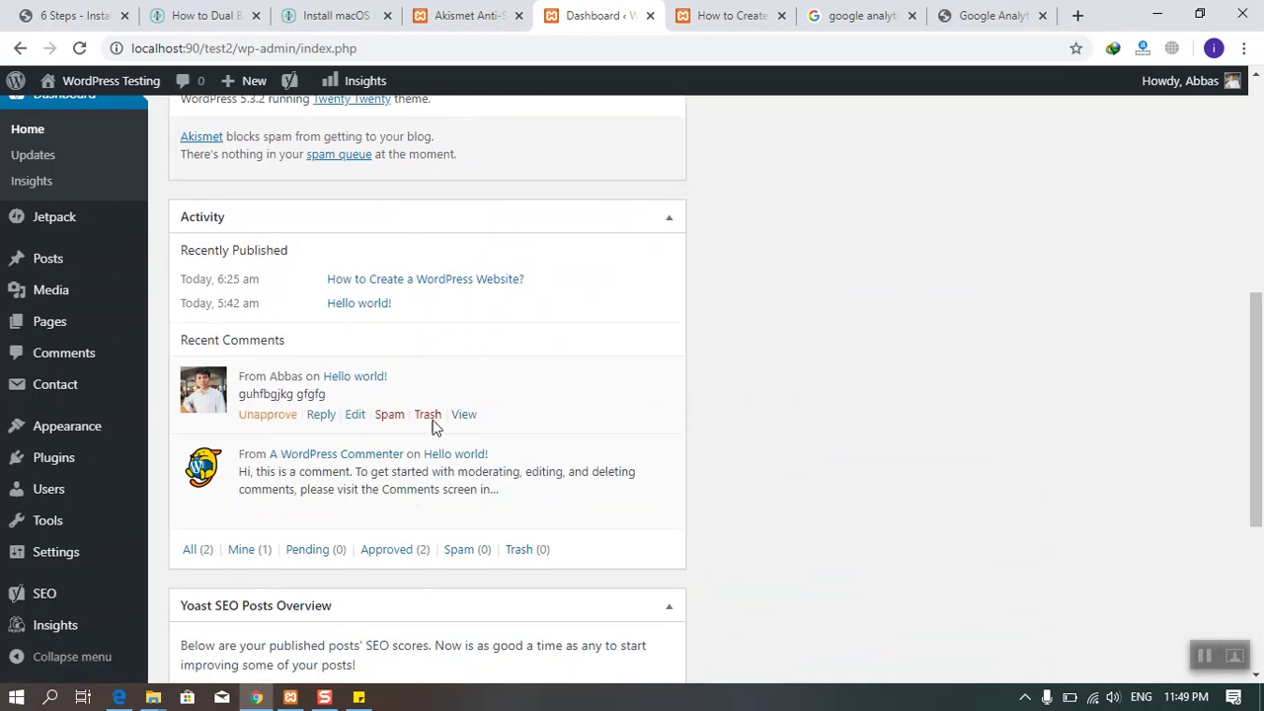
scroll(430, 393, "down", 2)
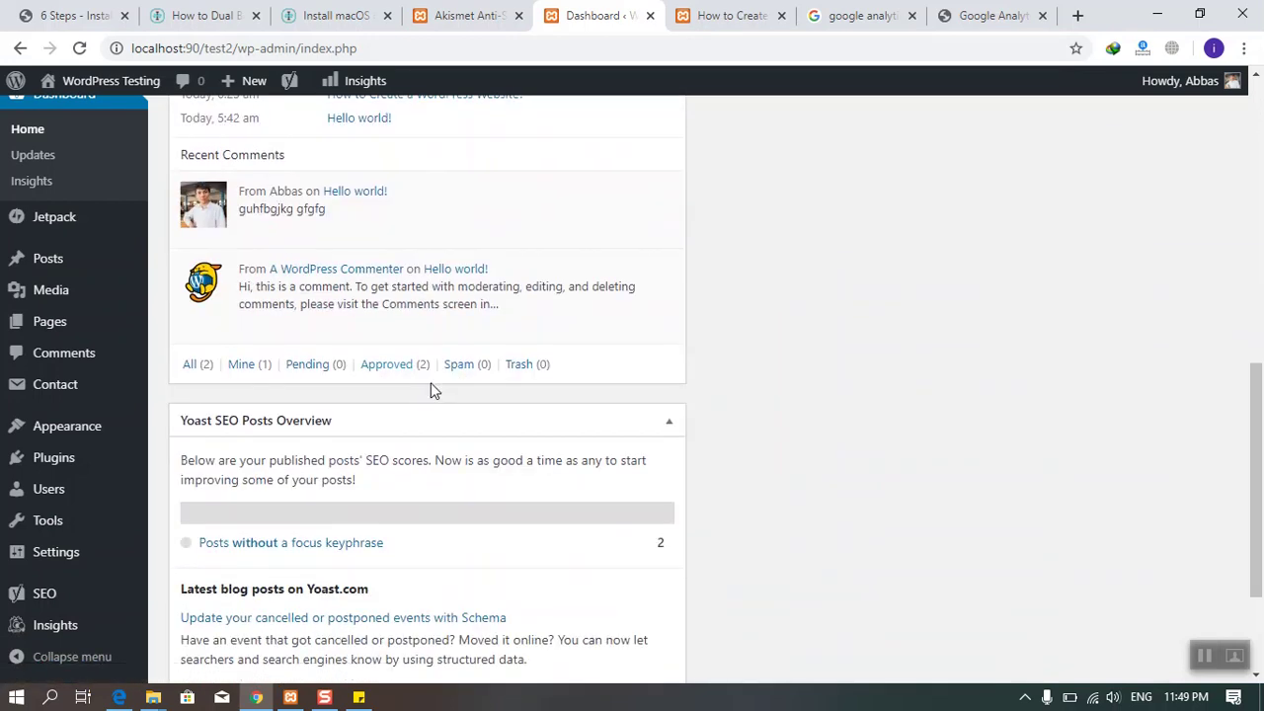
scroll(431, 390, "down", 2)
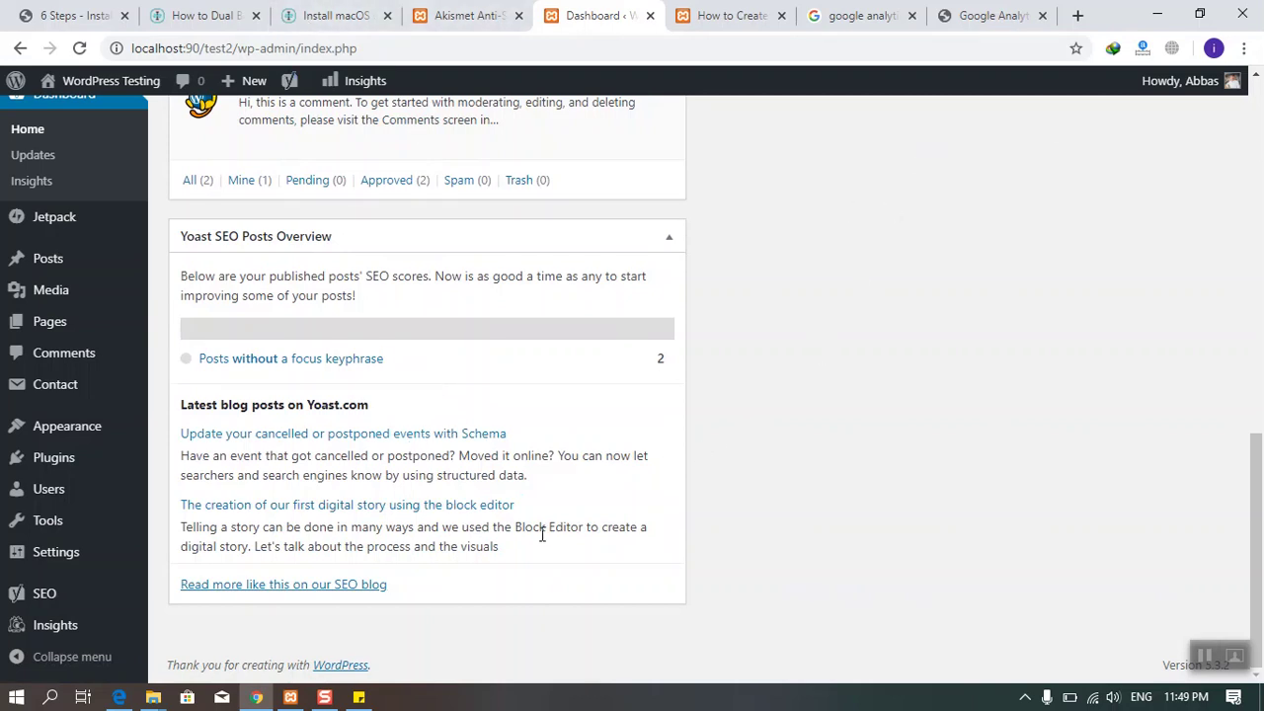
scroll(541, 534, "up", 8)
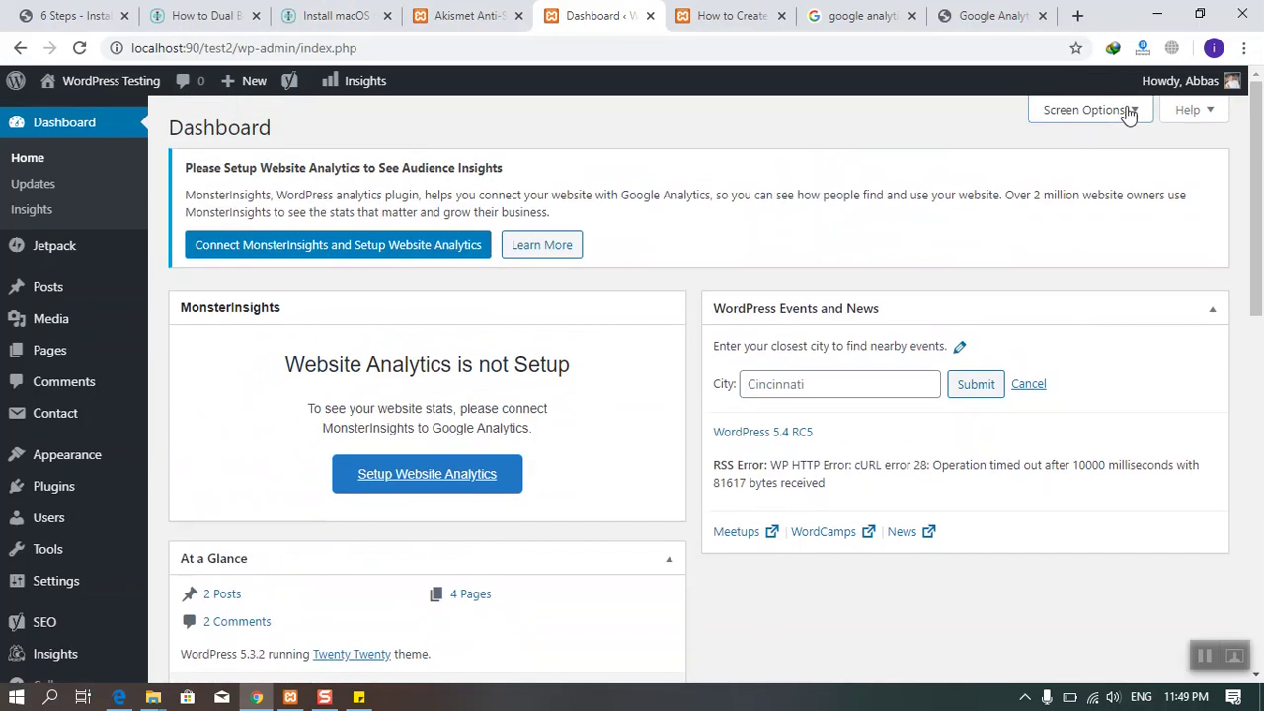
Step: Enable the Quick Draft box in the dashboard's Screen Options, check the widget layout, and collapse the options
left_click(1127, 110)
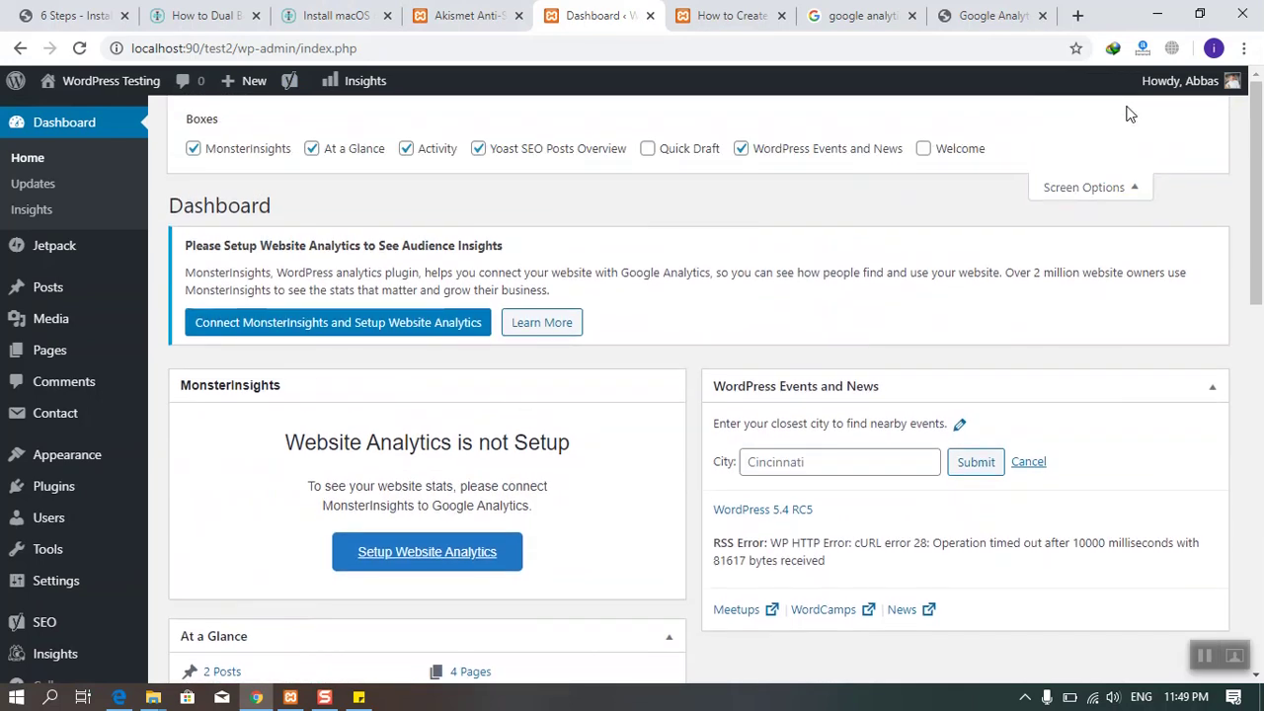
left_click(650, 149)
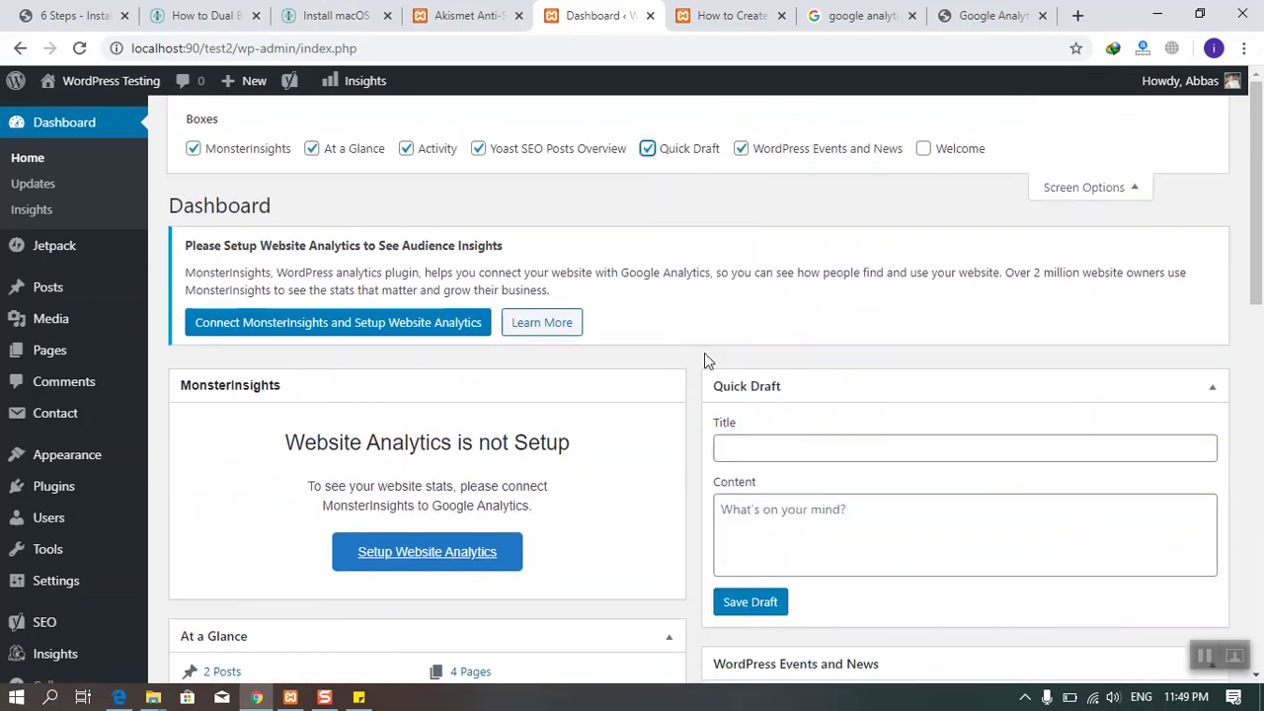
scroll(756, 496, "down", 4)
scroll(756, 503, "down", 3)
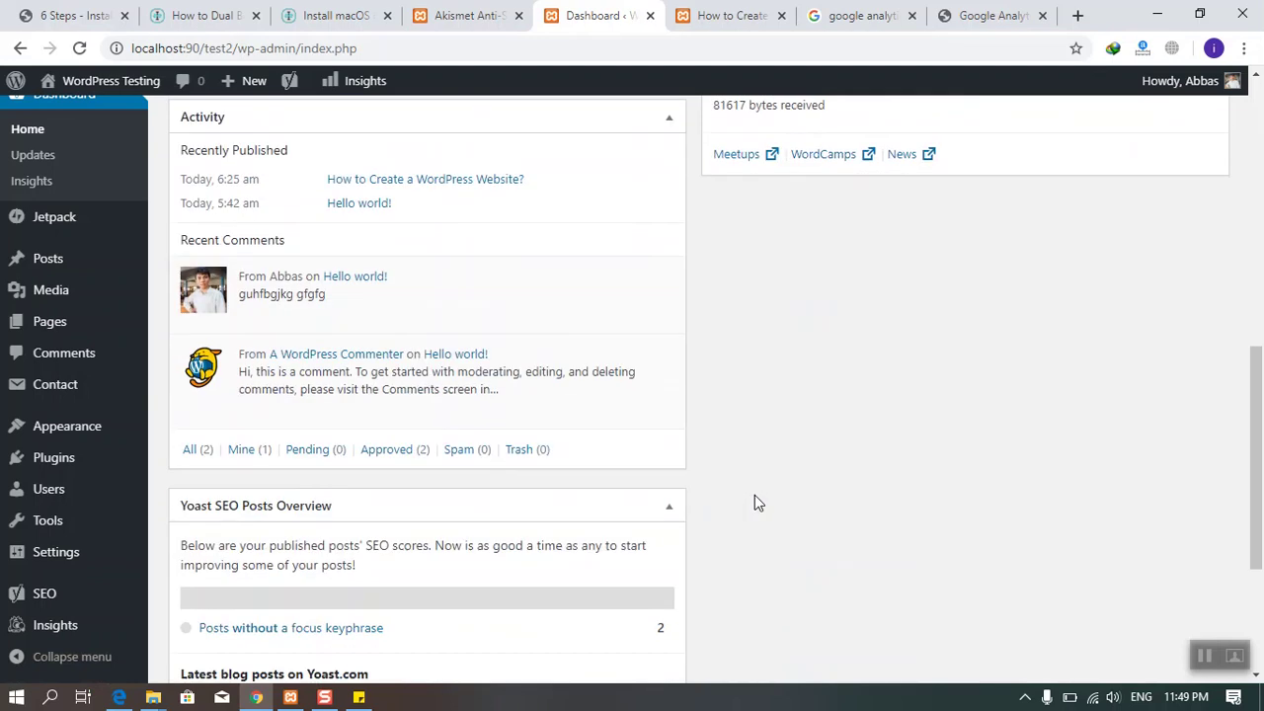
scroll(757, 503, "up", 6)
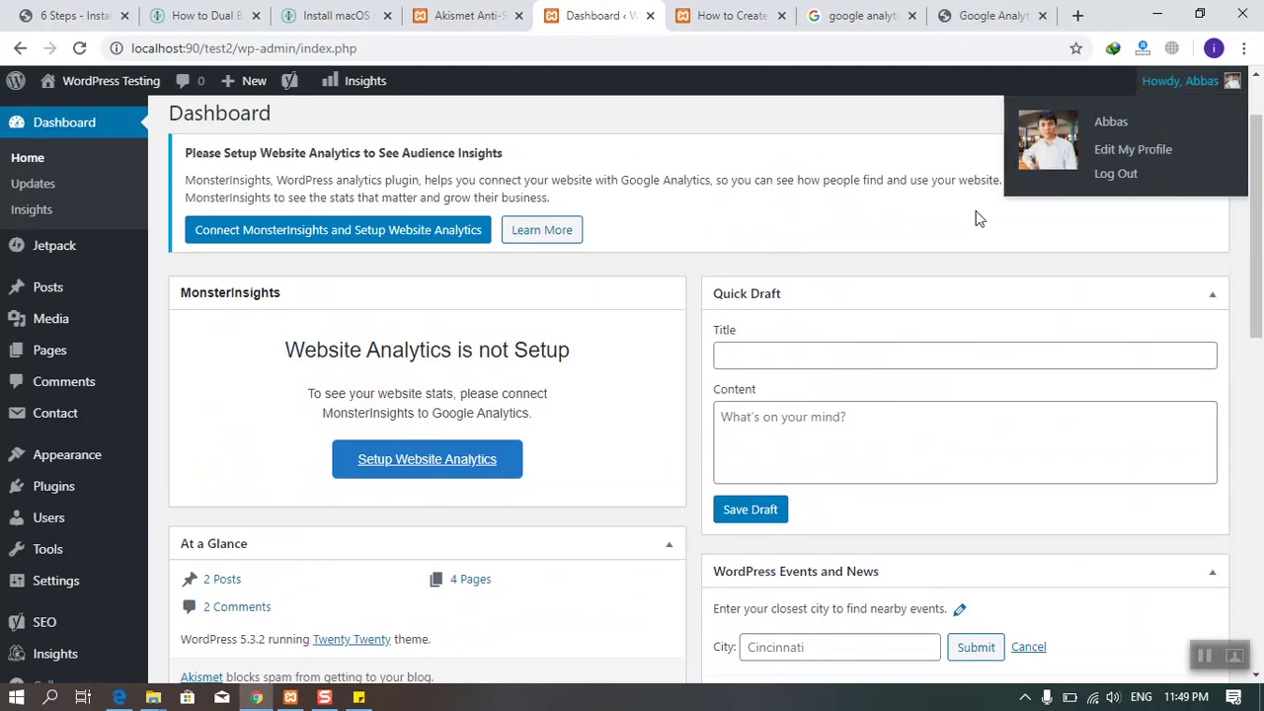
left_click(1084, 96)
left_click(1088, 187)
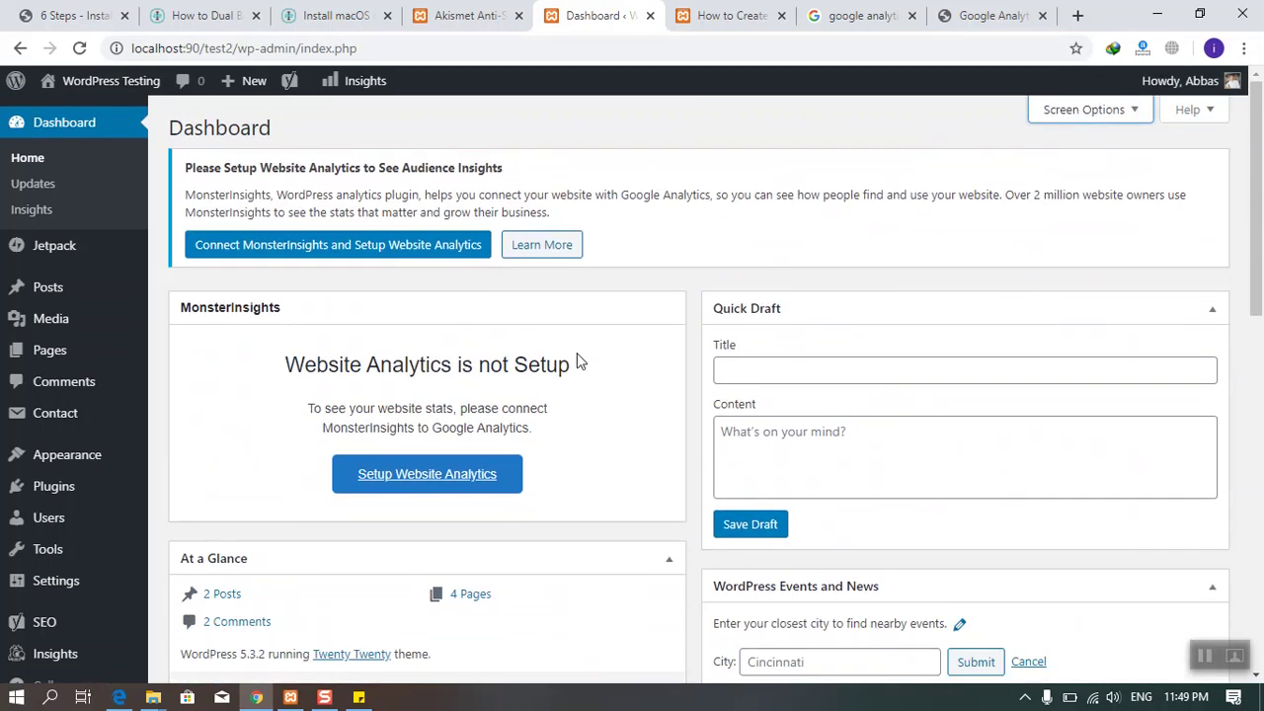
scroll(474, 405, "down", 3)
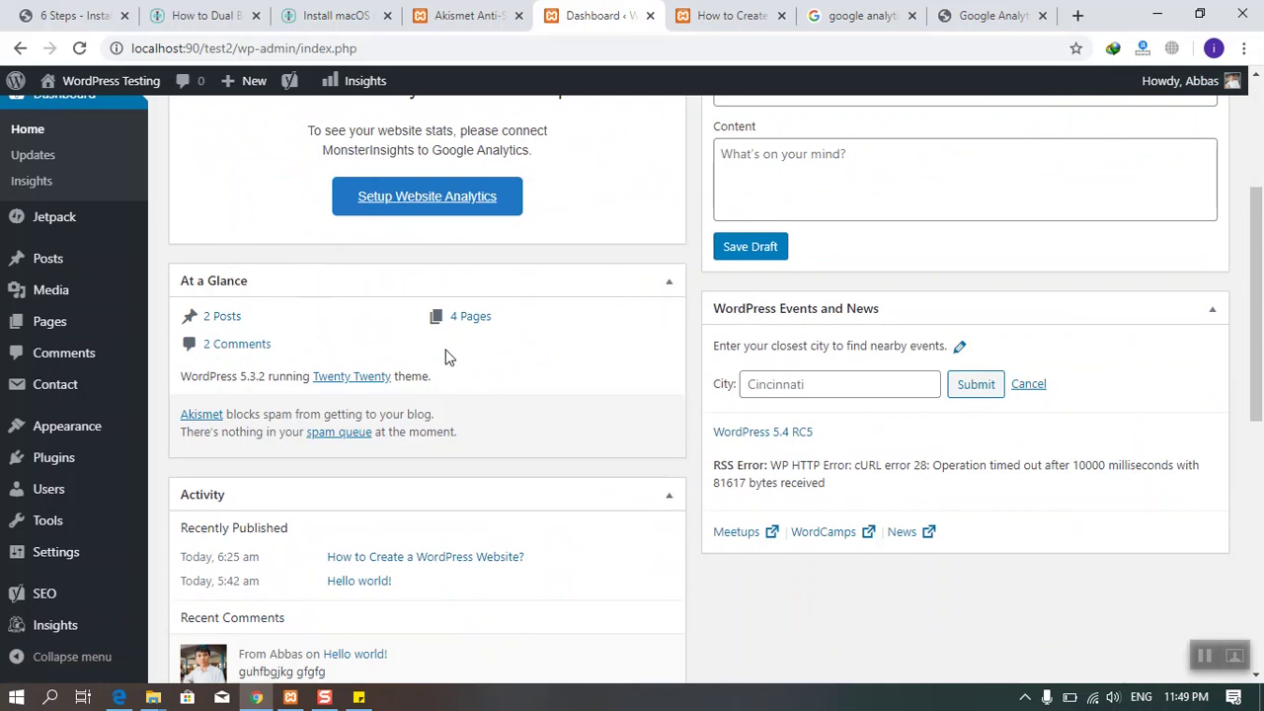
scroll(444, 356, "down", 1)
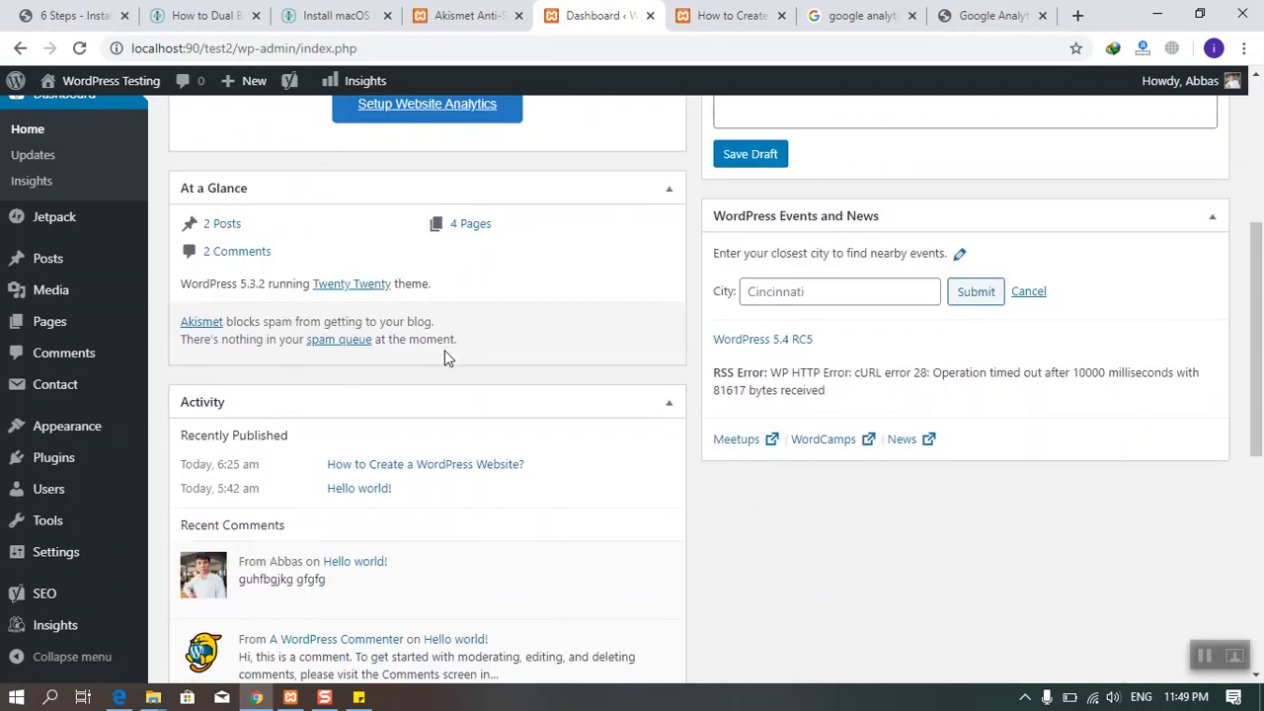
scroll(444, 356, "up", 4)
mouse_move(16, 407)
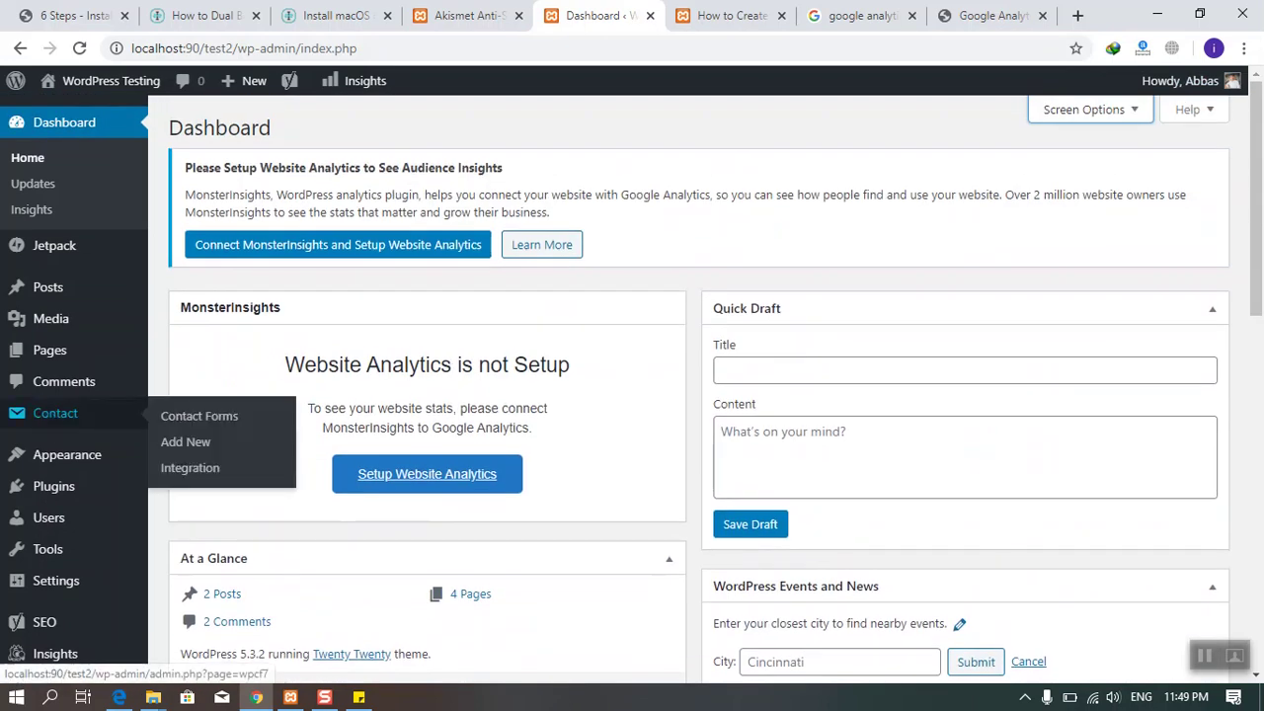
mouse_move(59, 334)
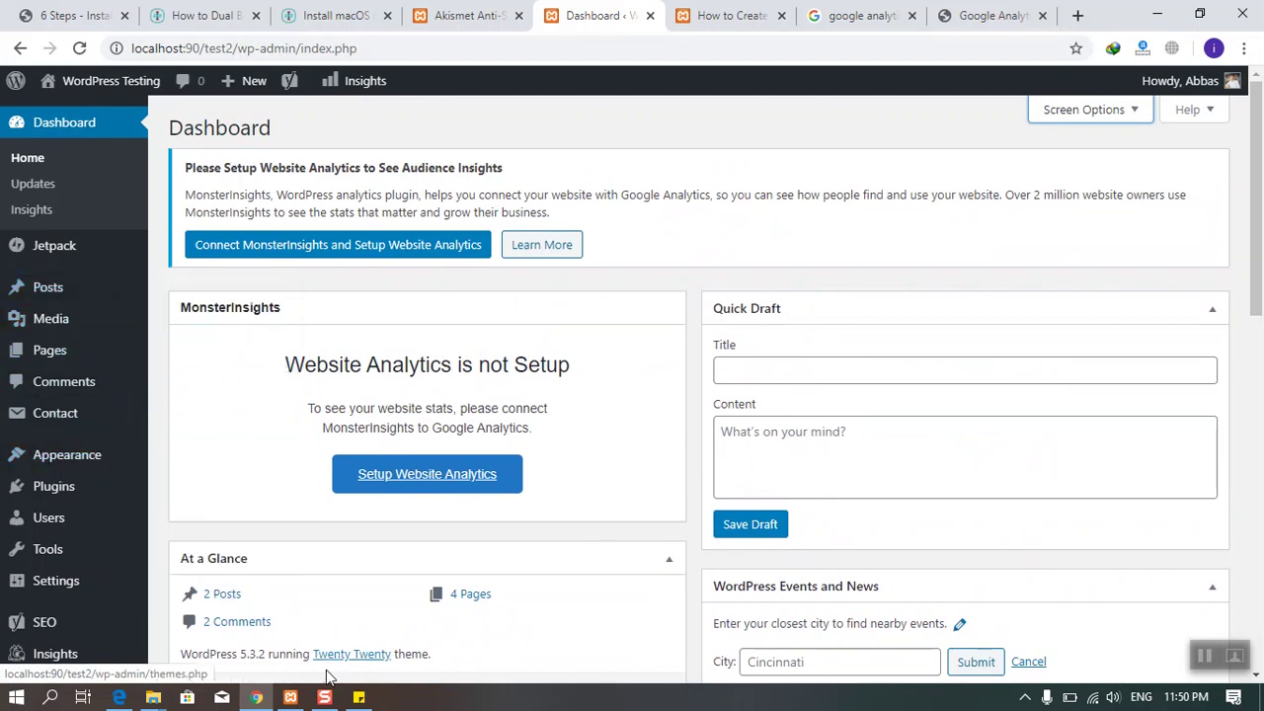
Step: Switch to the Sticky Notes plugin list and highlight each entry in order from Akismet to Conact Form 7
left_click(359, 697)
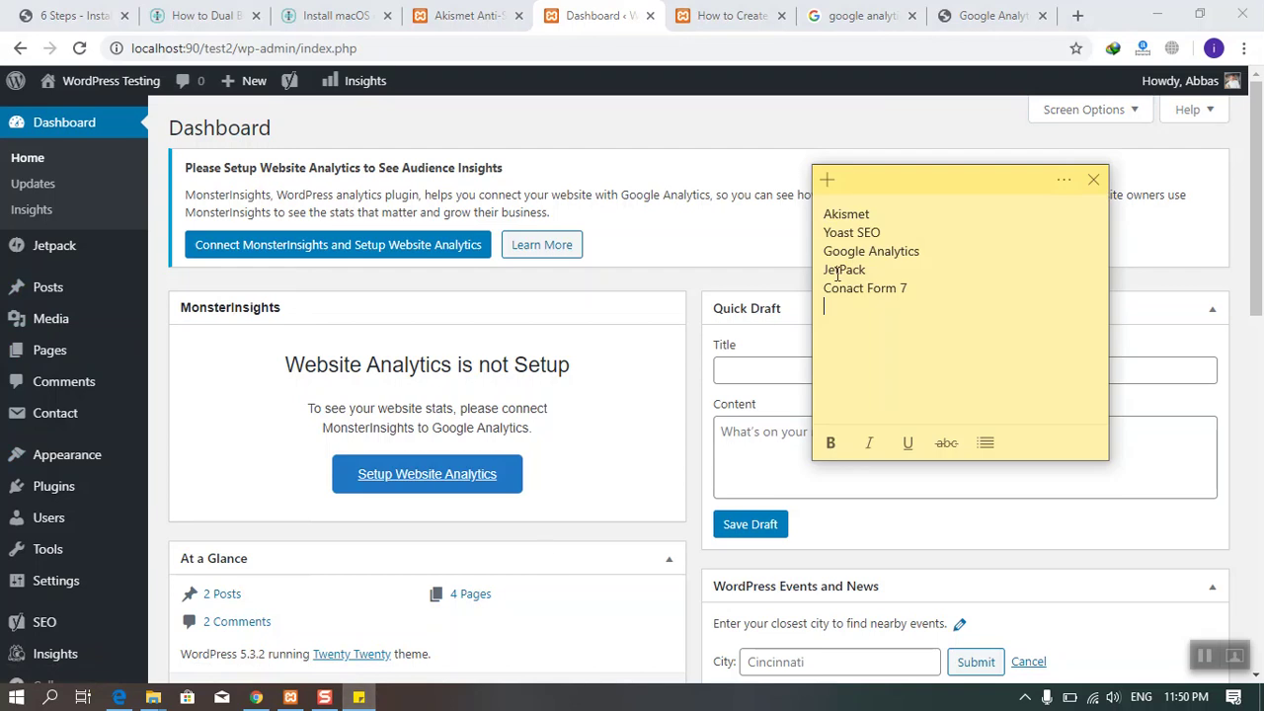
double_click(843, 219)
triple_click(843, 232)
left_click(841, 250)
triple_click(841, 250)
double_click(841, 270)
triple_click(840, 288)
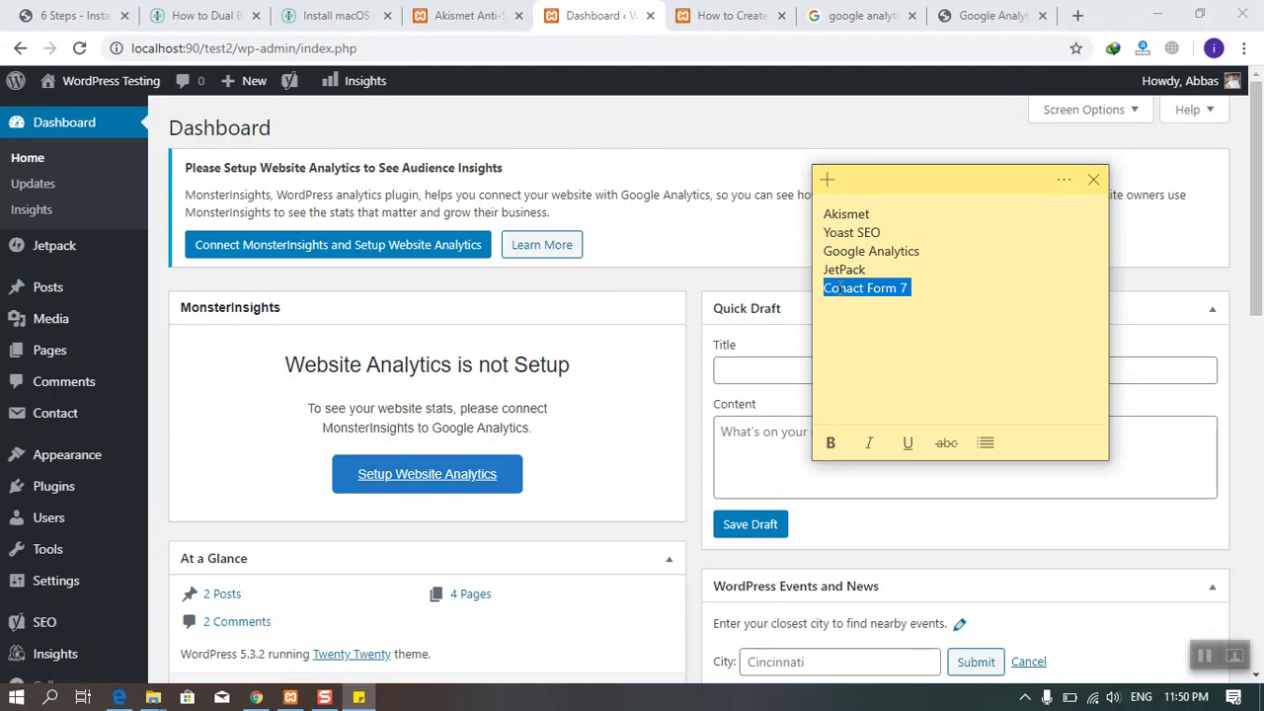
Step: Review the noted plugins in reverse by highlighting JetPack, Google Analytics, Yoast SEO and Akismet, finishing on the Yoast SEO entry
double_click(845, 268)
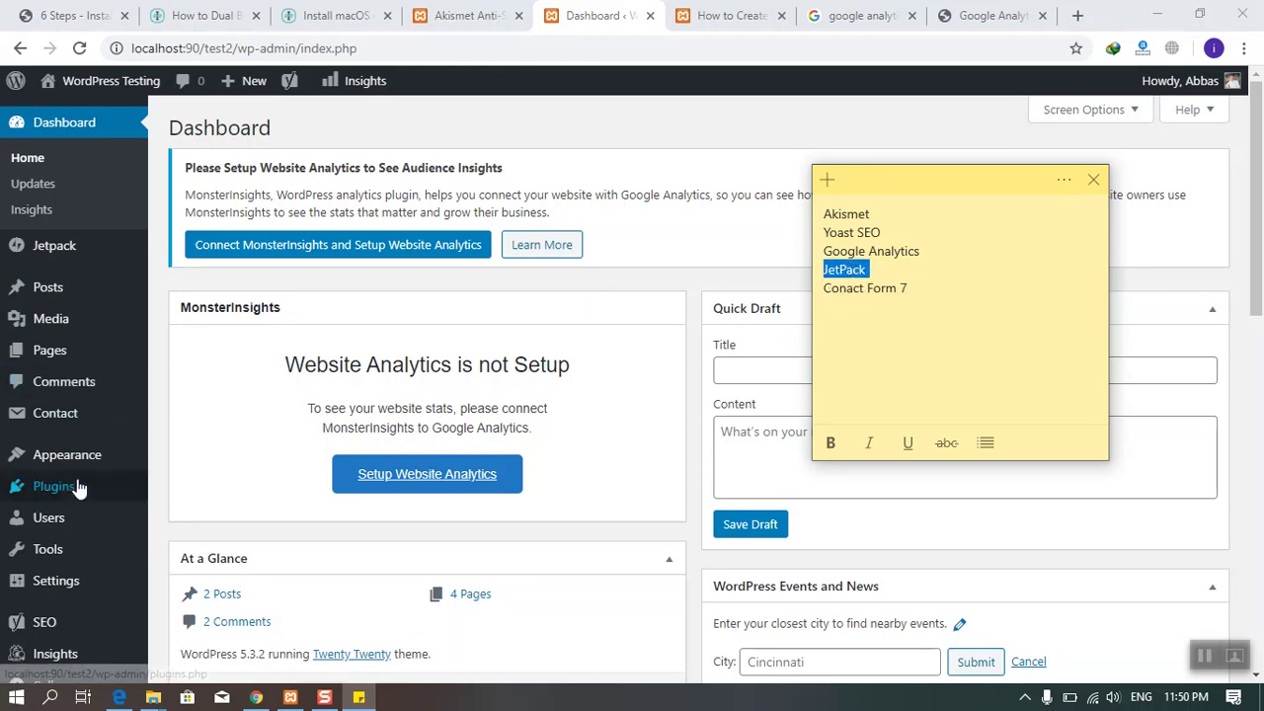
triple_click(896, 254)
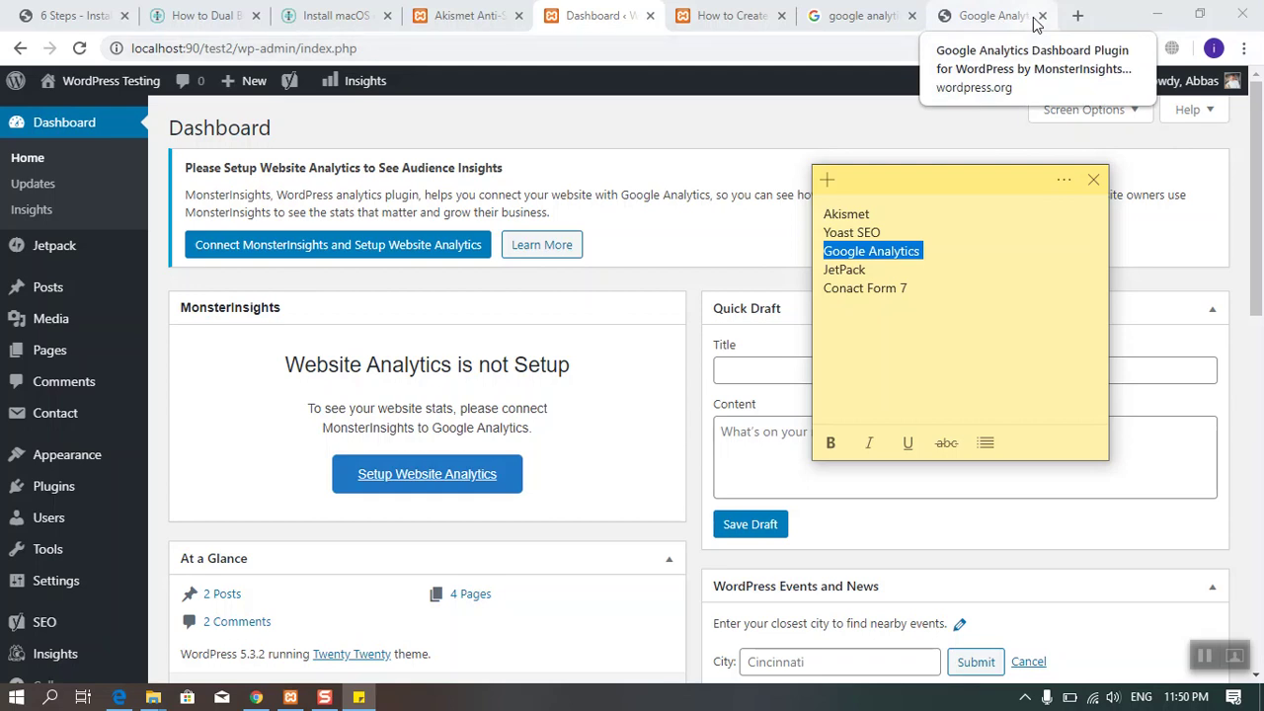
left_click(858, 231)
triple_click(859, 230)
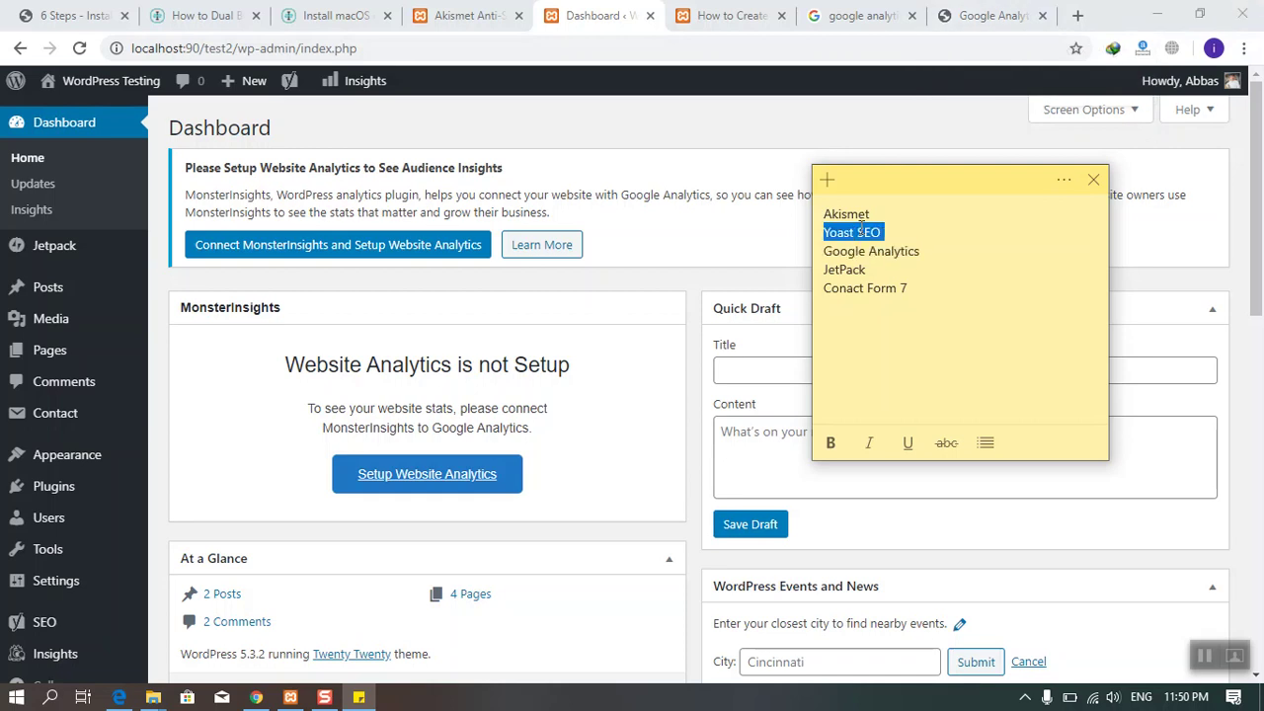
triple_click(855, 209)
left_click(917, 239)
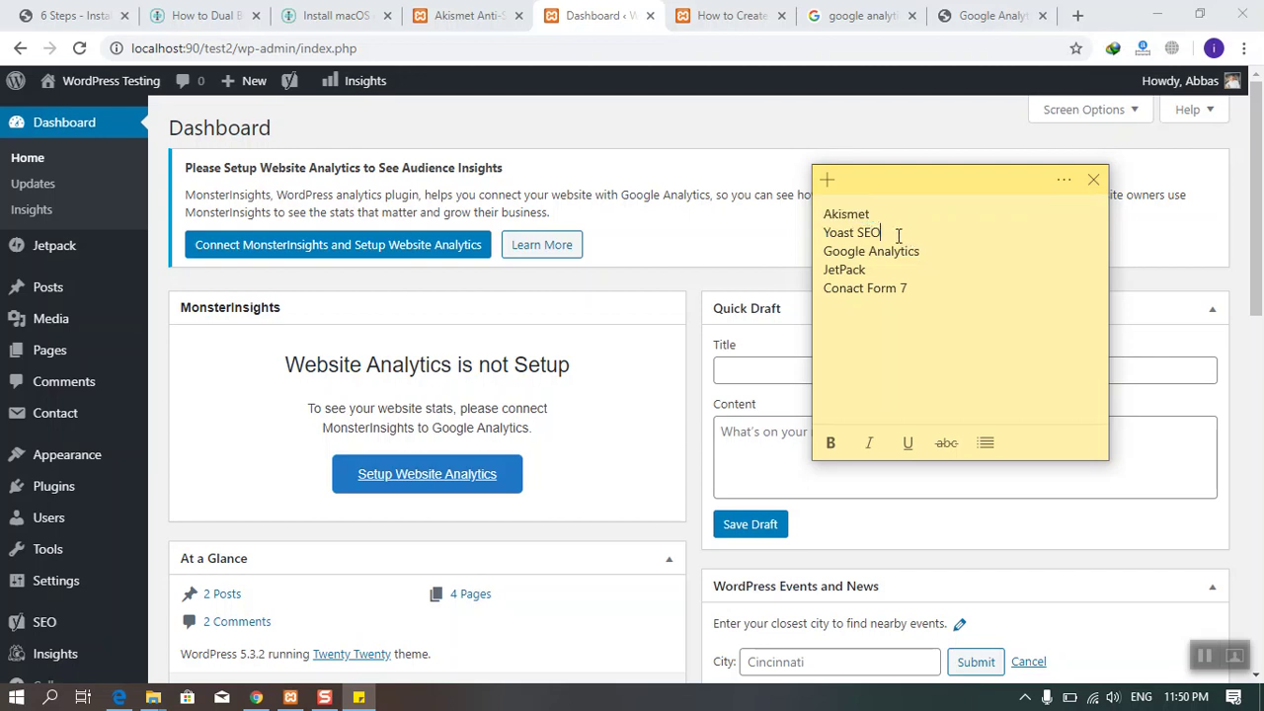
left_click_drag(887, 233, 805, 237)
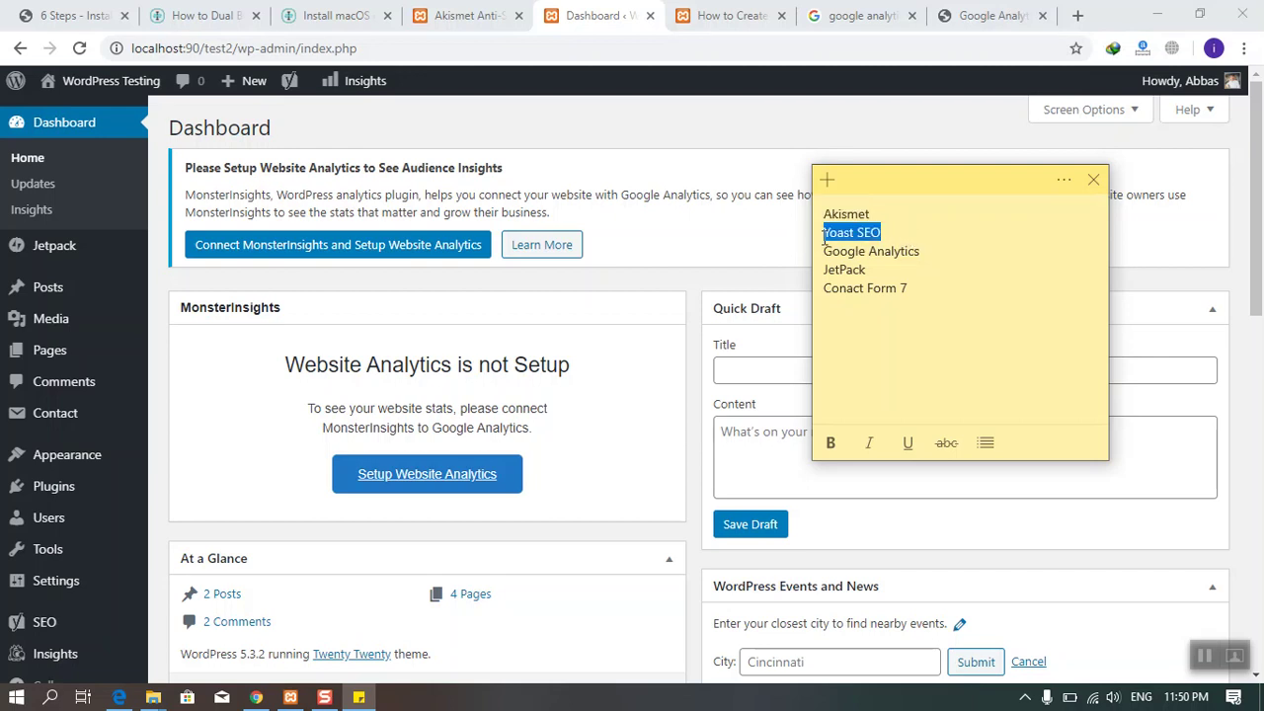
left_click(825, 238)
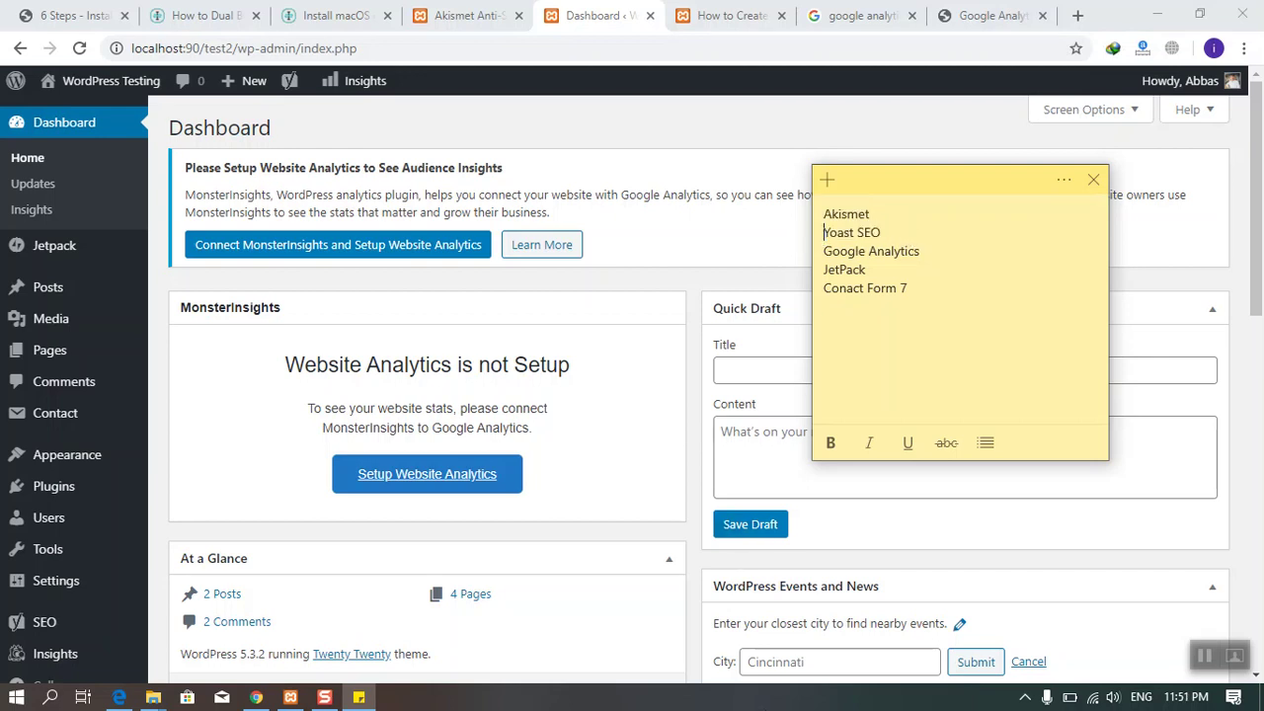